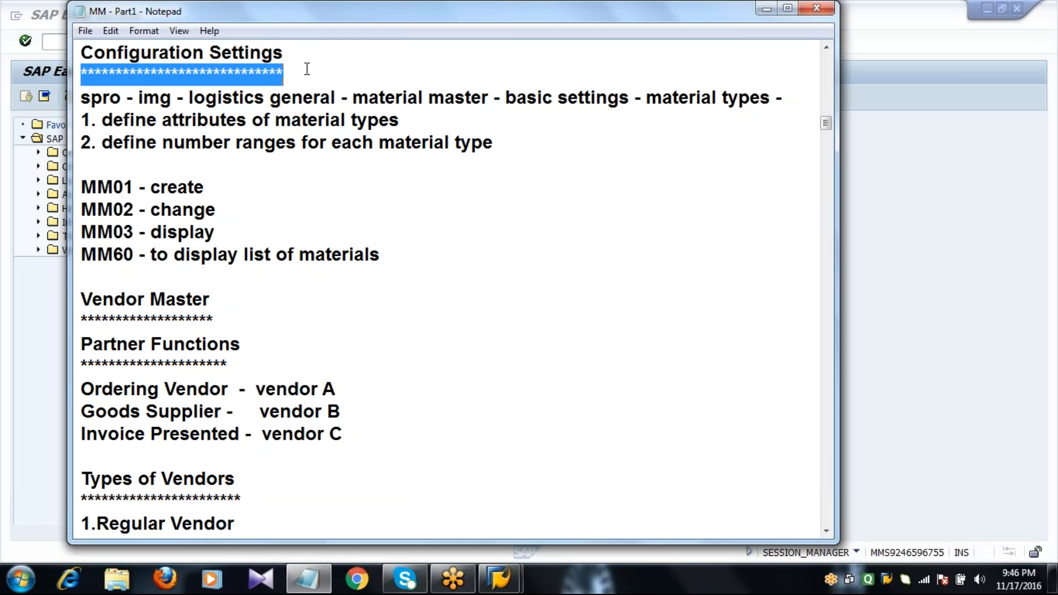
Highlight the two material type settings in the notes: define attributes of material types and define number ranges for each material type.
click(101, 103)
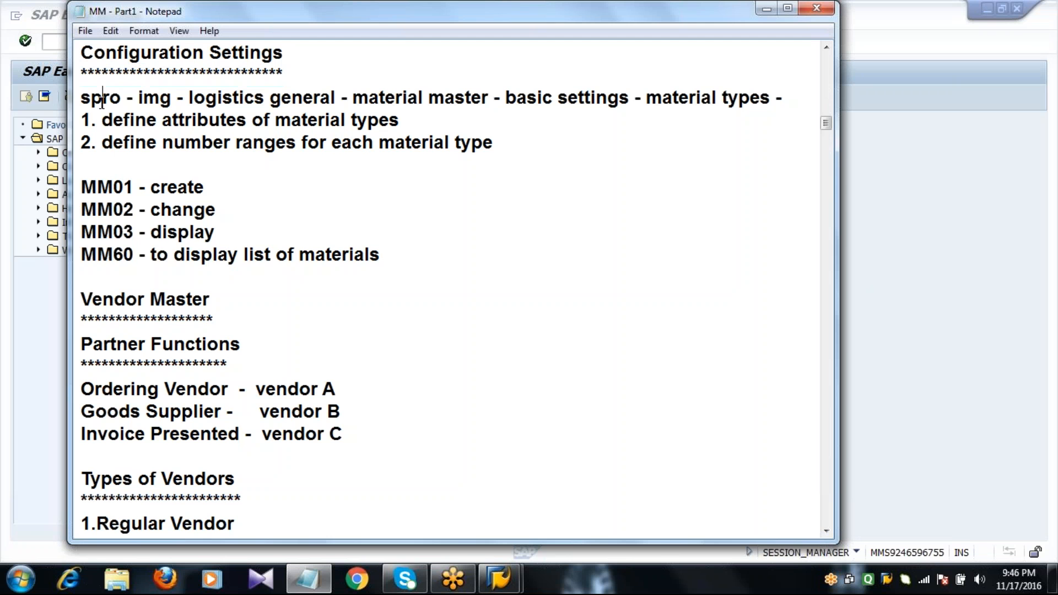
click(159, 100)
drag(85, 120, 513, 155)
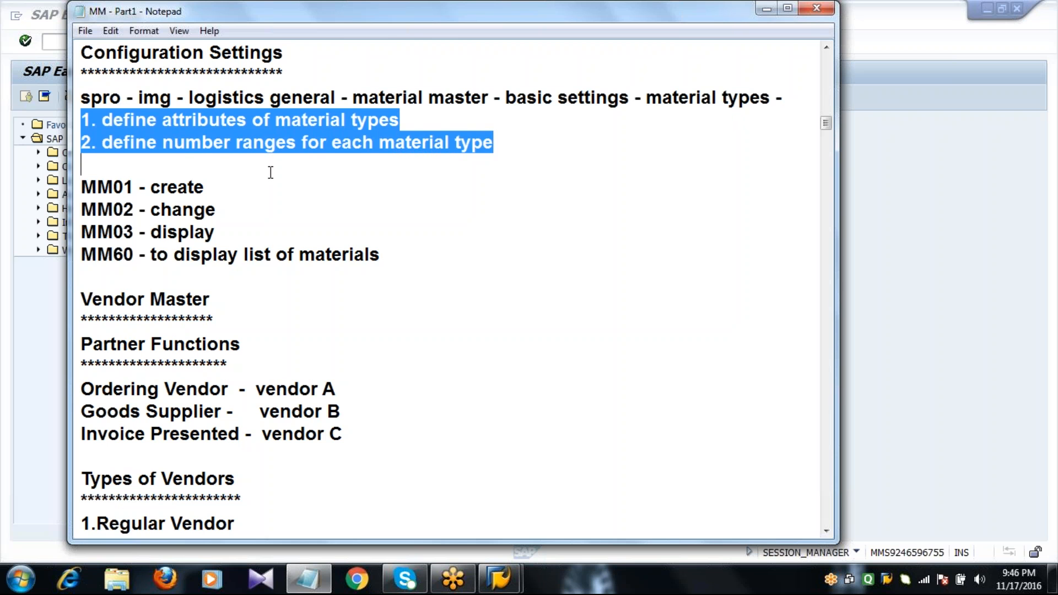
Switch to SAP, run transaction spro and display the SAP Reference IMG.
click(59, 45)
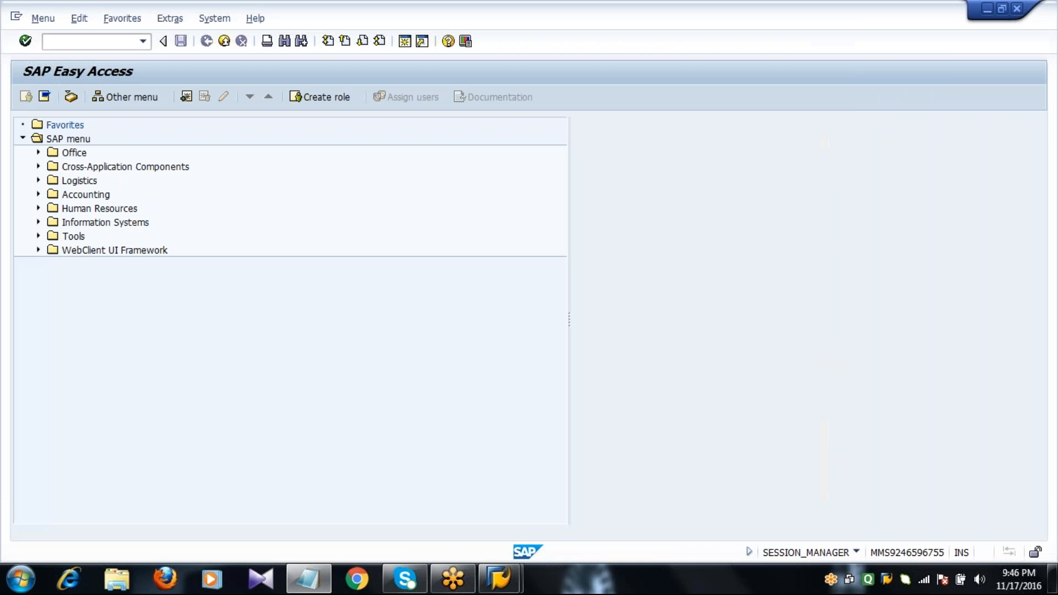
text(spro)
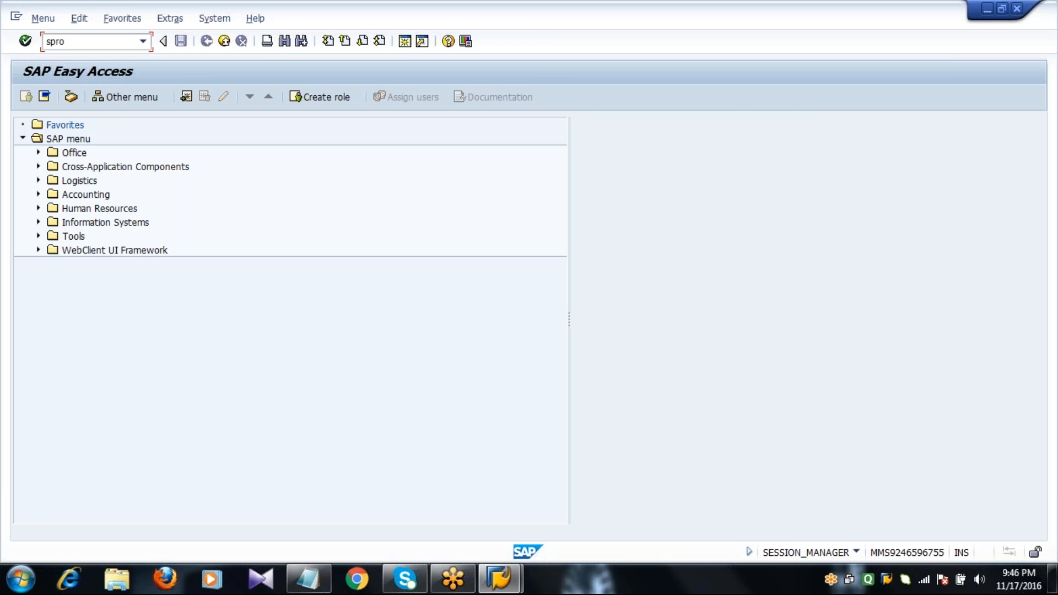
key(Return)
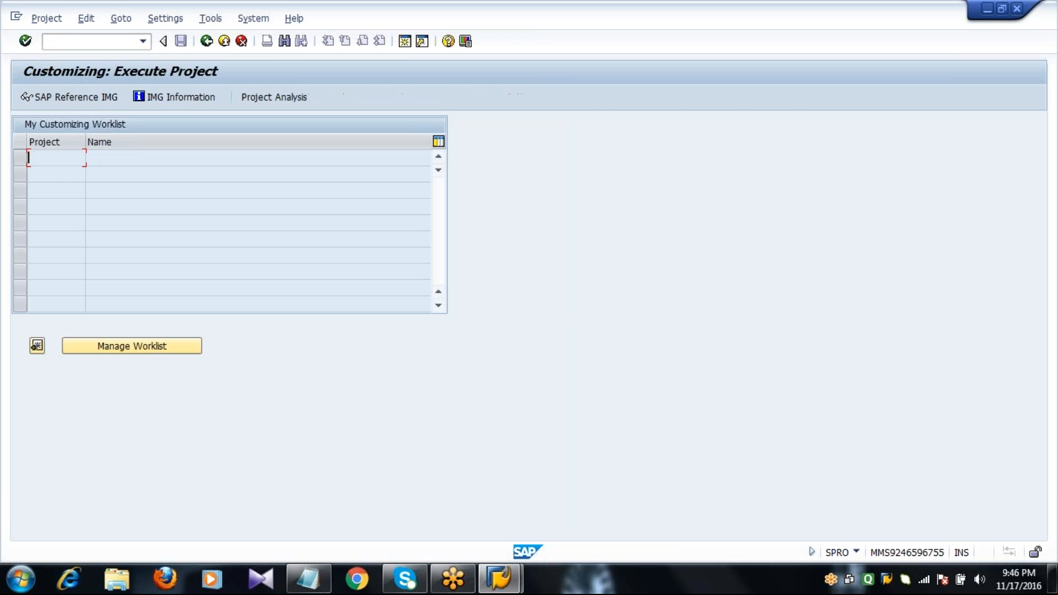
click(72, 100)
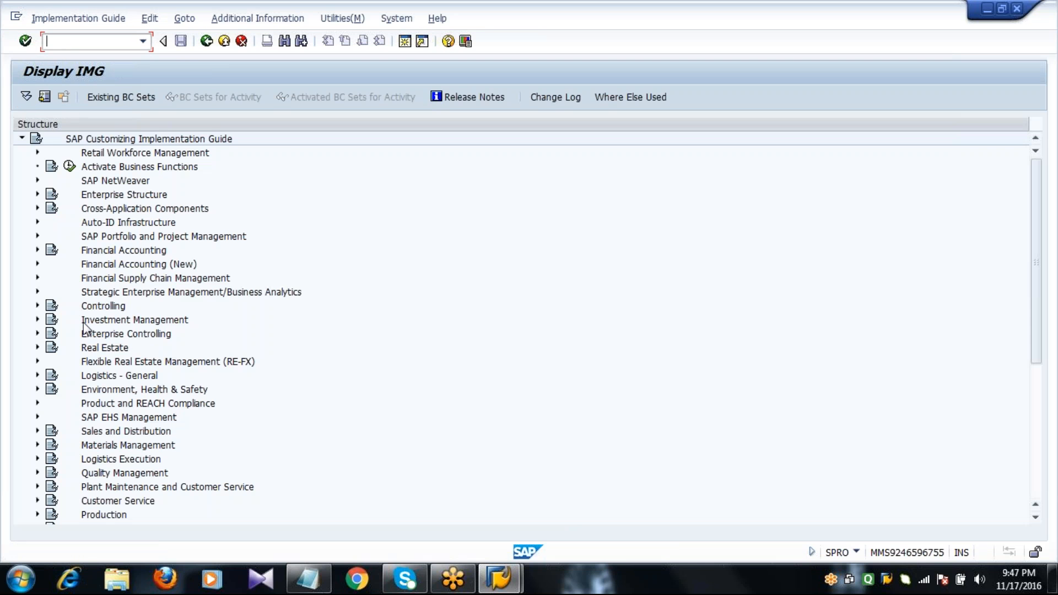
Execute Define Attributes of Material Types under Logistics - General > Material Master > Basic Settings > Material Types.
click(37, 375)
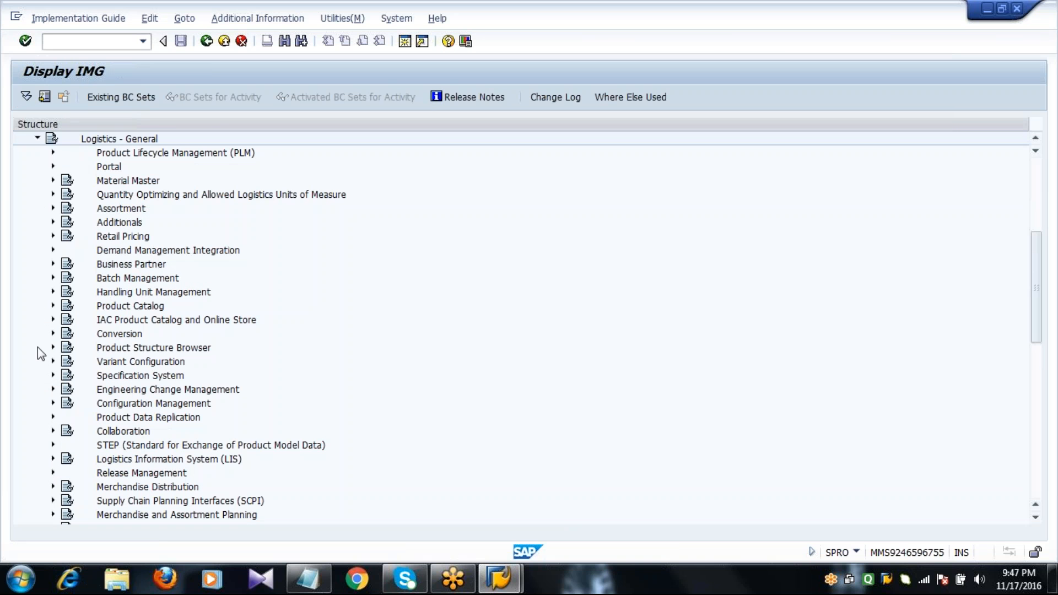
click(53, 180)
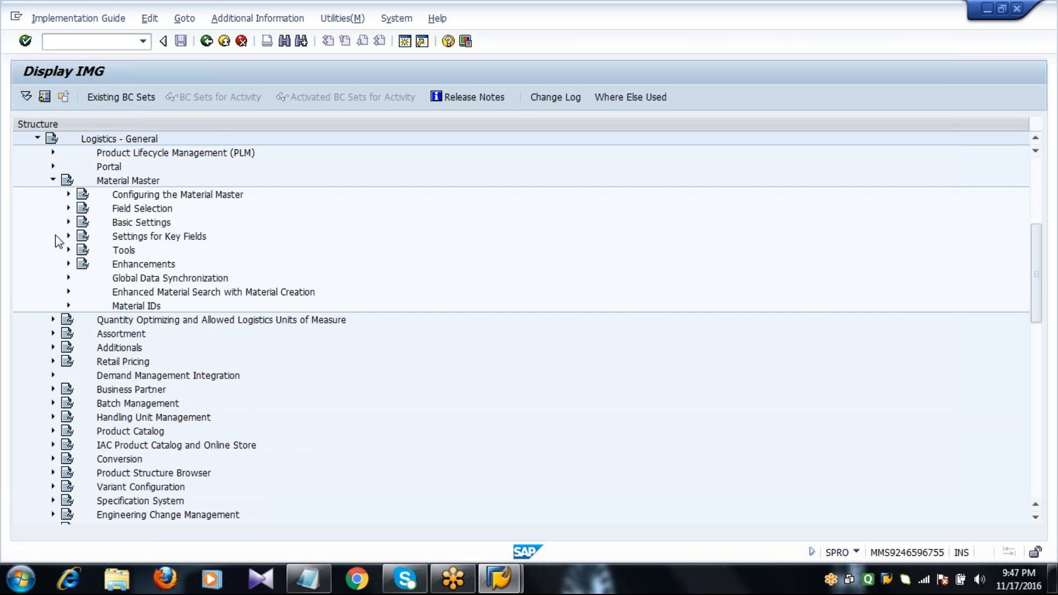
click(68, 222)
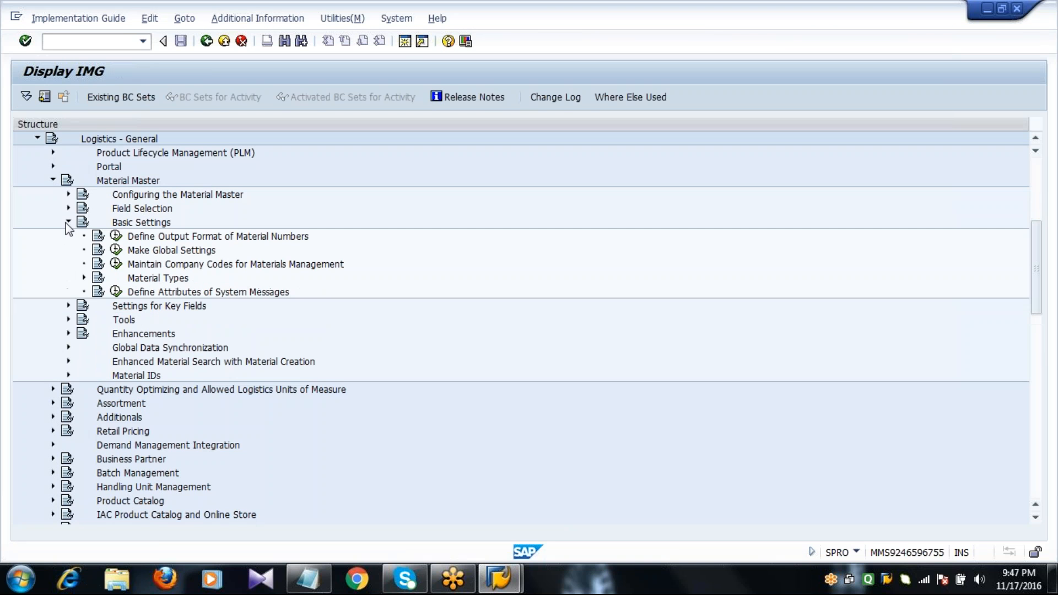
click(83, 277)
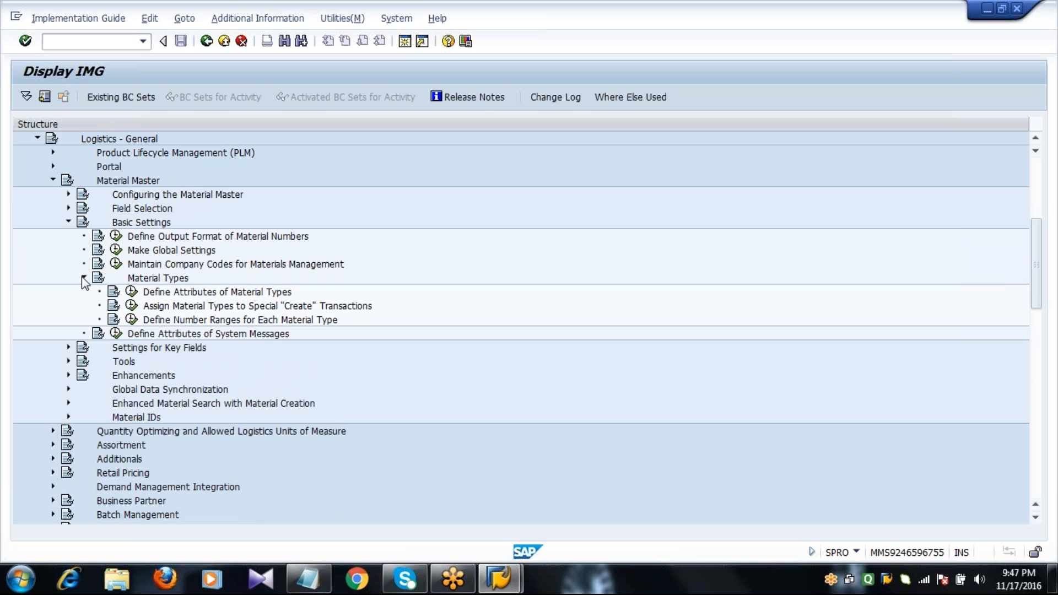
click(172, 293)
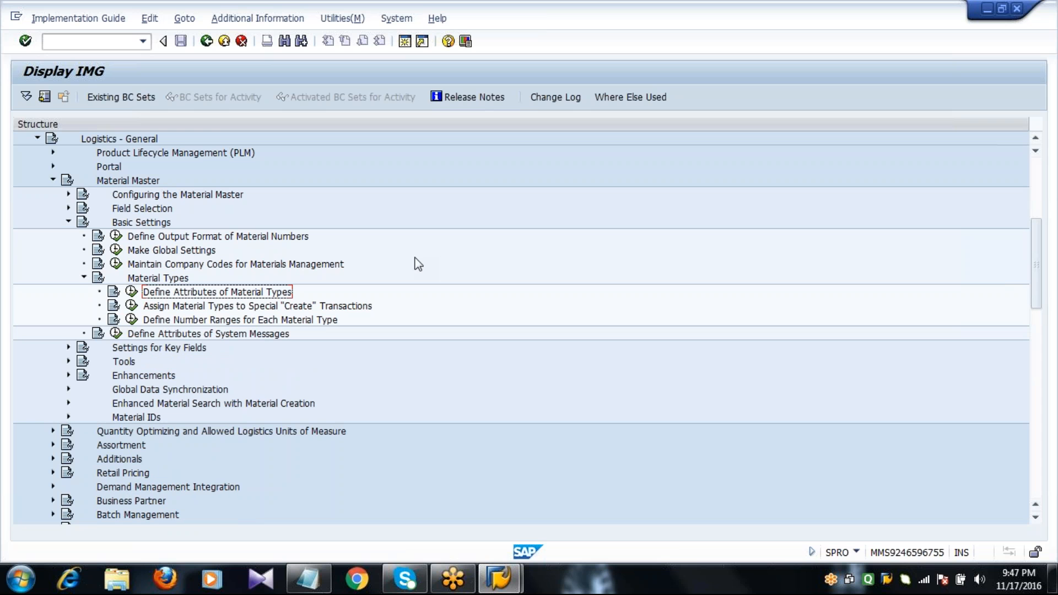
click(132, 293)
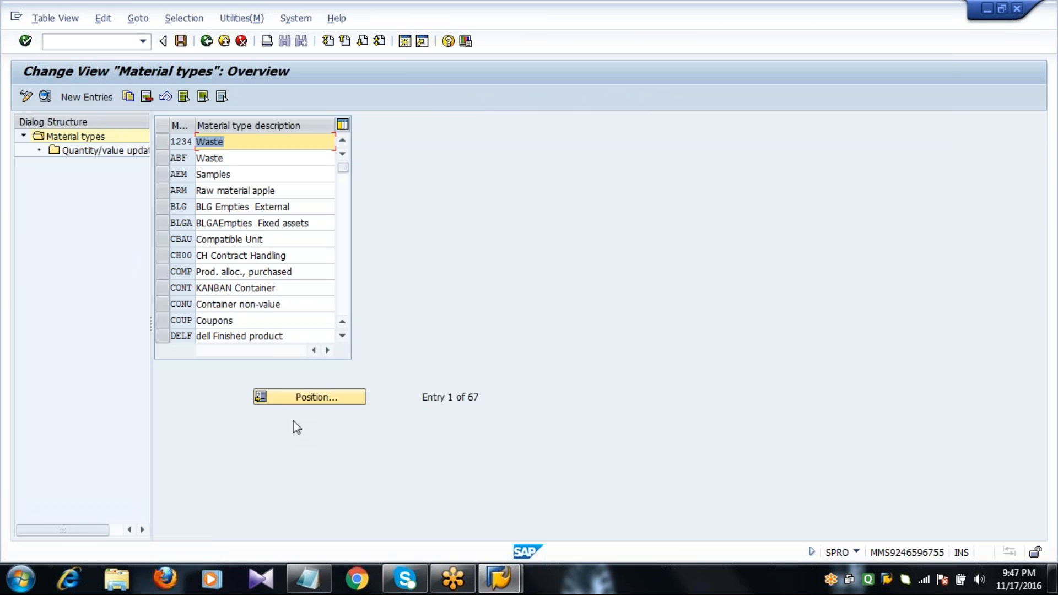
Position the material types list at ROH and select the ROH entry.
click(315, 401)
text(ROH)
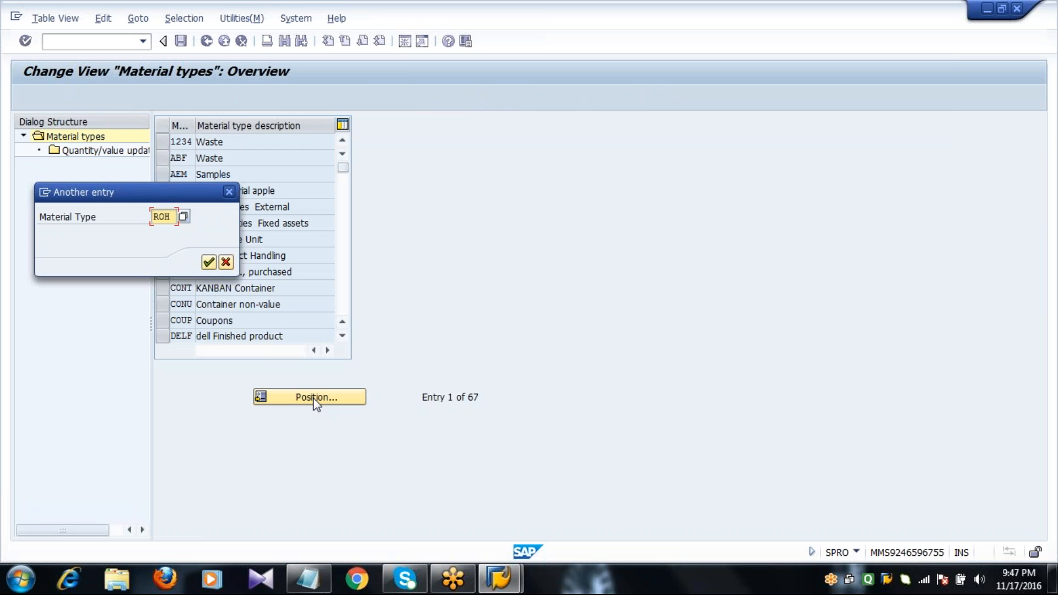
key(Return)
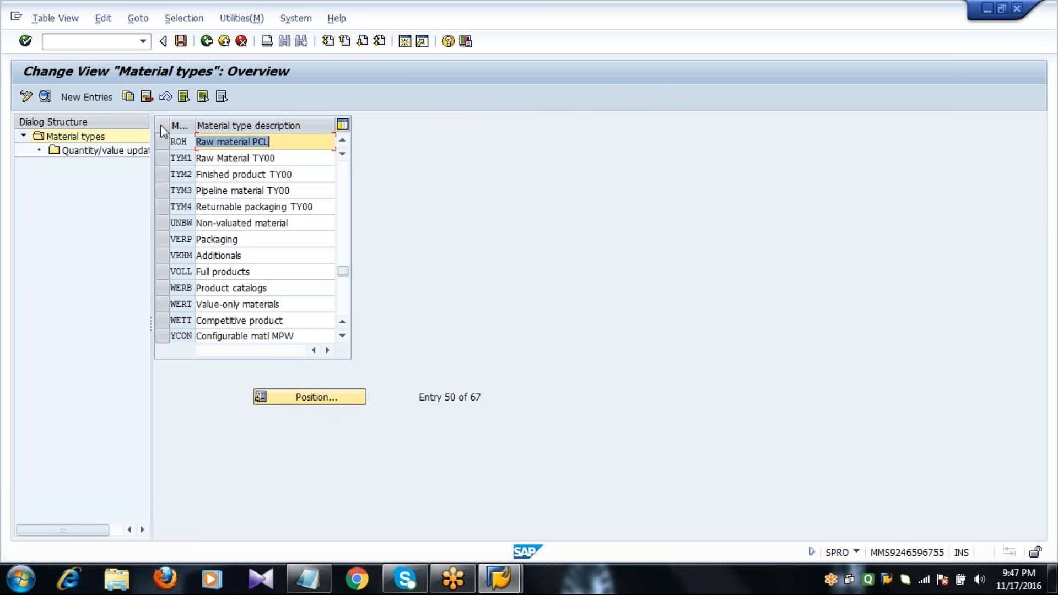
click(162, 142)
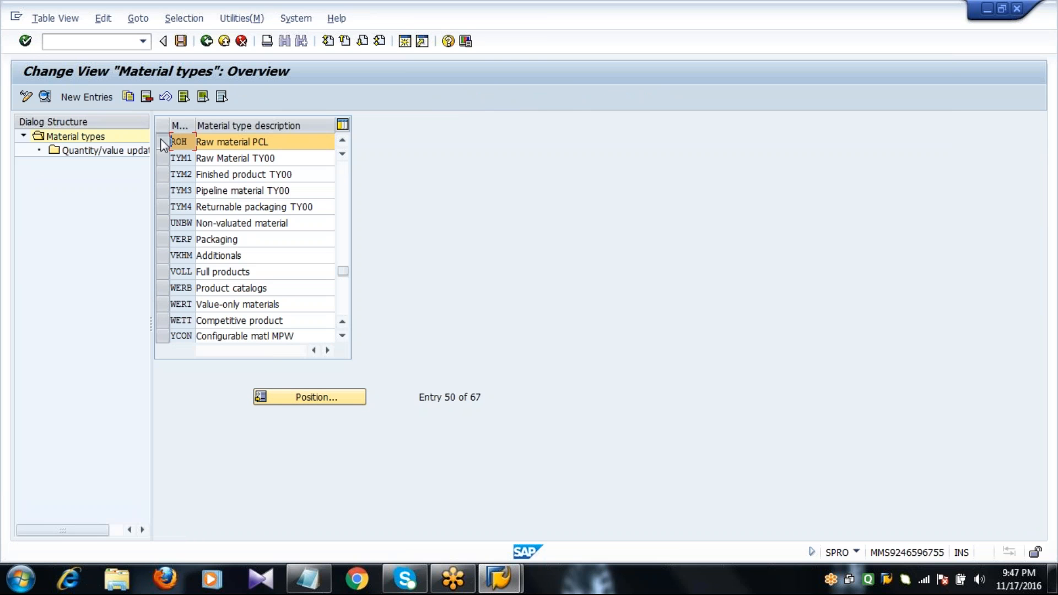
key(Page_Down)
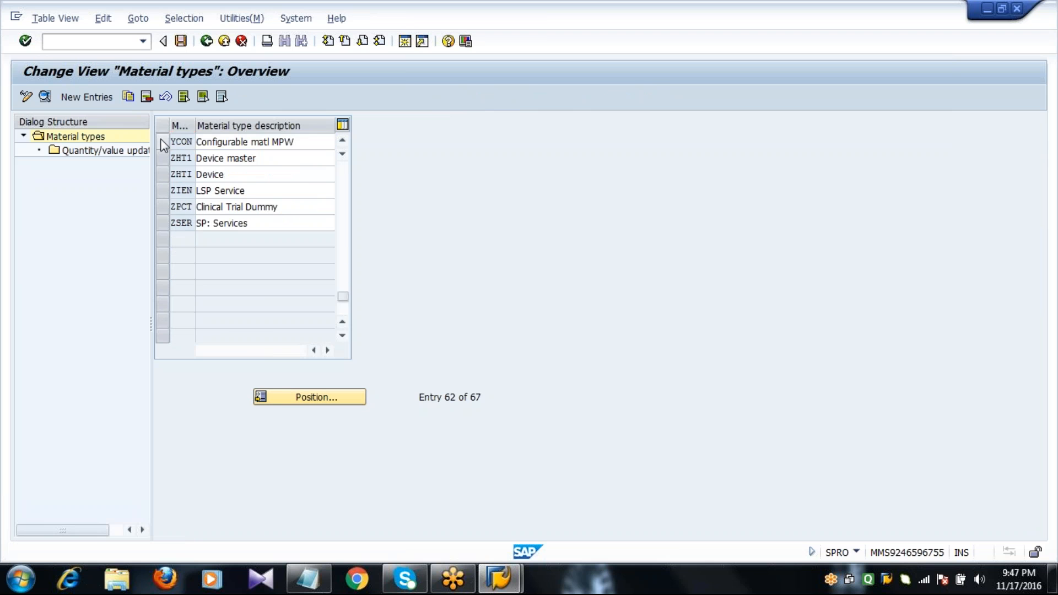
key(Page_Up)
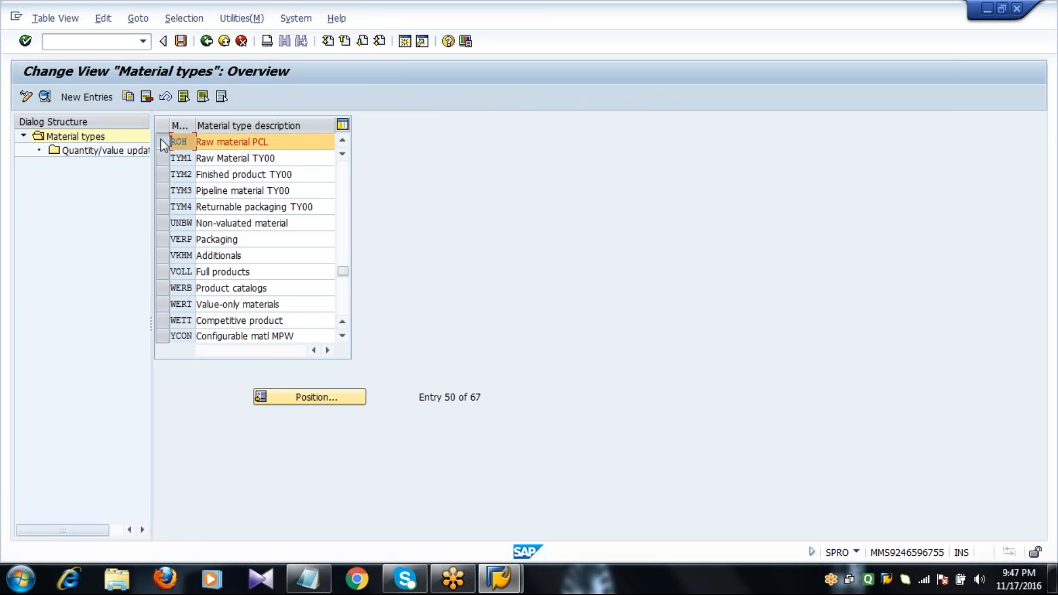
Copy the selected ROH material type and enter Z001 as the copy's material type code.
click(128, 98)
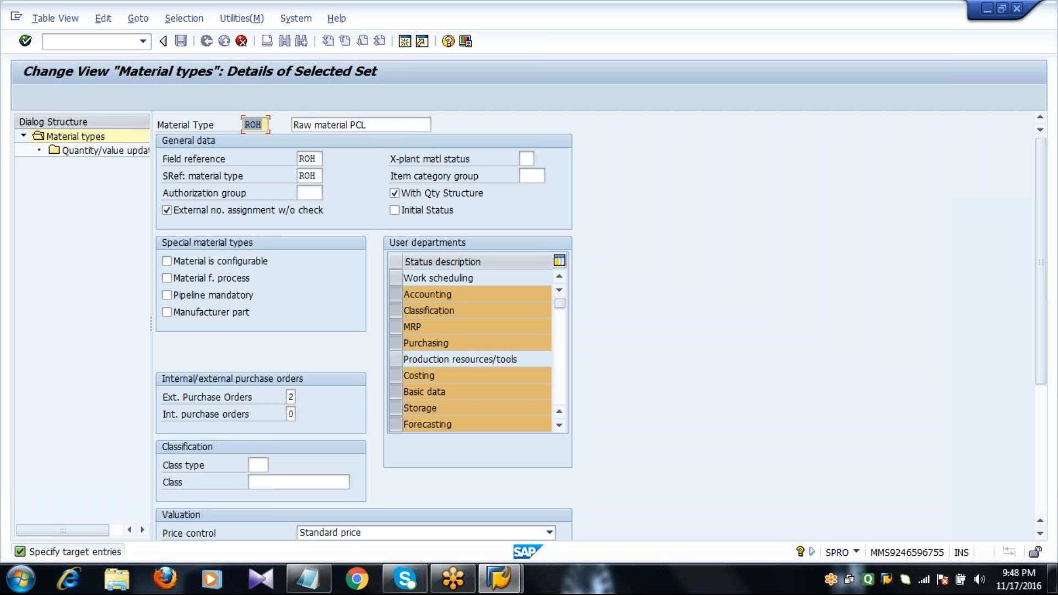
text(Z001)
key(Tab)
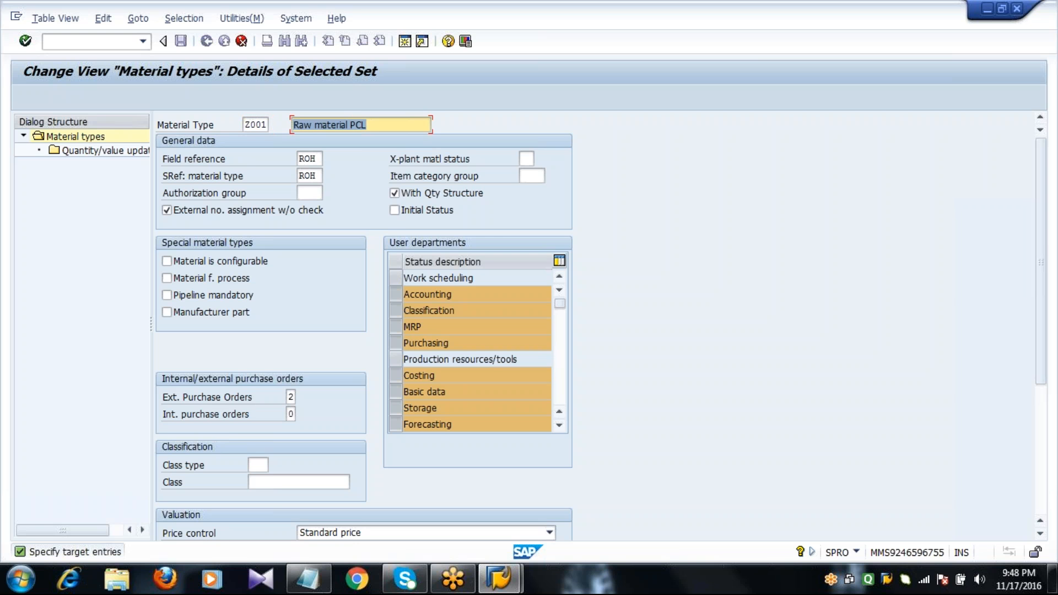
Change the description of material type Z001 to "Raw Material 2001".
key(Right)
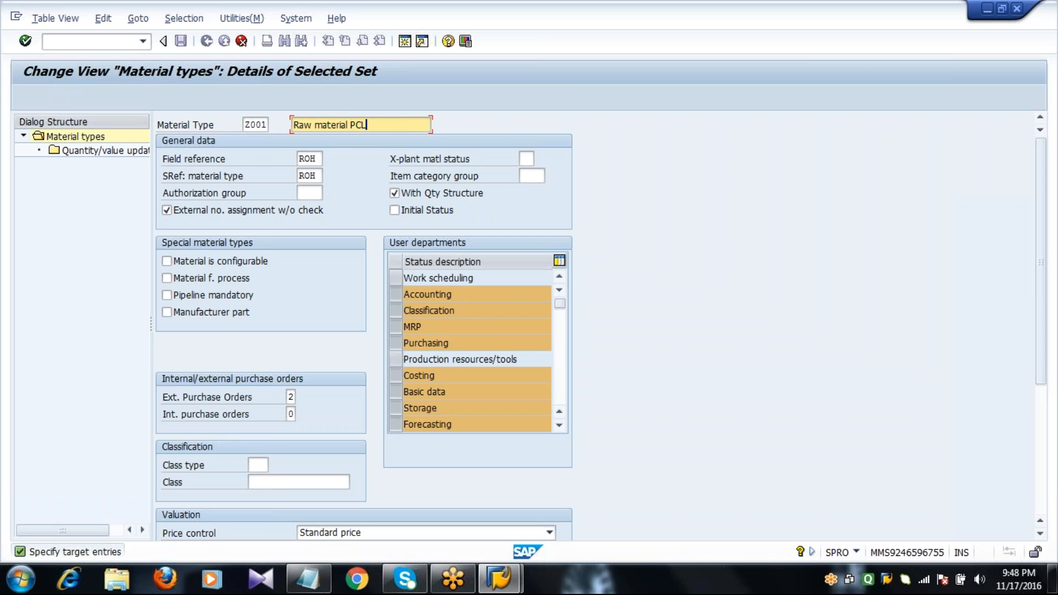
key(BackSpace)
key(BackSpace)
key(BackSpace)
key(BackSpace)
key(BackSpace)
key(BackSpace)
key(BackSpace)
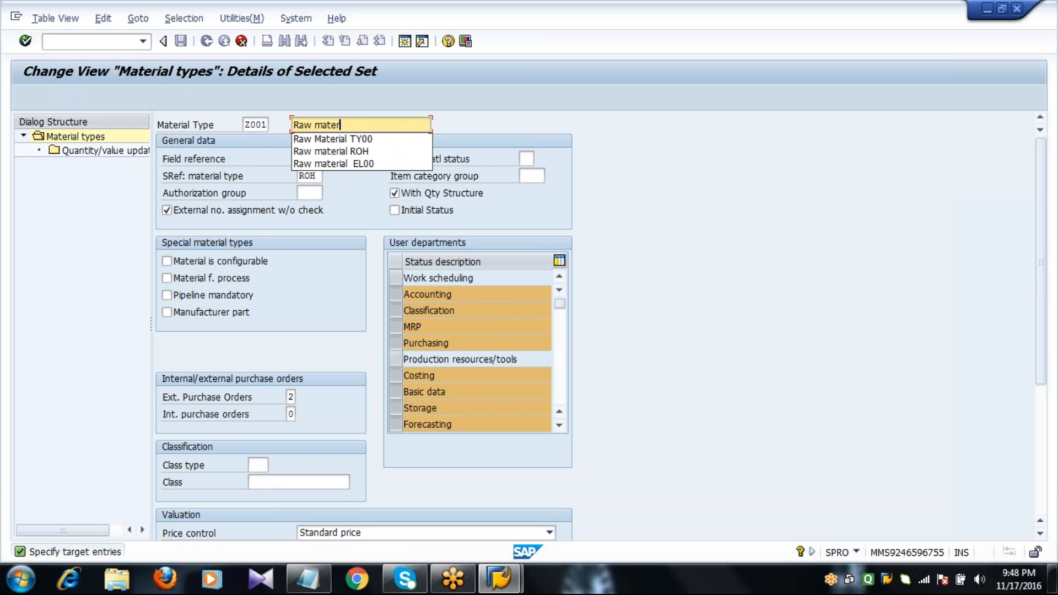
key(Down)
key(BackSpace)
key(BackSpace)
key(BackSpace)
key(BackSpace)
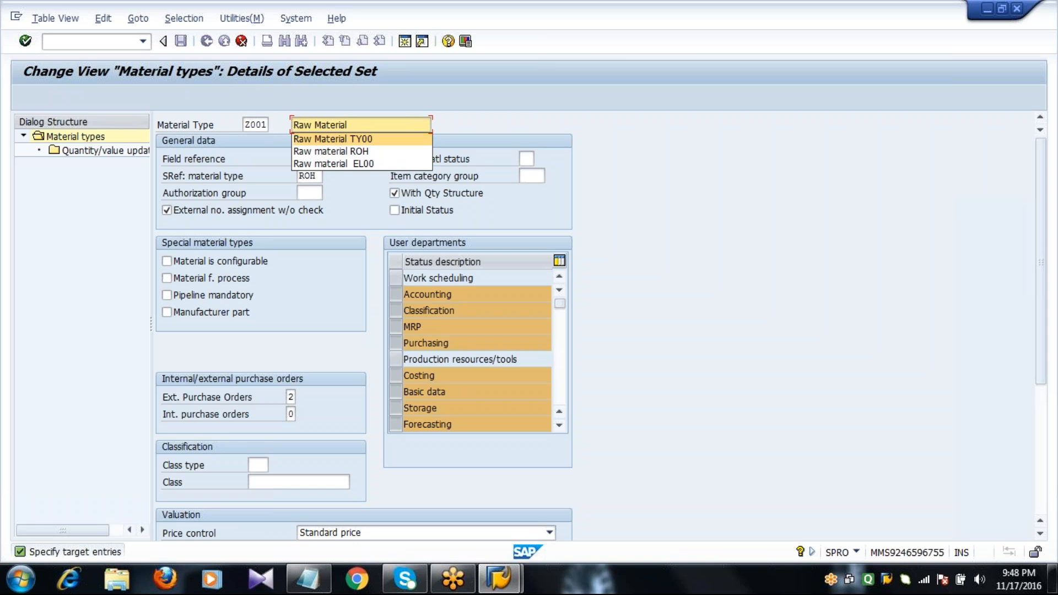
key(BackSpace)
text(2001)
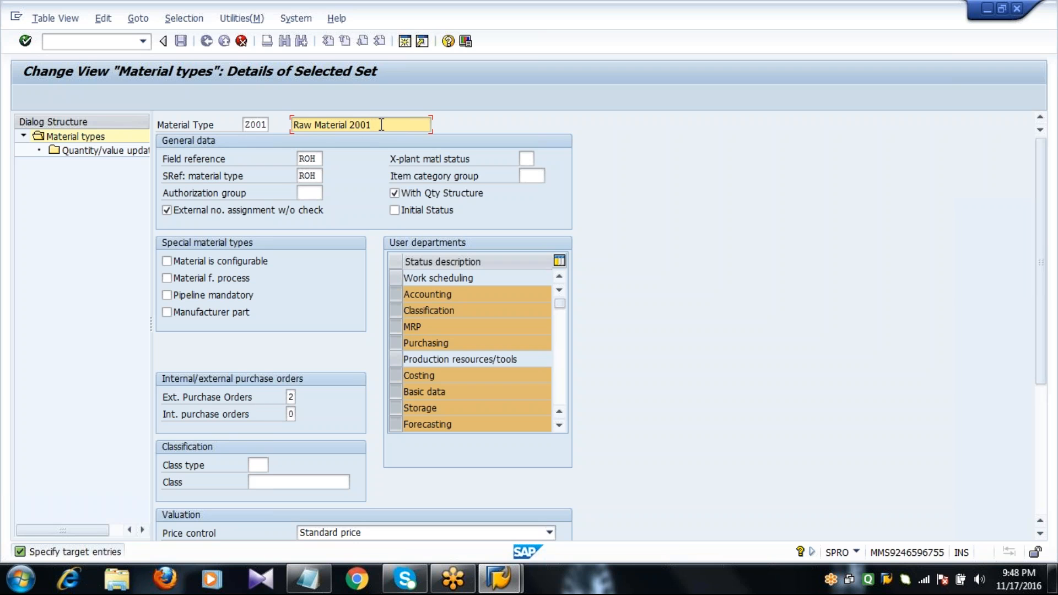
Accept the copied material type Z001 and save it under the proposed customizing request.
click(244, 125)
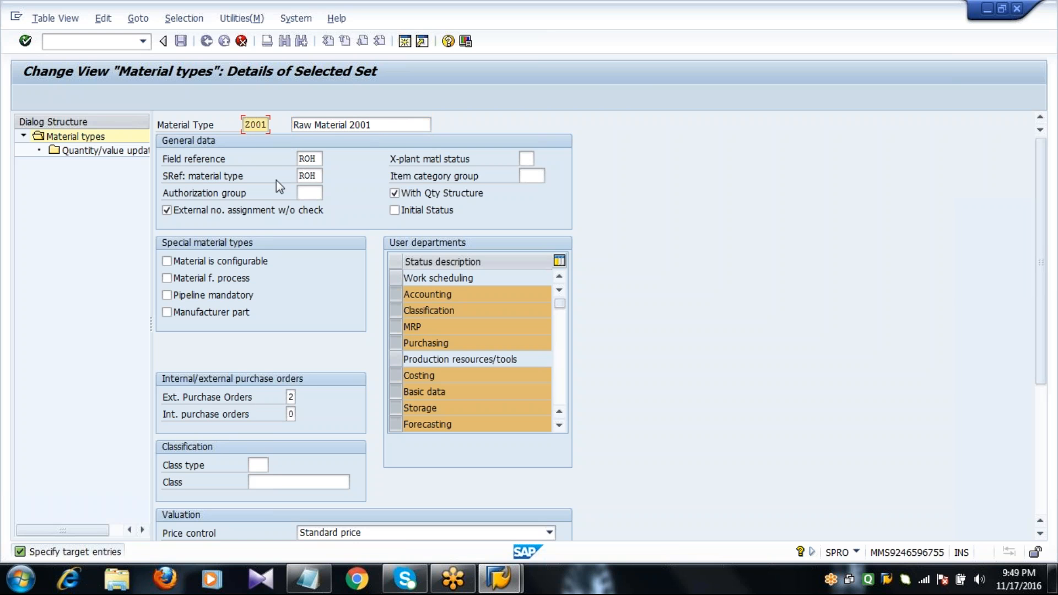
click(392, 126)
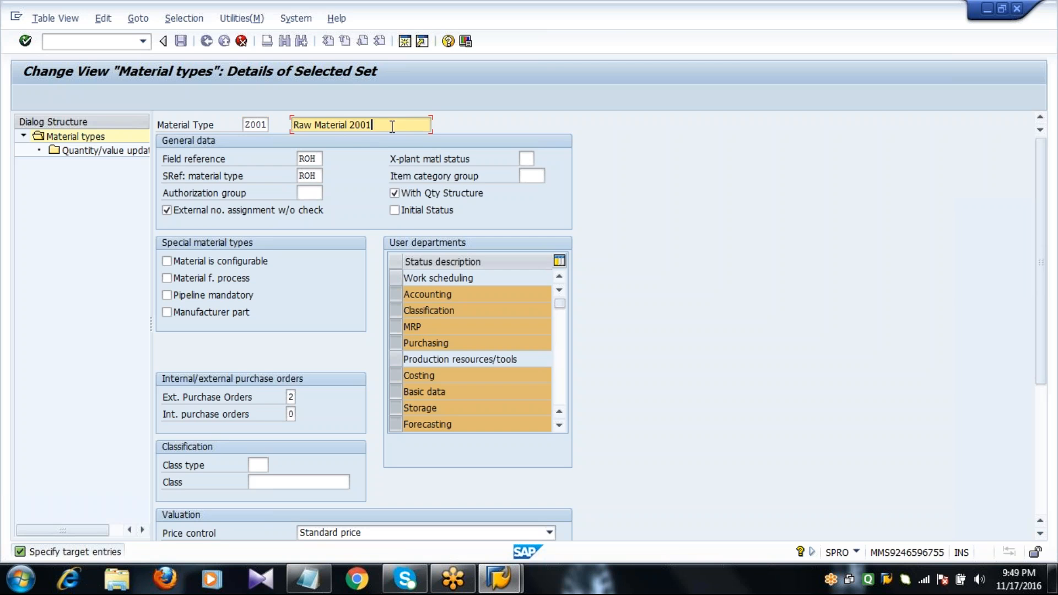
key(Return)
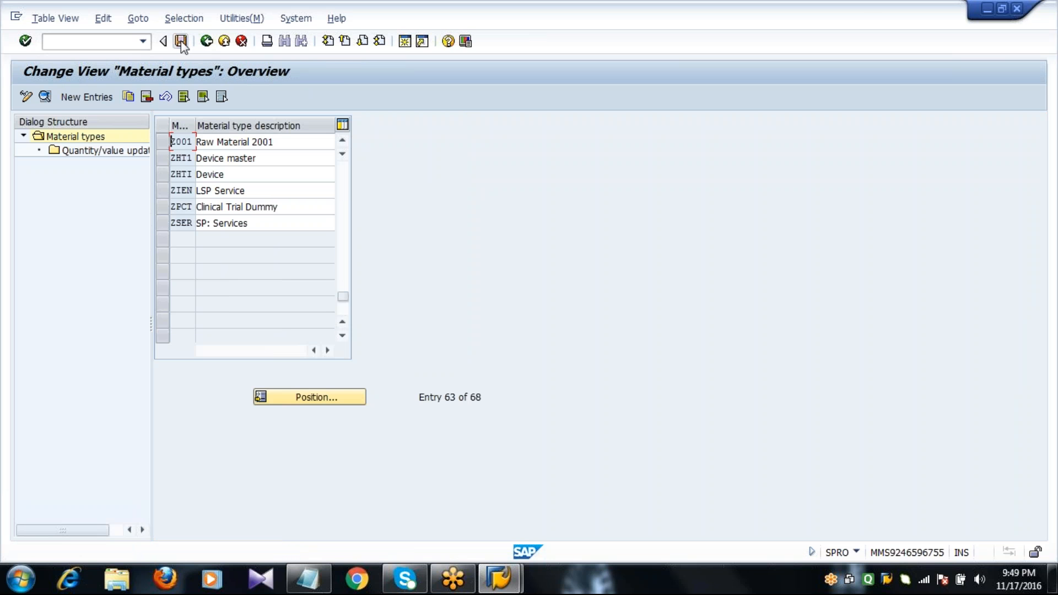
click(181, 42)
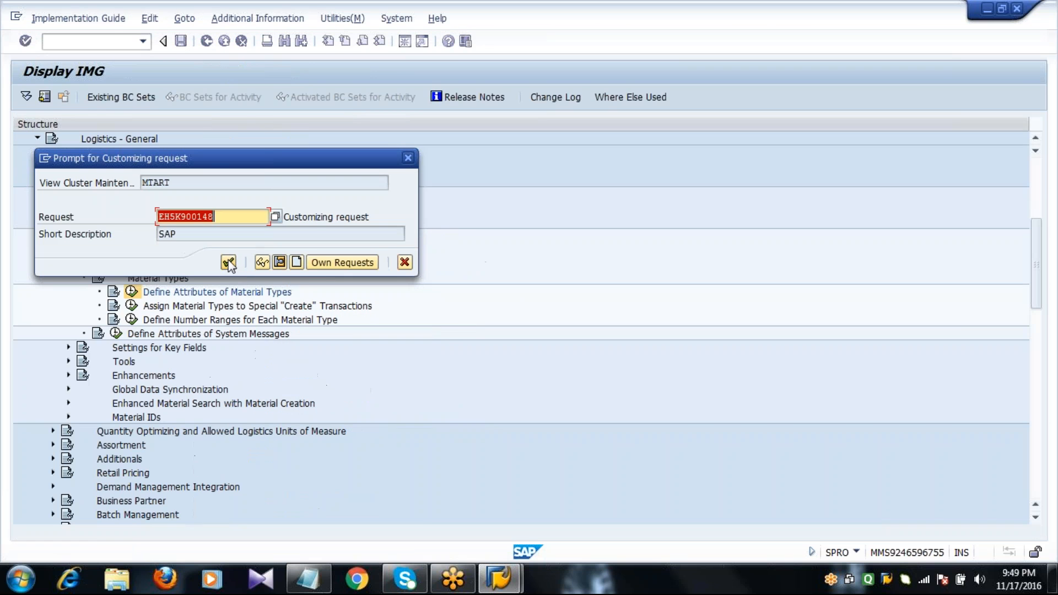
click(229, 262)
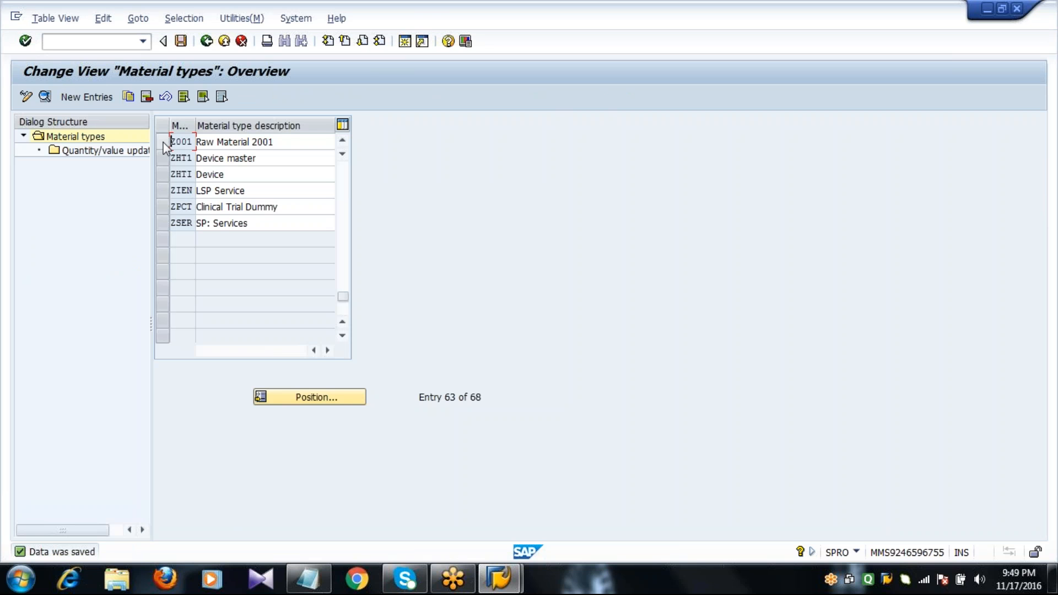
Select material type Z001 in the overview and open its details.
click(162, 142)
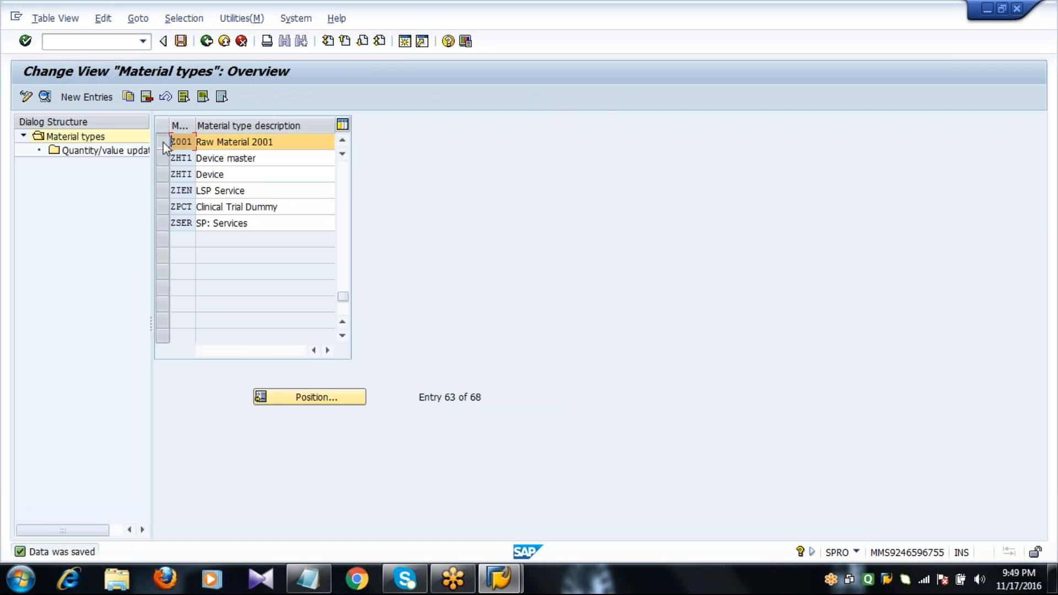
click(46, 101)
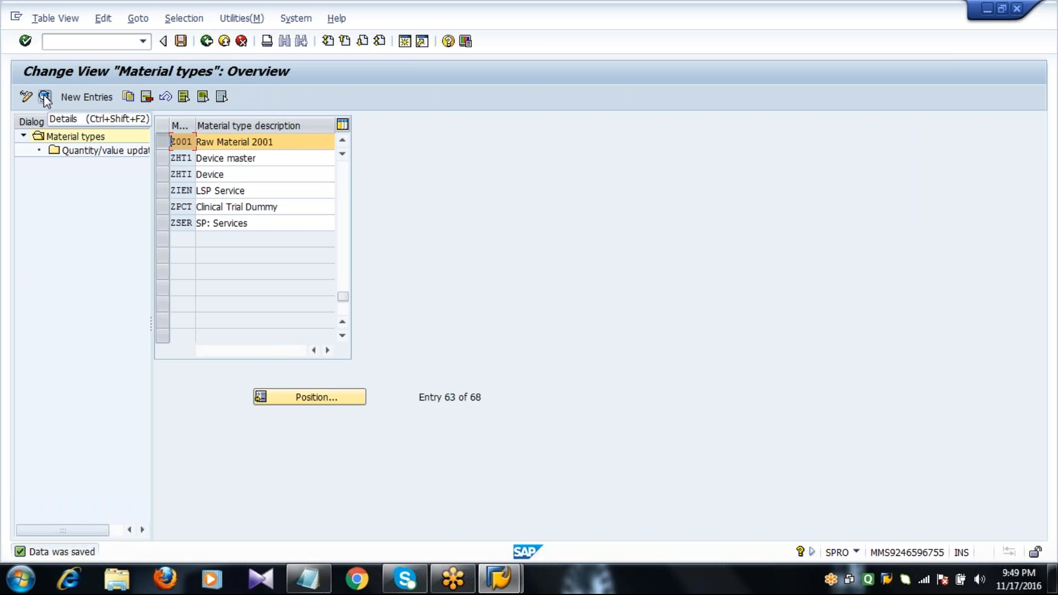
click(44, 94)
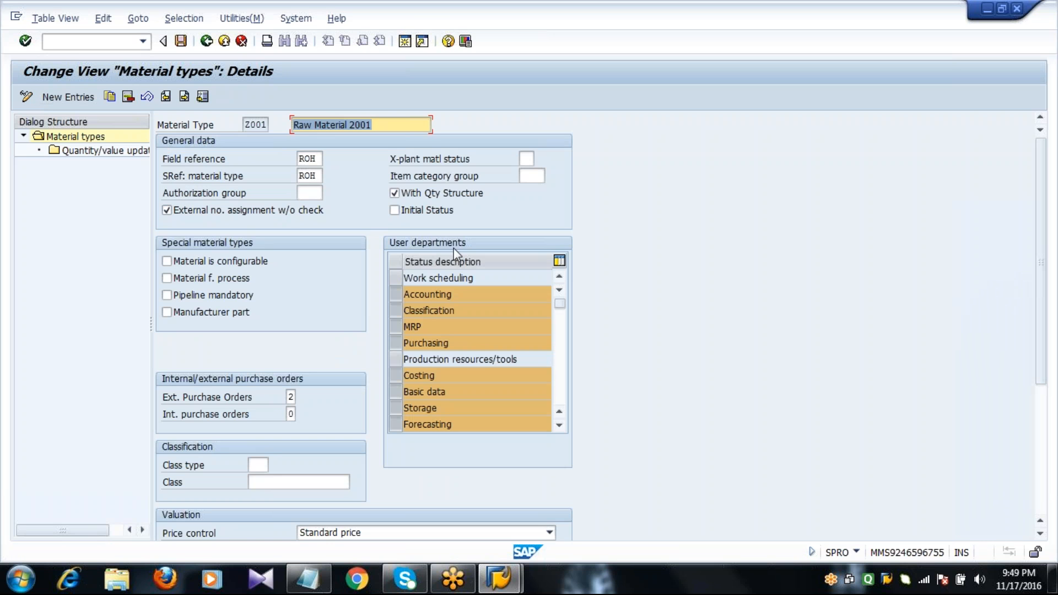
Deselect the Accounting, Purchasing, Basic data and Storage user departments for material type Z001.
click(420, 242)
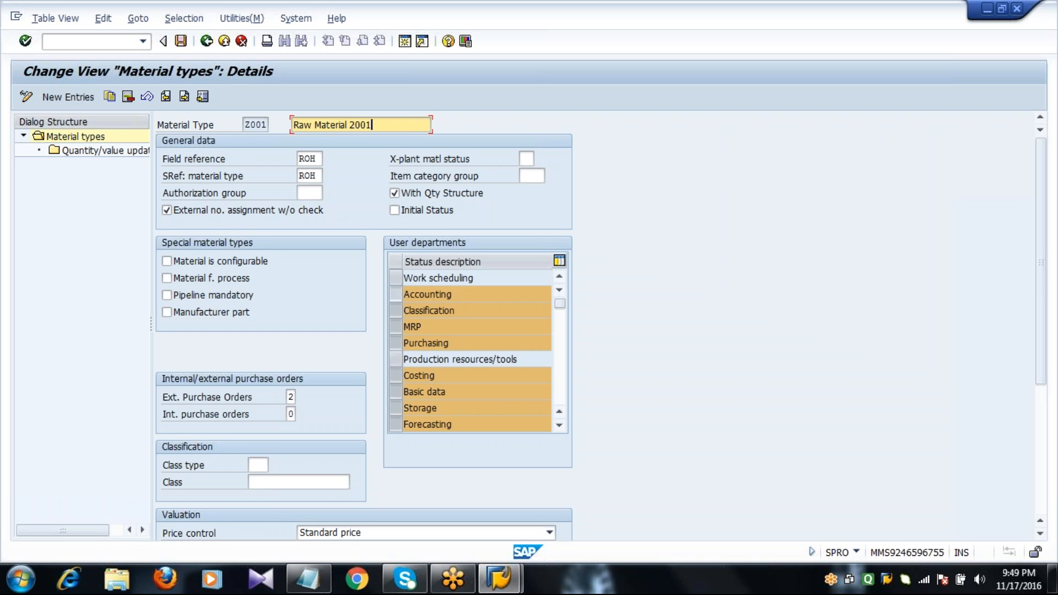
click(400, 297)
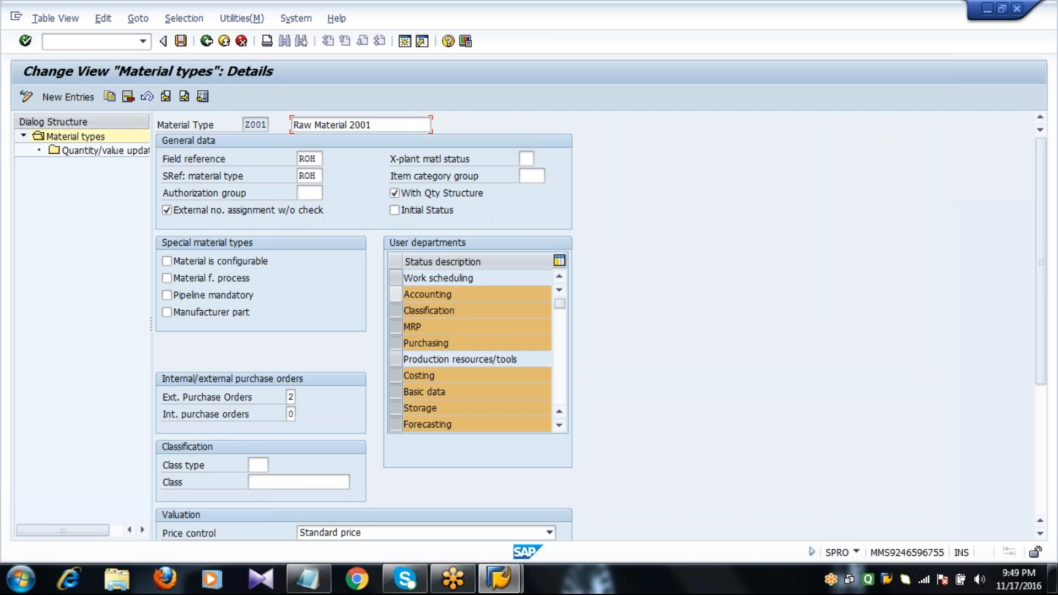
click(397, 342)
click(395, 391)
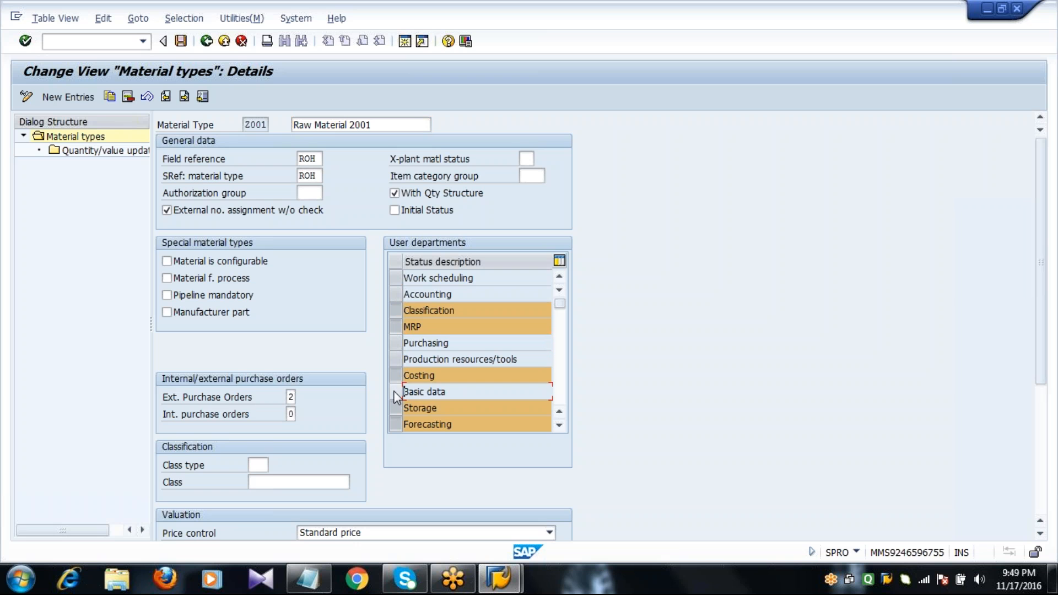
click(395, 407)
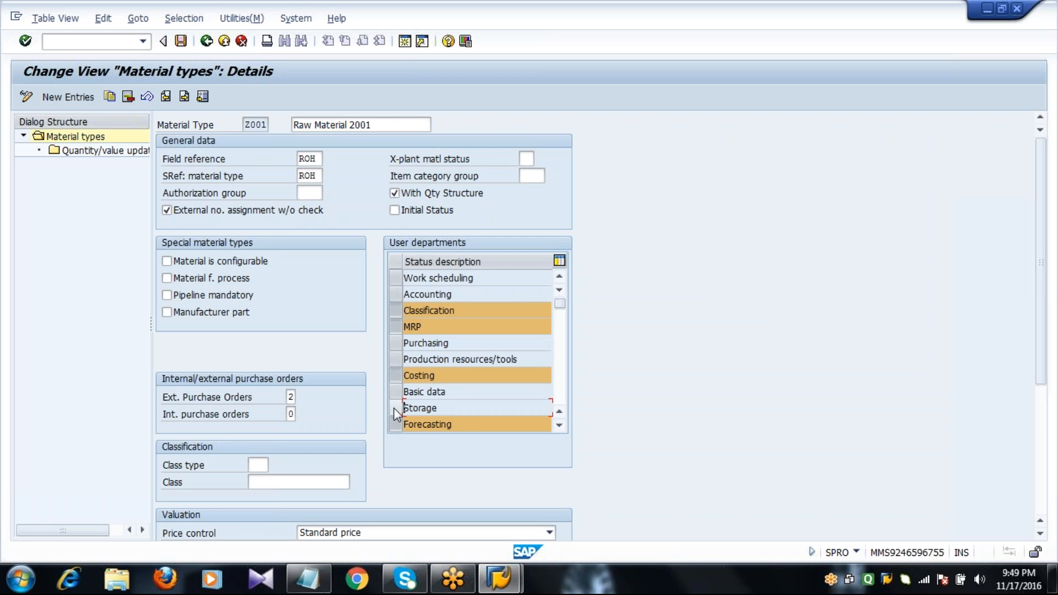
Deselect the Plant stocks and Storage location stocks user departments for material type Z001.
click(559, 425)
click(559, 425)
click(559, 425)
click(559, 425)
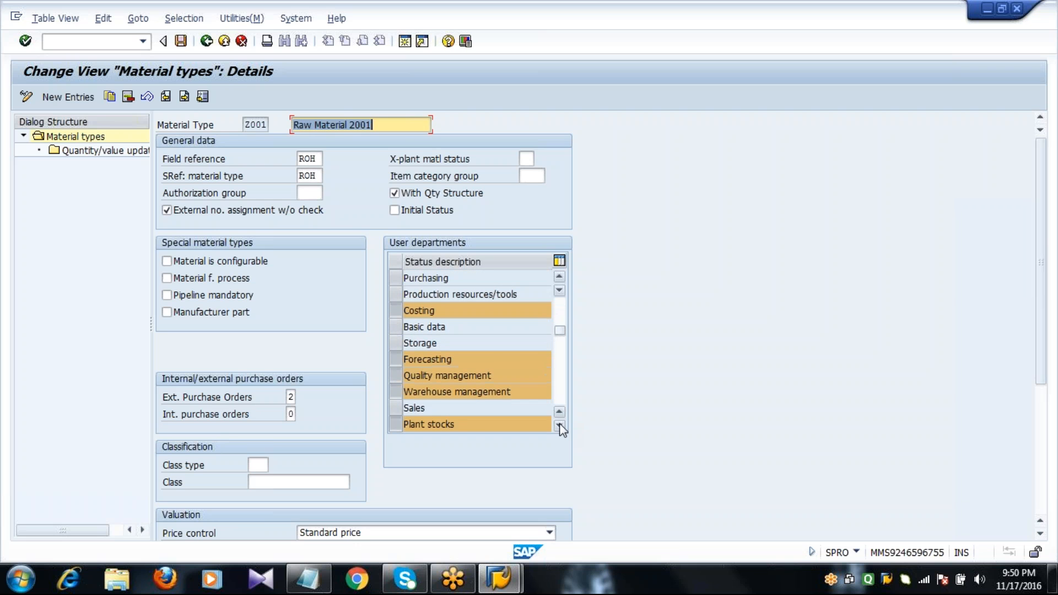
click(559, 424)
click(397, 407)
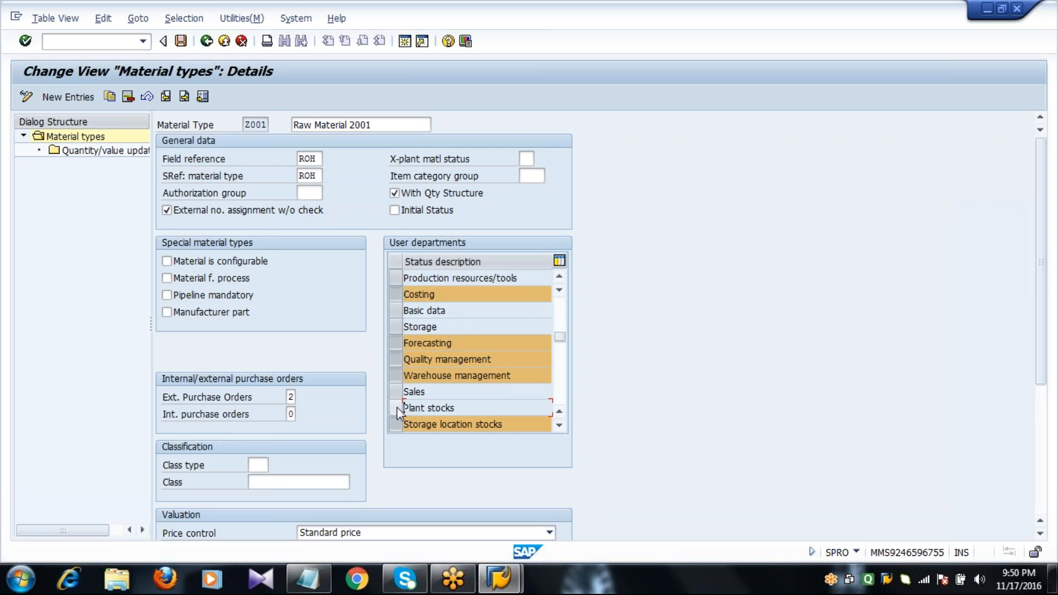
click(395, 424)
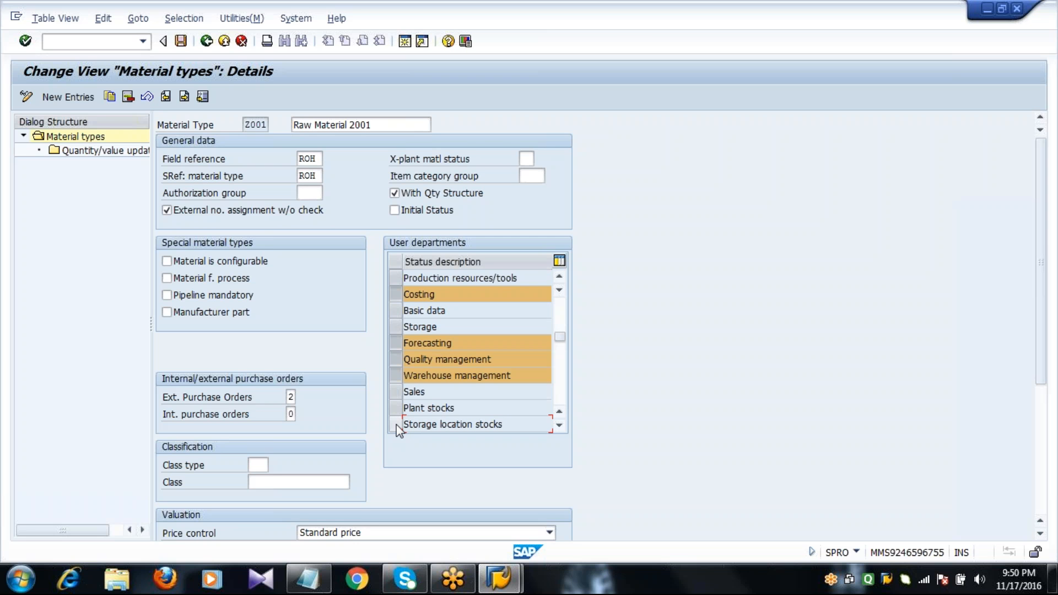
click(397, 424)
Reselect the Accounting, Purchasing, Basic data, Storage, Plant stocks and Storage location stocks user departments for material type Z001.
drag(560, 343, 556, 297)
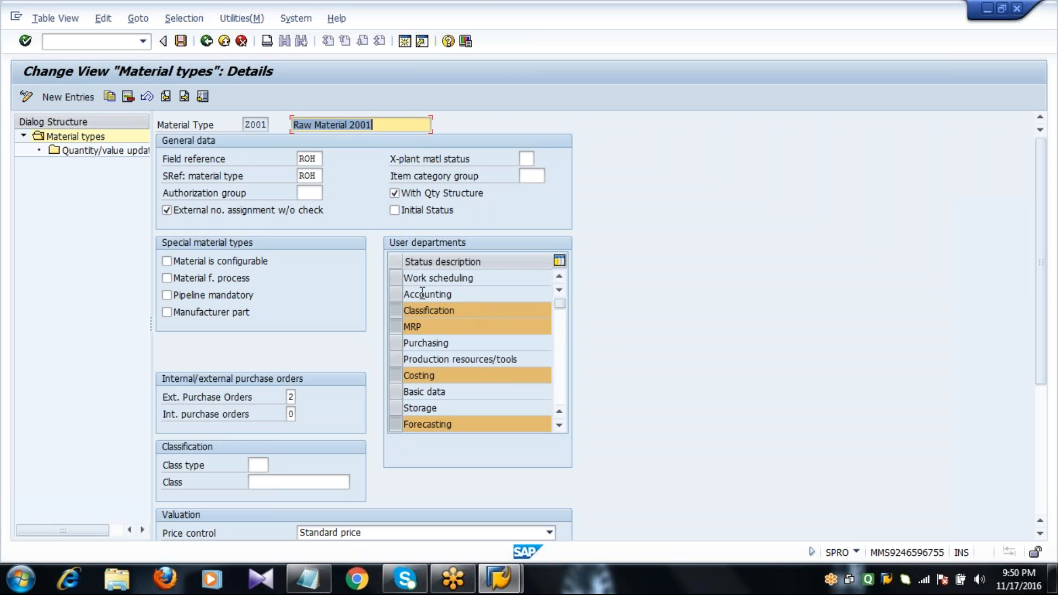
click(396, 293)
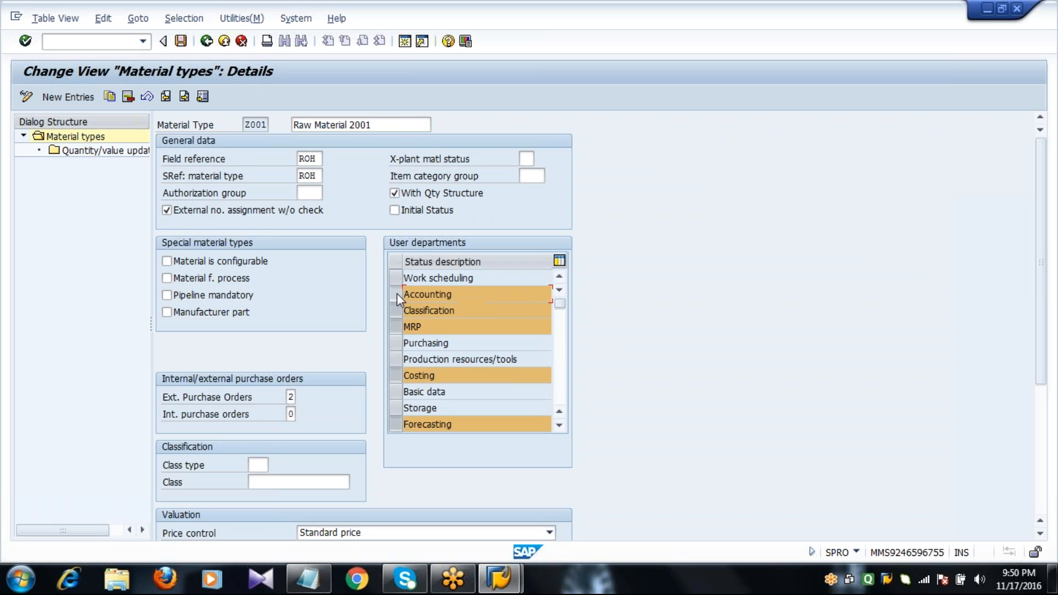
click(392, 342)
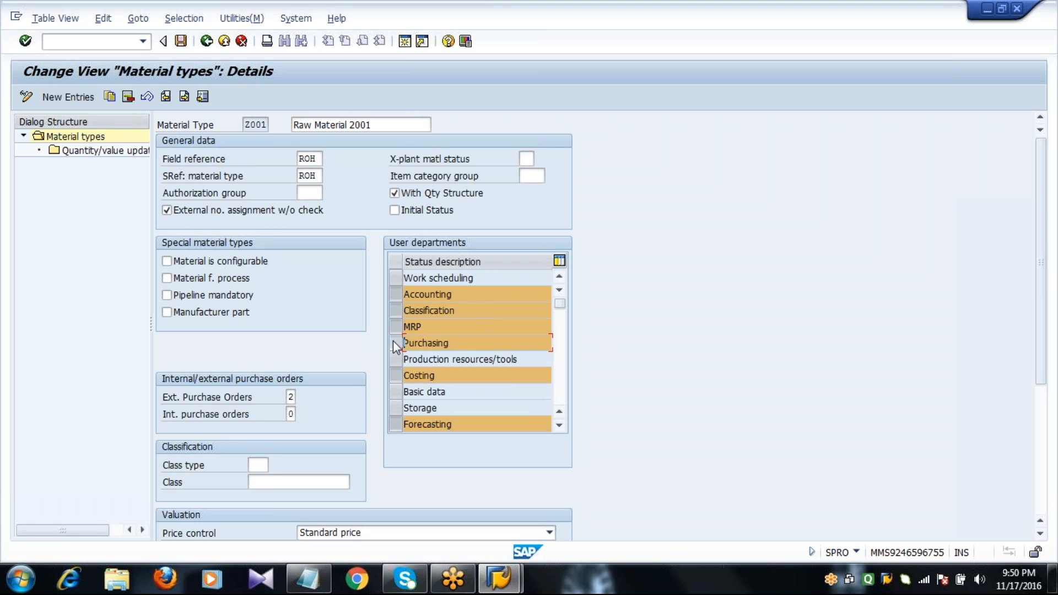
click(396, 393)
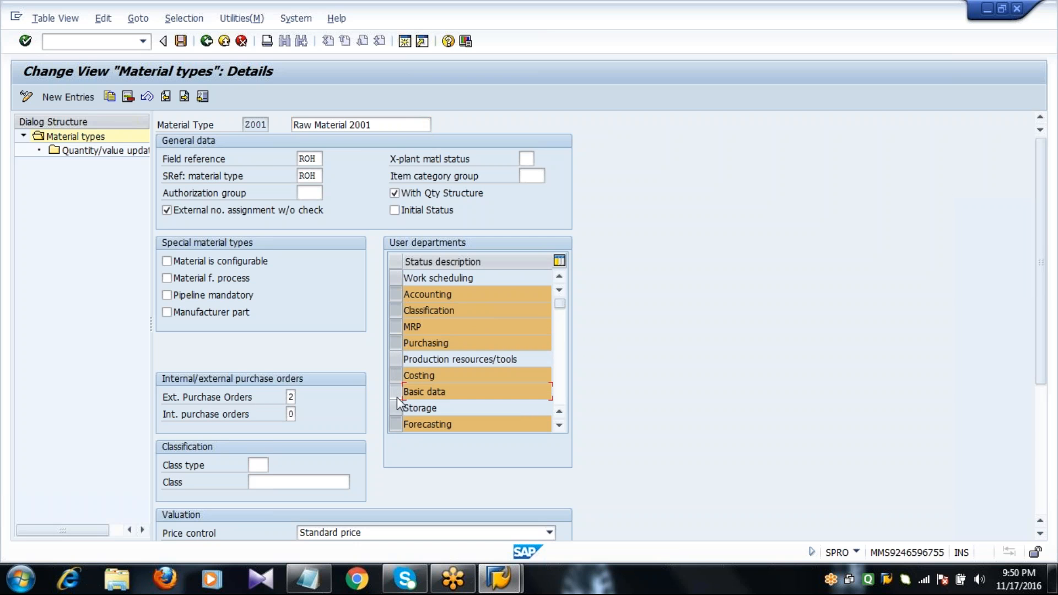
click(397, 408)
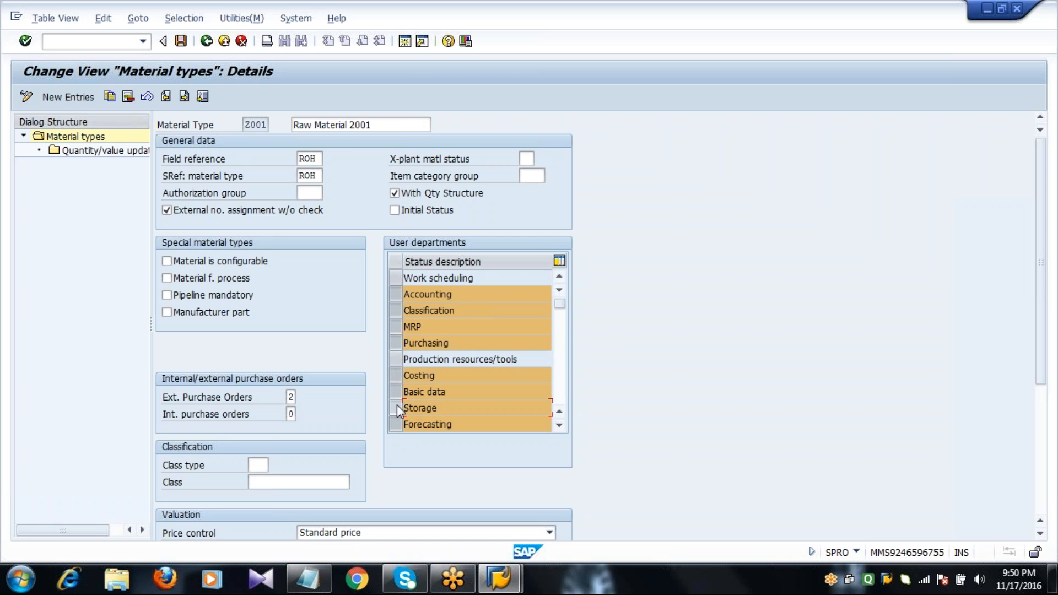
scroll(397, 404, down, 3)
click(394, 327)
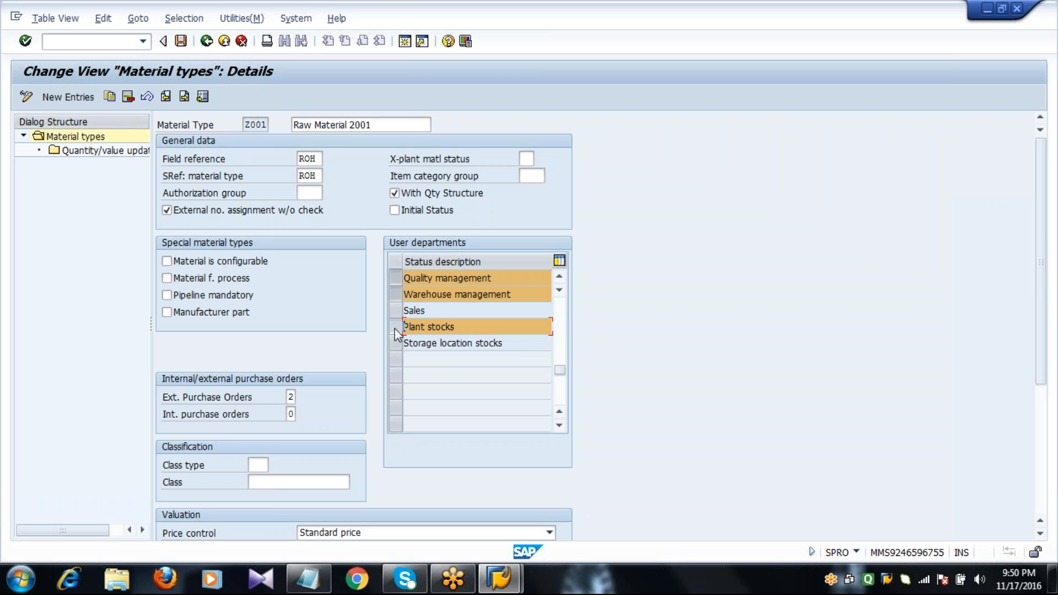
click(394, 345)
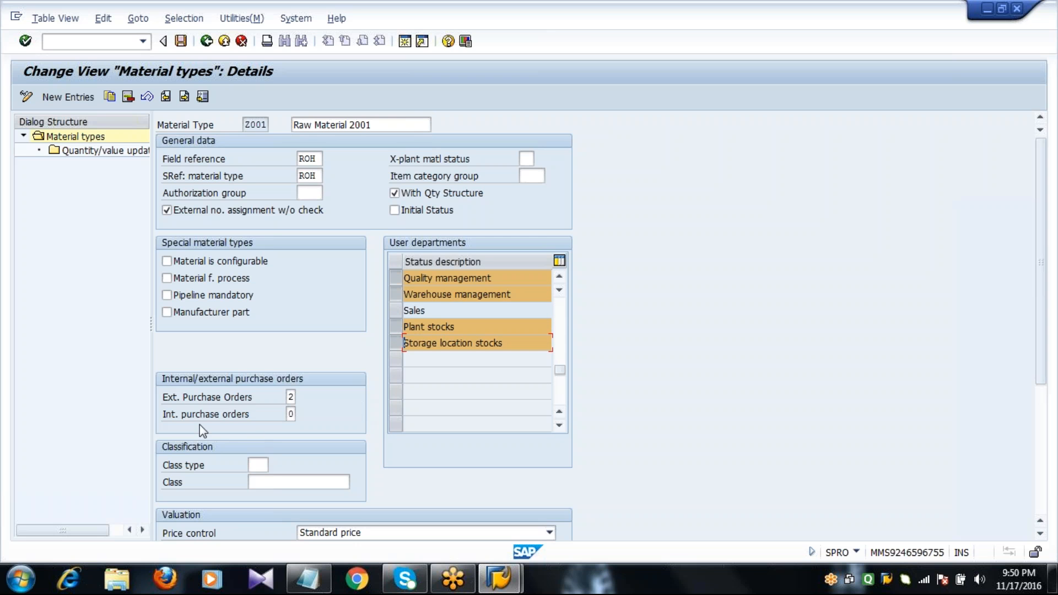
Choose 2, External purchase orders allowed, as the external purchase orders setting from its list of possible values.
click(196, 402)
click(290, 397)
click(291, 414)
scroll(1043, 375, down, 3)
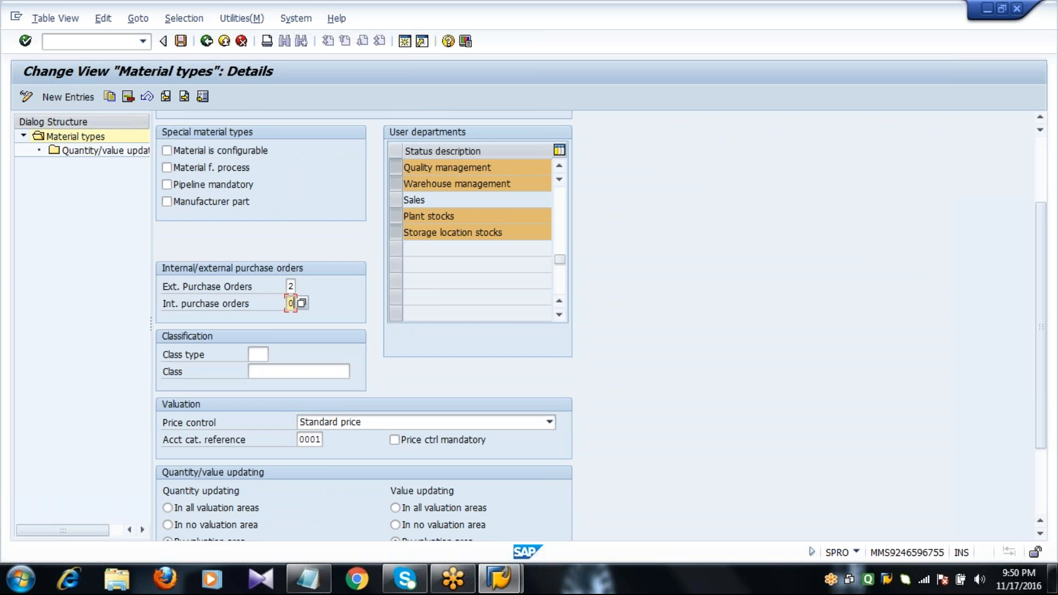
click(292, 286)
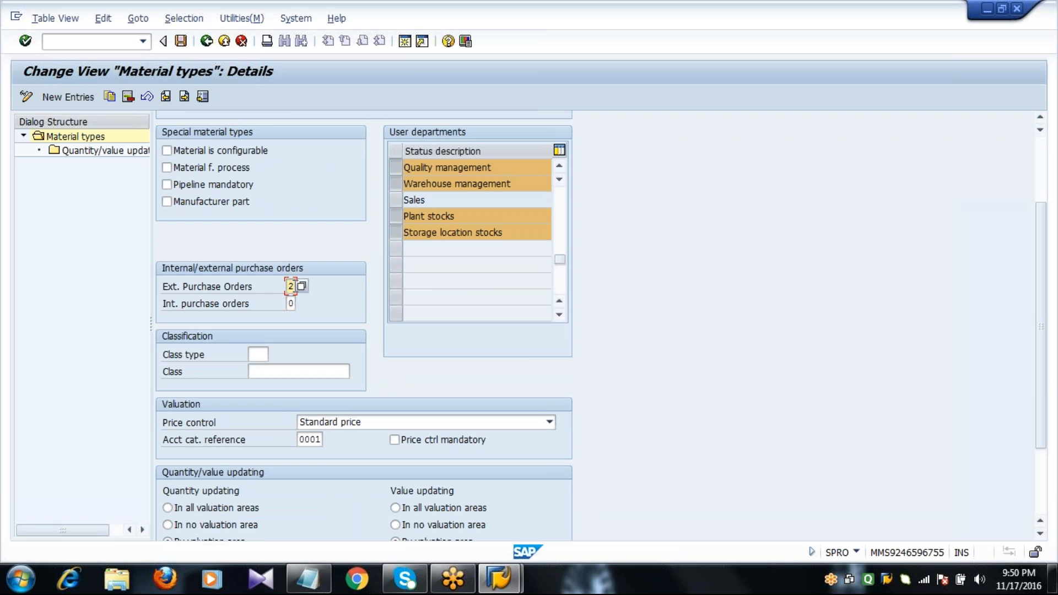
click(302, 286)
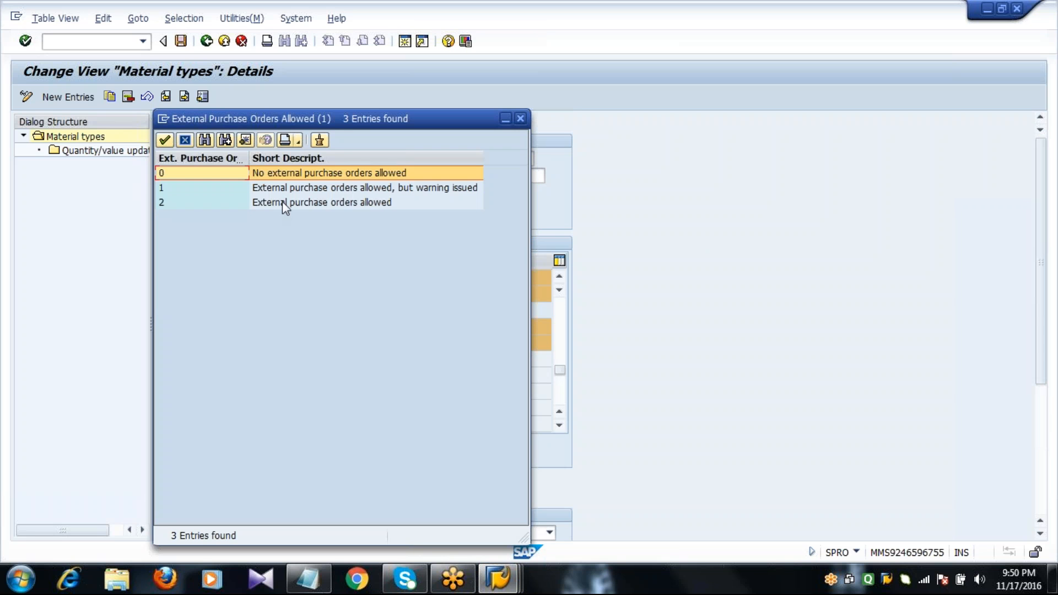
click(282, 201)
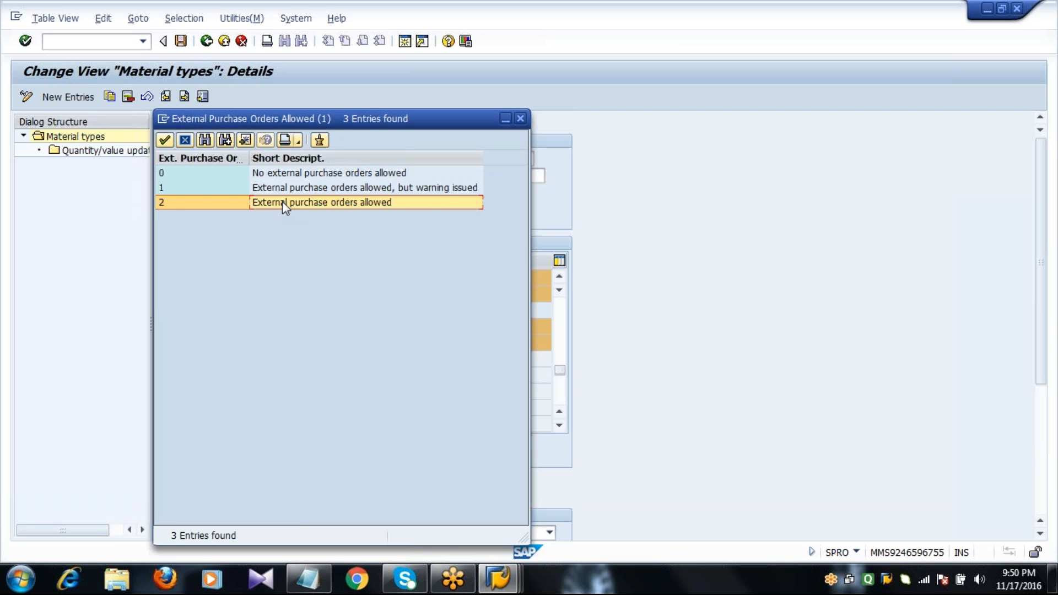
double_click(282, 201)
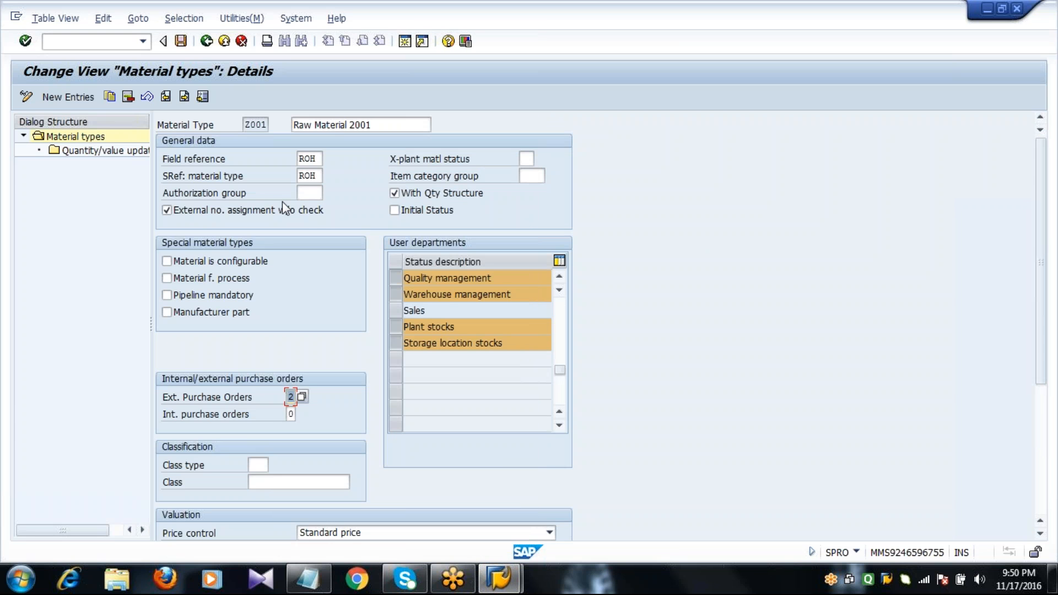
Choose 0, No internal purchase orders allowed, as the internal purchase orders setting from its list of possible values.
key(Tab)
click(301, 414)
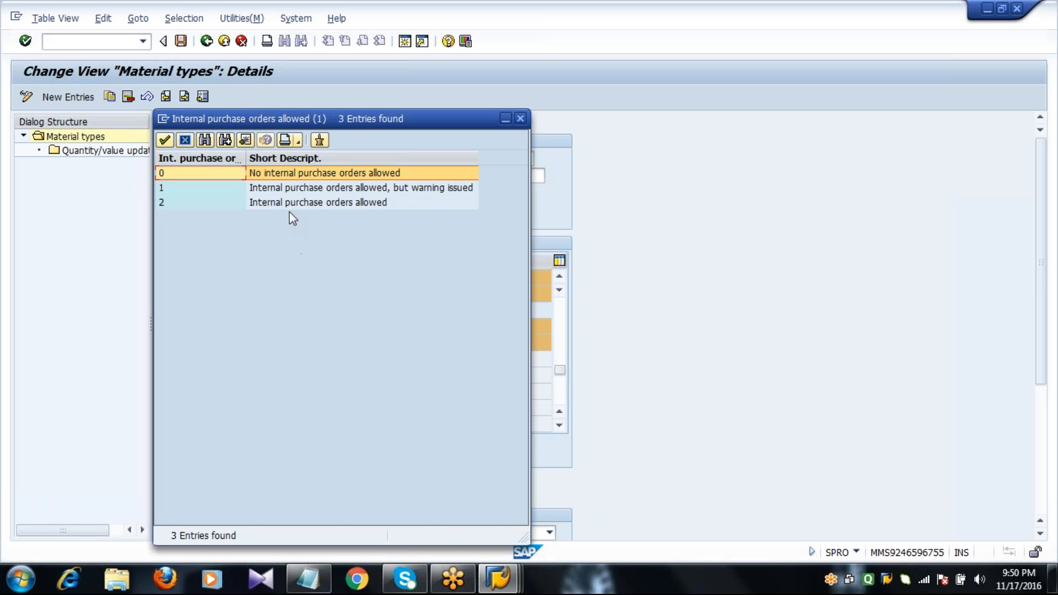
double_click(263, 174)
Set the price control in the valuation data to Moving average price/periodic unit price.
scroll(263, 174, down, 4)
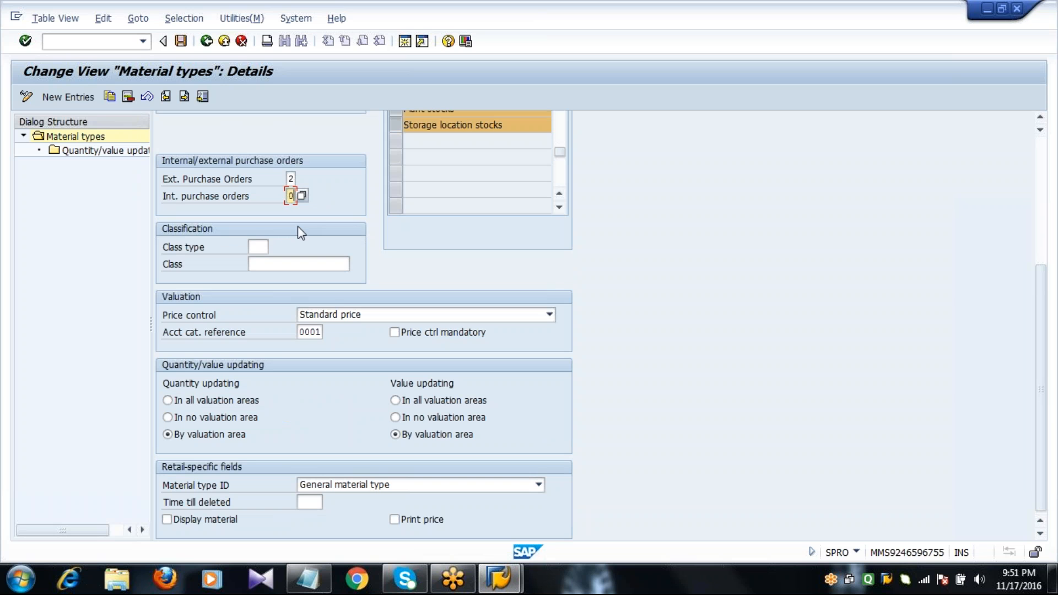
click(183, 319)
click(331, 316)
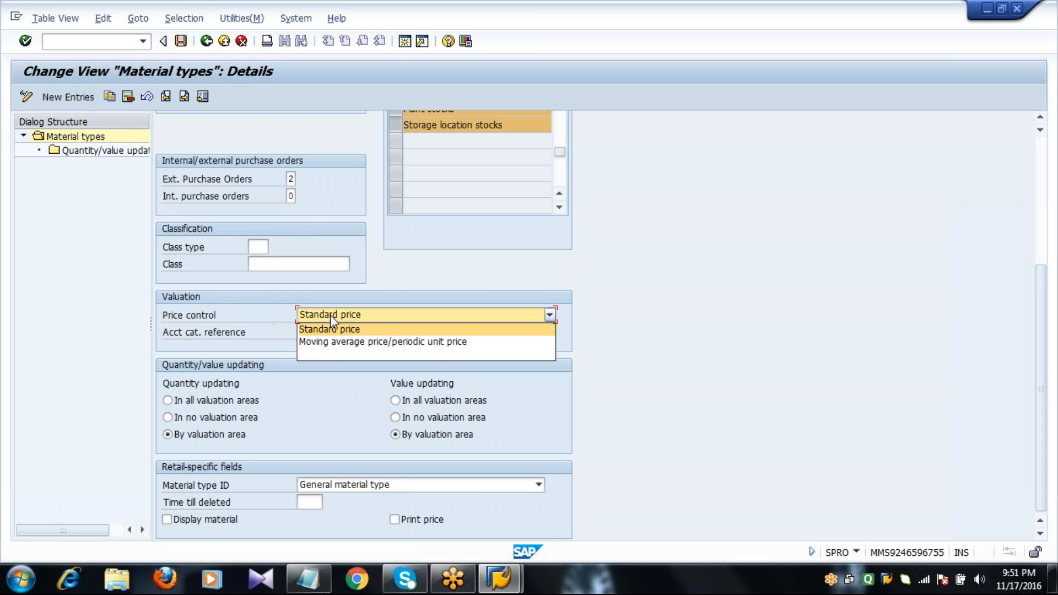
click(340, 342)
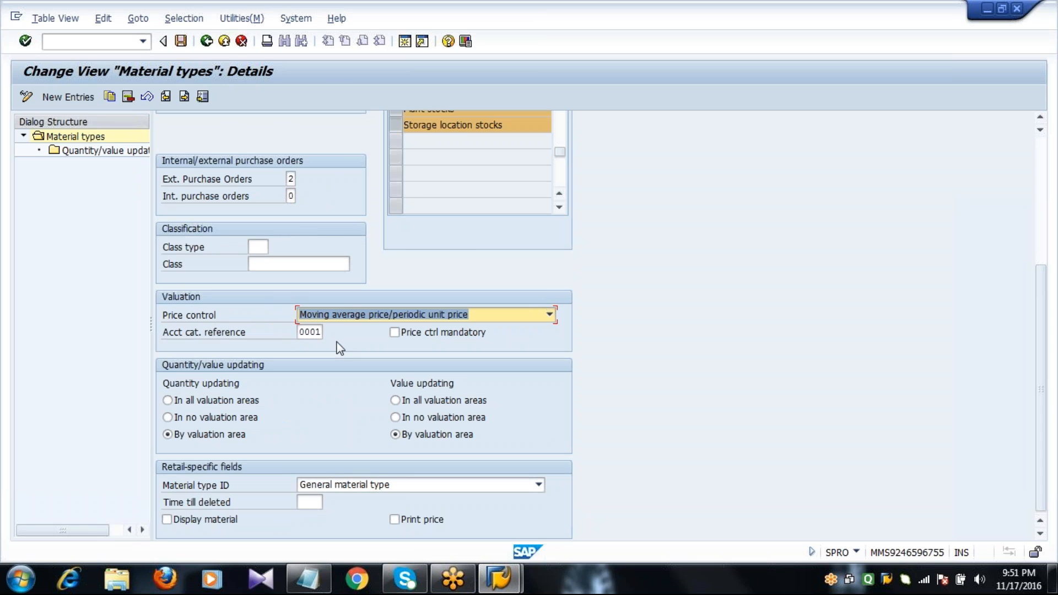
click(207, 322)
click(358, 316)
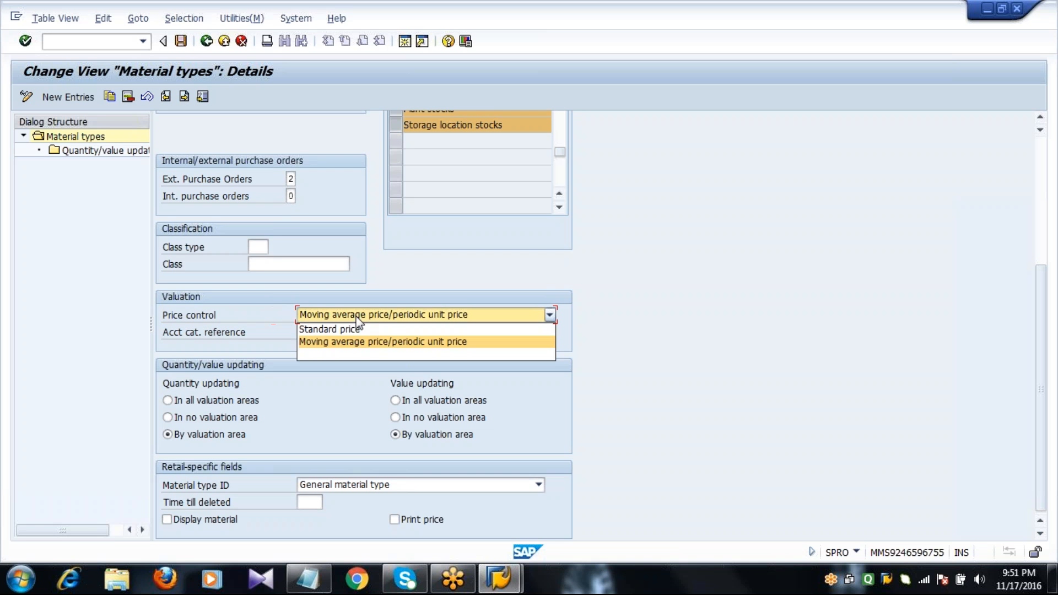
click(358, 342)
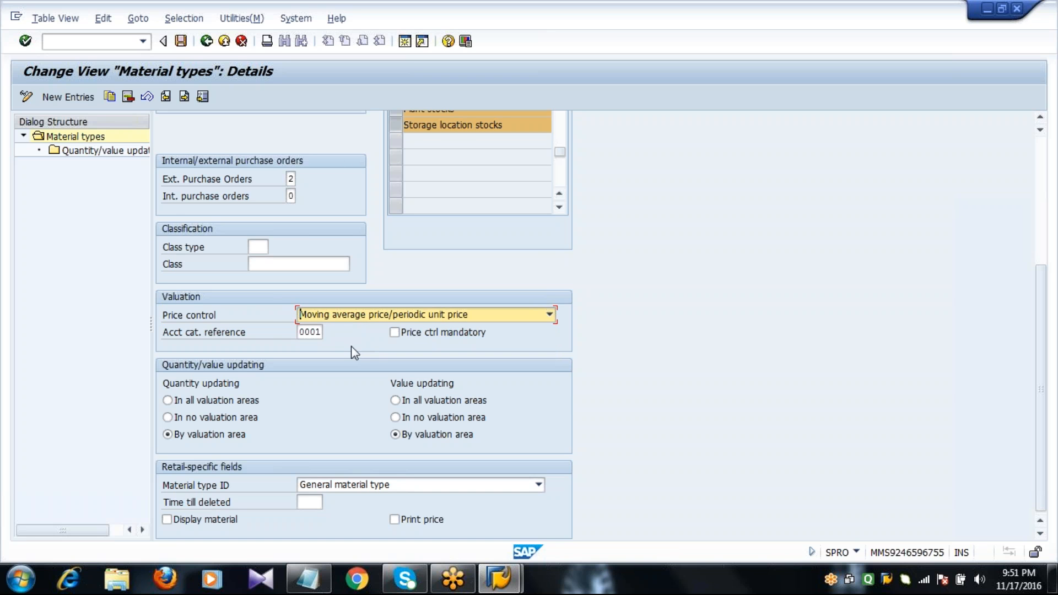
Assign account category reference 0001, Reference for raw materials, to the material type from the list of possible values.
click(219, 337)
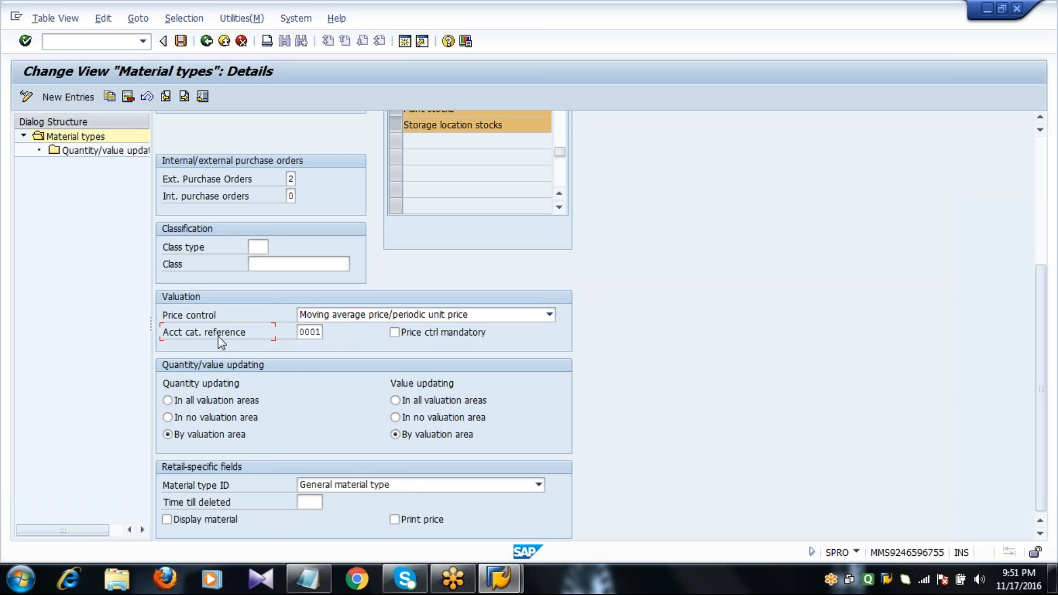
click(318, 332)
click(329, 332)
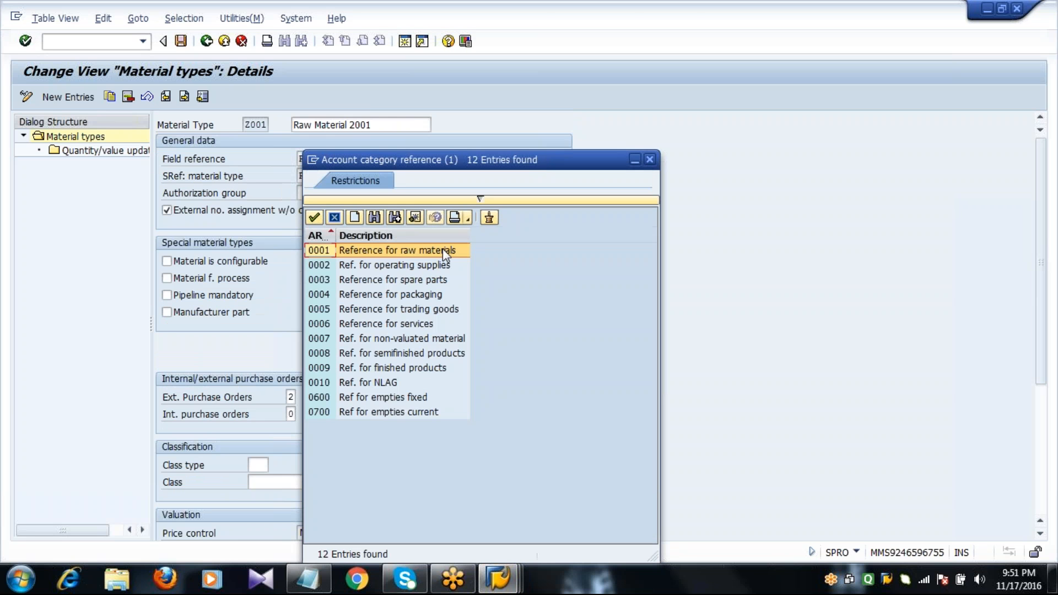
double_click(443, 249)
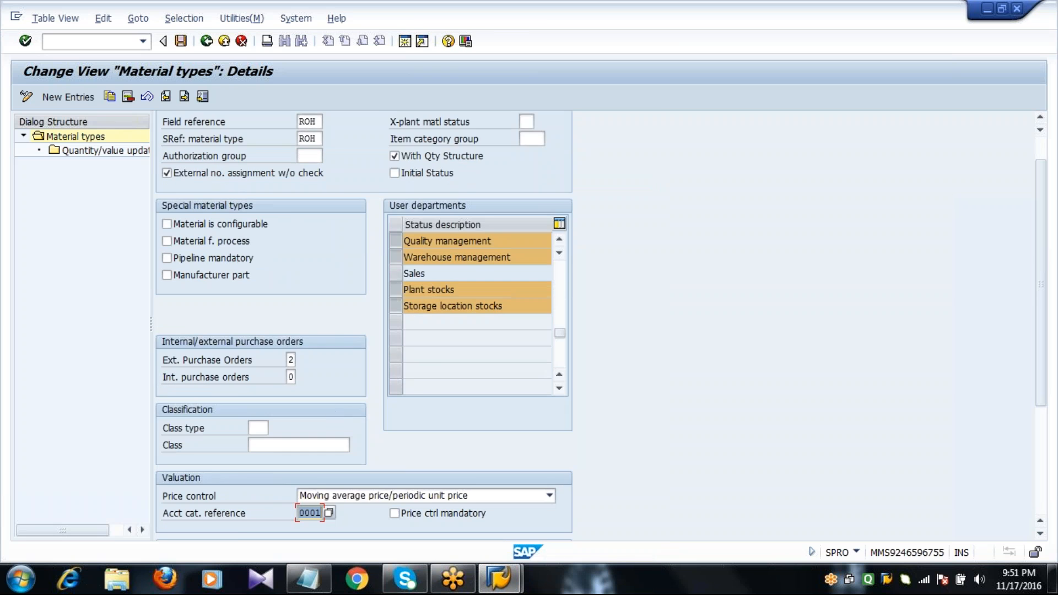
scroll(364, 325, down, 4)
click(371, 439)
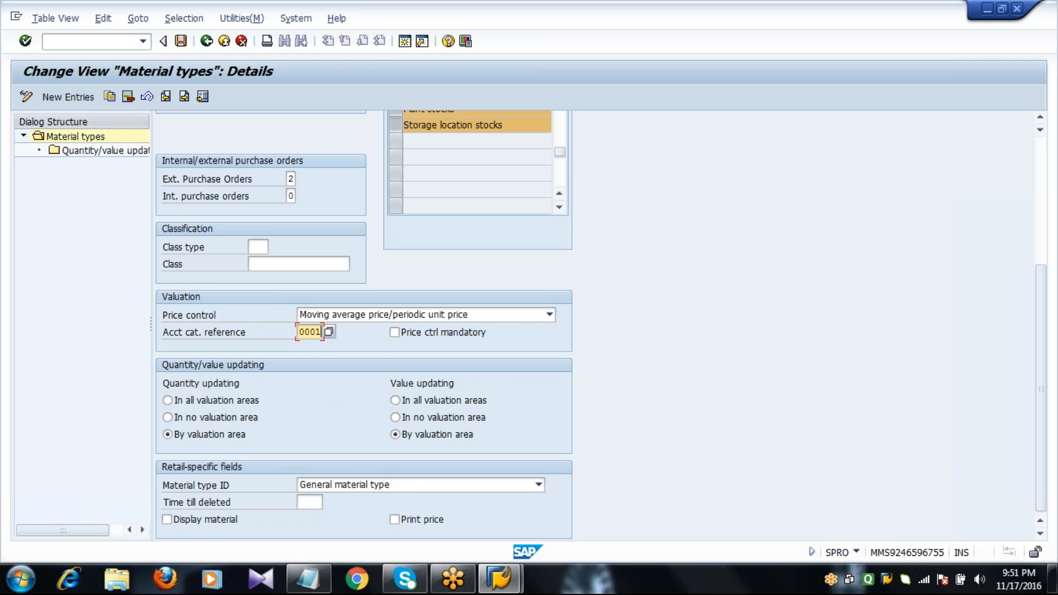
click(329, 332)
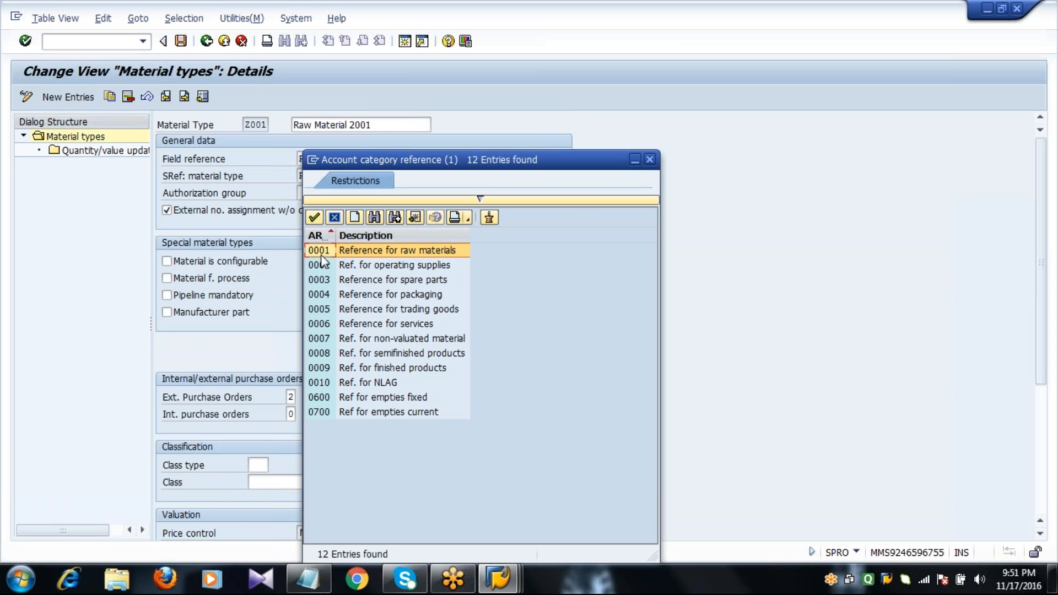
double_click(355, 251)
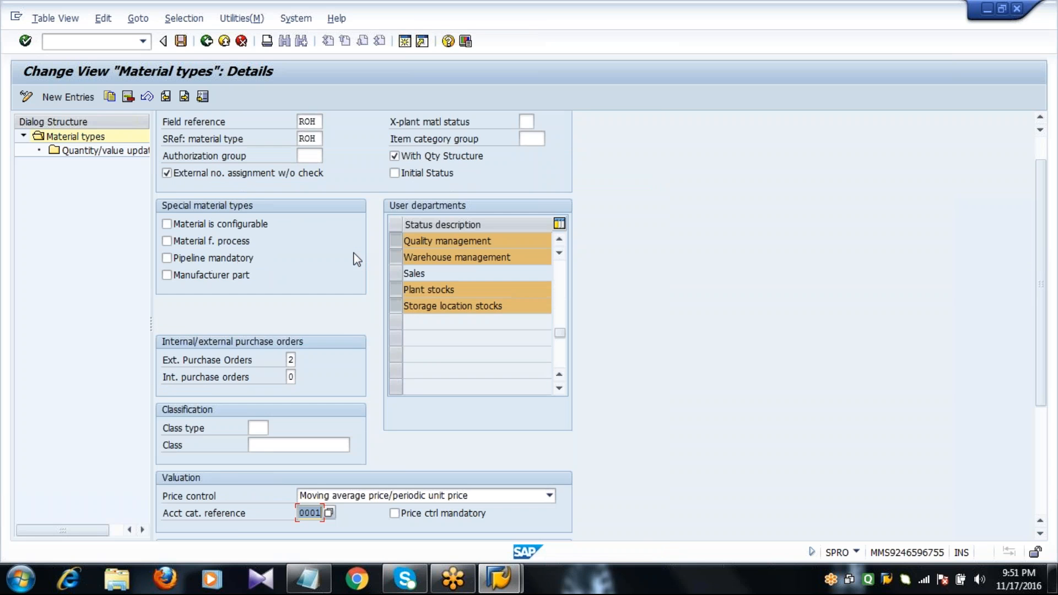
Keep both quantity and value updating set to By valuation area and save the material type.
scroll(357, 259, down, 3)
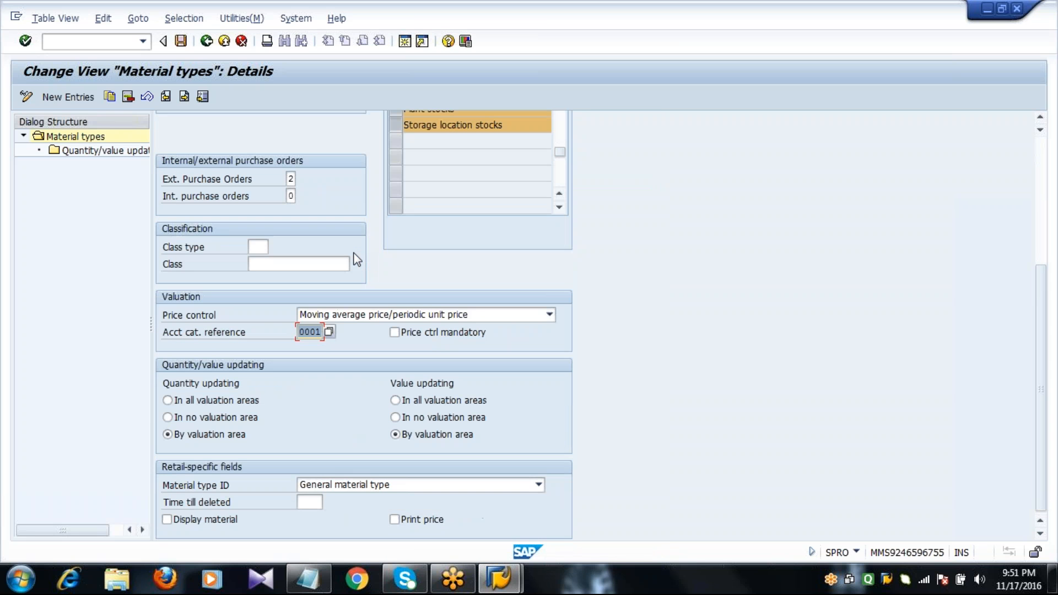
click(226, 383)
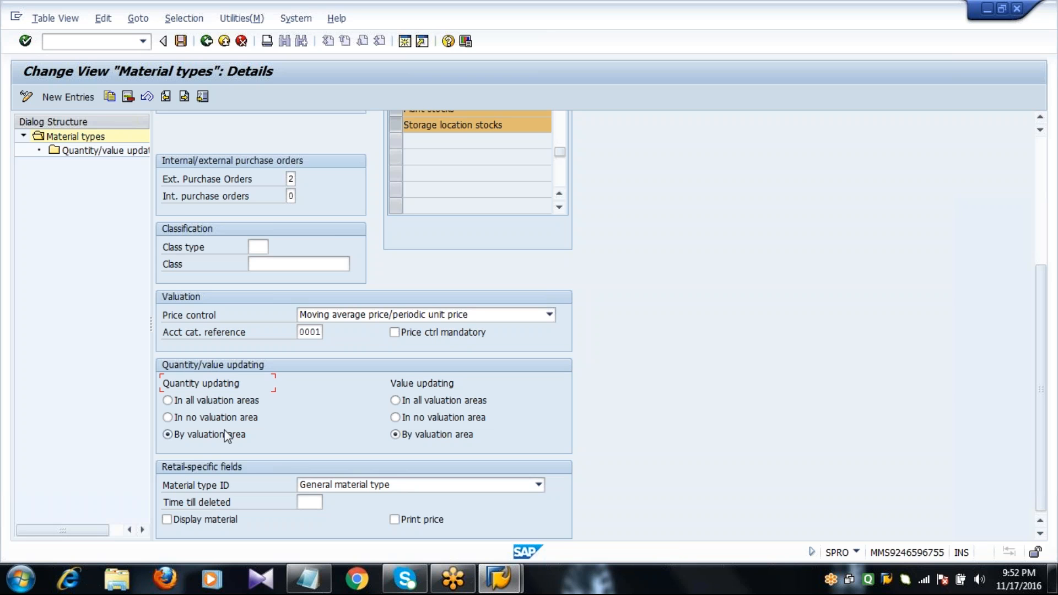
click(197, 435)
click(431, 438)
click(182, 46)
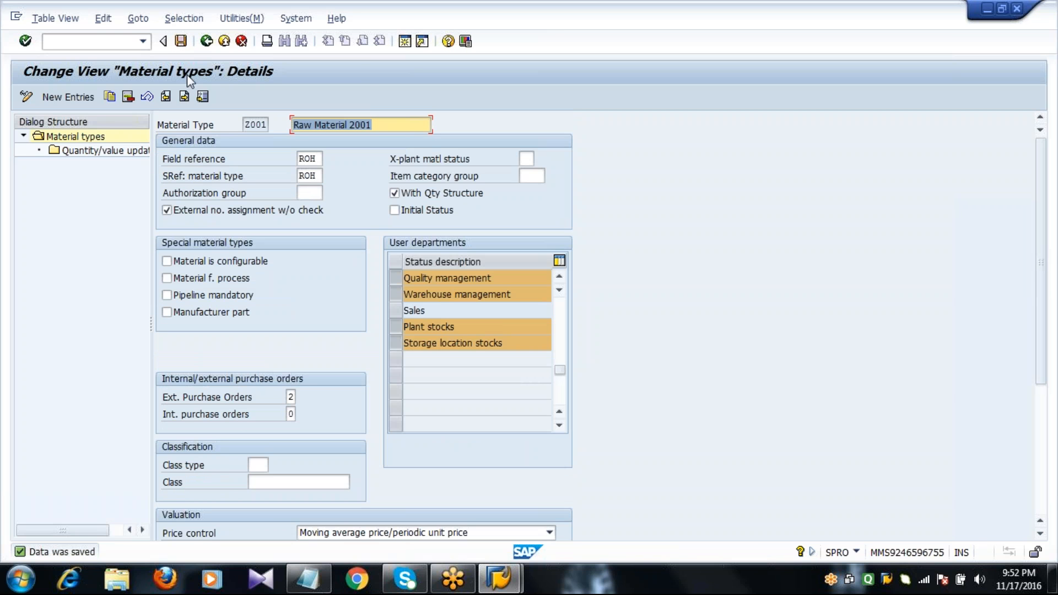
Return to the material types overview and open the quantity/value updating settings for Z001.
click(207, 44)
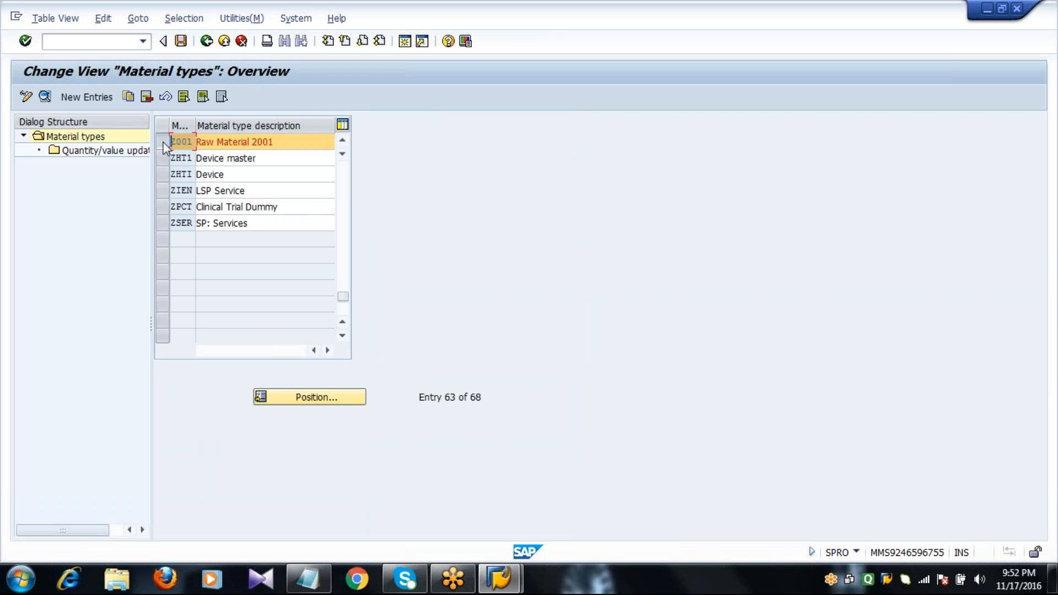
click(112, 153)
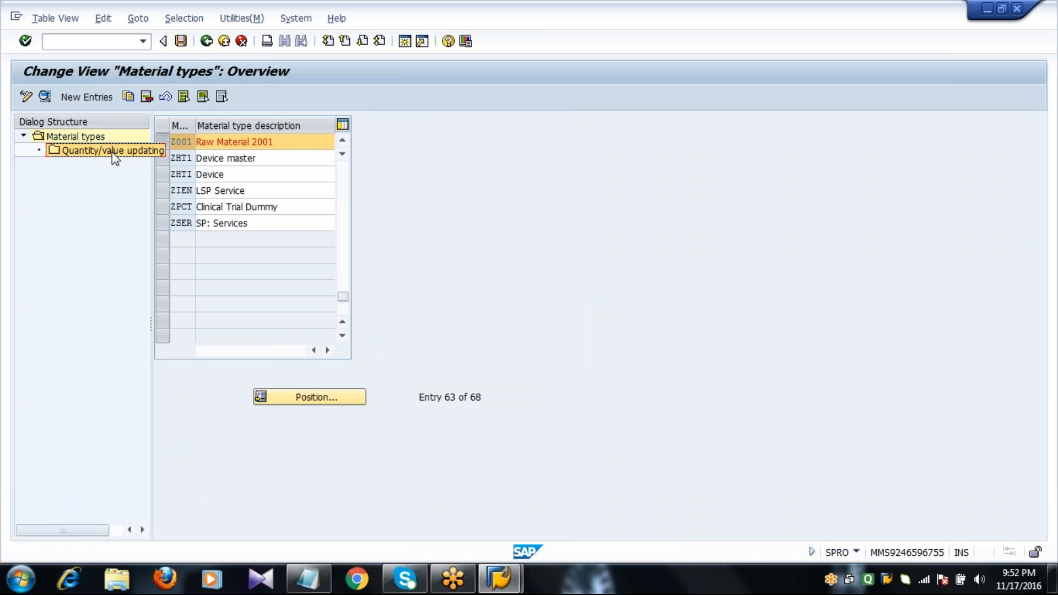
double_click(111, 152)
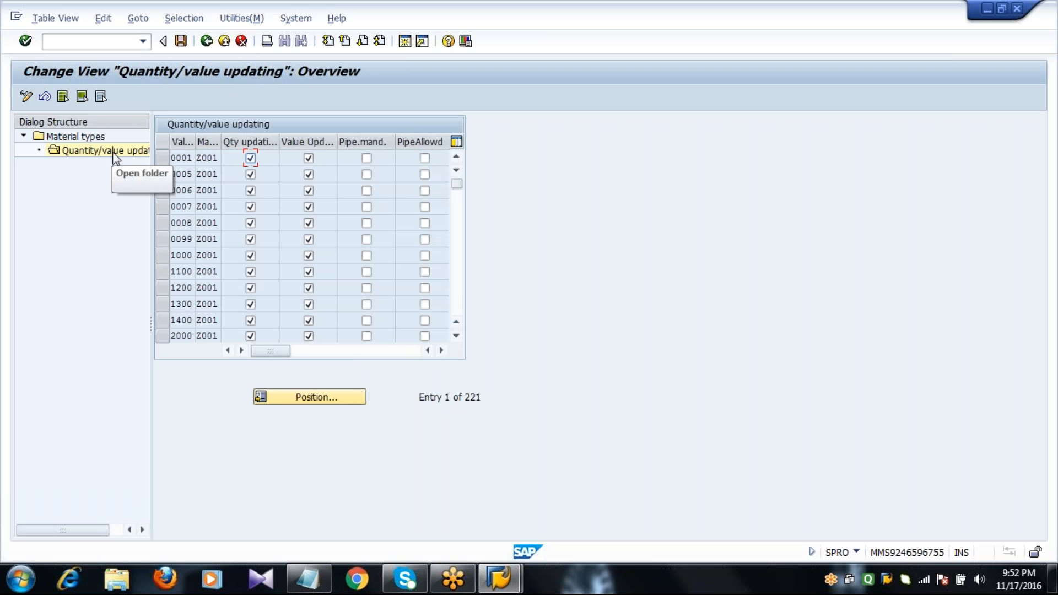
Position the quantity/value updating list at valuation area 2011 for material type Z001.
click(314, 398)
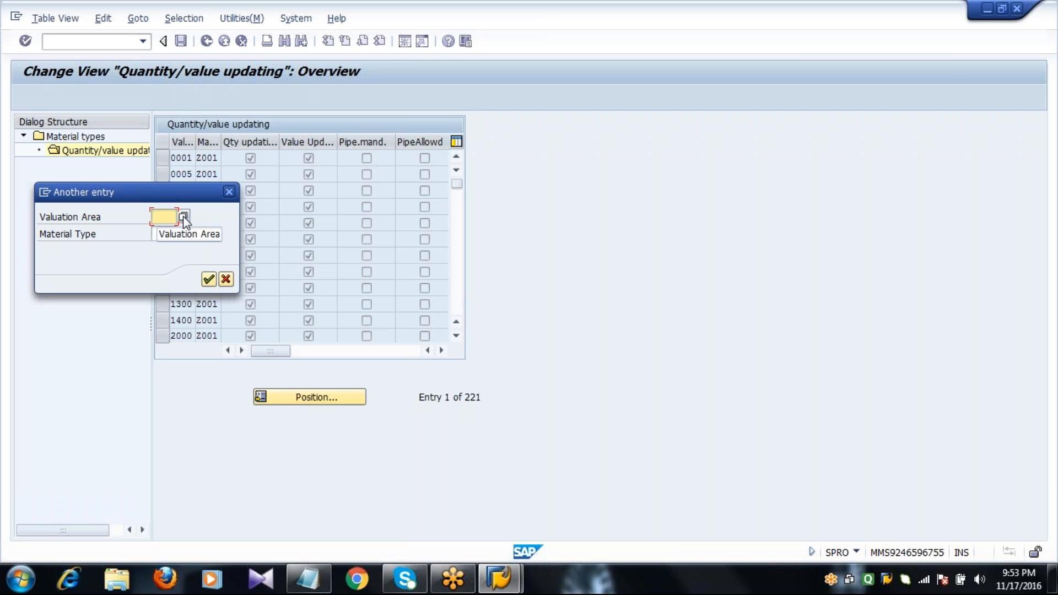
text(2011)
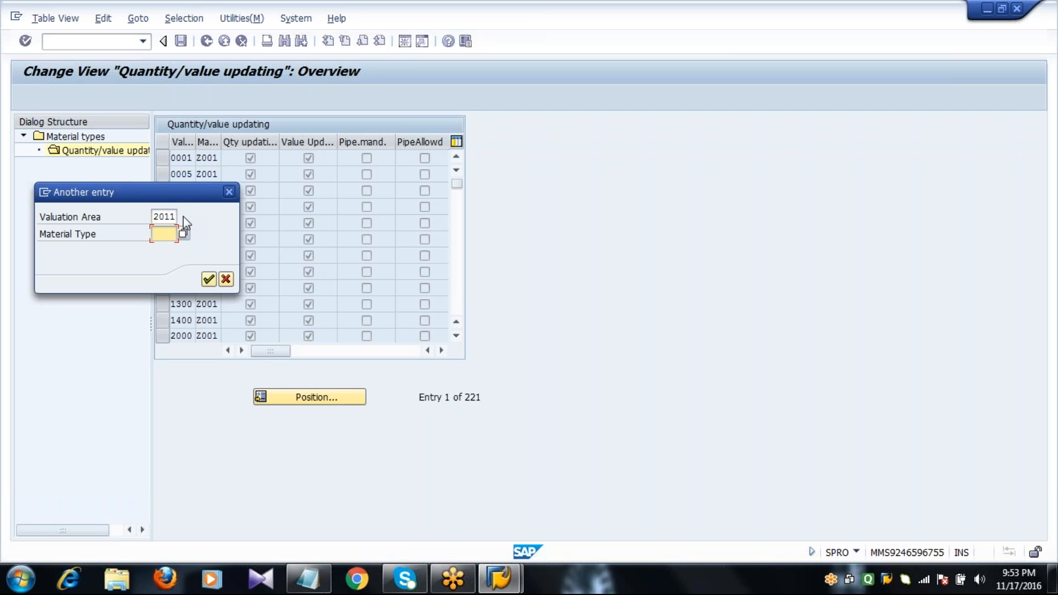
text(Z001)
key(Return)
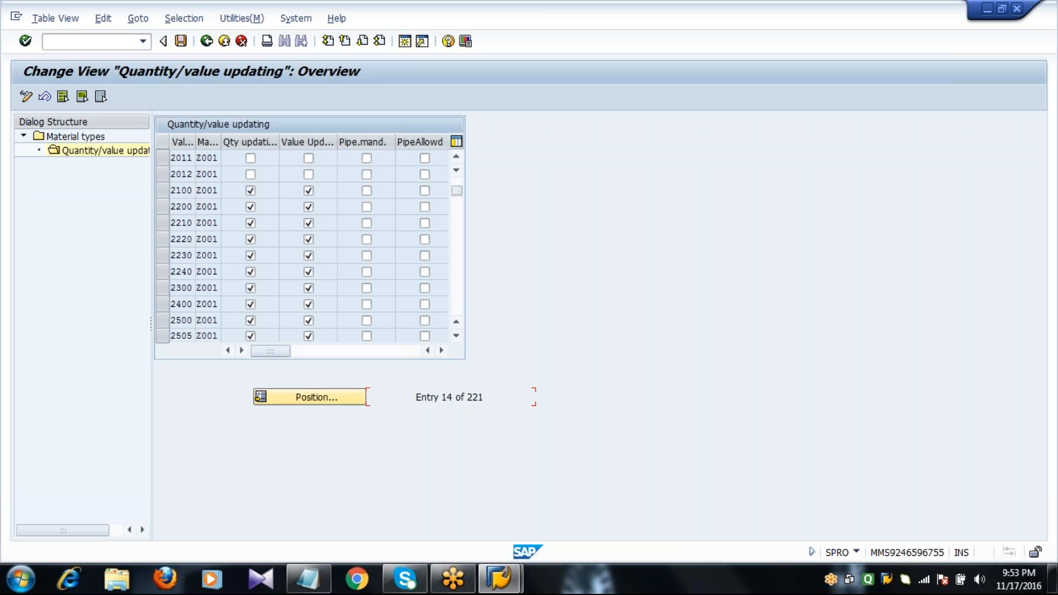
Enable quantity updating and value updating for valuation areas 2011 and 2012 of Z001 and save the settings.
click(164, 158)
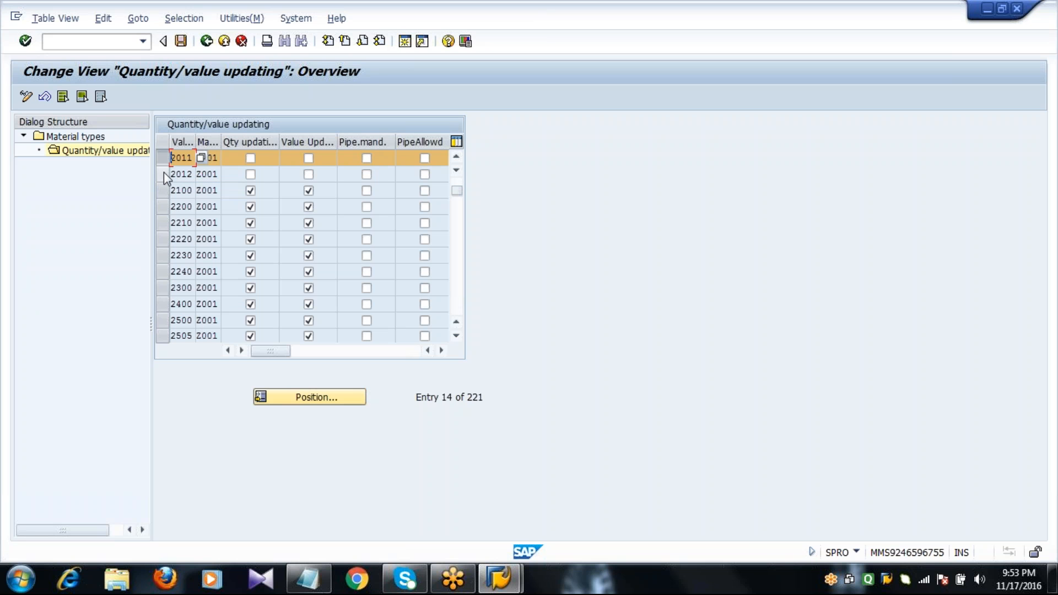
click(164, 175)
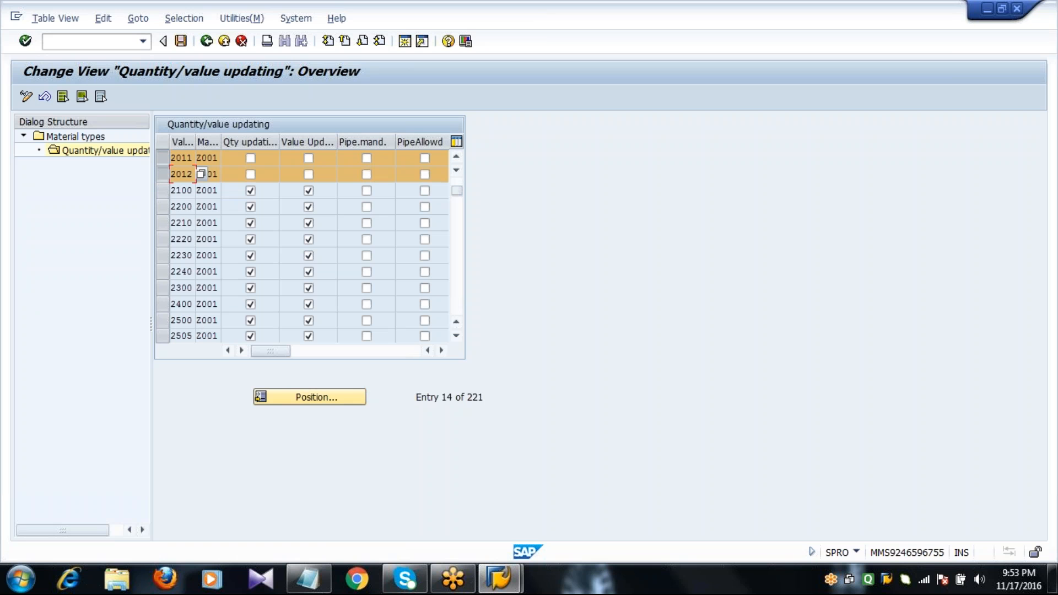
click(183, 160)
click(204, 174)
click(250, 158)
click(311, 158)
click(258, 175)
click(313, 177)
click(182, 46)
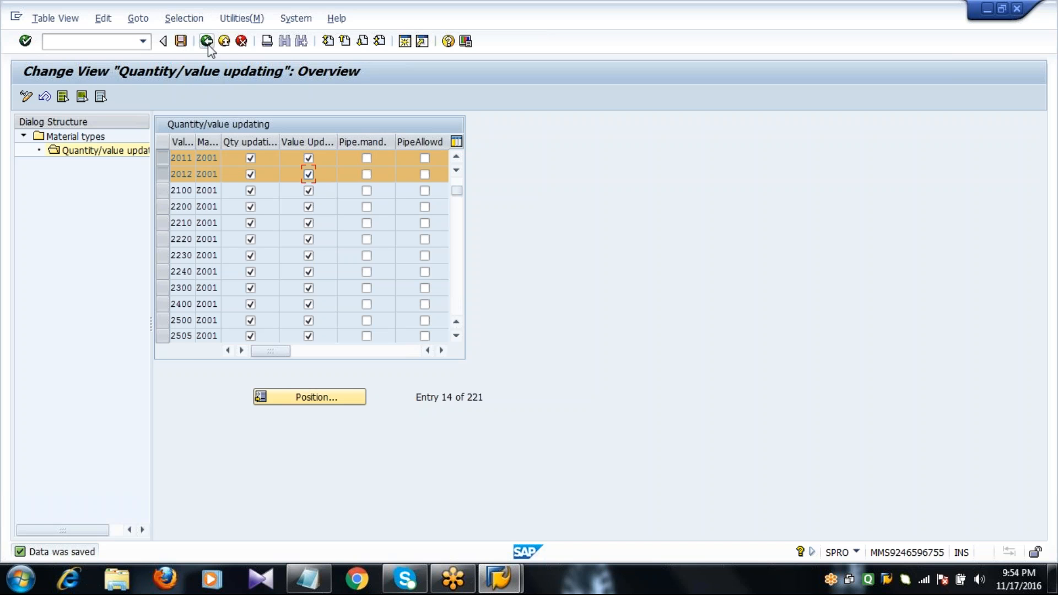
Return to the material types overview and position the list at material type FERT.
click(207, 43)
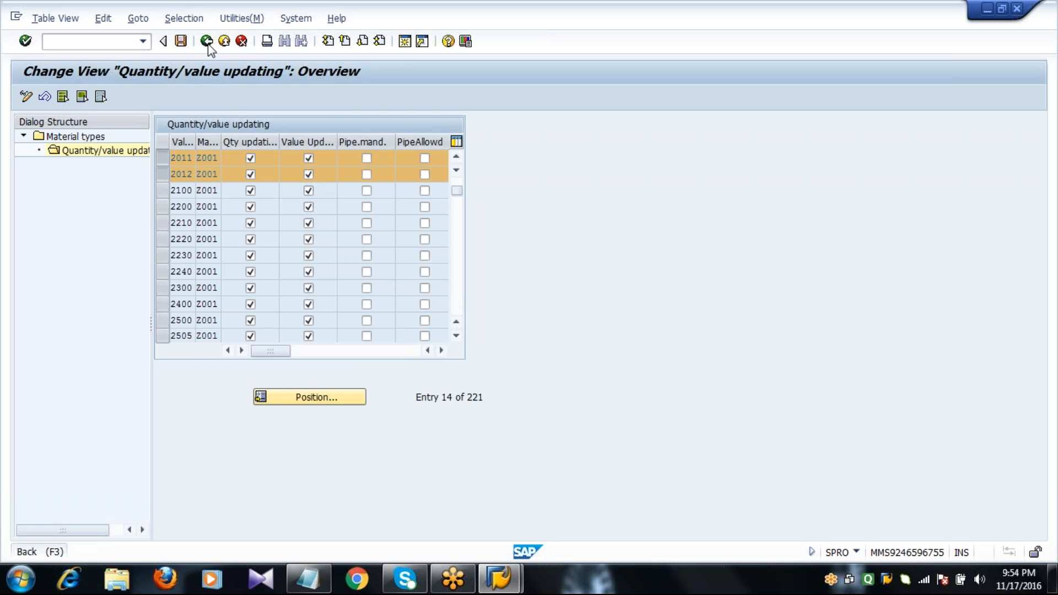
click(325, 397)
text(FE)
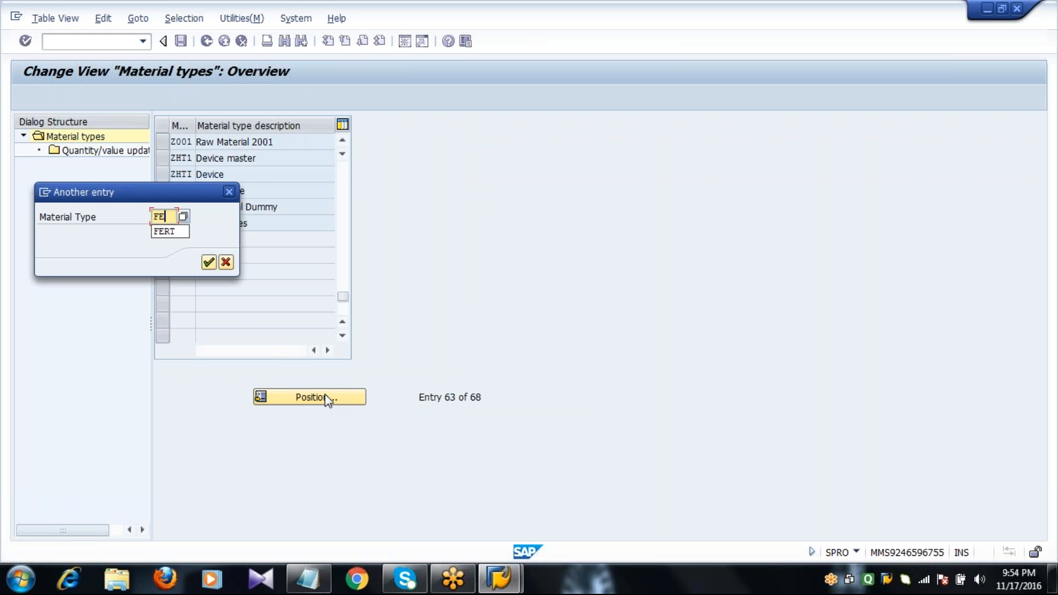
text(RT)
key(Return)
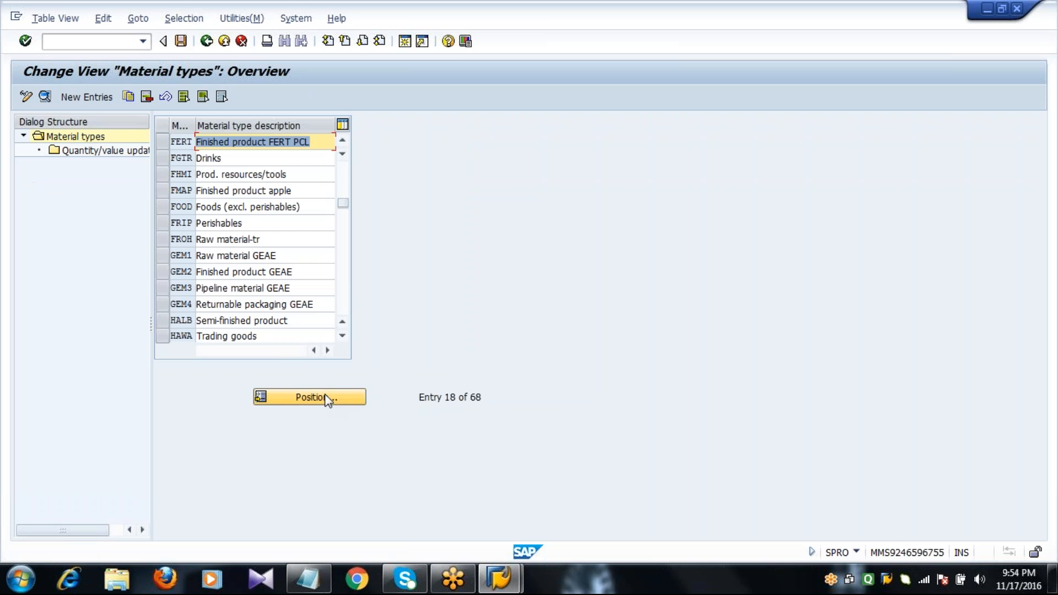
Copy material type FERT and enter Z002 as the new material type.
click(173, 142)
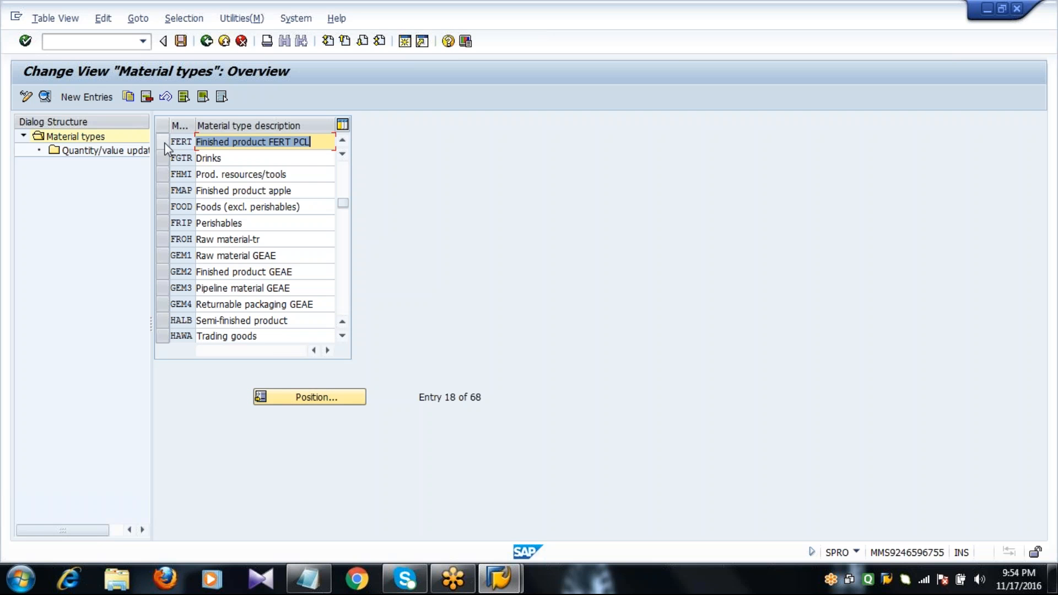
click(128, 98)
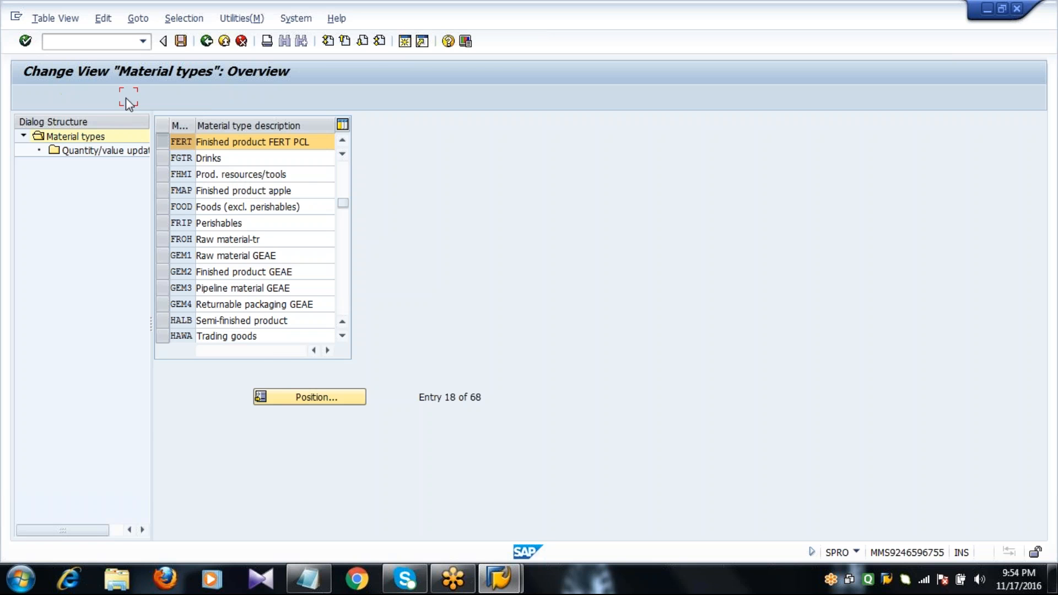
text(Z)
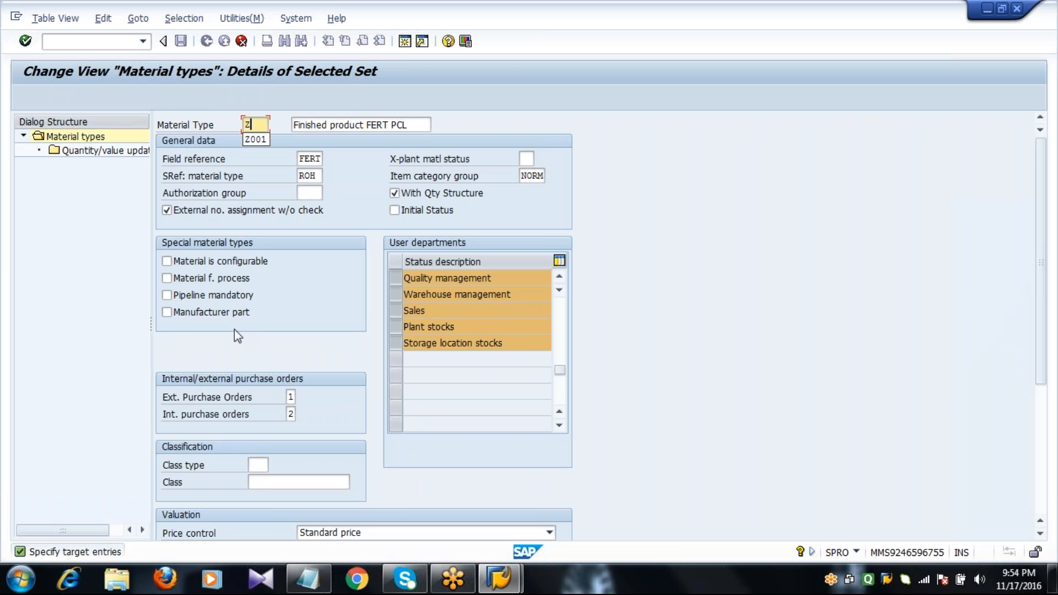
text(002)
key(Tab)
Change the description of the copied material type to Finished Product 2001.
key(End)
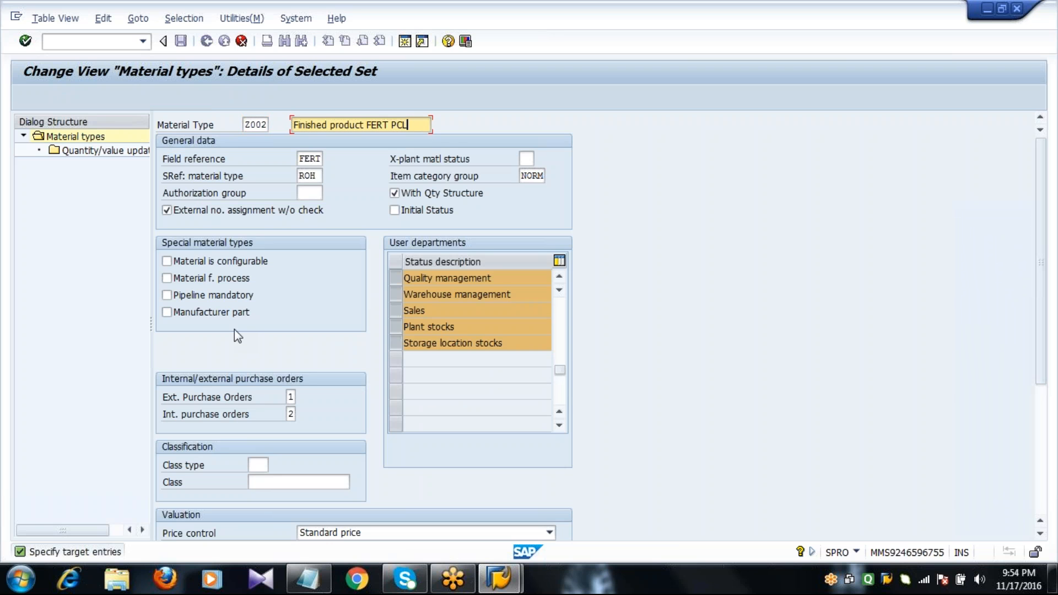
key(BackSpace)
key(BackSpace)
key(BackSpace)
key(BackSpace)
key(BackSpace)
key(BackSpace)
key(BackSpace)
key(BackSpace)
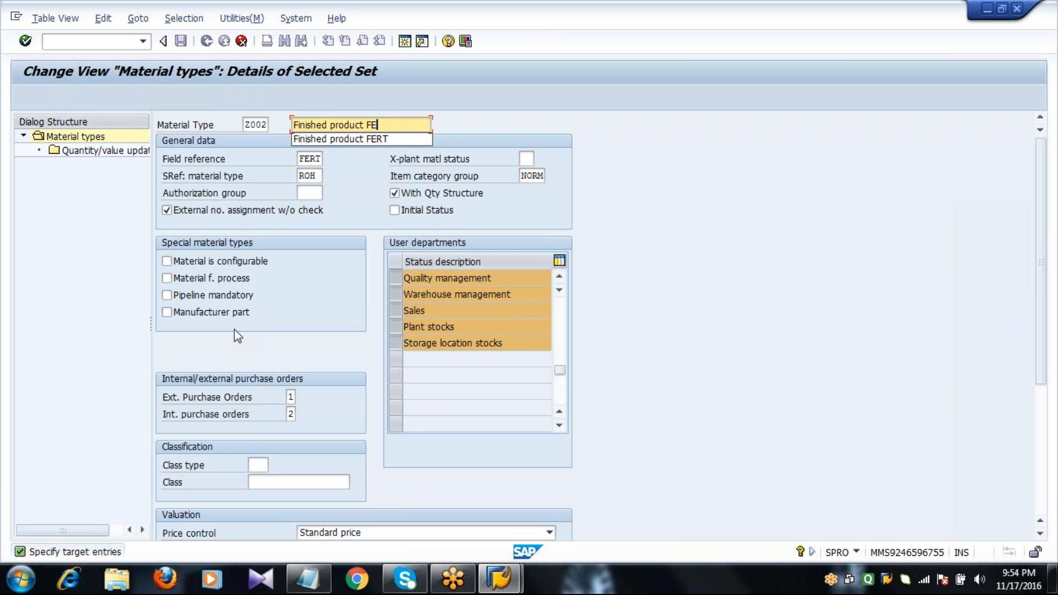
text(2001)
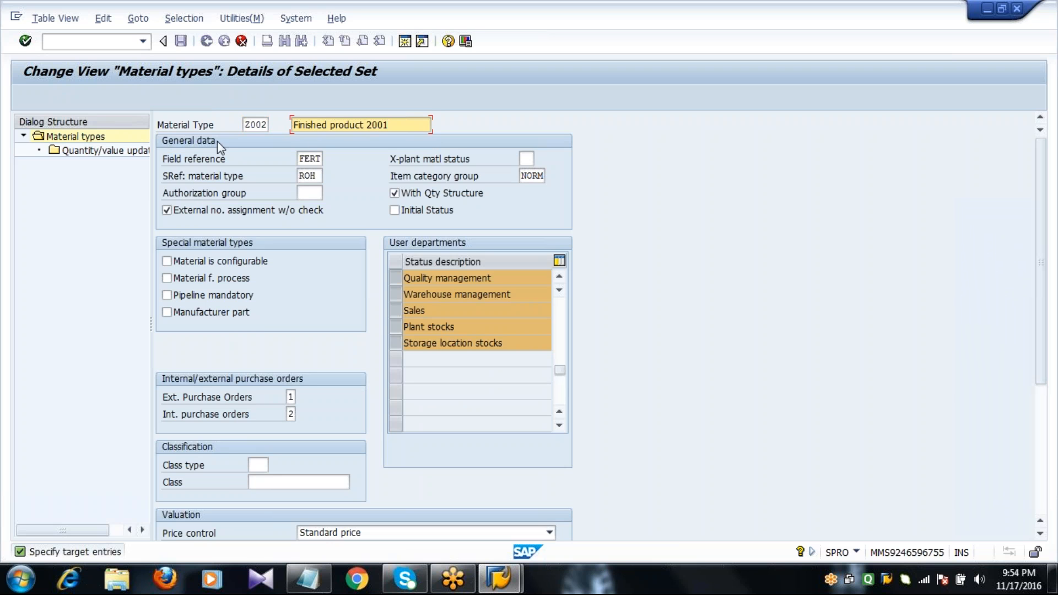
click(336, 126)
key(BackSpace)
text(P)
click(402, 126)
Complete the copy of Z002 together with its quantity/value updating entries and save the new material type.
double_click(105, 150)
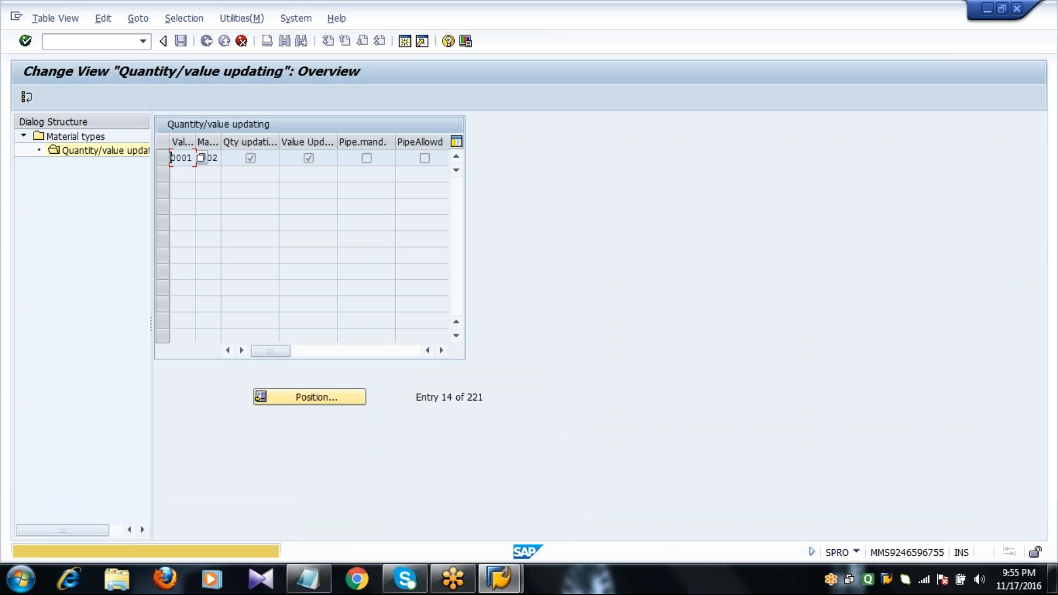
key(Return)
key(Return)
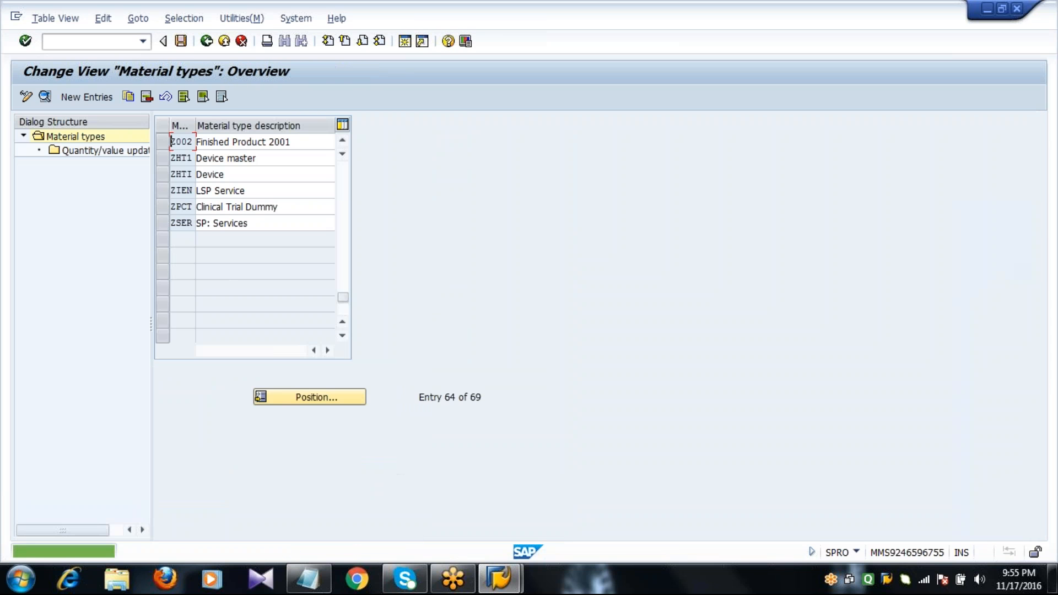
click(180, 41)
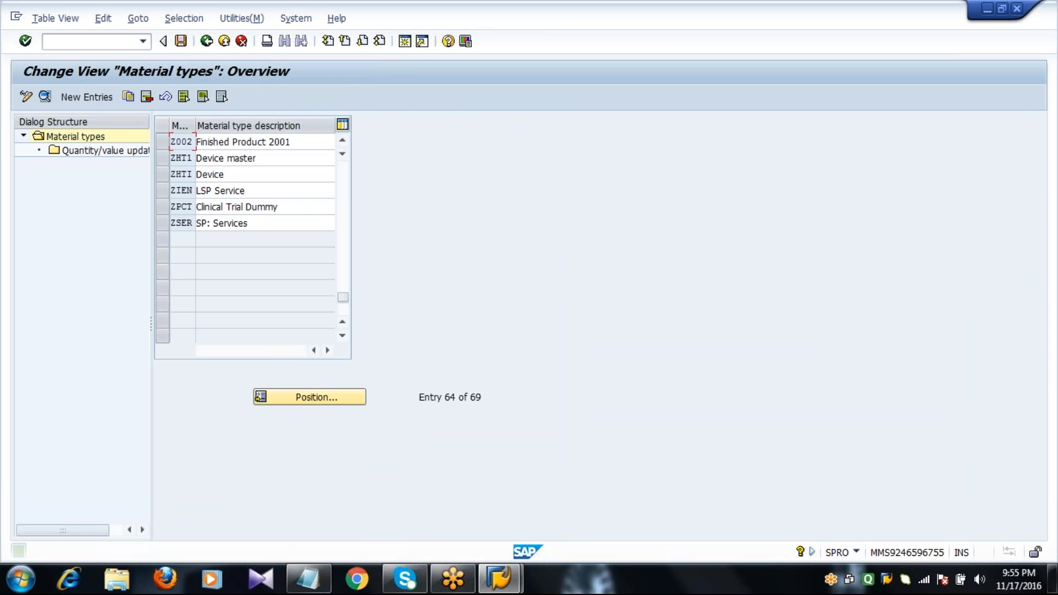
Open the details of material type Z002 and review its selected user departments, from Accounting through Storage location stocks.
click(163, 140)
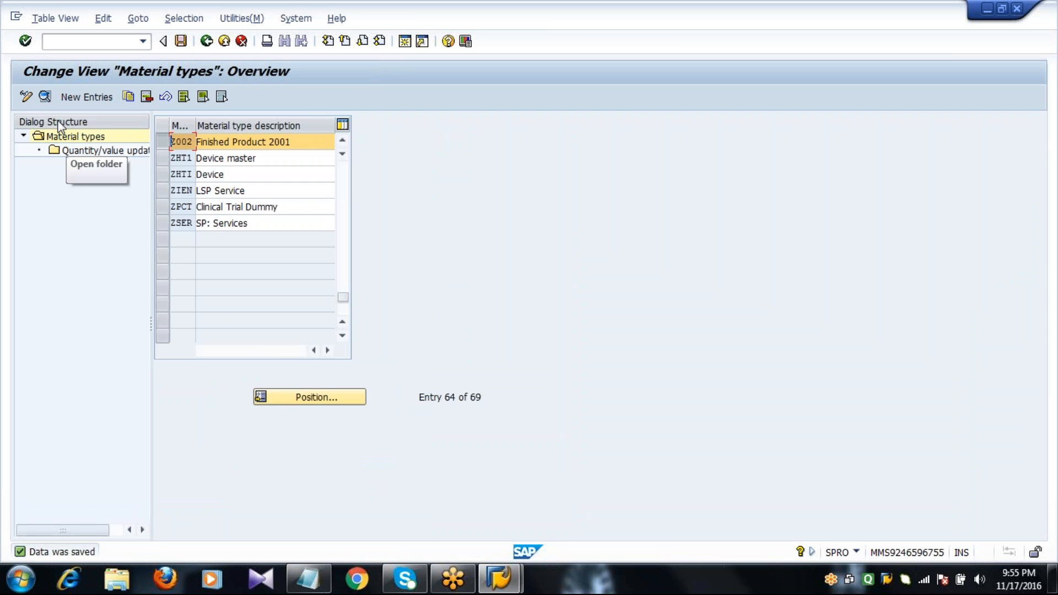
click(44, 98)
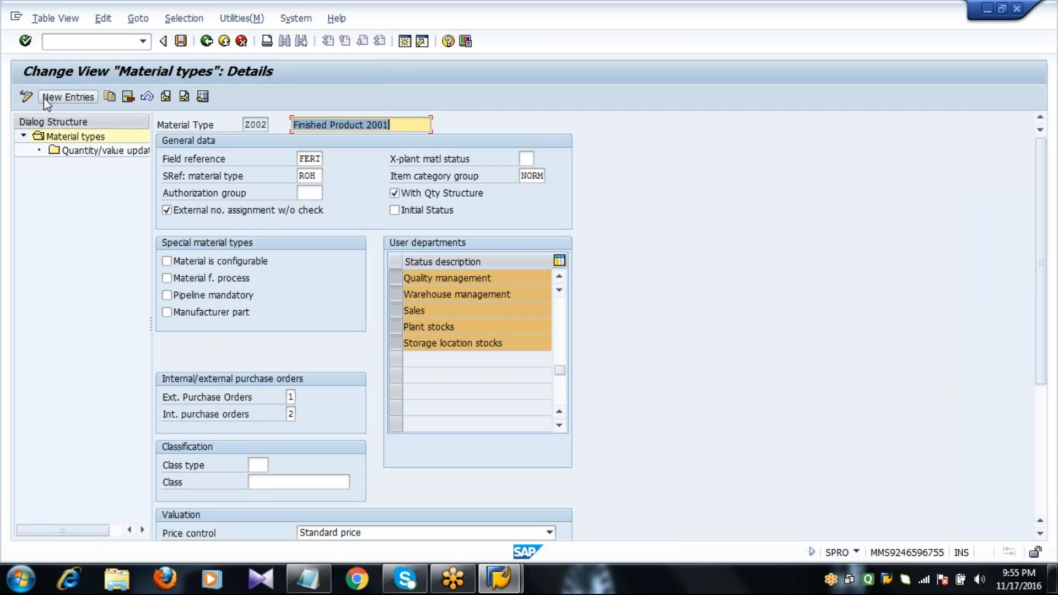
click(562, 316)
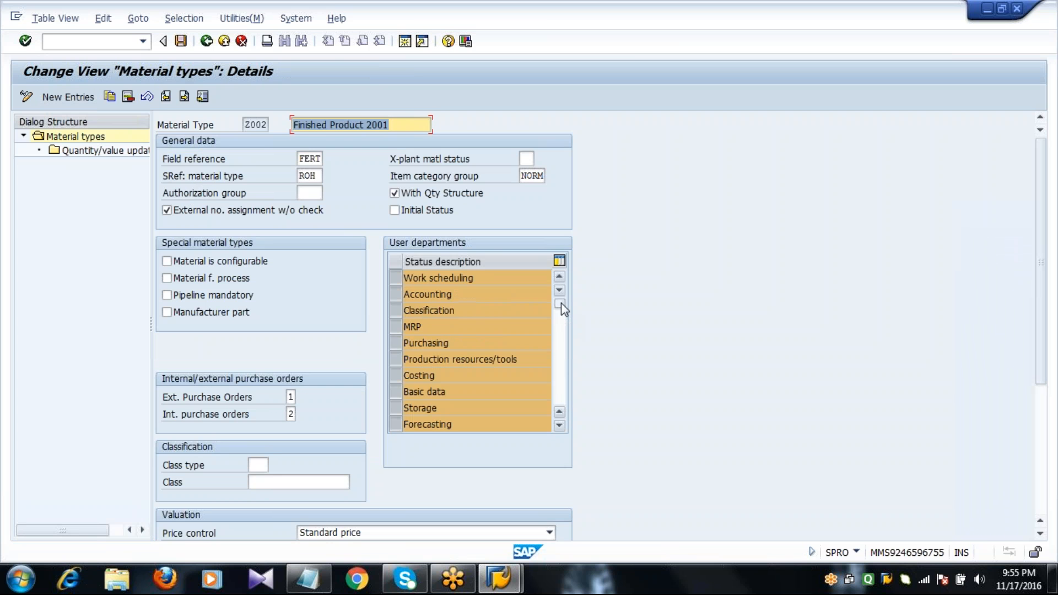
click(399, 295)
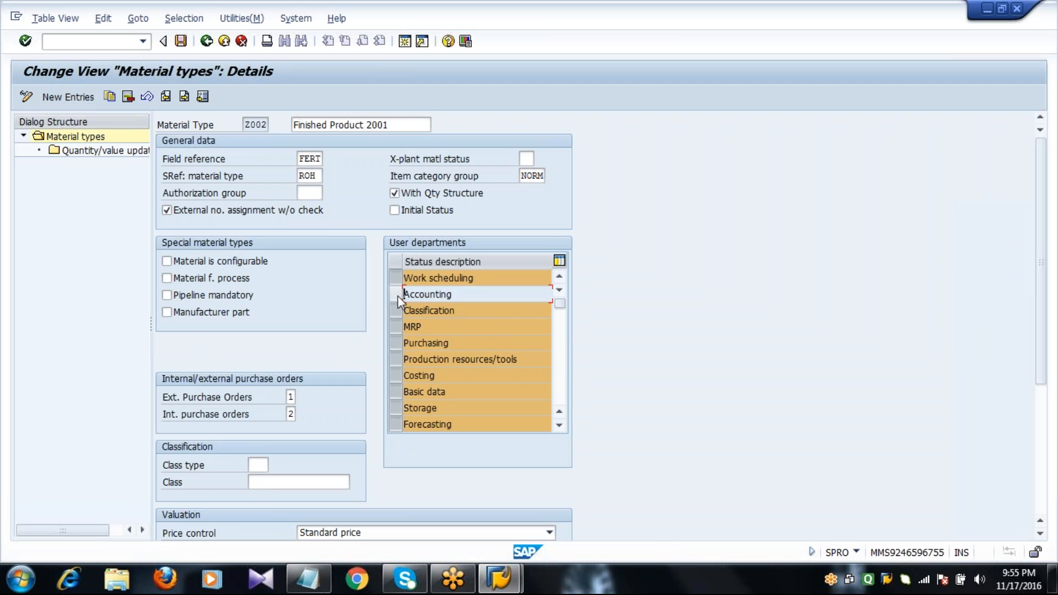
click(395, 345)
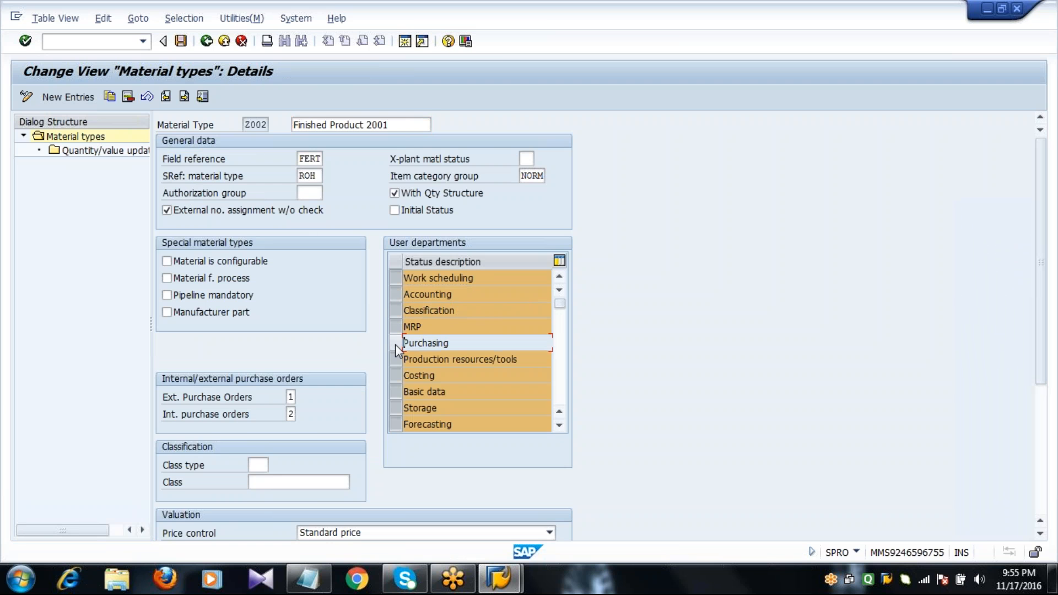
click(394, 389)
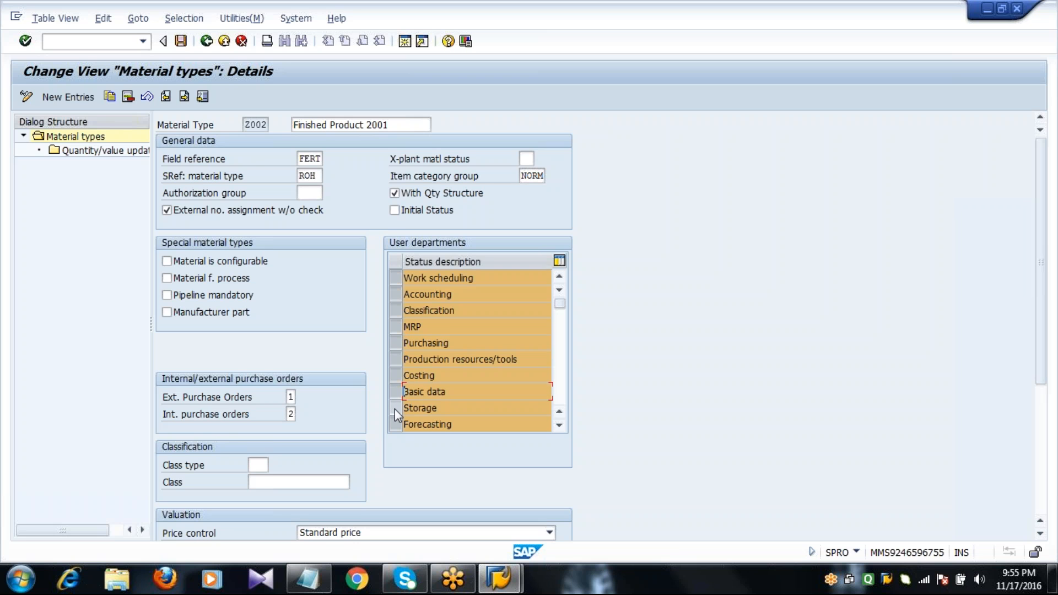
click(394, 408)
scroll(395, 408, down, 5)
click(394, 328)
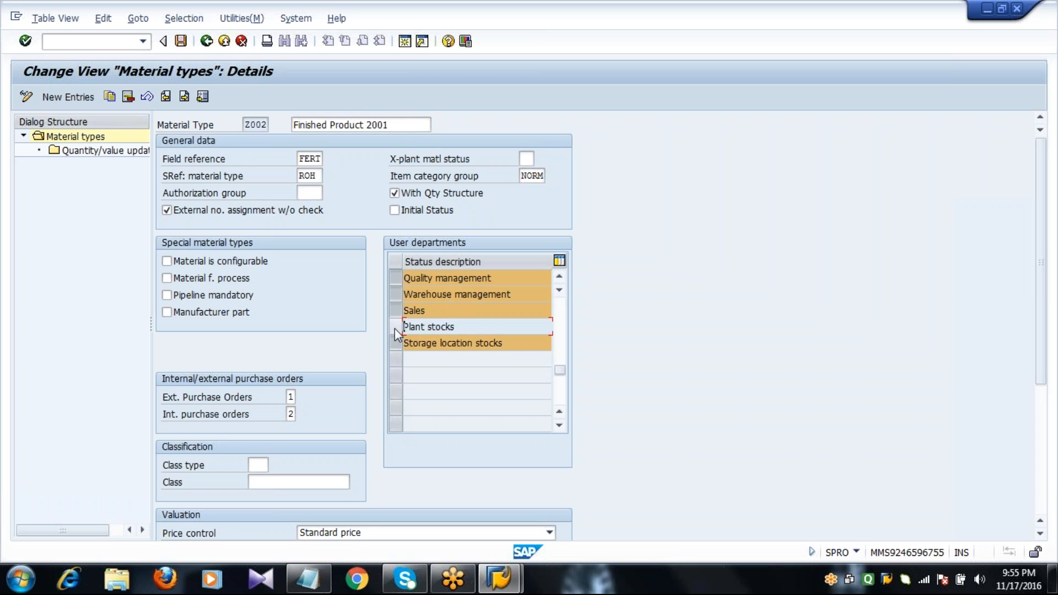
click(394, 329)
click(395, 342)
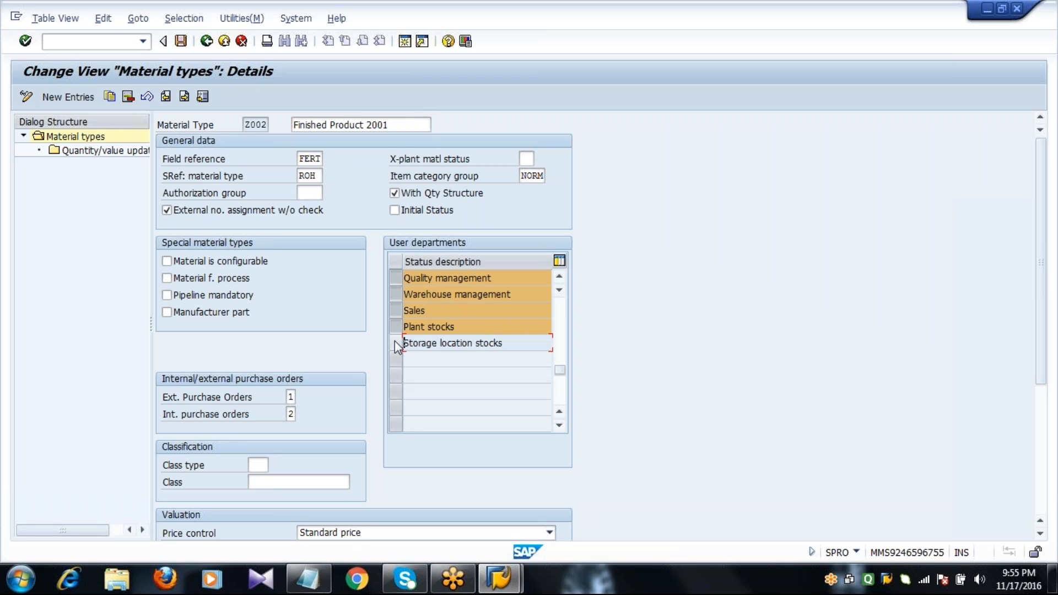
click(394, 343)
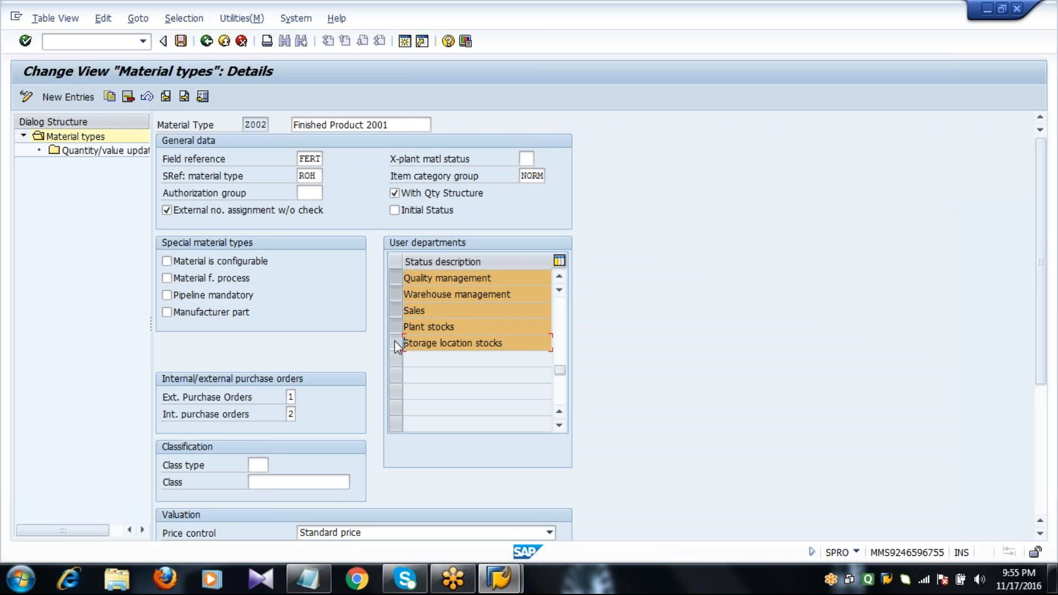
scroll(394, 340, down, 2)
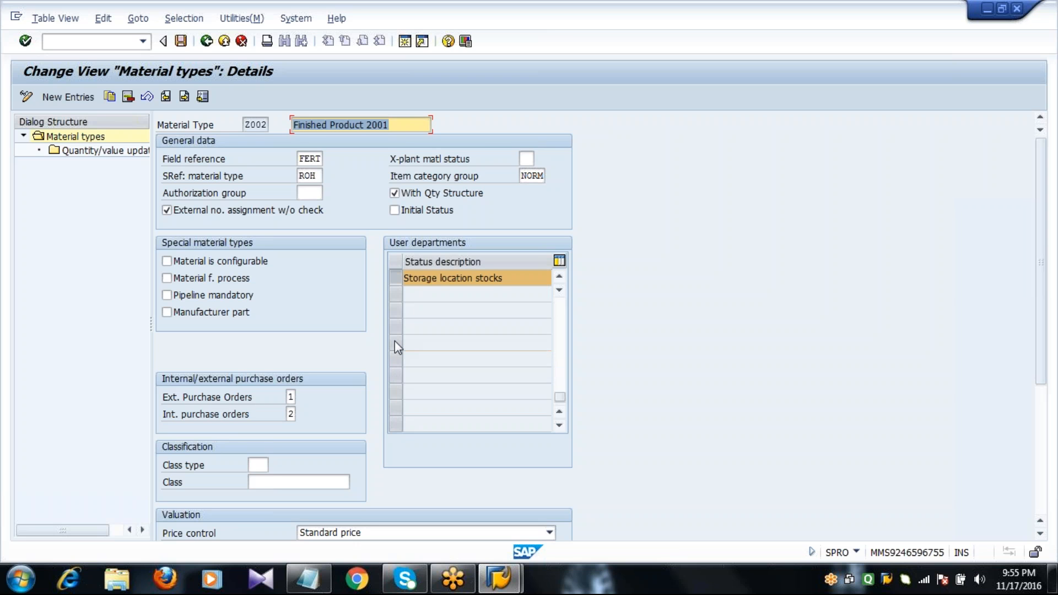
Set external purchase orders to 2 and internal purchase orders to 0 for material type Z002.
click(290, 396)
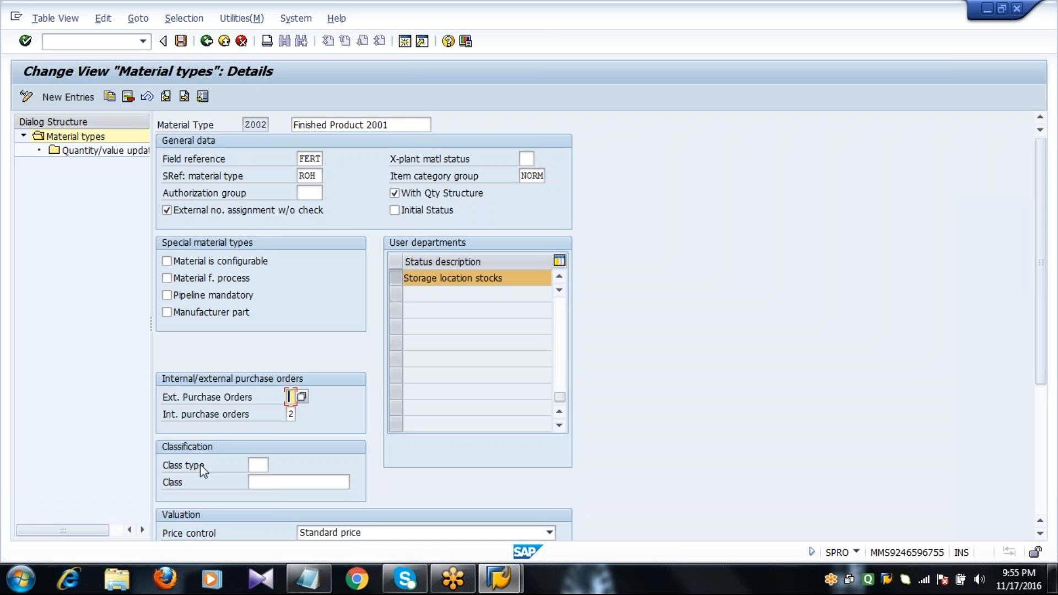
text(2)
key(Tab)
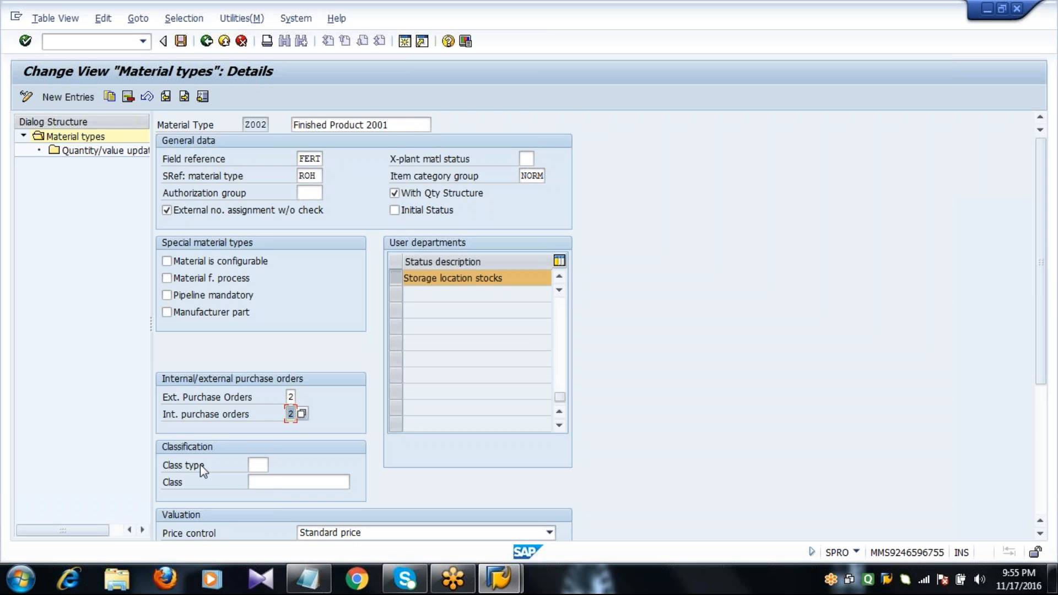
text(0)
scroll(200, 464, down, 4)
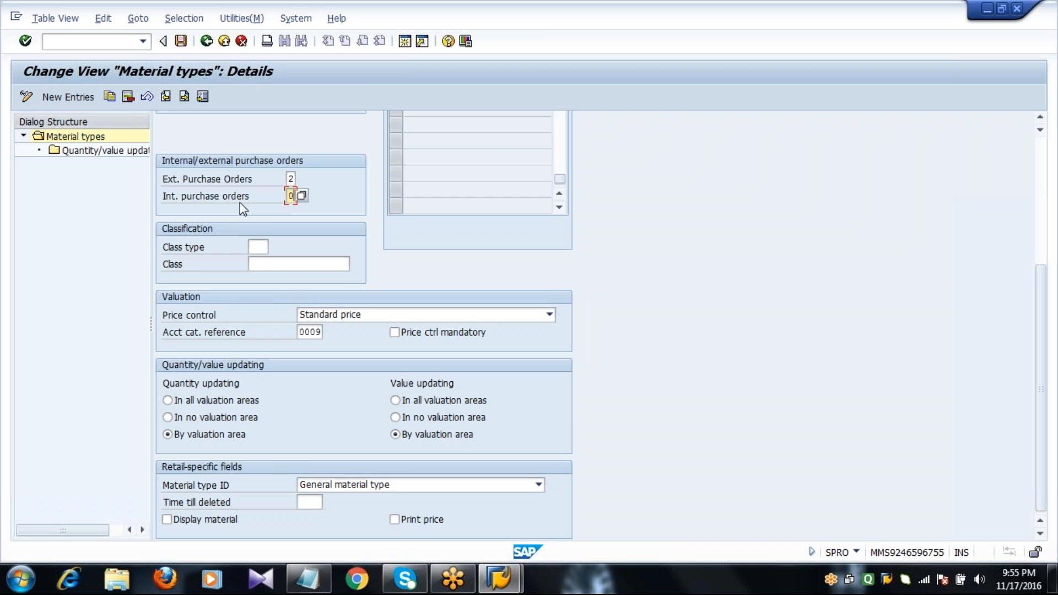
key(Return)
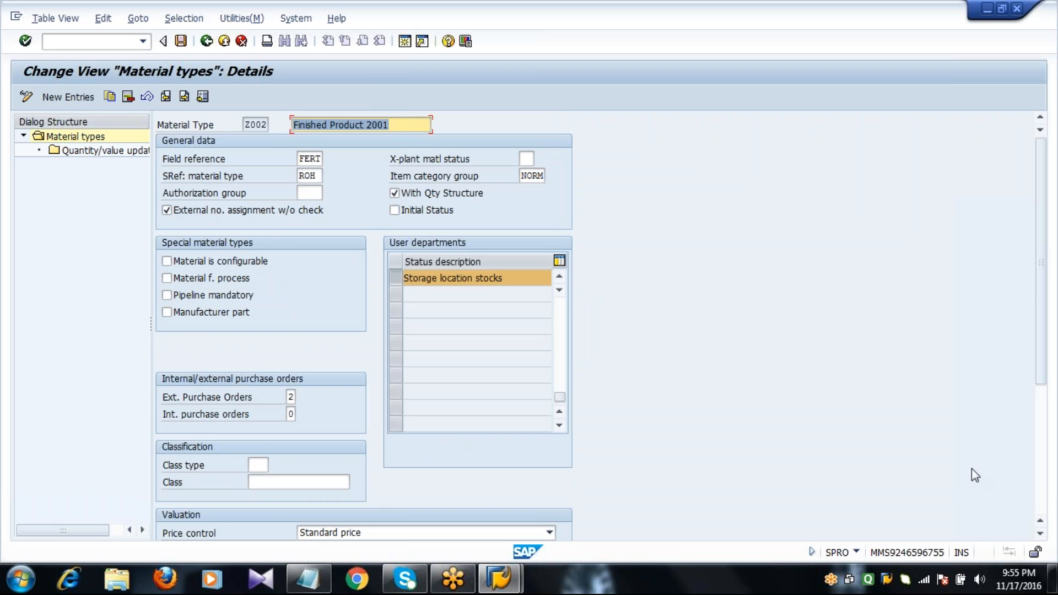
Select Standard price as the price control in the valuation settings of material type Z002.
scroll(1045, 494, down, 4)
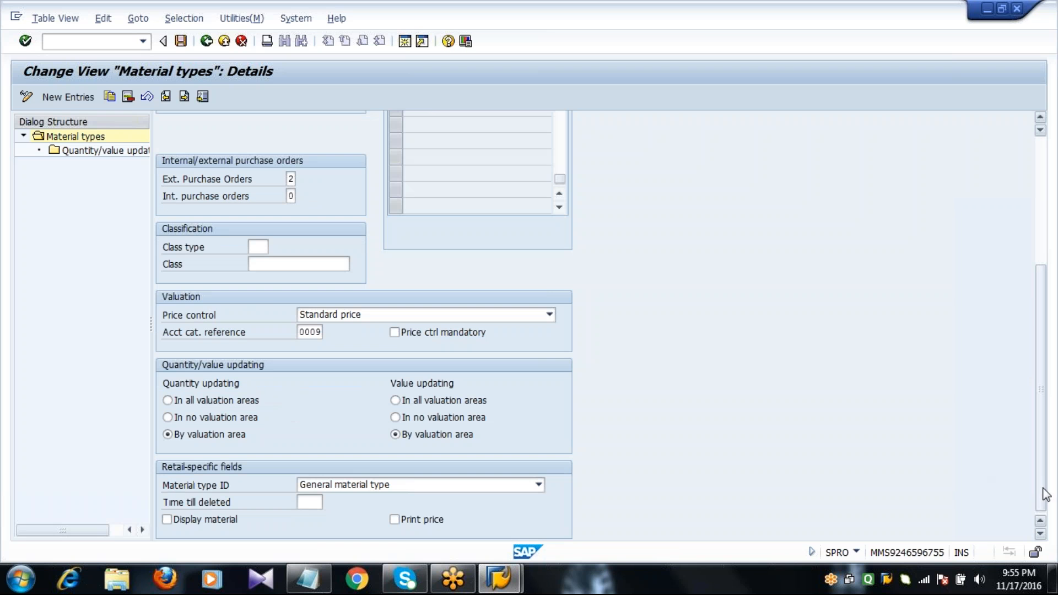
click(210, 320)
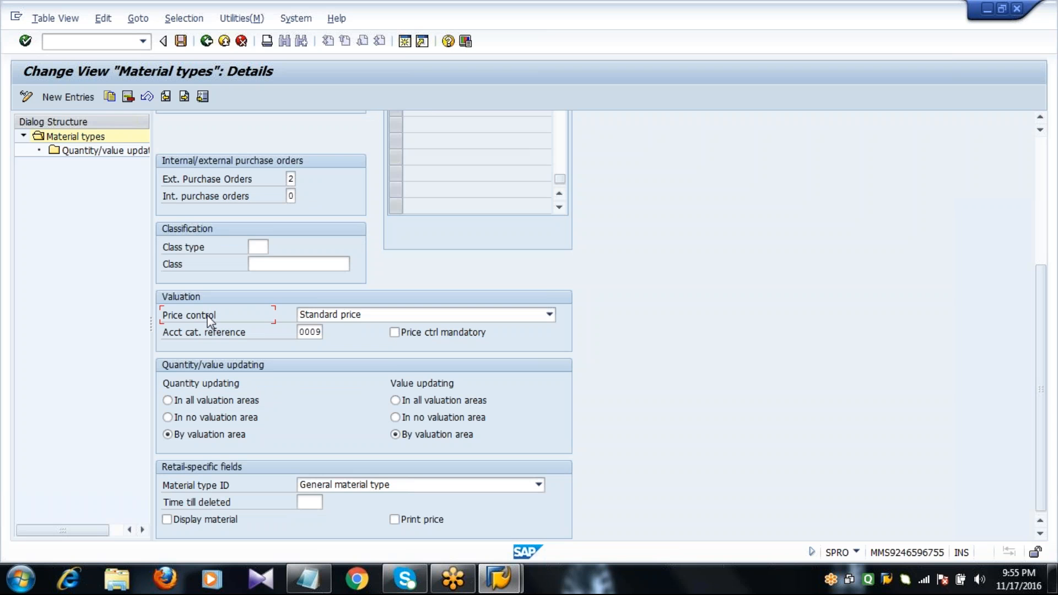
click(321, 315)
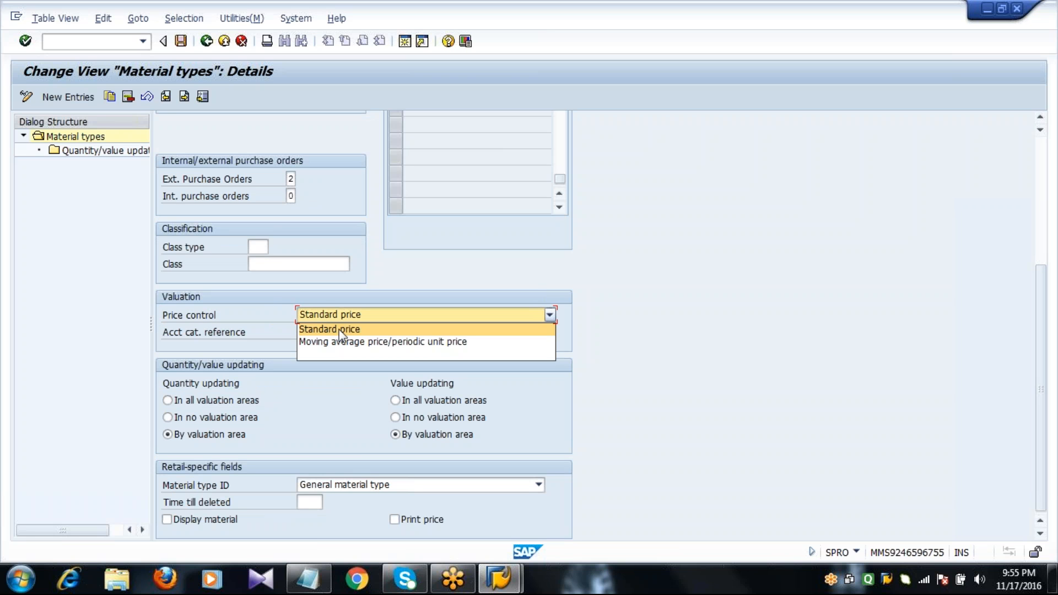
click(338, 329)
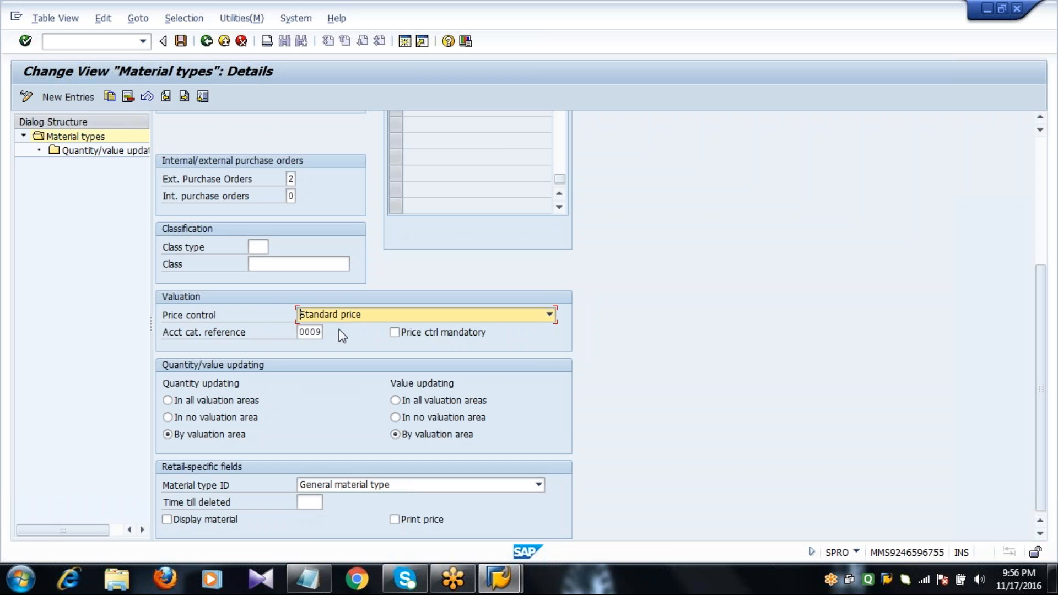
Set the account category reference of Z002 to 0009, Ref. for finished products, from the list of possible entries.
click(200, 336)
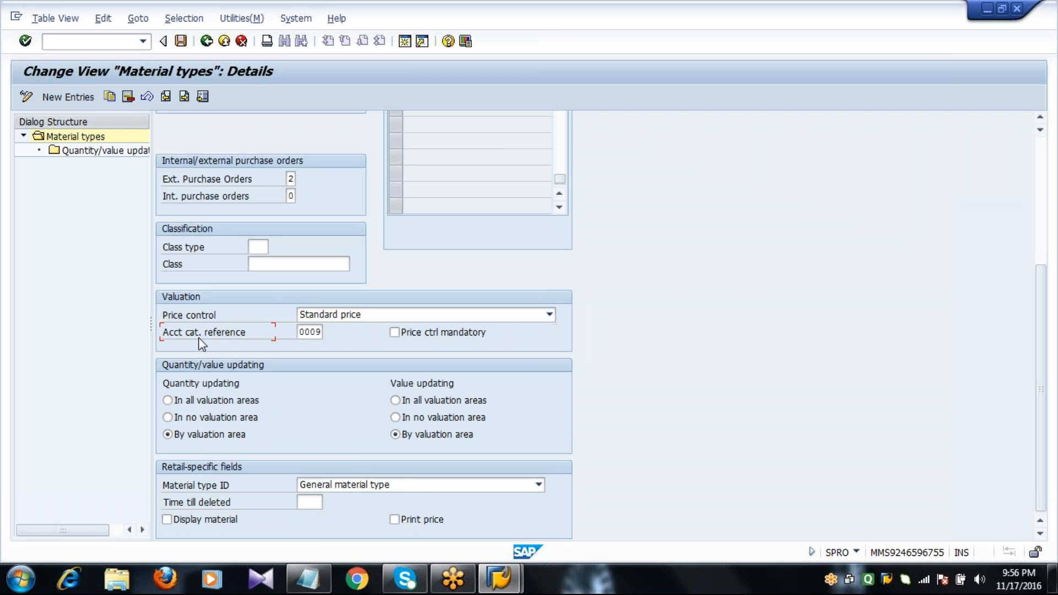
click(323, 332)
click(331, 332)
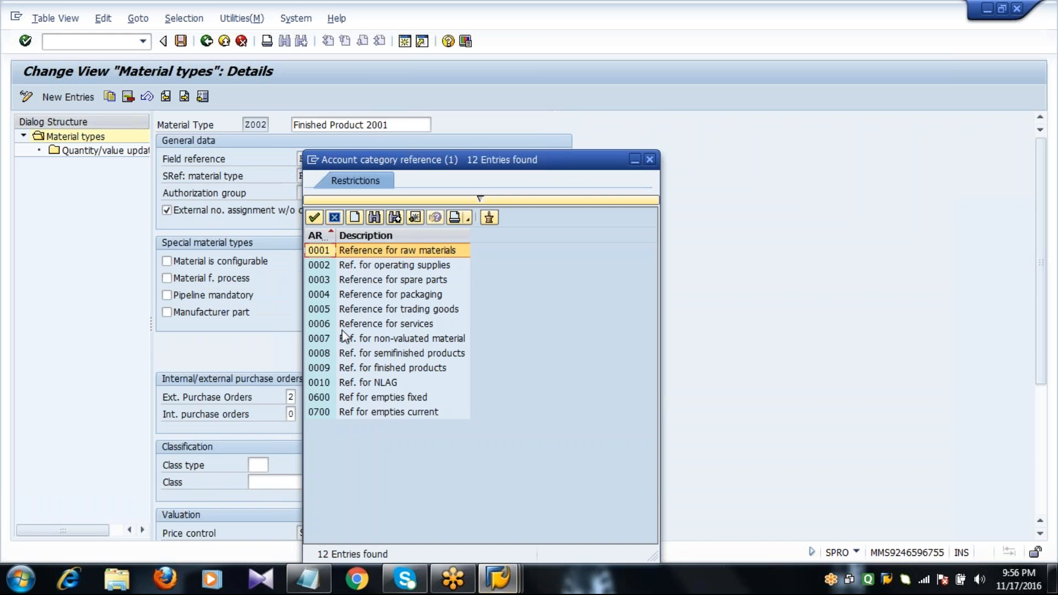
click(370, 368)
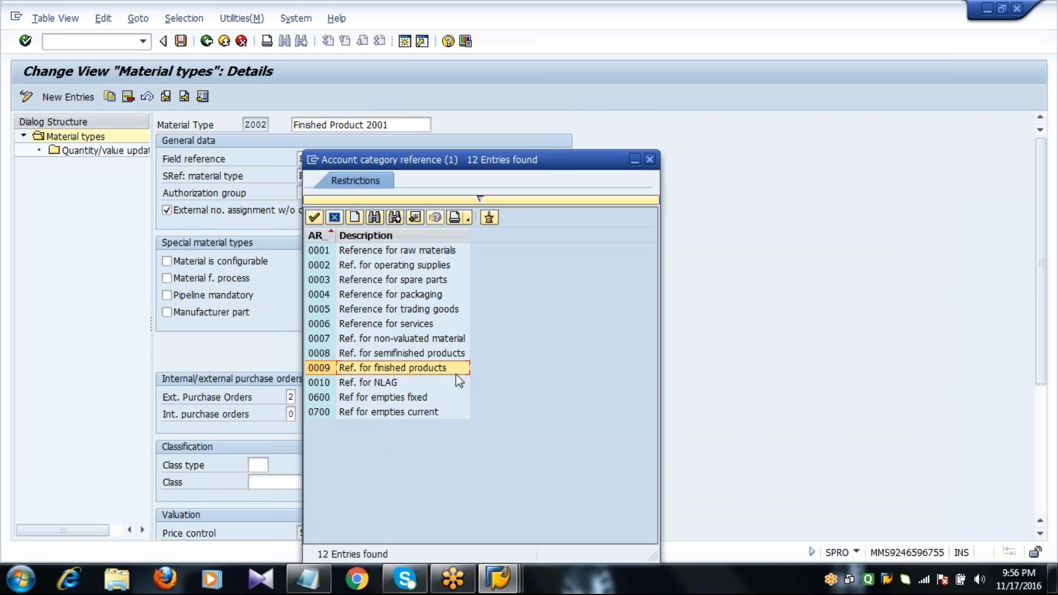
key(Return)
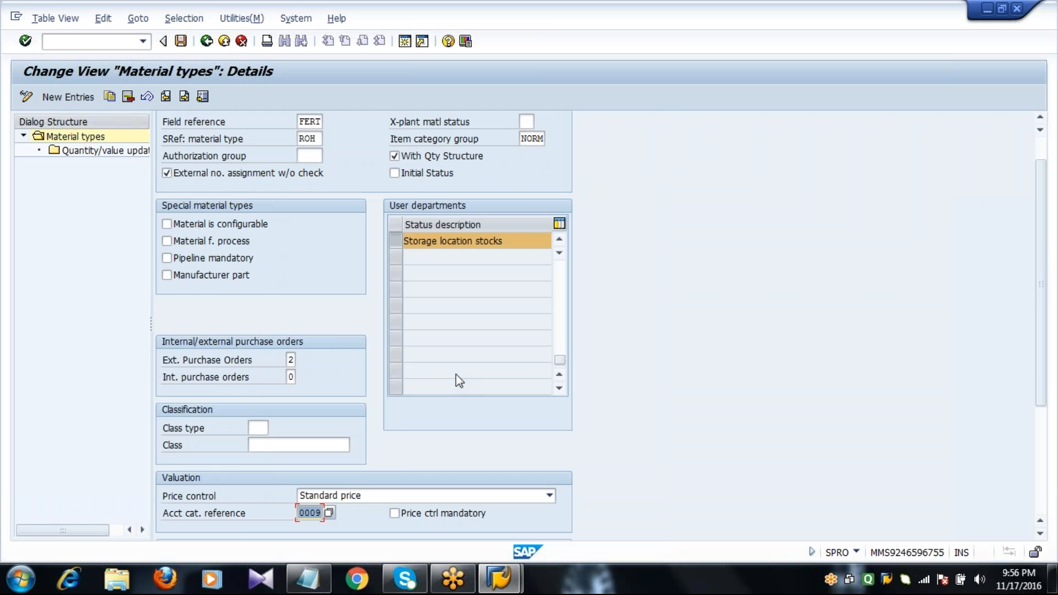
Check the quantity and value updating settings of Z002, then save the material type and return to the overview.
scroll(457, 380, down, 5)
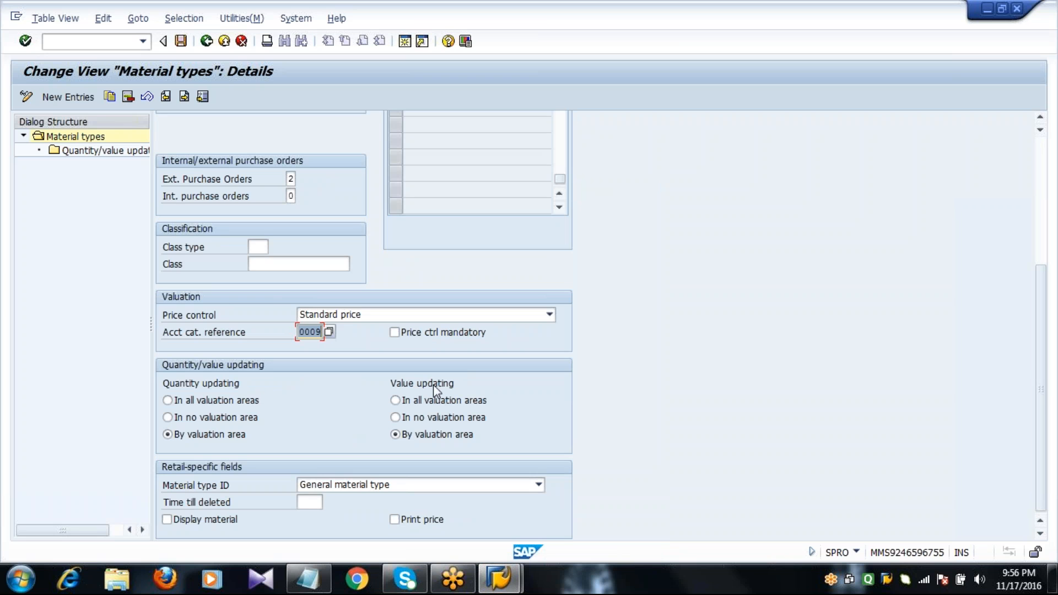
click(181, 380)
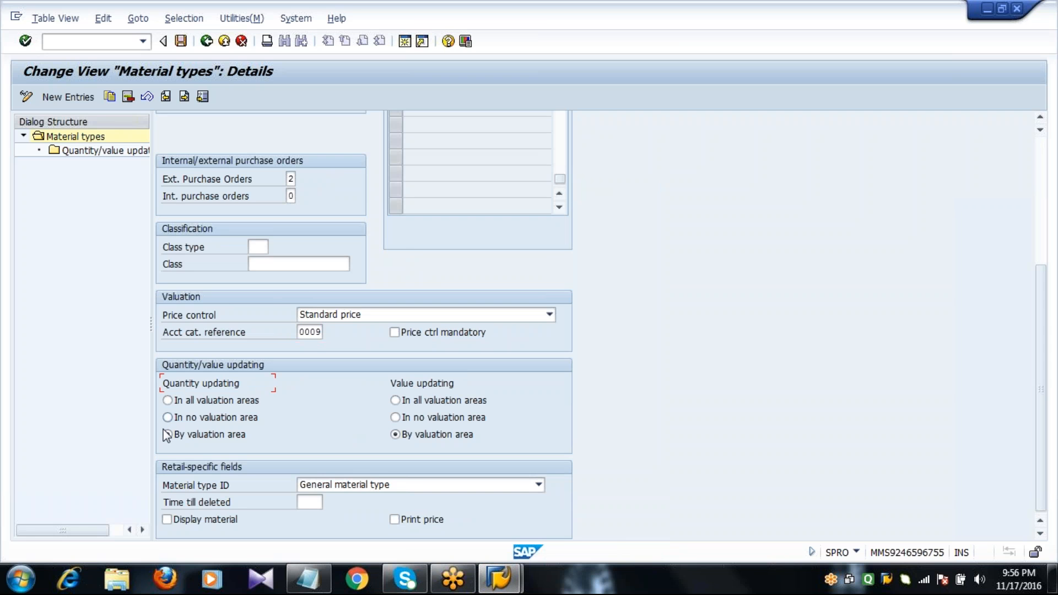
click(428, 383)
click(181, 41)
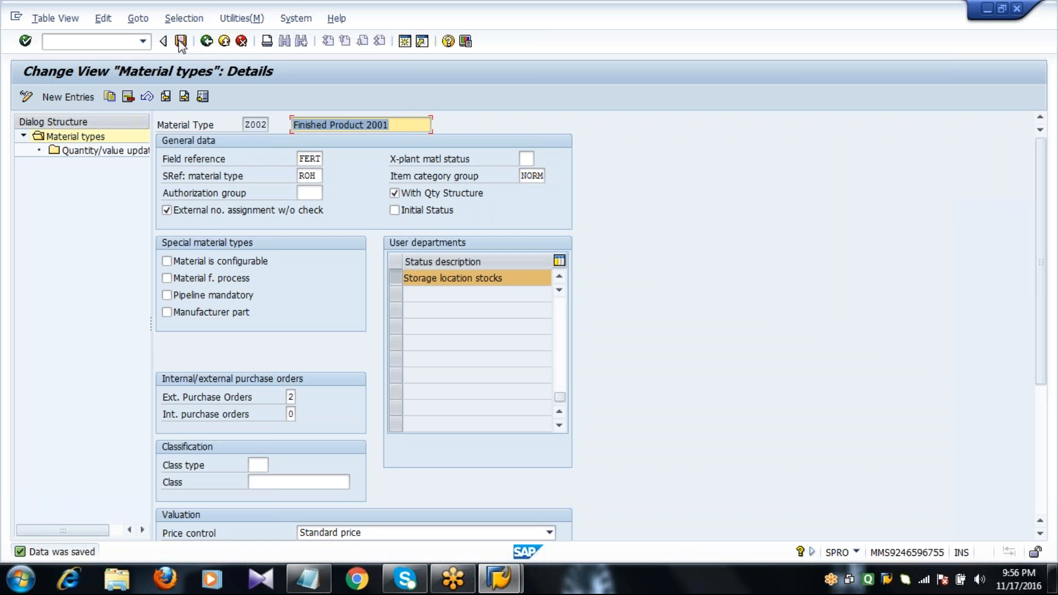
click(206, 41)
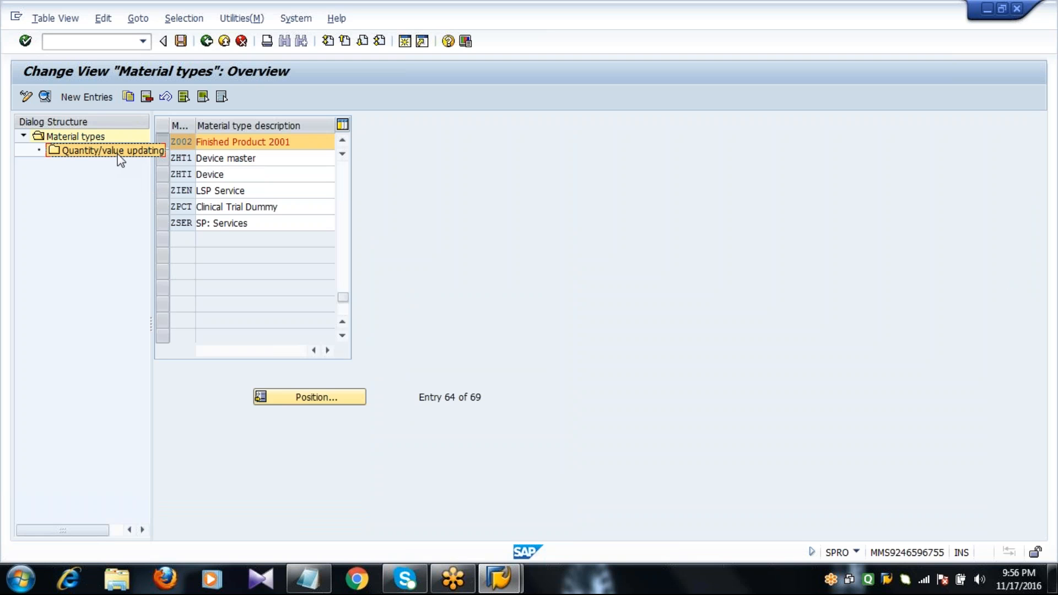
Open the quantity/value updating entries of Z002 and go to the entry for valuation area 2011.
double_click(120, 157)
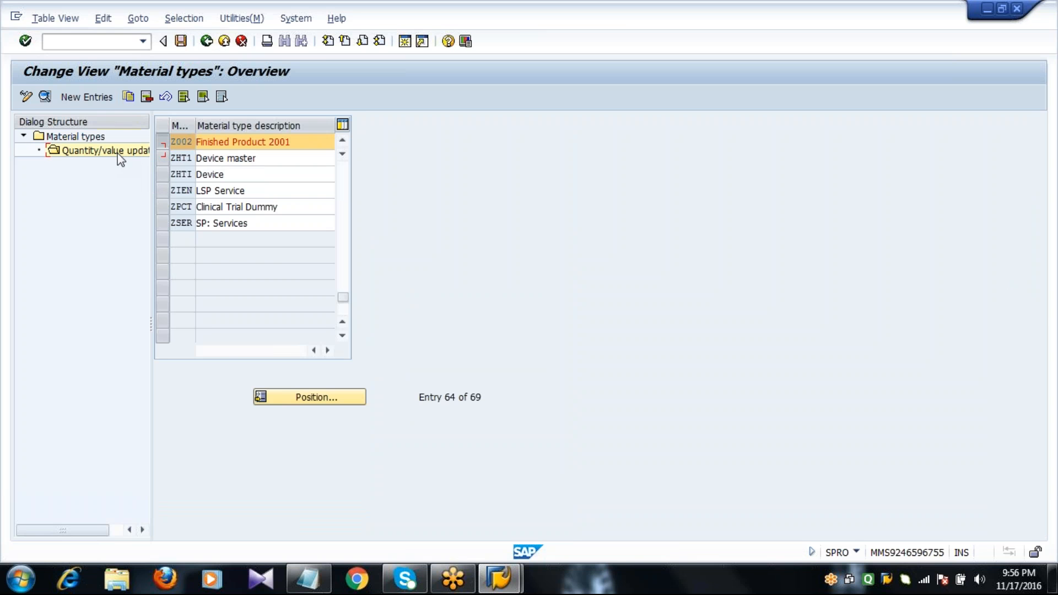
click(313, 397)
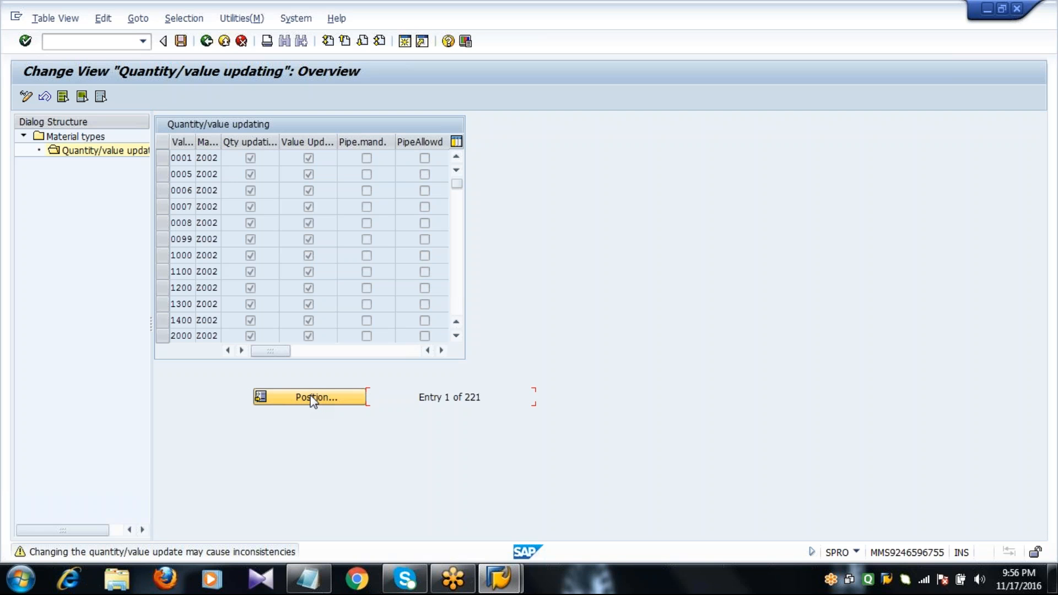
click(313, 397)
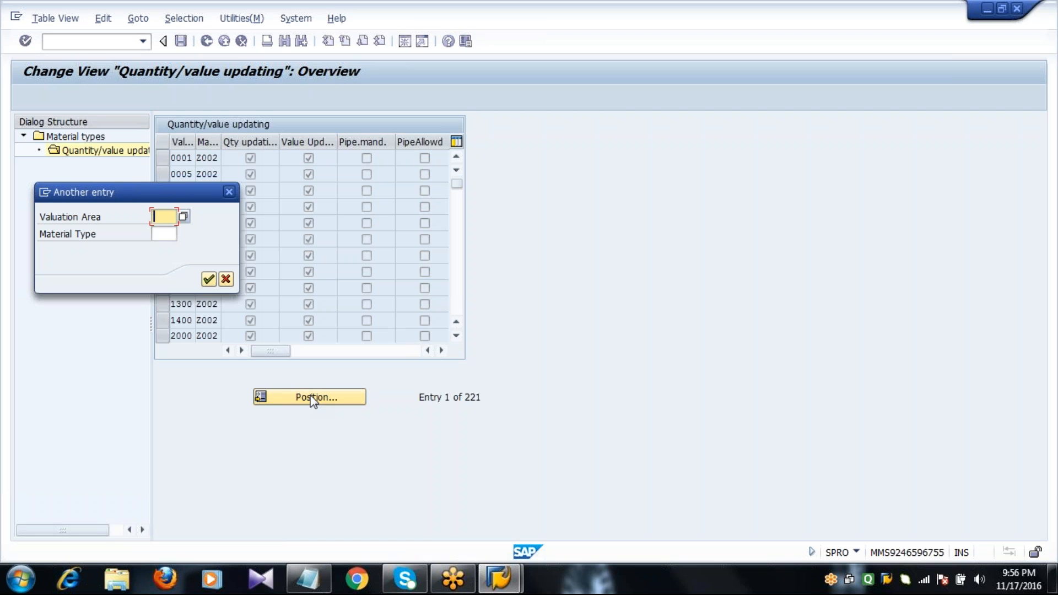
text(2011)
key(Tab)
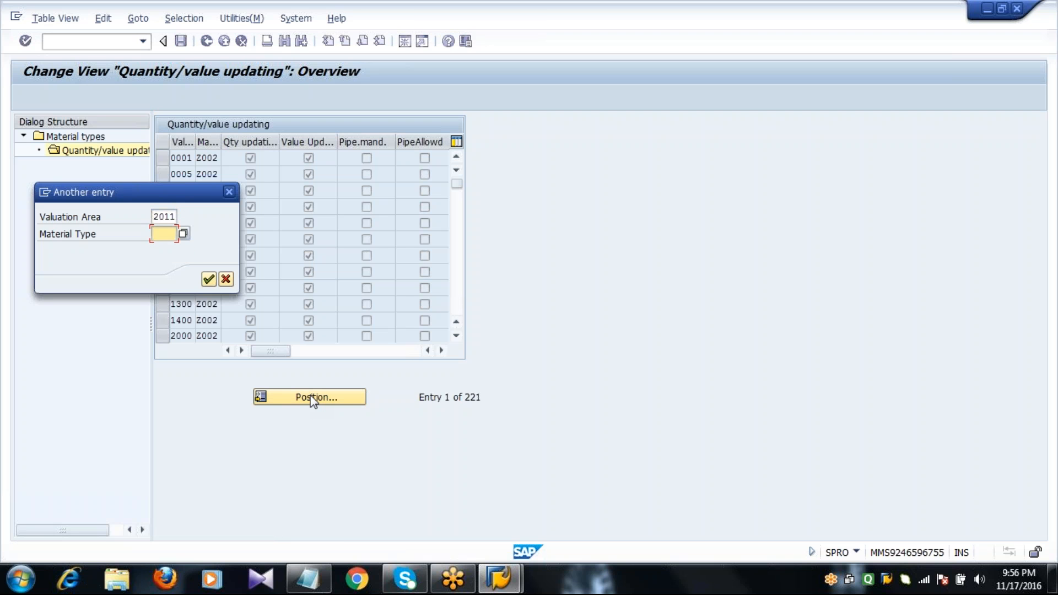
text(Z002)
key(Return)
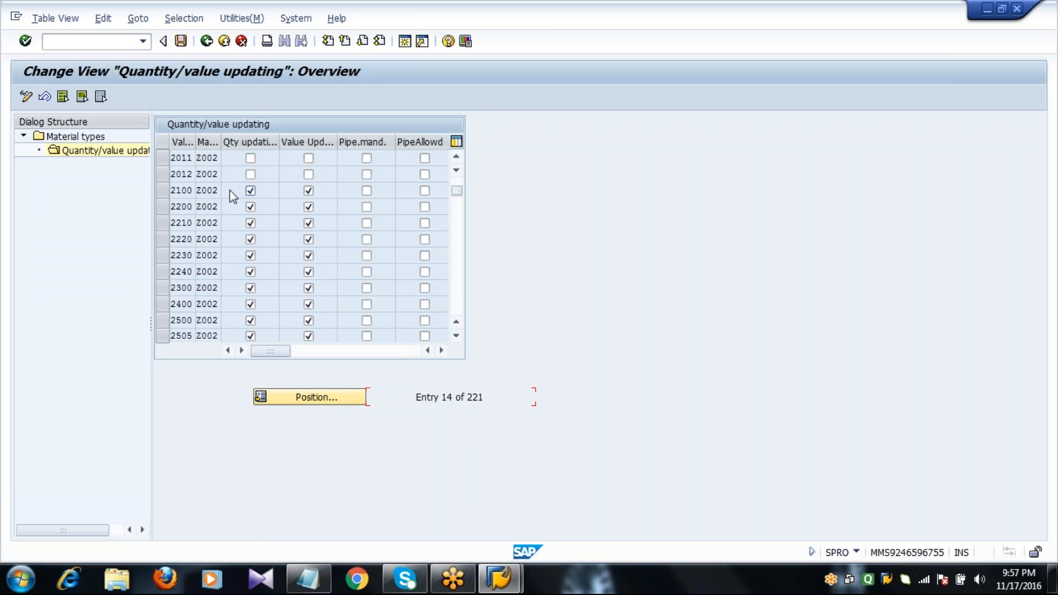
Enable quantity and value updating of Z002 for valuation areas 2011 and 2012, and save the entries.
click(164, 157)
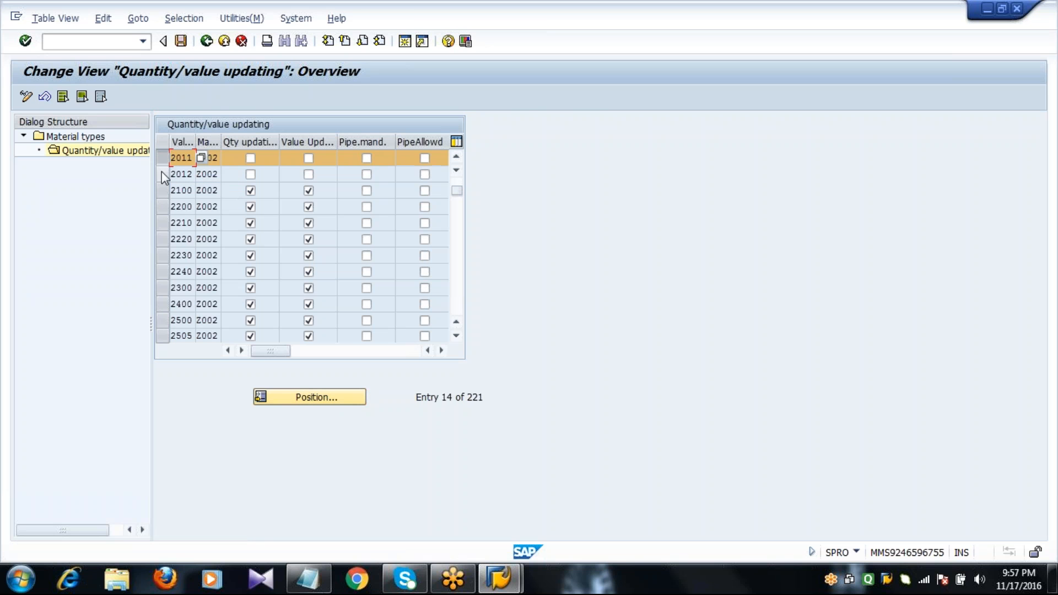
click(161, 171)
click(251, 158)
click(308, 158)
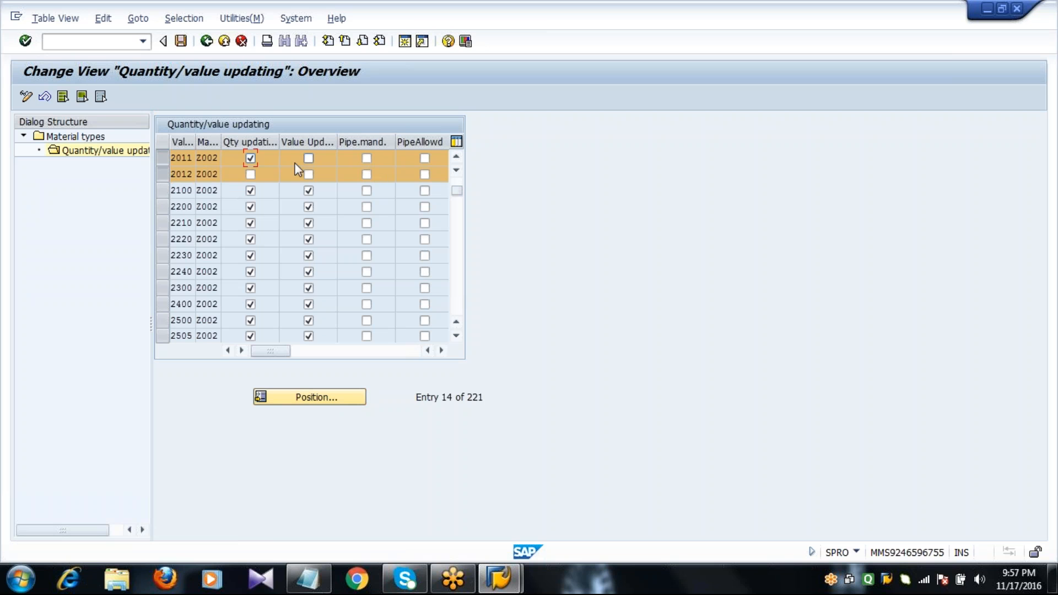
click(246, 179)
click(302, 176)
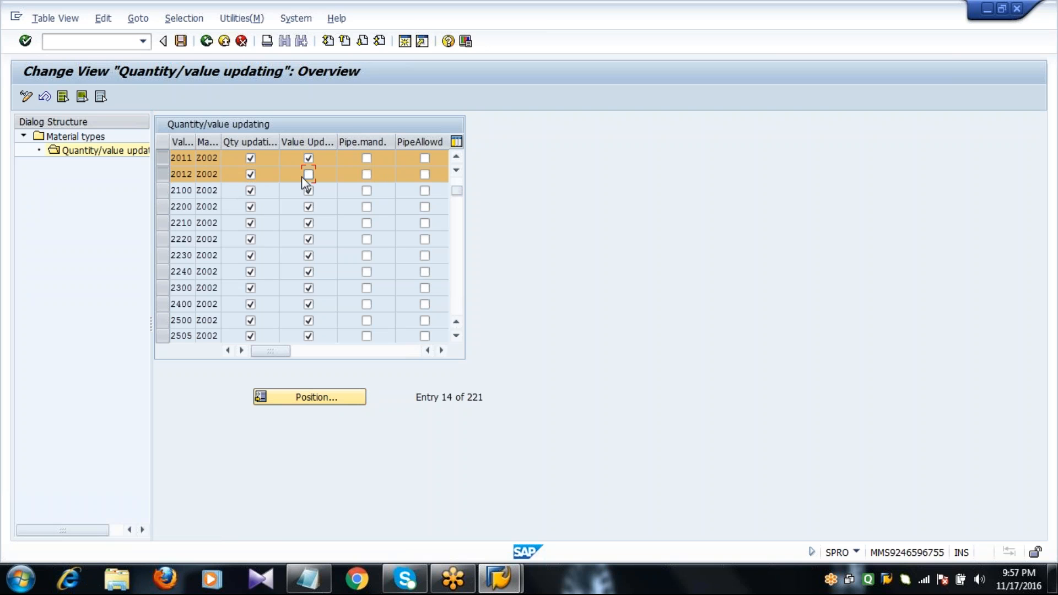
click(183, 43)
key(F3)
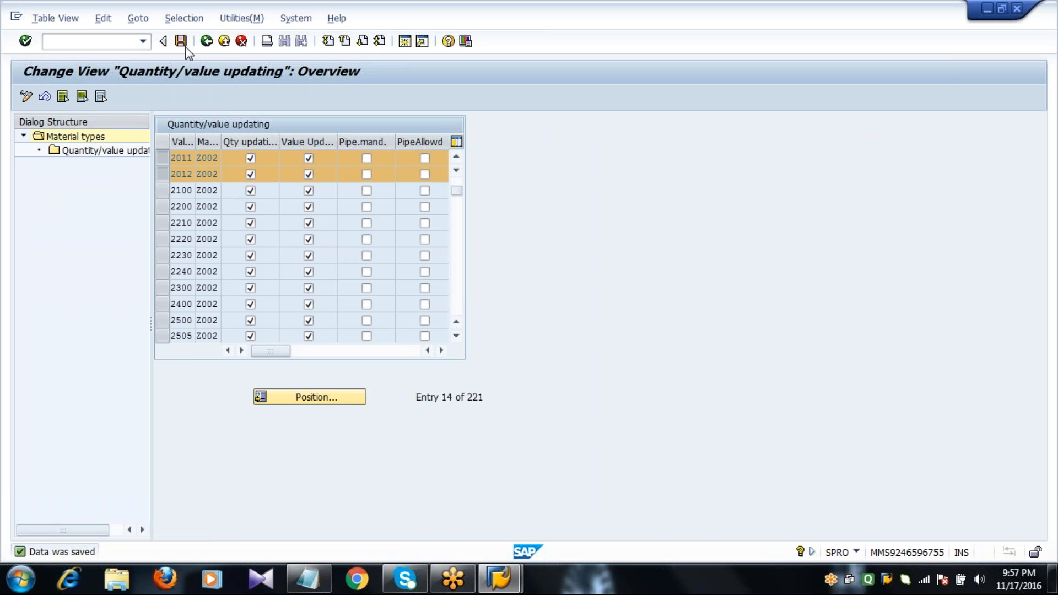
Find material type PIPE in the overview and start a copy of it under the new key Z003.
click(309, 399)
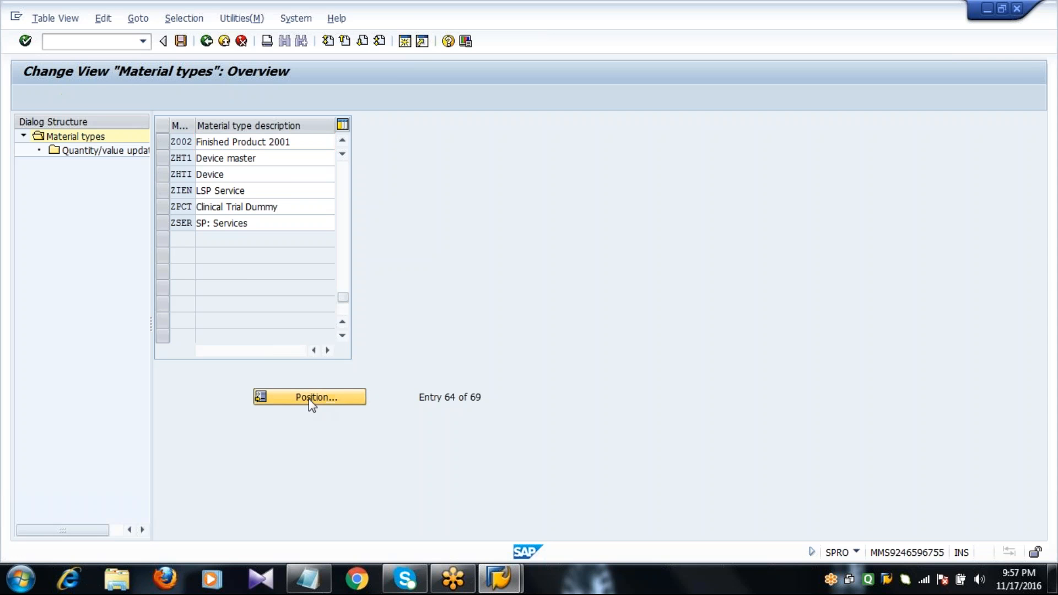
text(FERT)
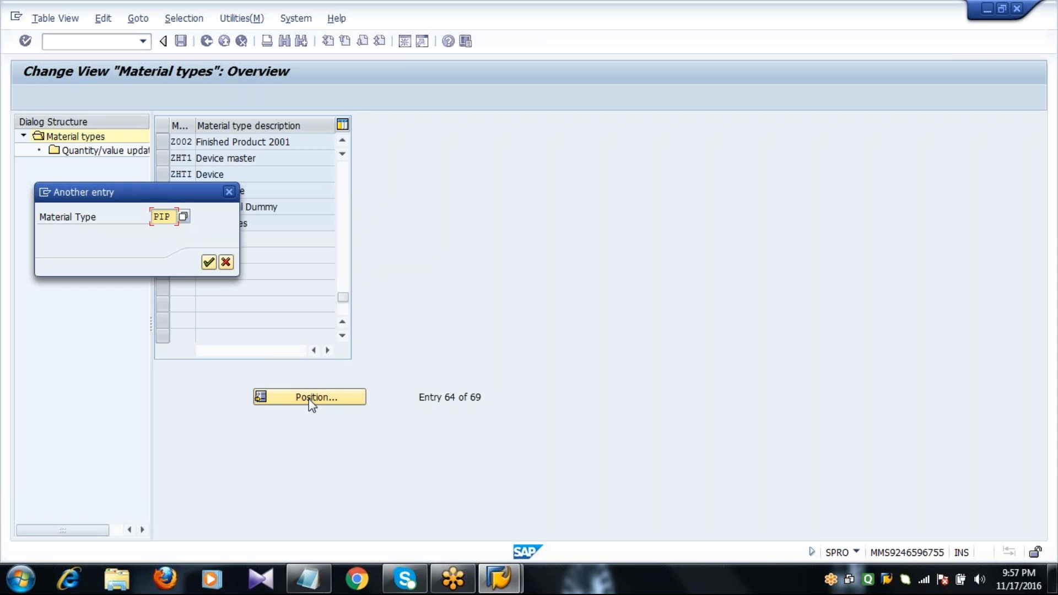
key(Return)
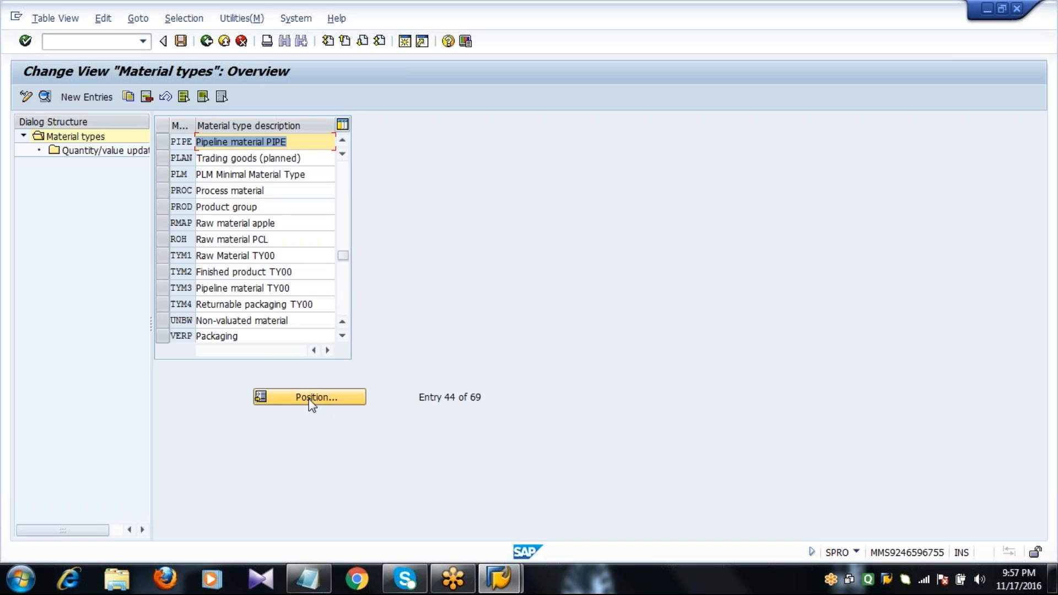
click(164, 138)
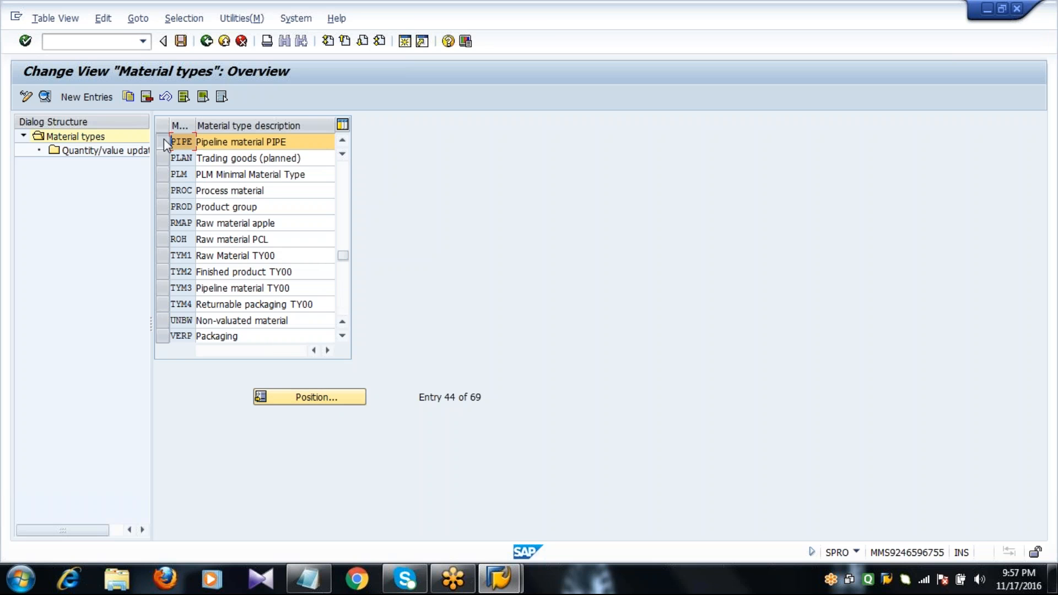
click(128, 97)
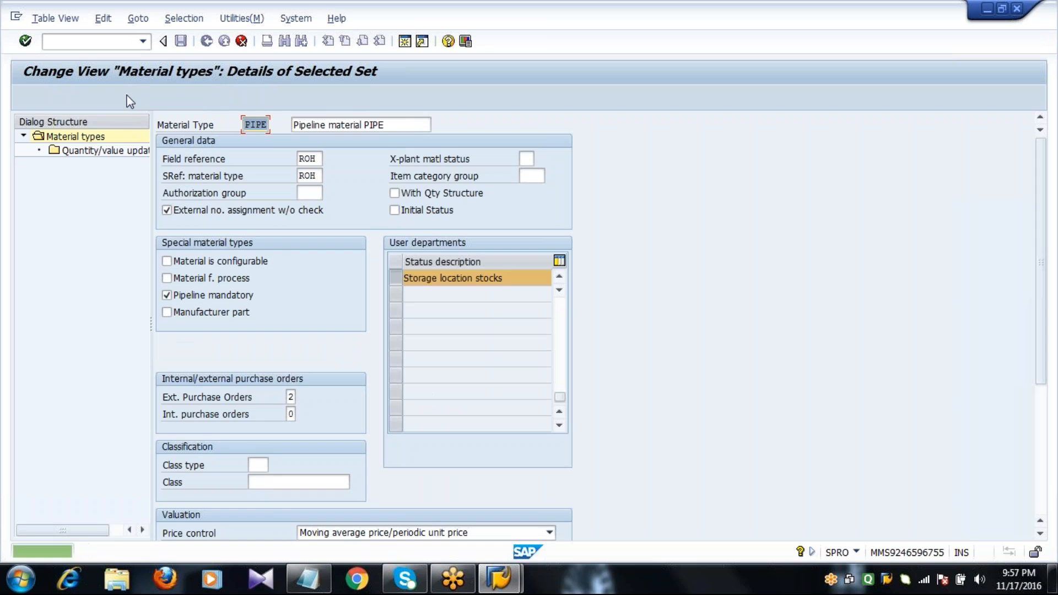
text(Z003)
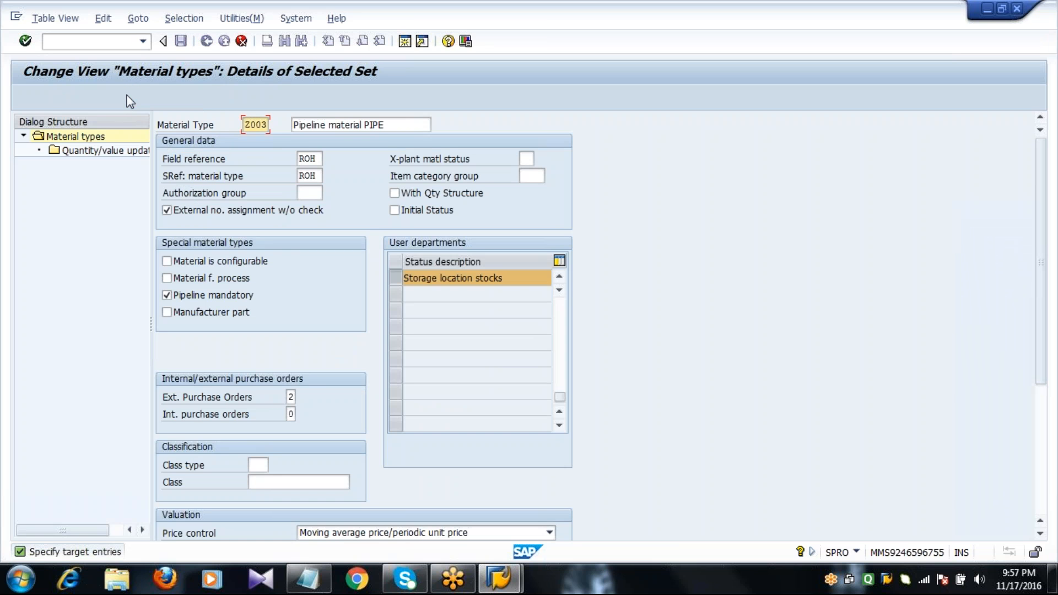
Change the description of the copied material type to Pipeline material 2001.
key(Tab)
key(End)
key(BackSpace)
key(BackSpace)
key(BackSpace)
key(BackSpace)
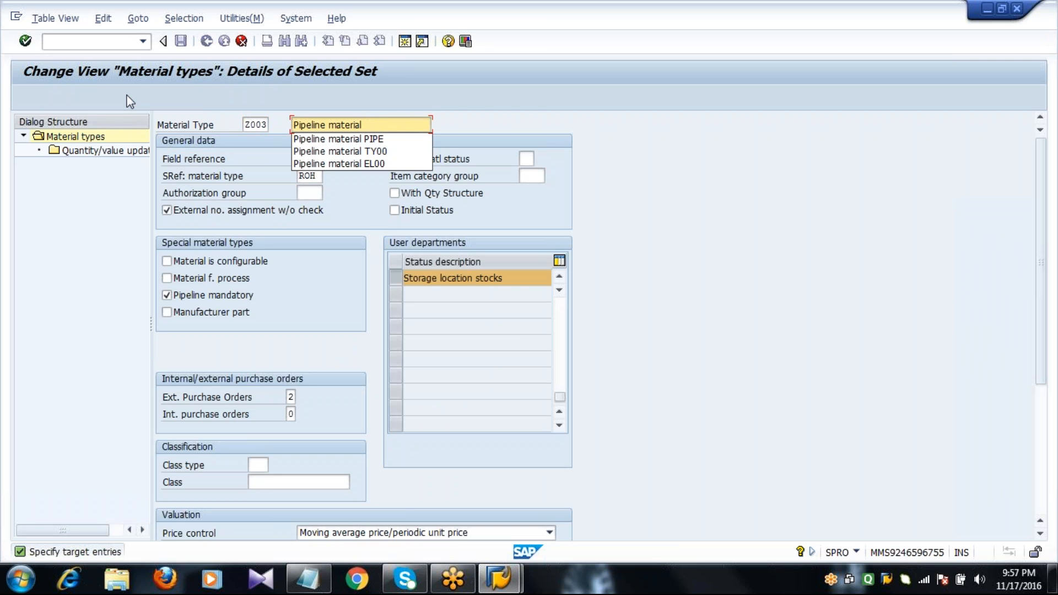
text(2001)
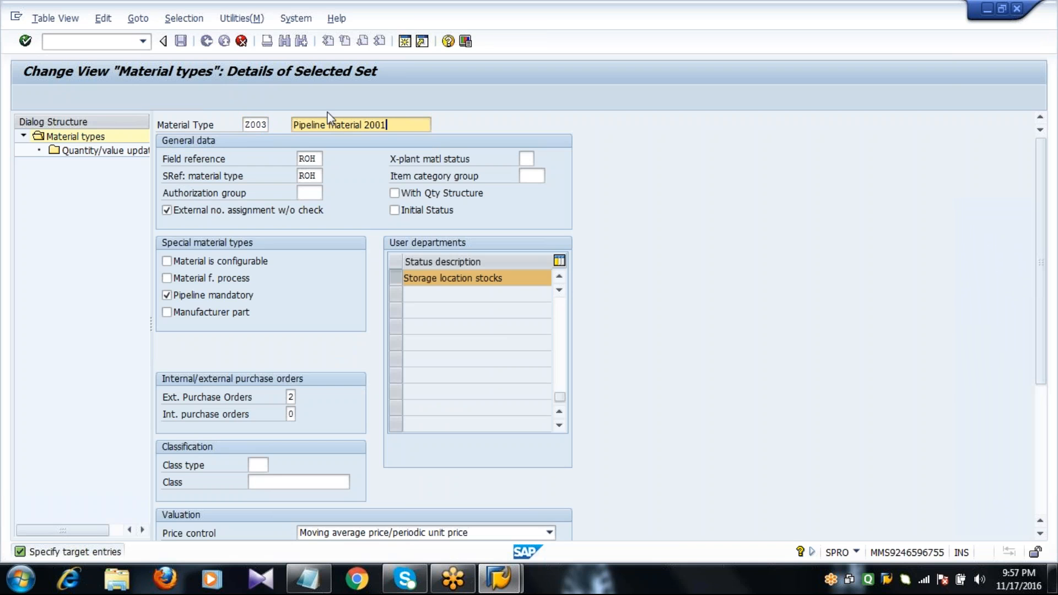
Complete the copy of Z003 with its dependent quantity/value updating entries and save the new material type.
key(Return)
key(Return)
key(Return)
key(Return)
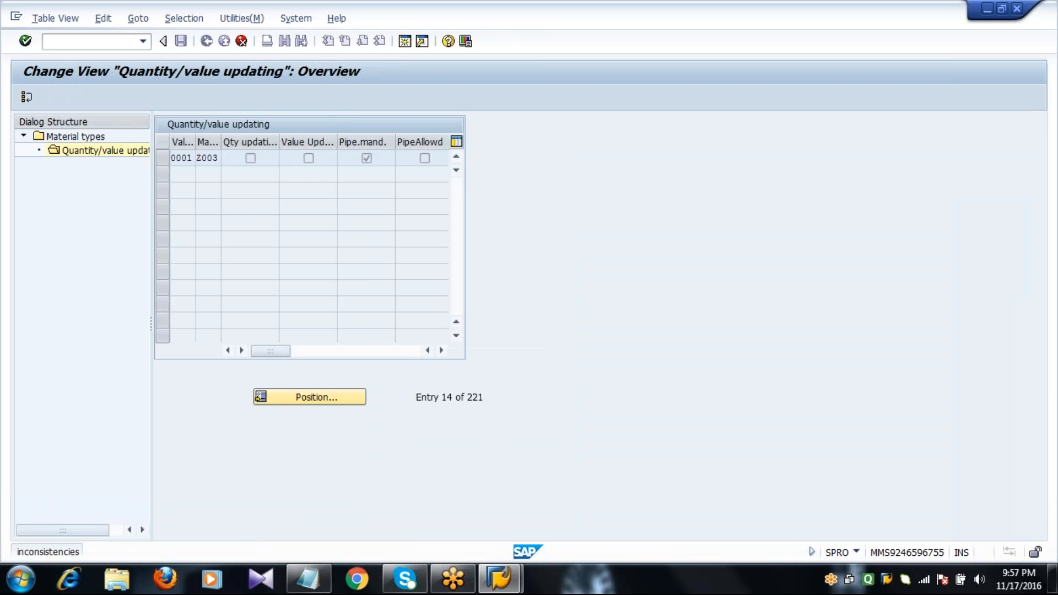
key(Return)
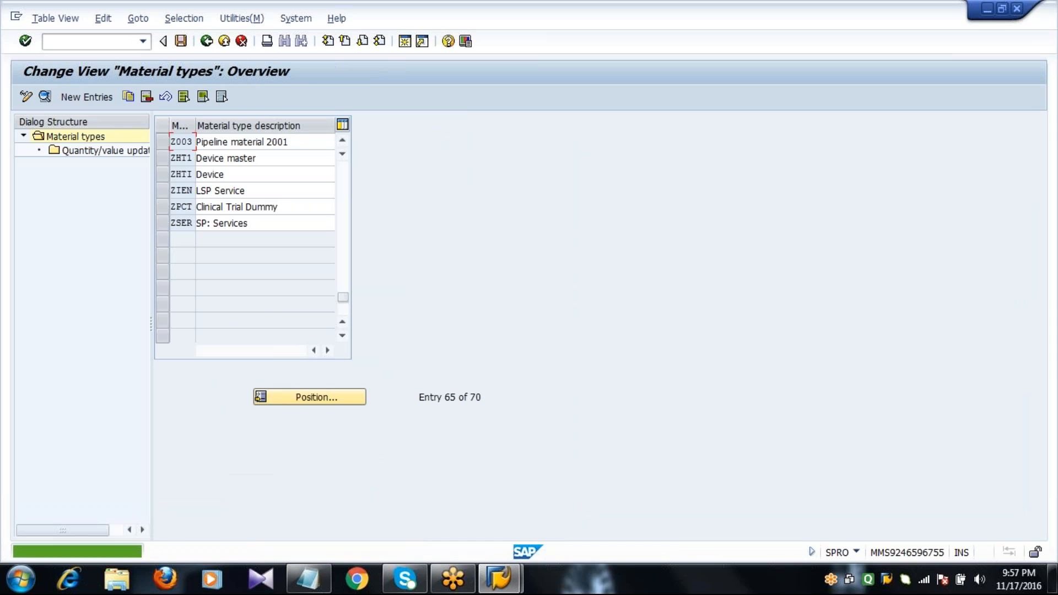
click(181, 42)
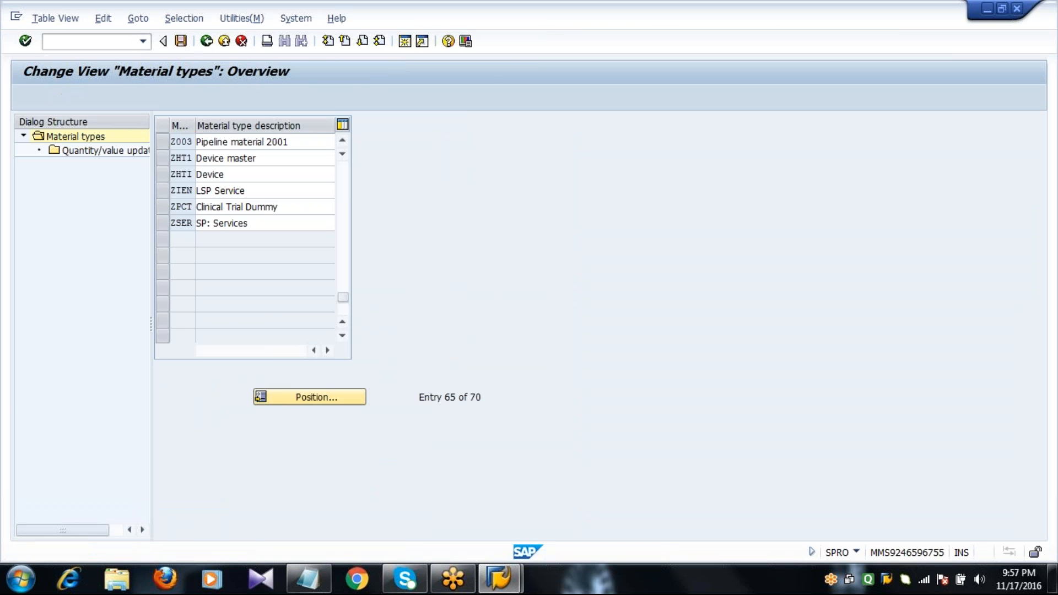
Open the details of material type Z003 and review which user departments are assigned to it.
click(162, 144)
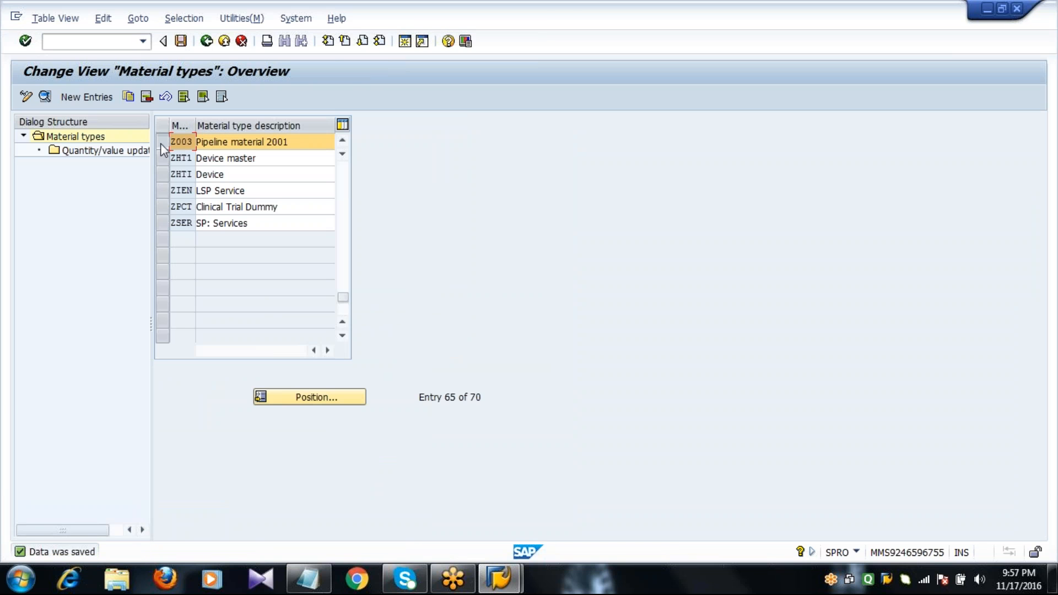
click(44, 96)
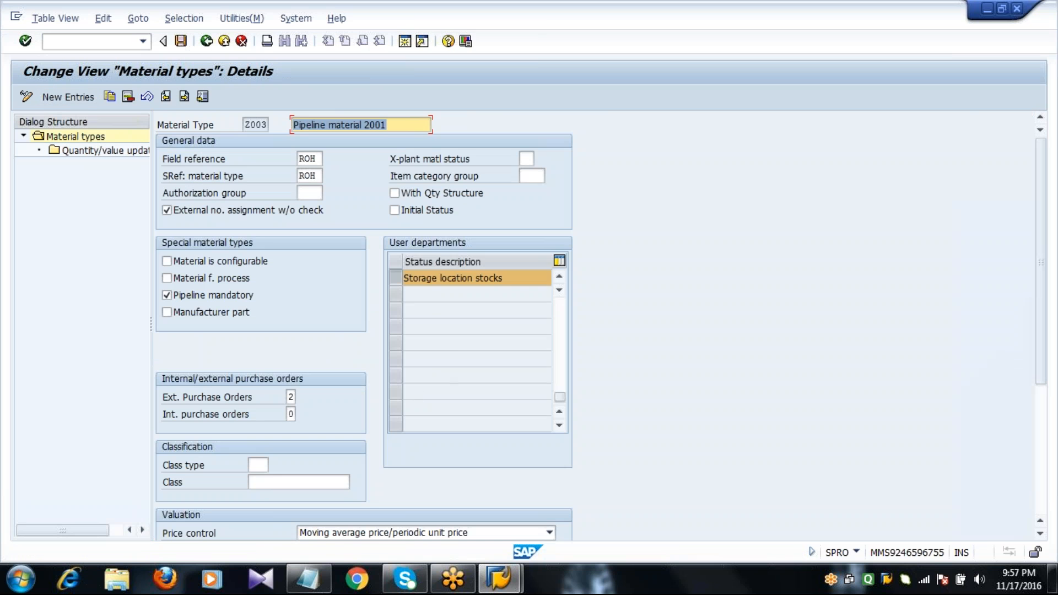
click(558, 319)
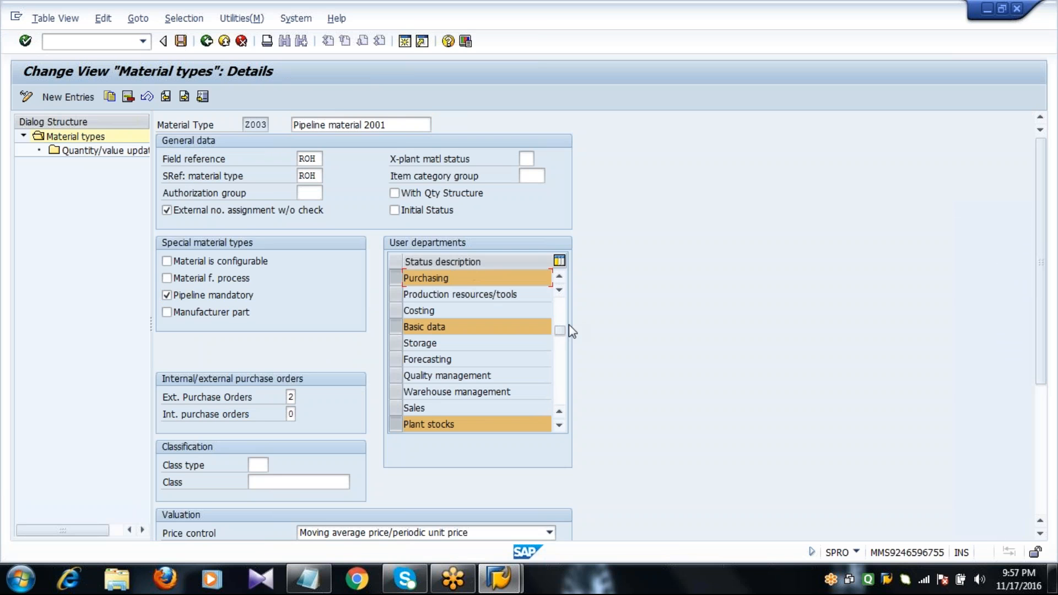
click(564, 309)
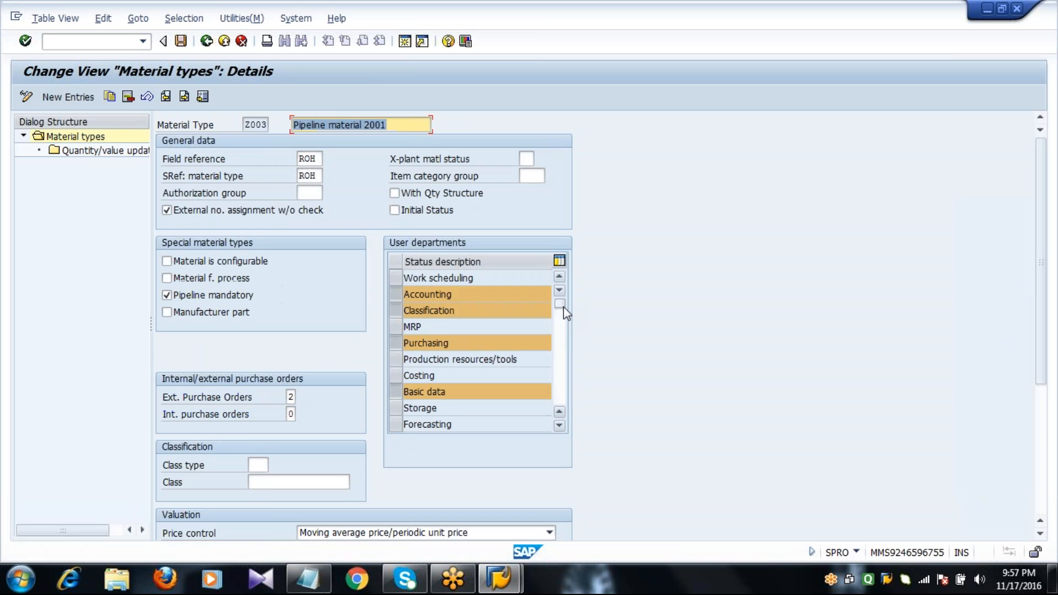
click(449, 342)
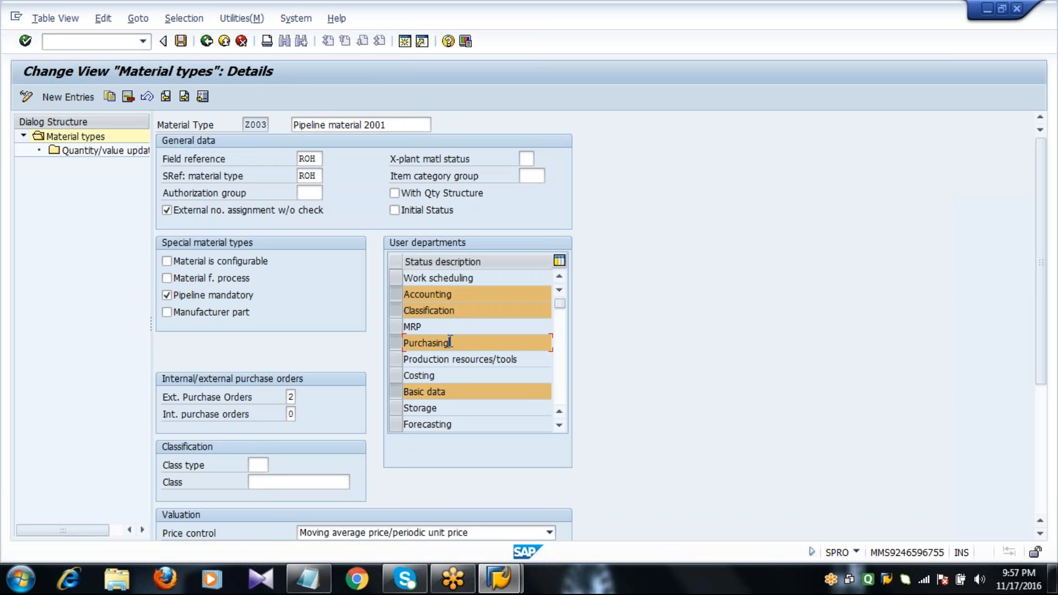
click(445, 393)
key(Return)
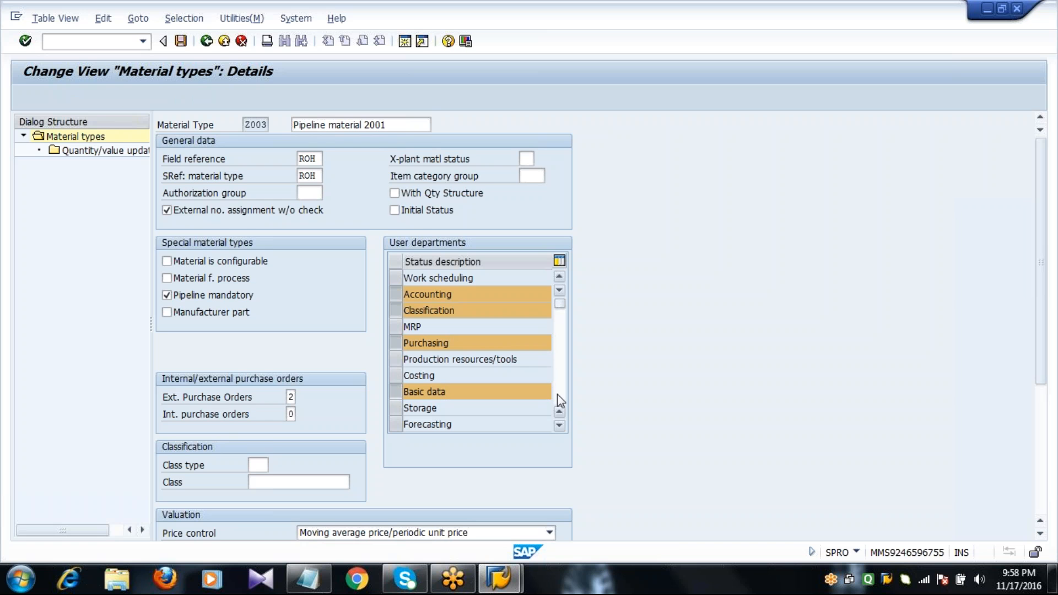
scroll(560, 401, down, 5)
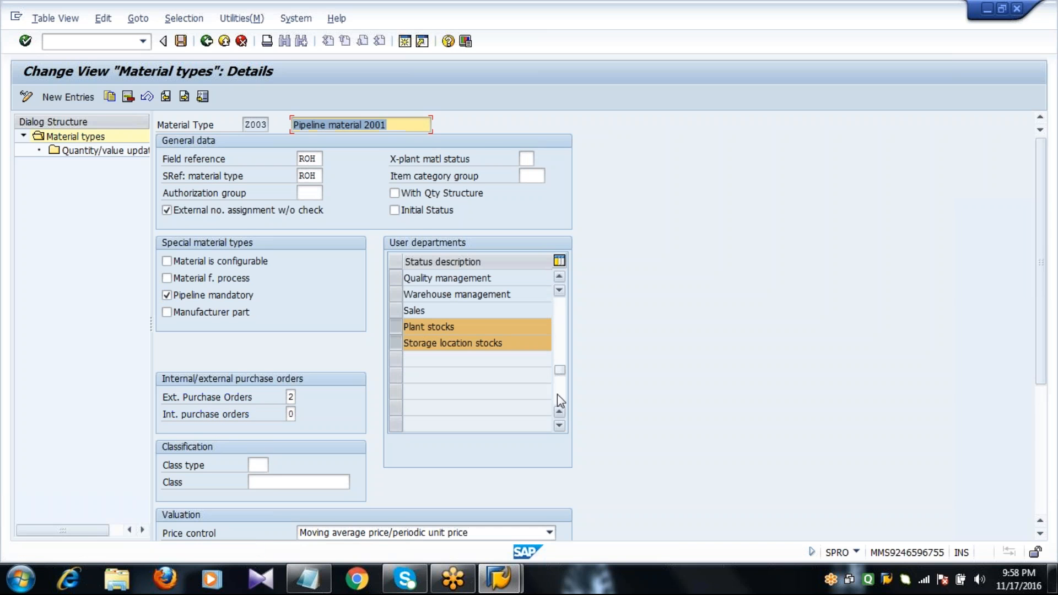
click(482, 325)
click(510, 345)
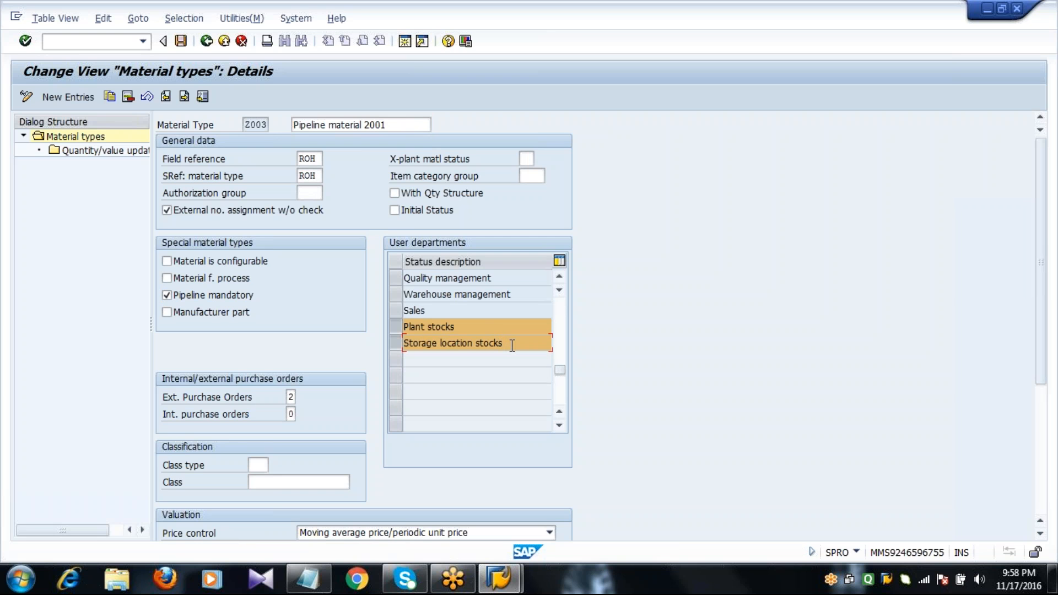
Check the external and internal purchase order settings of Z003 and choose Moving average price/periodic unit price as its price control.
click(296, 397)
scroll(296, 396, down, 4)
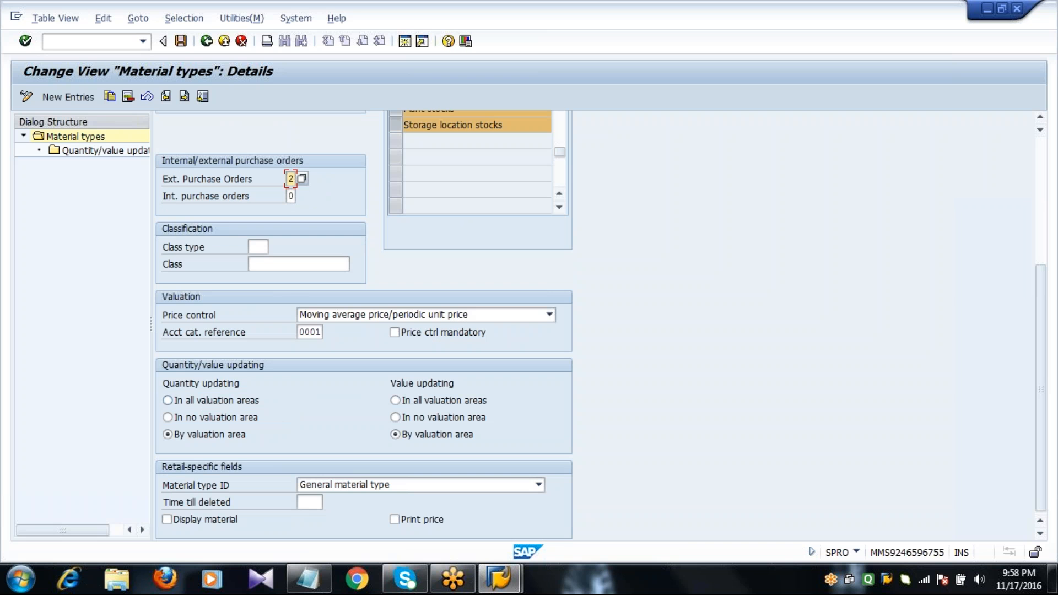
click(295, 196)
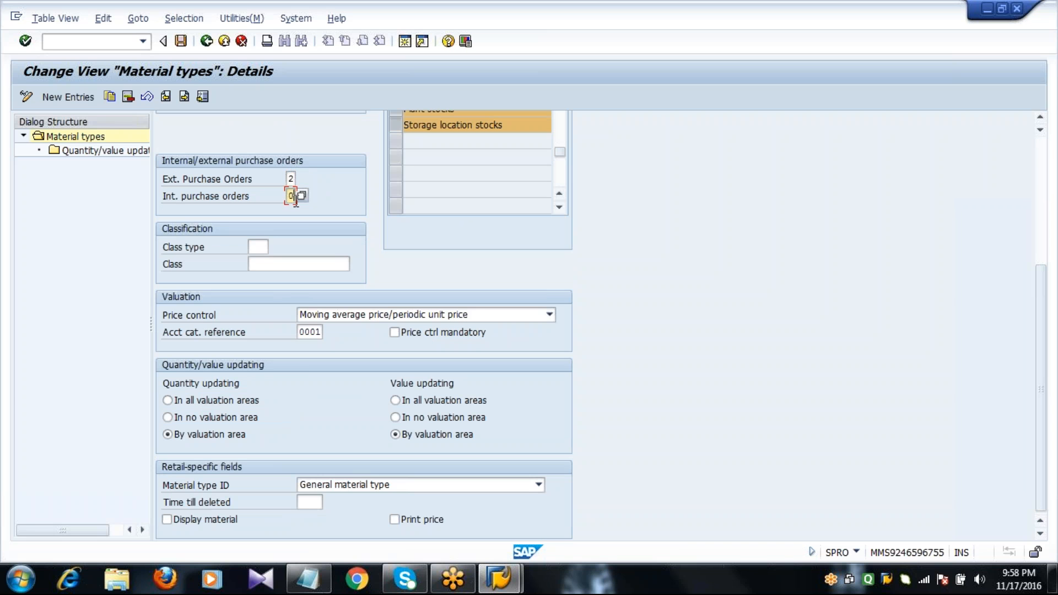
click(204, 318)
click(307, 315)
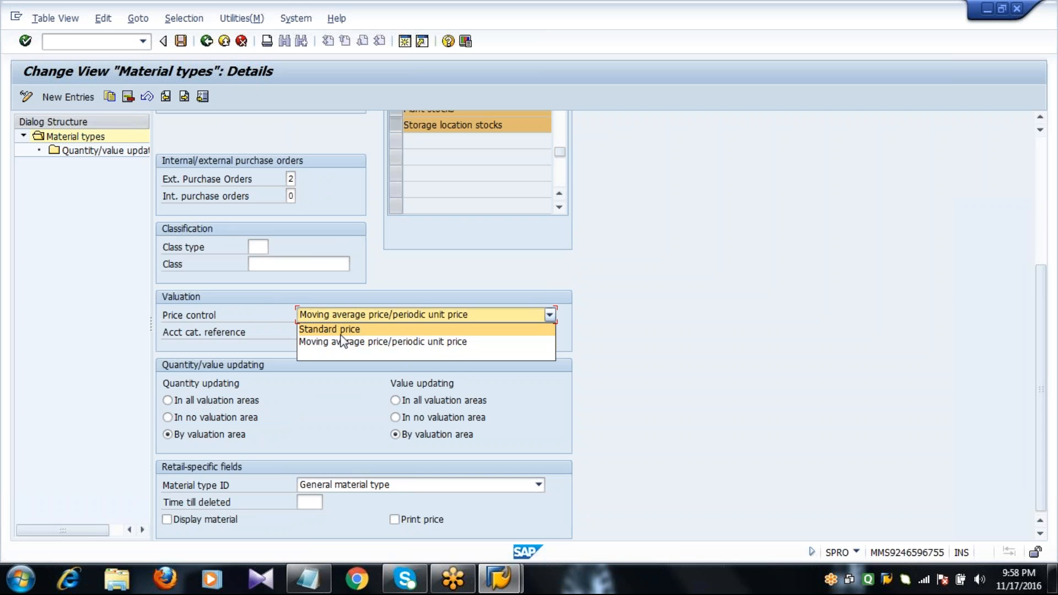
click(338, 342)
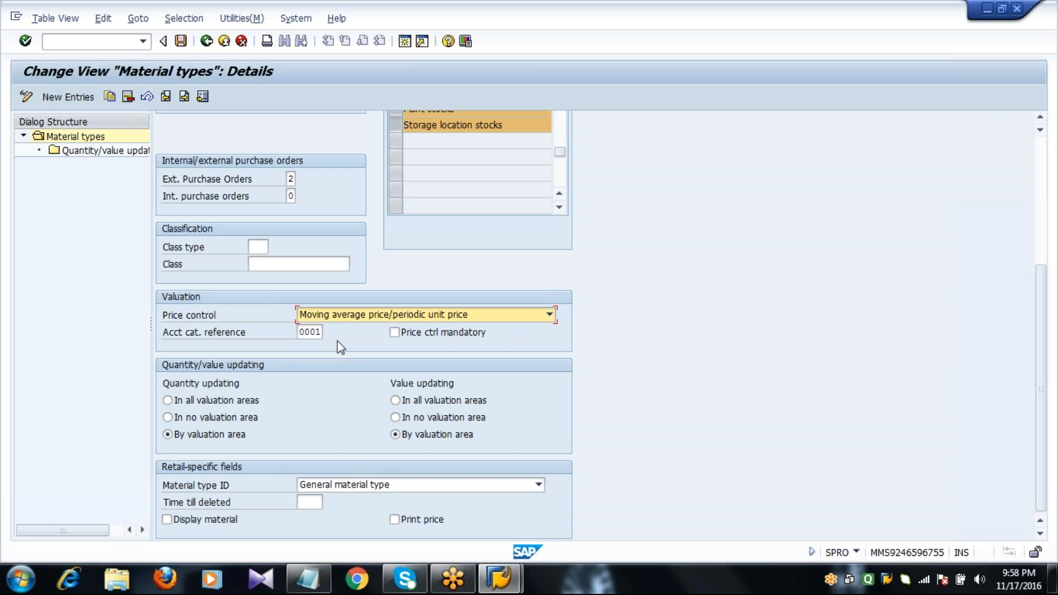
Set the account category reference of Z003 to 0001, Reference for raw materials.
click(196, 335)
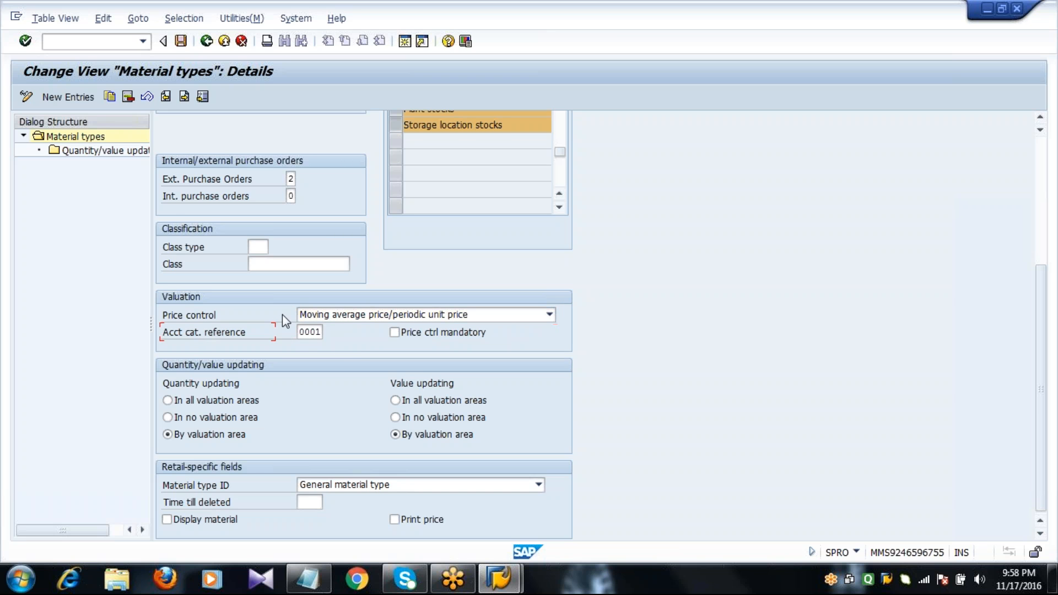
click(320, 333)
click(329, 332)
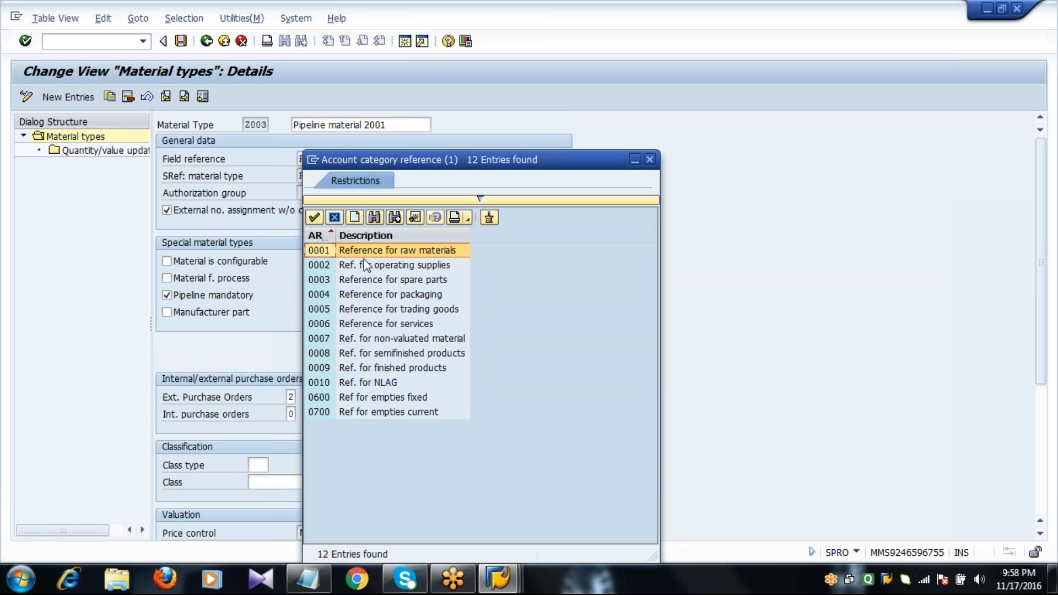
double_click(321, 254)
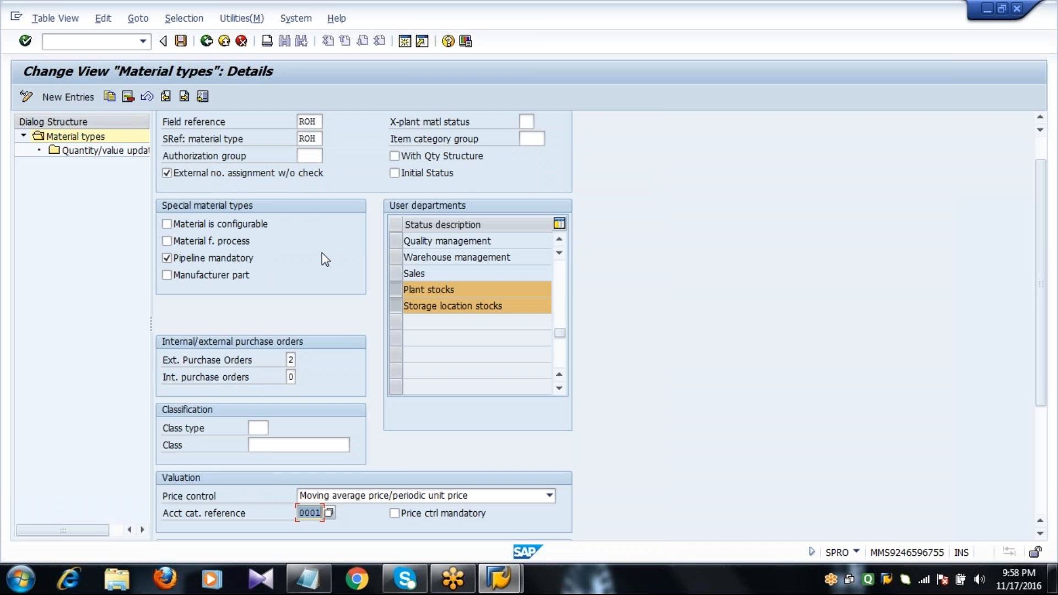
scroll(322, 256, down, 3)
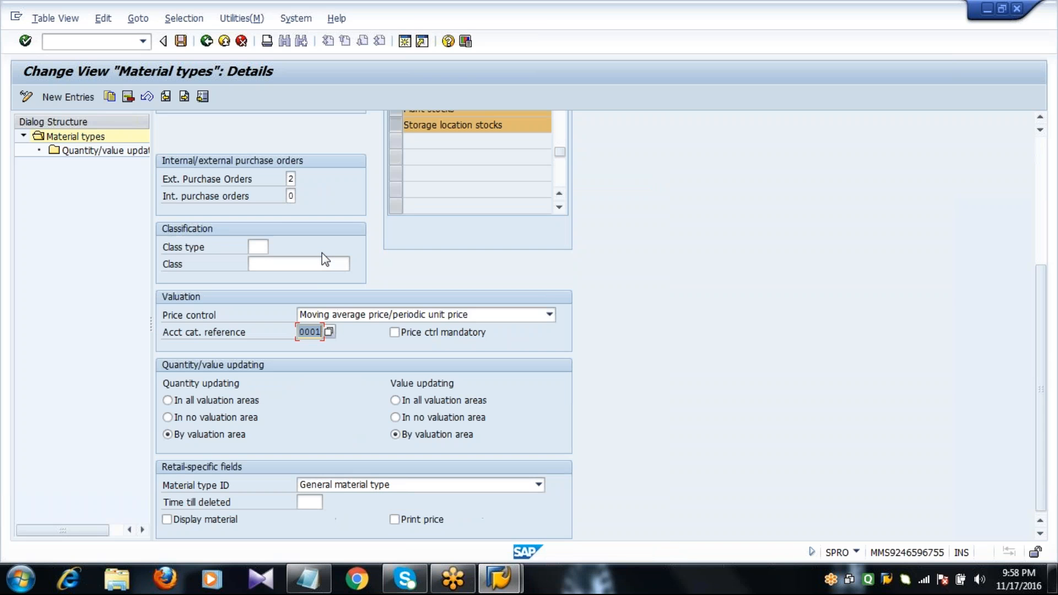
Check the quantity/value updating options of Z003, save the material type and return to the overview.
click(206, 384)
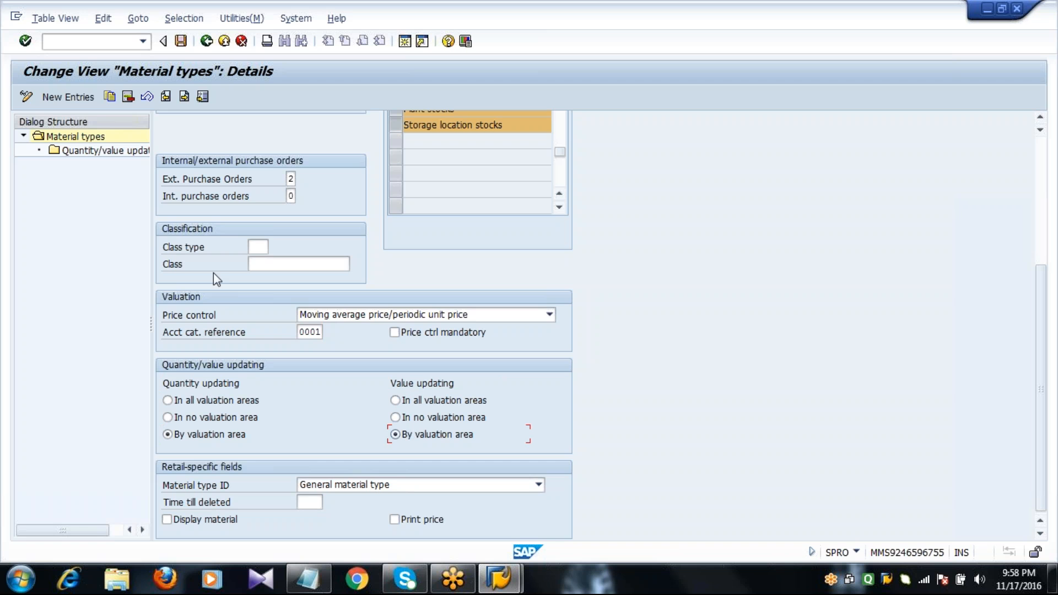
click(182, 41)
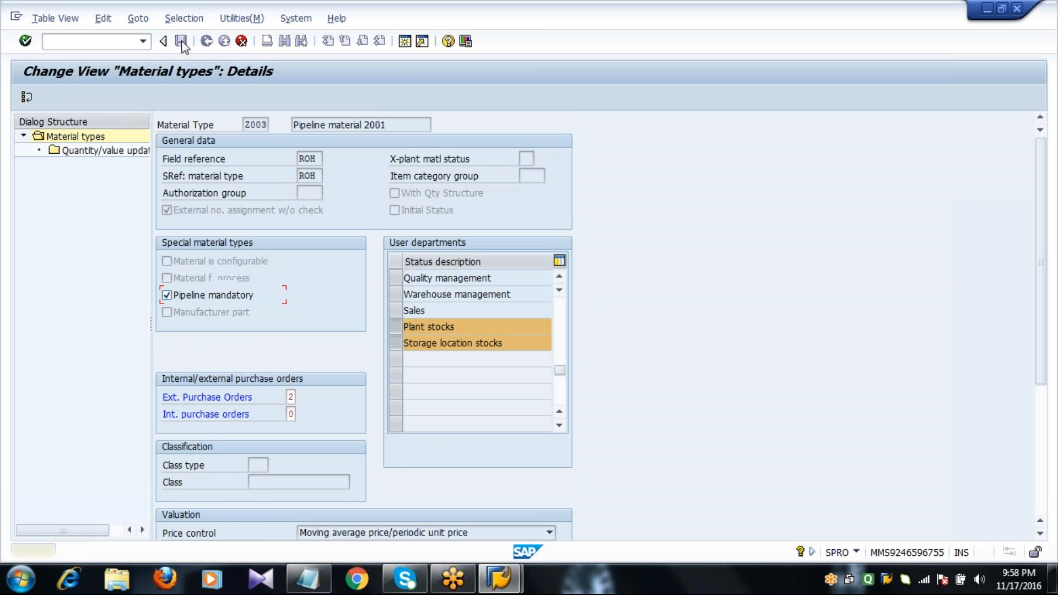
key(Return)
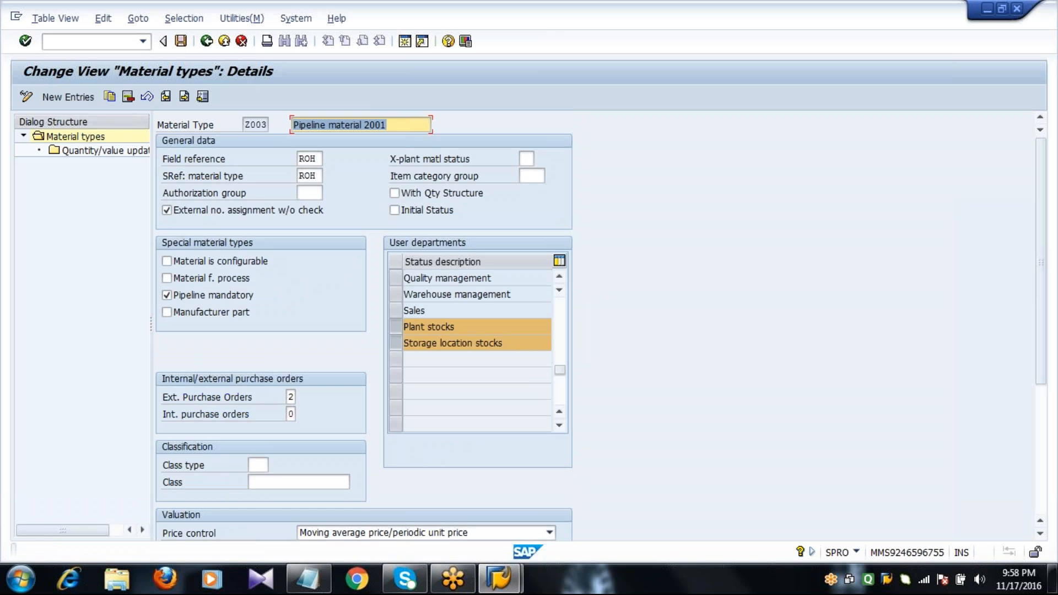
click(206, 42)
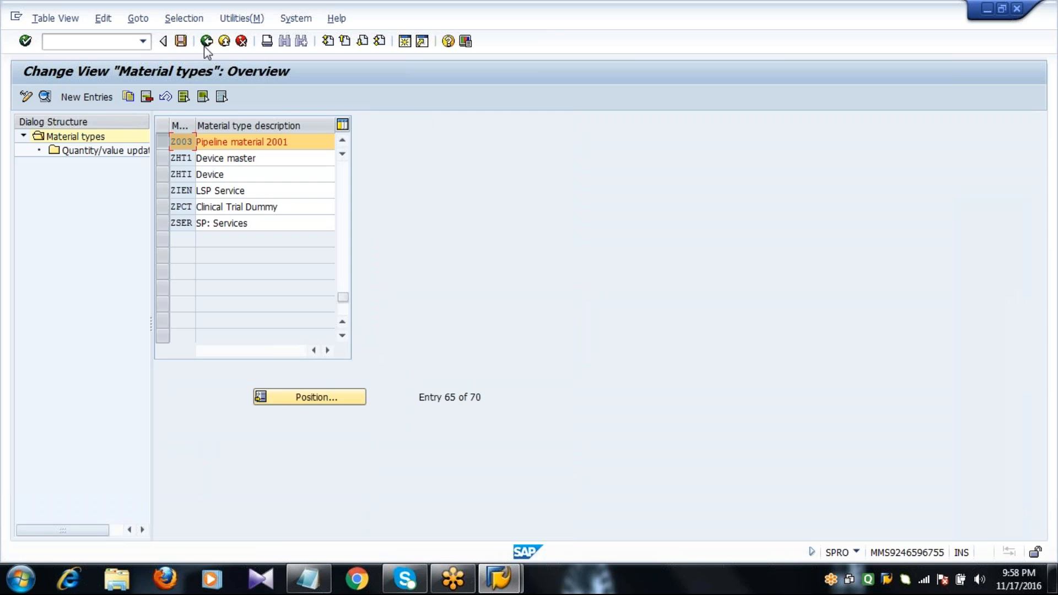
Open the quantity/value updating entries of Z003 and position the list at valuation area 2011.
double_click(109, 153)
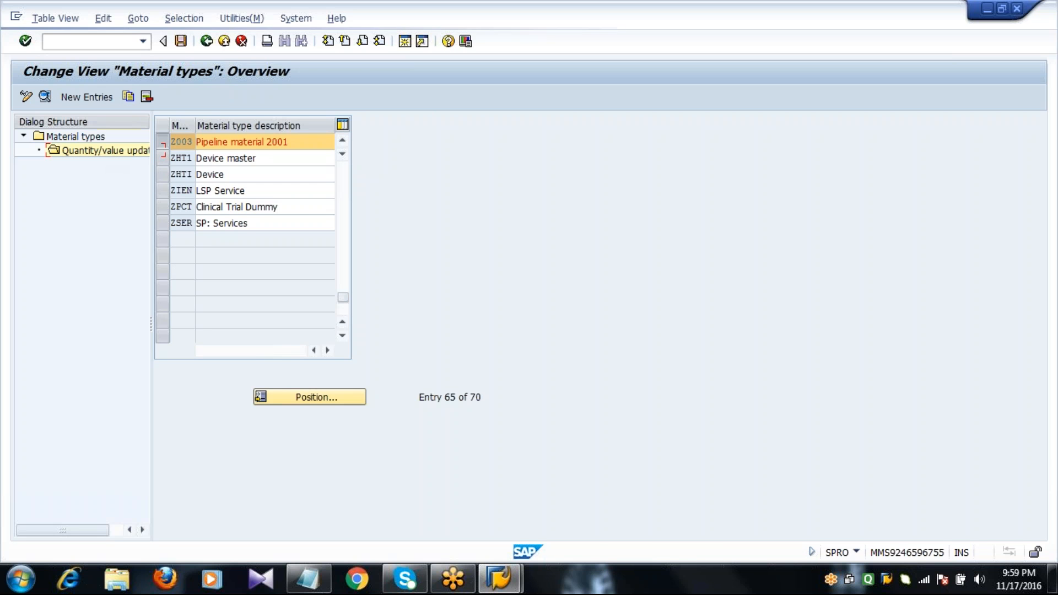
click(307, 397)
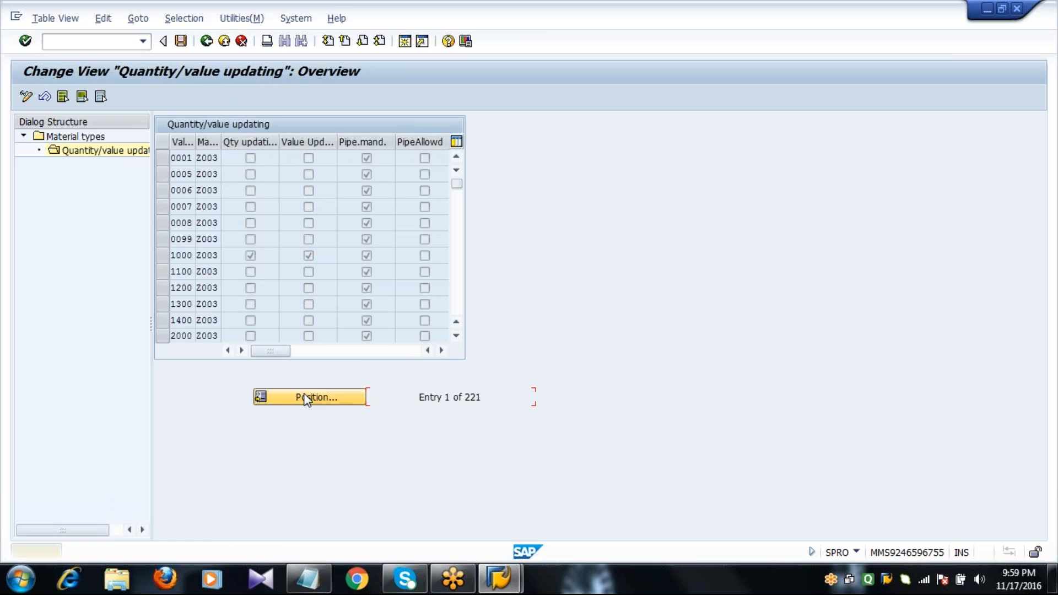
text(2011)
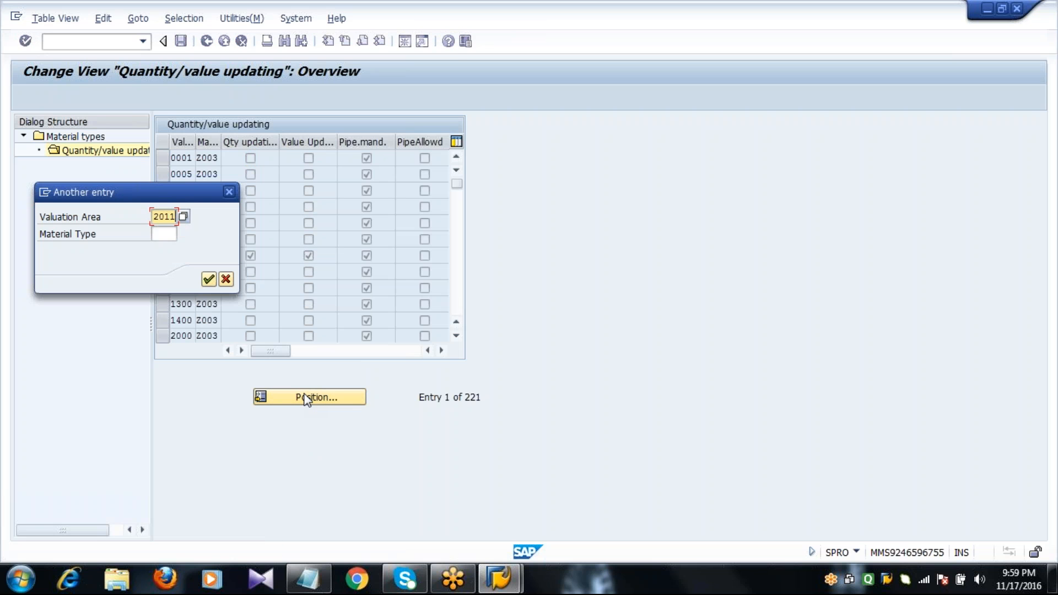
key(Tab)
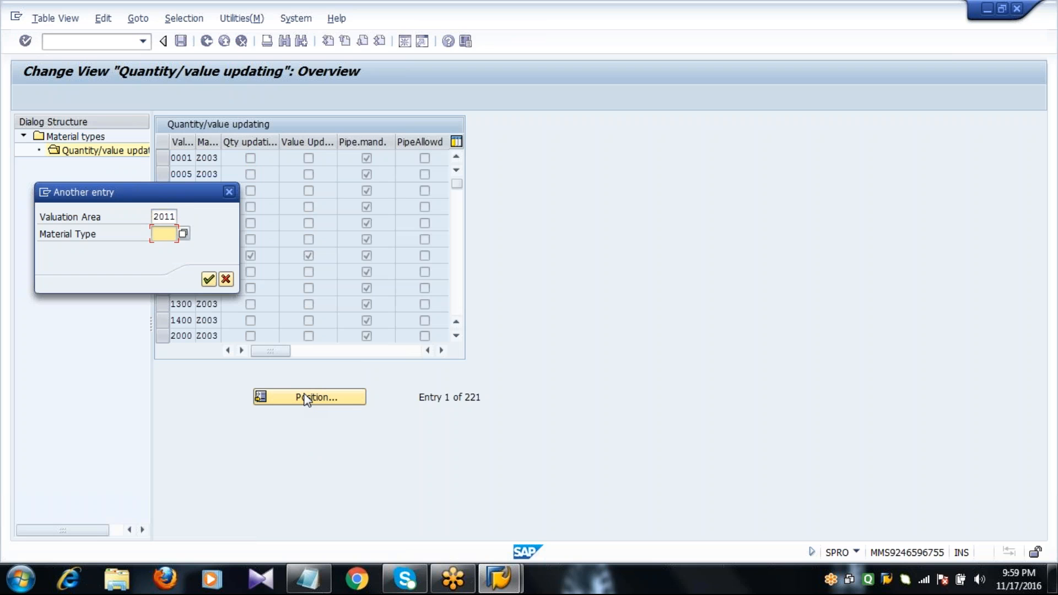
text(Z003)
key(Return)
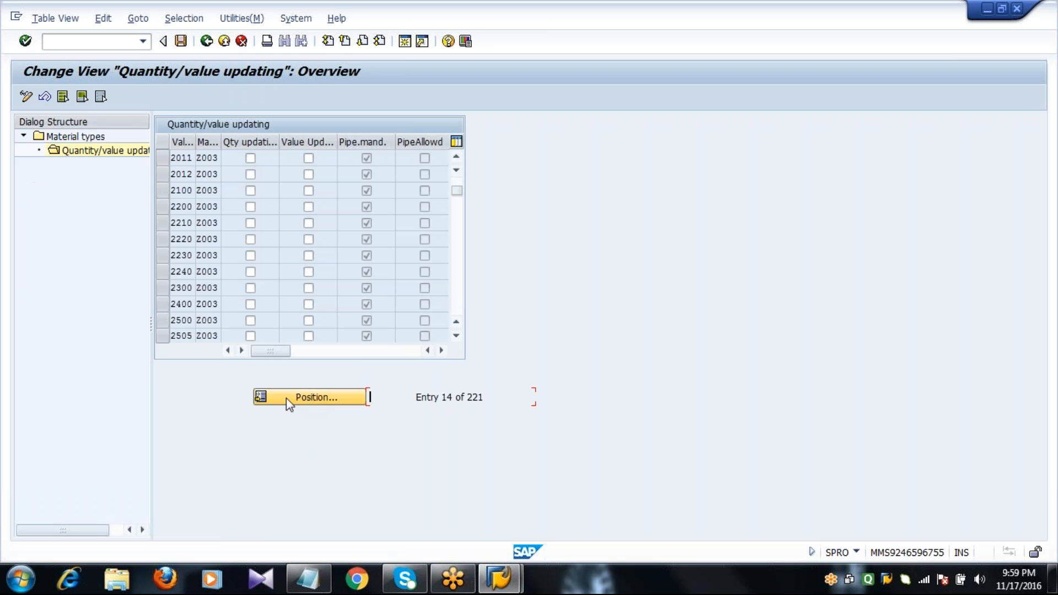
Enable quantity and value updating of Z003 for valuation areas 2011 and 2012, save, and return to the material types overview.
click(167, 160)
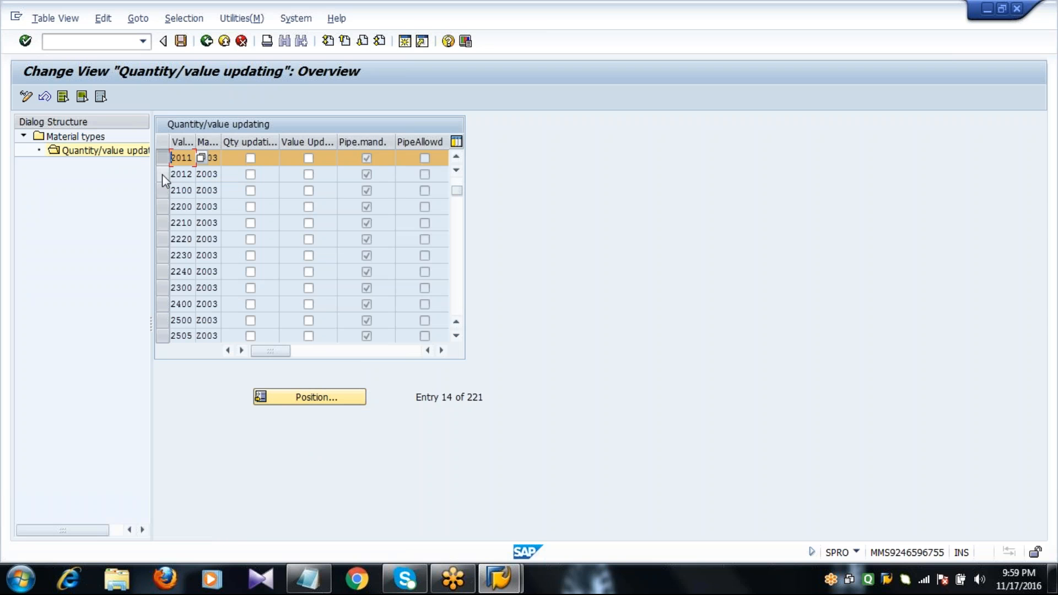
click(162, 174)
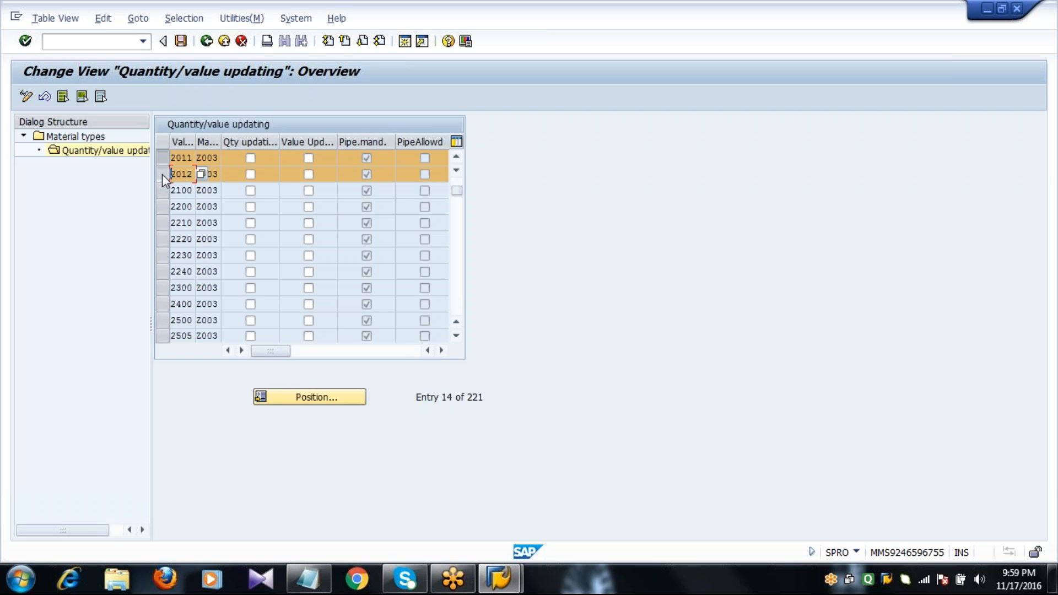
click(252, 158)
click(309, 158)
click(249, 175)
click(309, 179)
click(181, 41)
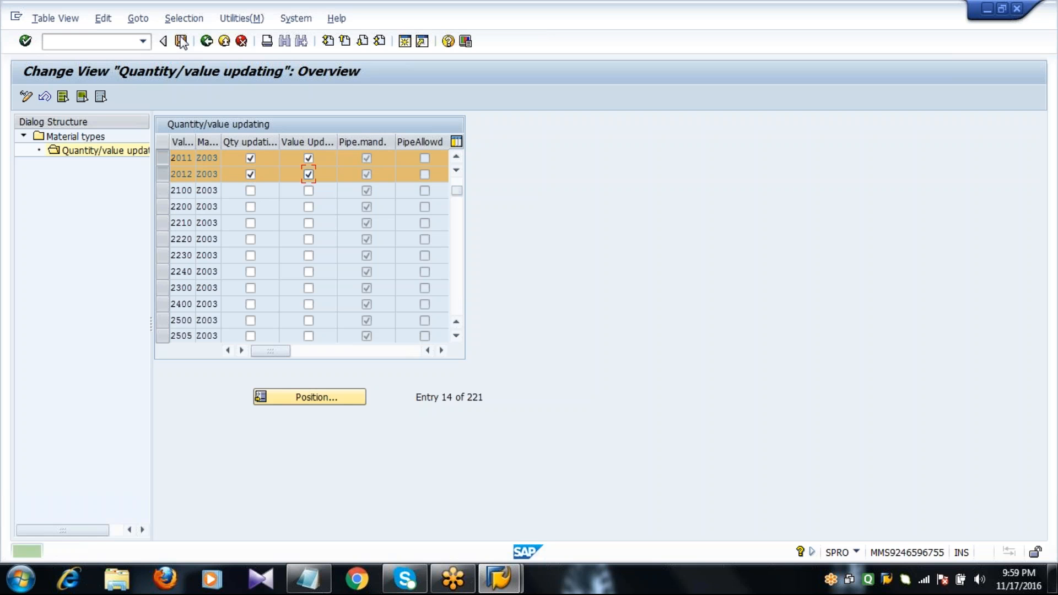
click(206, 42)
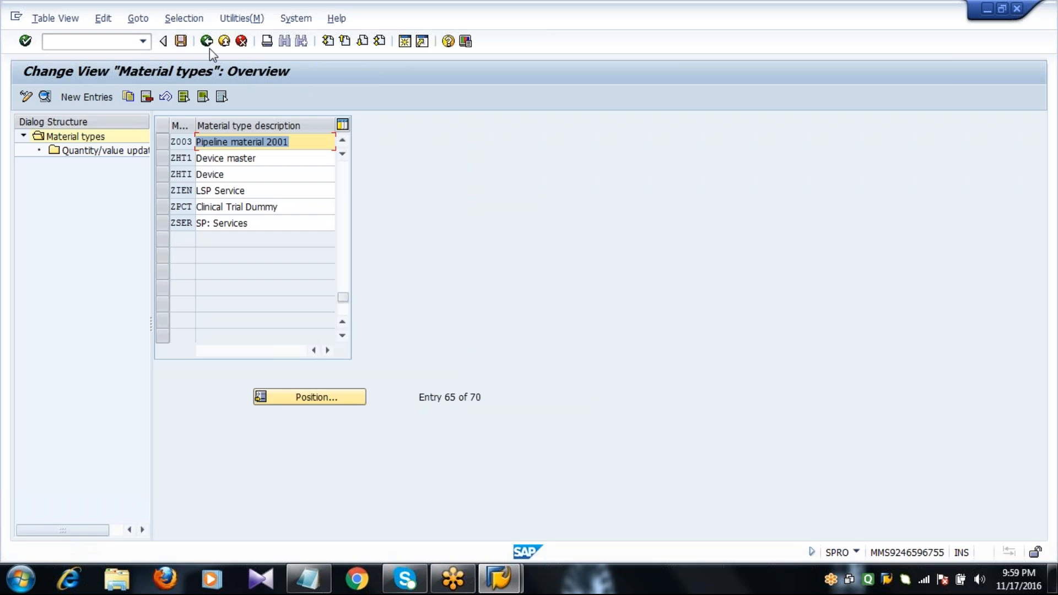
Find material type LEIH in the overview and start a copy of it under the new key Z004.
click(288, 398)
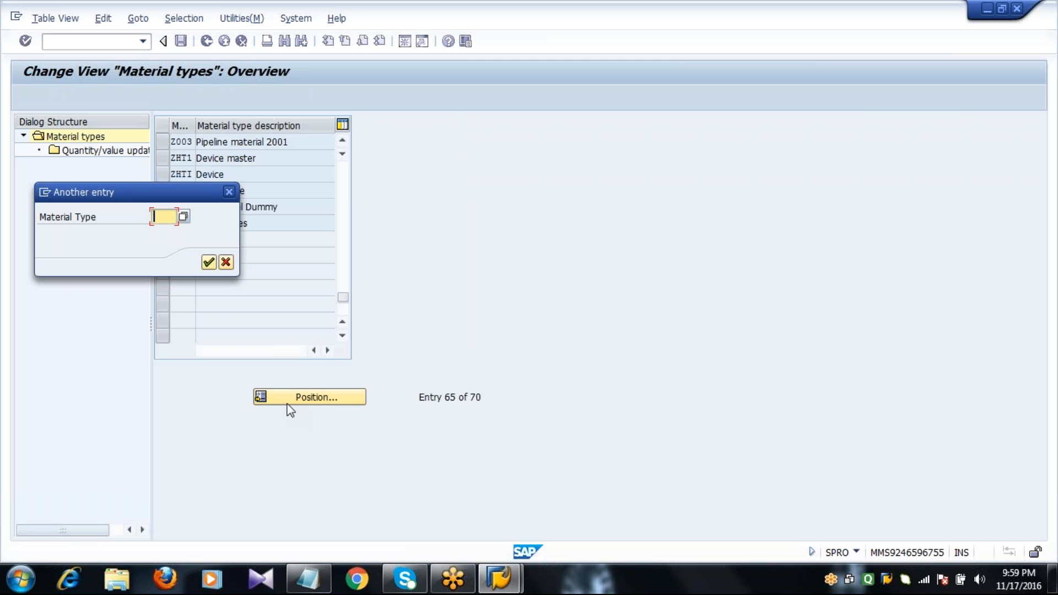
text(LEIH)
key(Return)
click(161, 142)
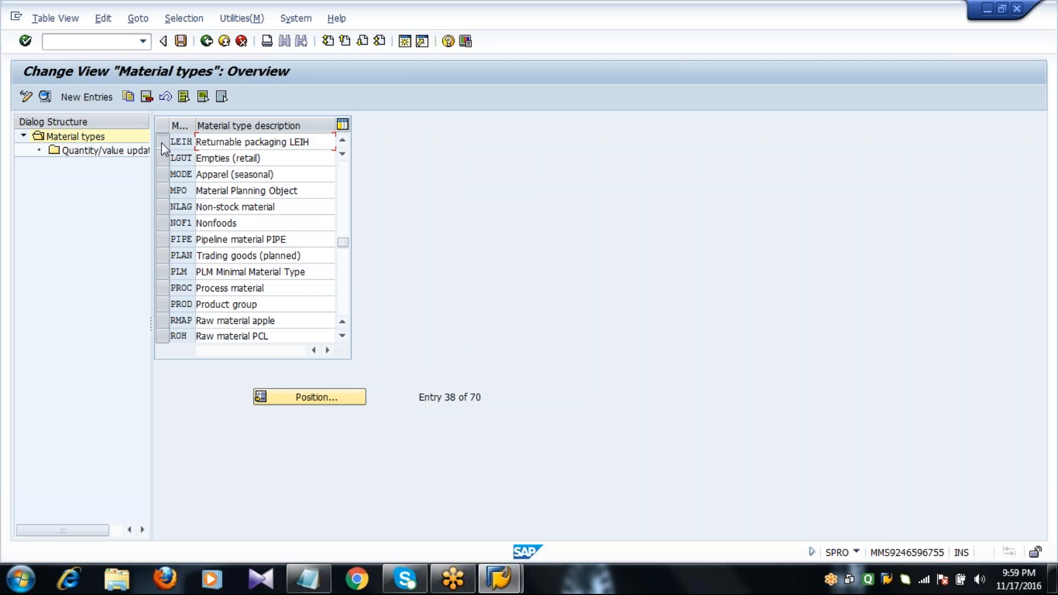
click(128, 97)
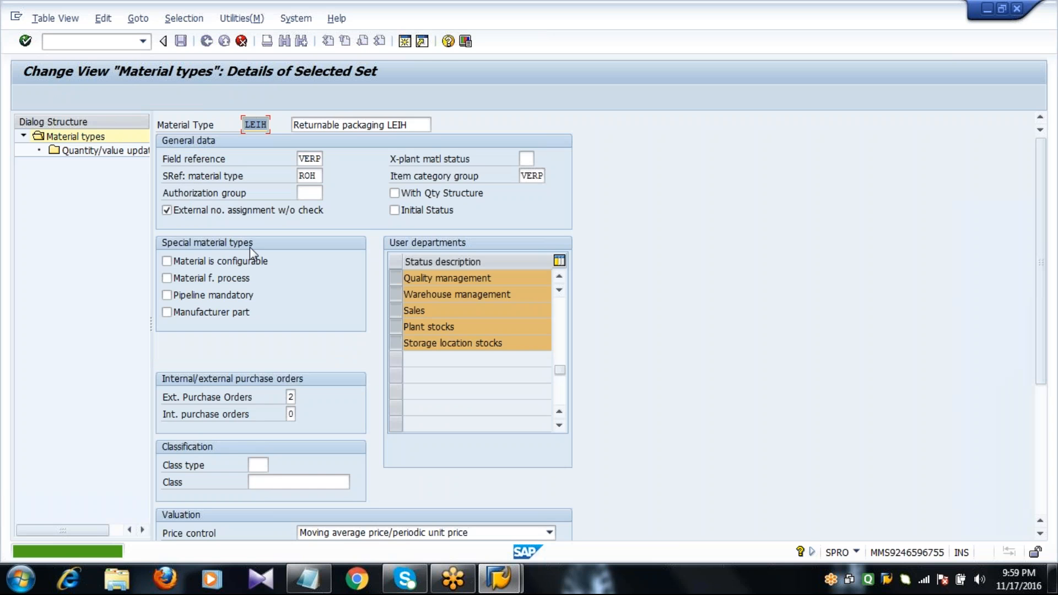
text(Z004)
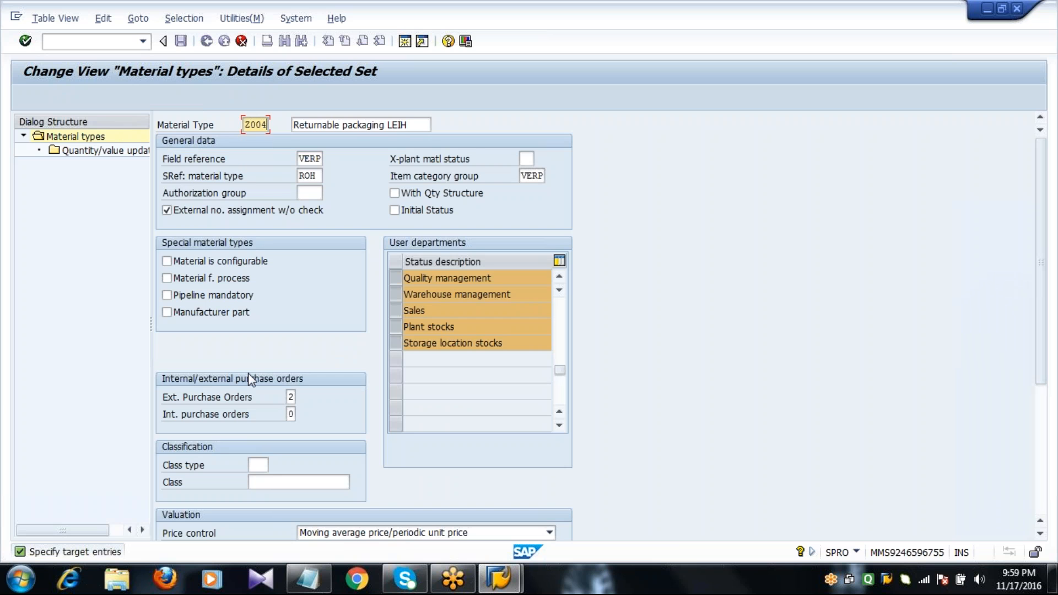
Change the description of the copied material type Z004 to Returnable packaging 2001 and proceed with the copy.
key(Tab)
key(End)
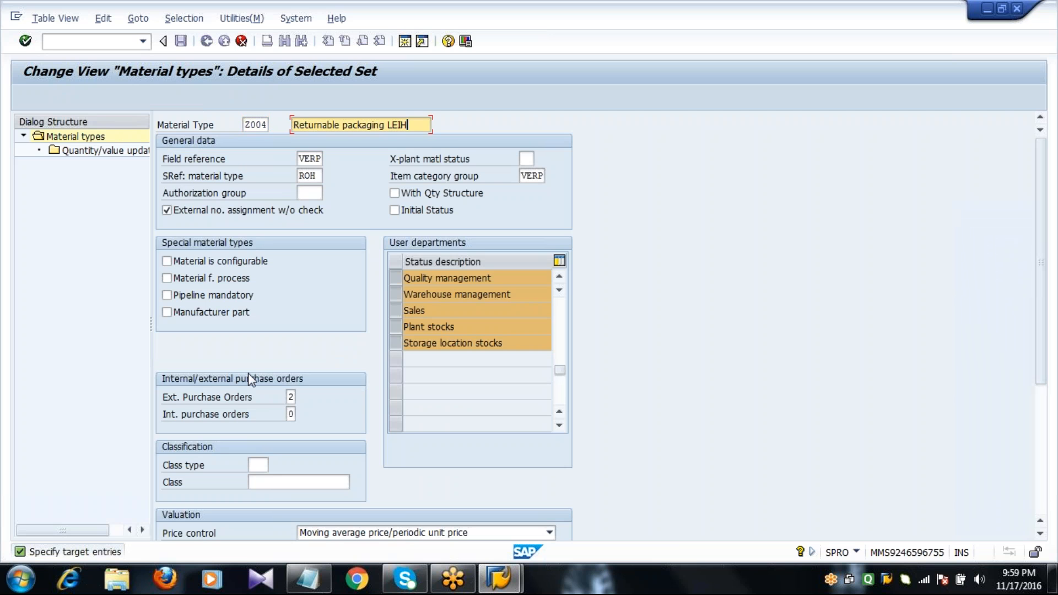
key(BackSpace)
key(BackSpace)
key(BackSpace)
key(BackSpace)
text(2001)
key(Return)
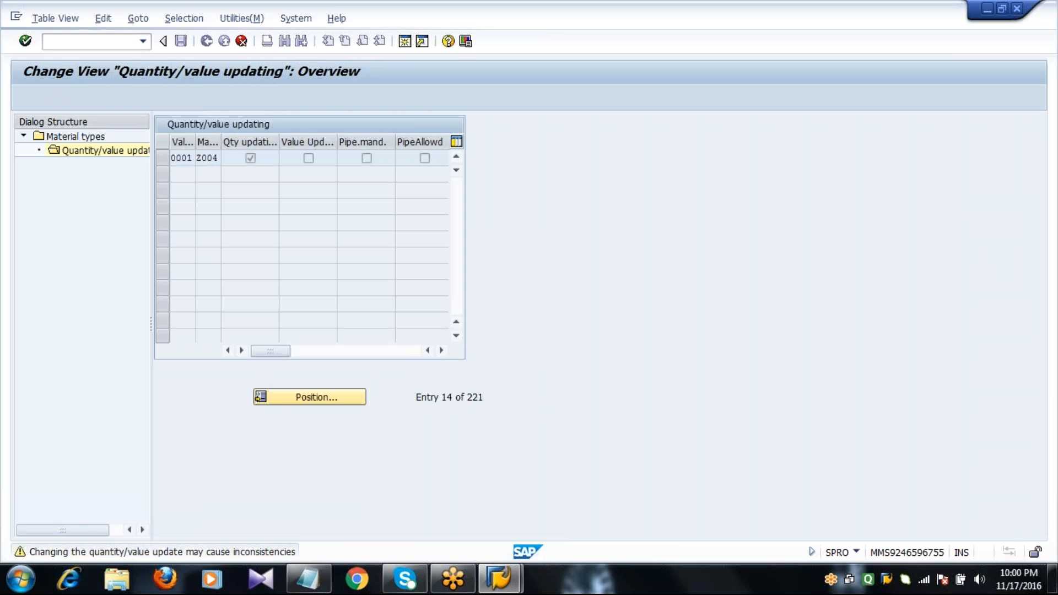
Finish and save the copied material type Z004, and open its details.
key(Return)
click(180, 42)
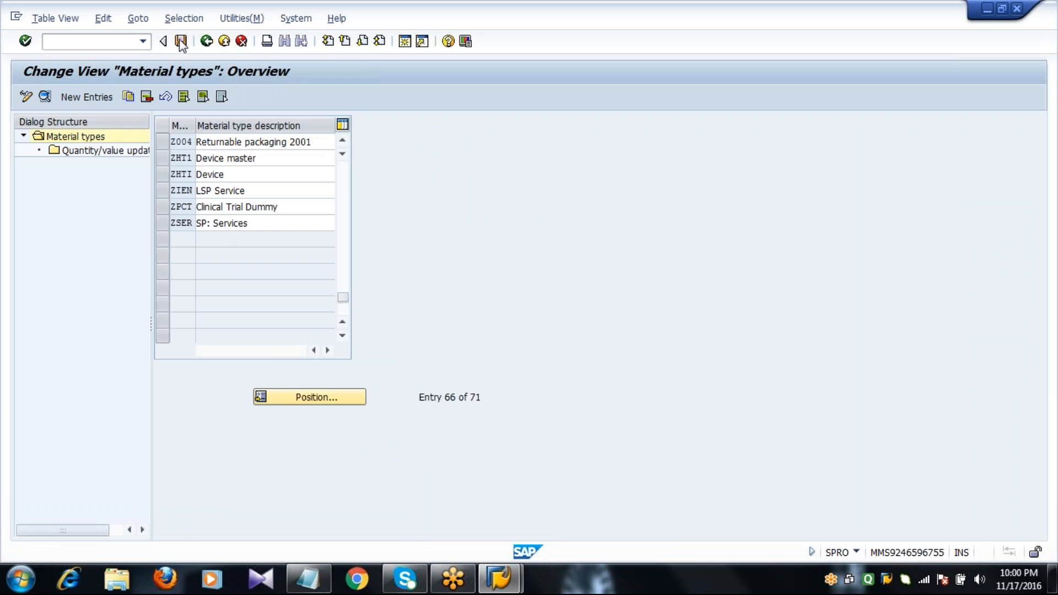
click(163, 145)
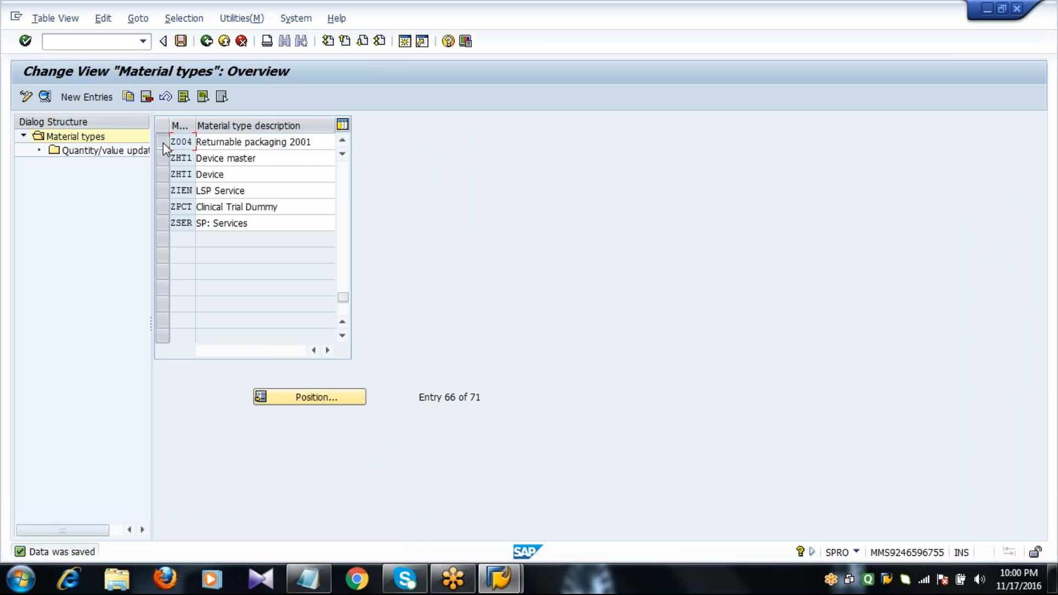
click(46, 98)
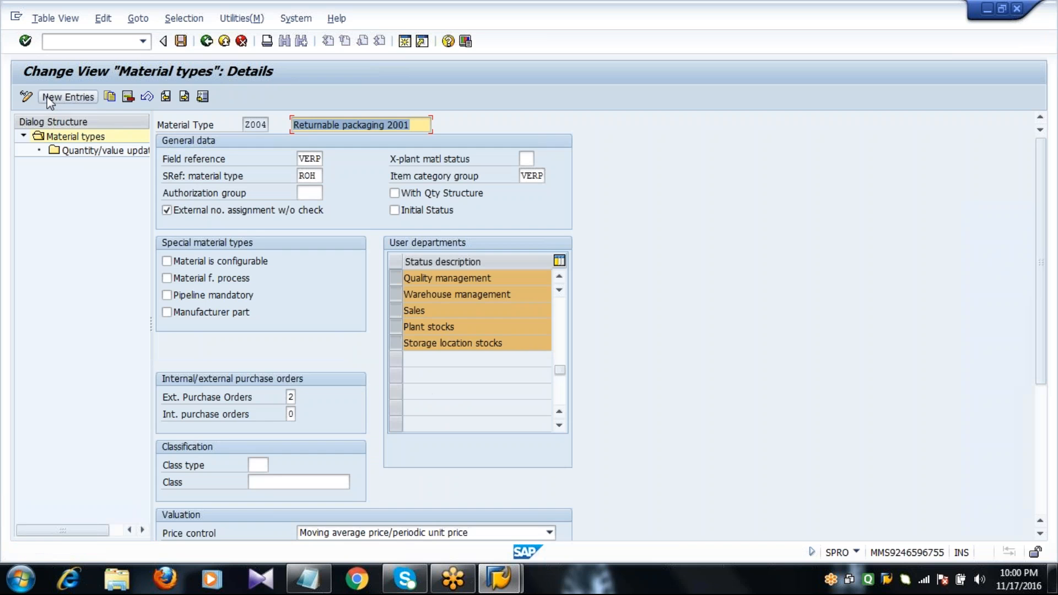
Review the user departments and purchase order settings of Z004, and choose Moving average price/periodic unit price as its price control.
click(561, 309)
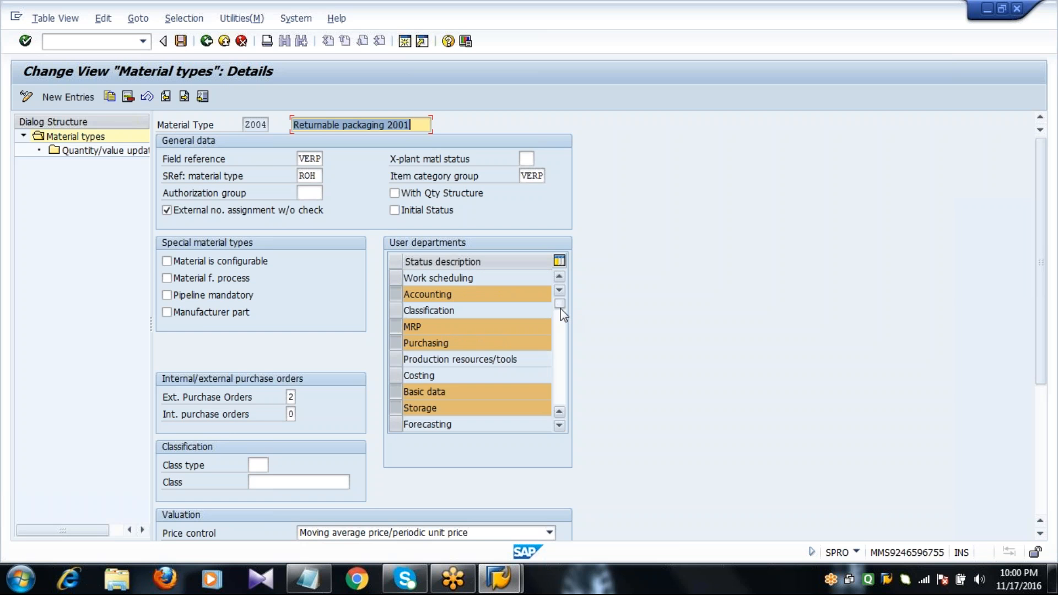
click(292, 395)
click(293, 415)
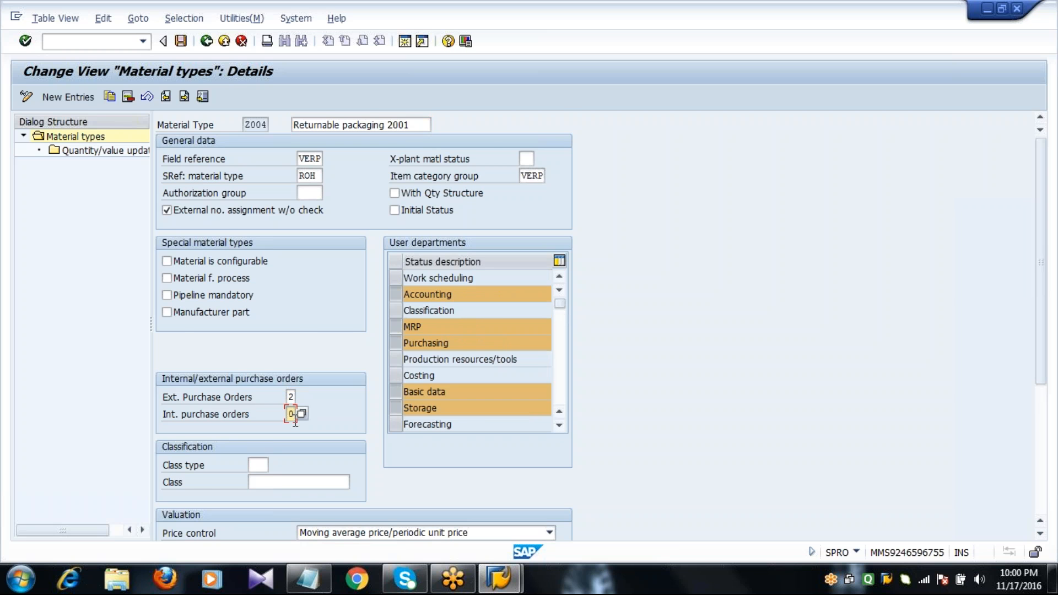
scroll(295, 422, down, 5)
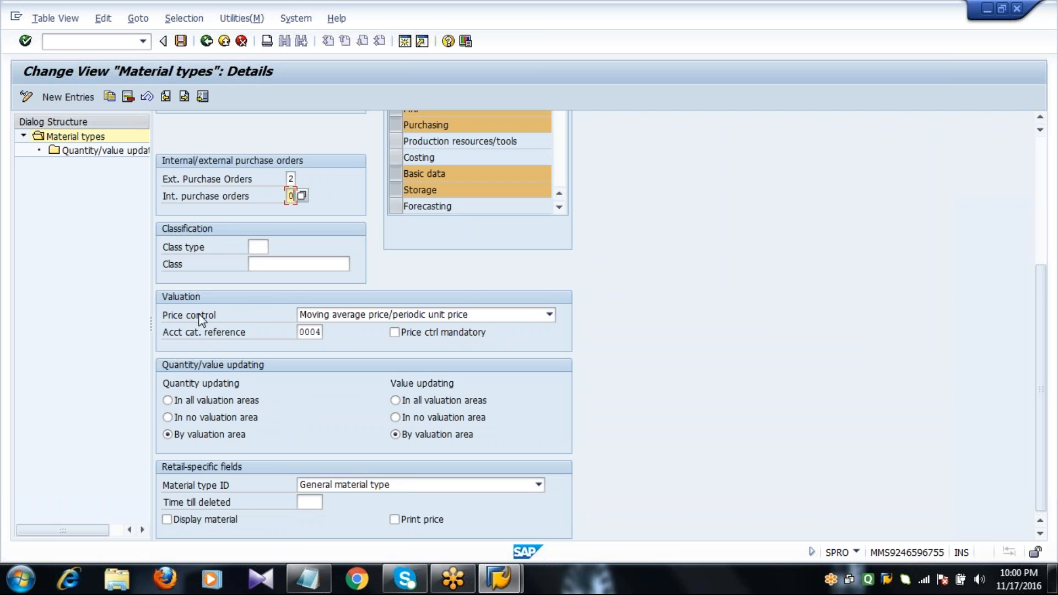
click(332, 315)
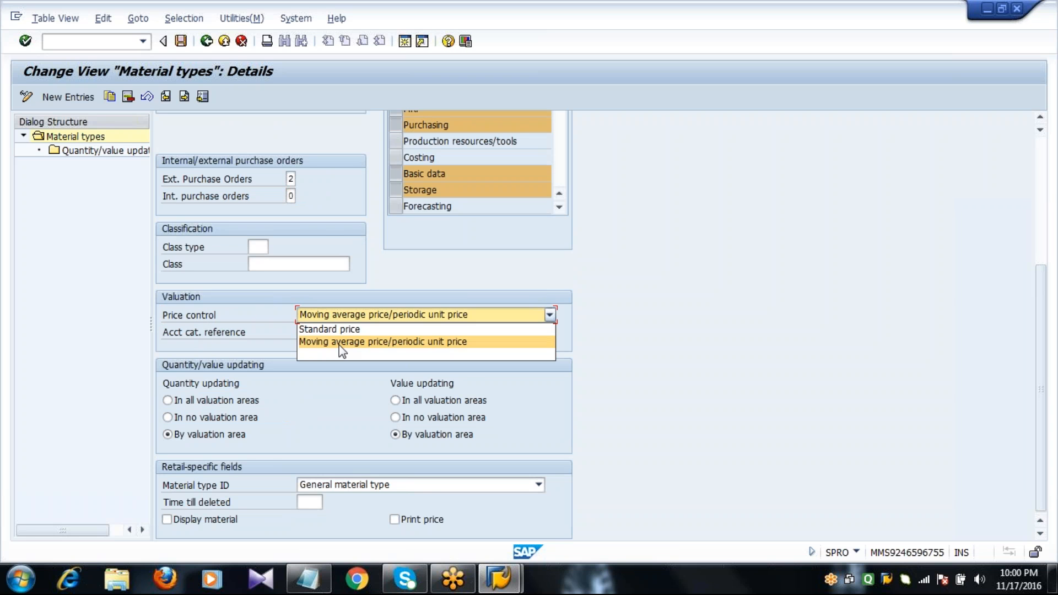
click(340, 343)
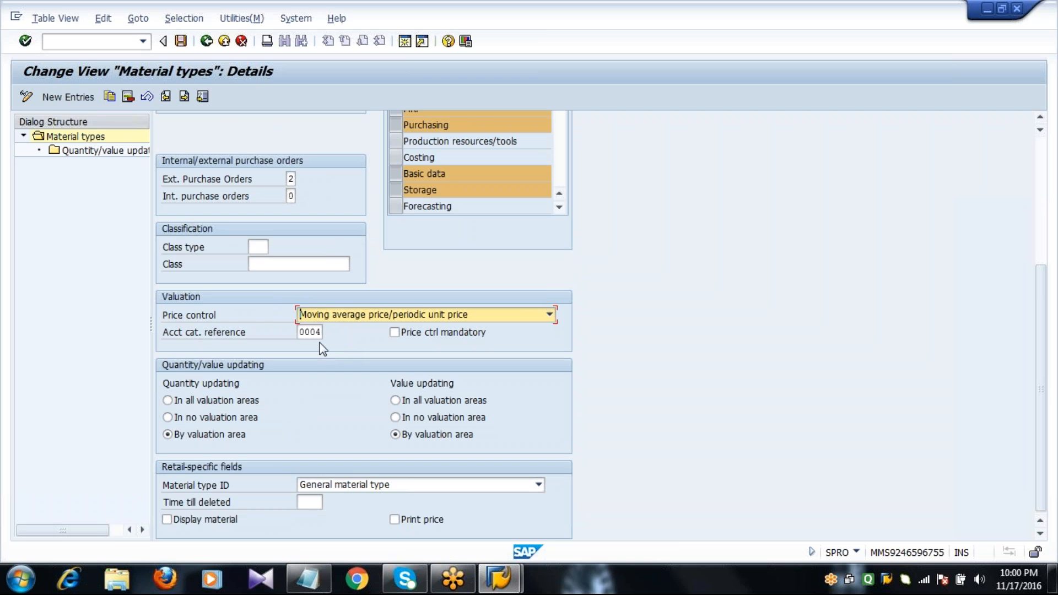
Choose 0004, Reference for packaging, as the account category reference of Z004.
click(322, 331)
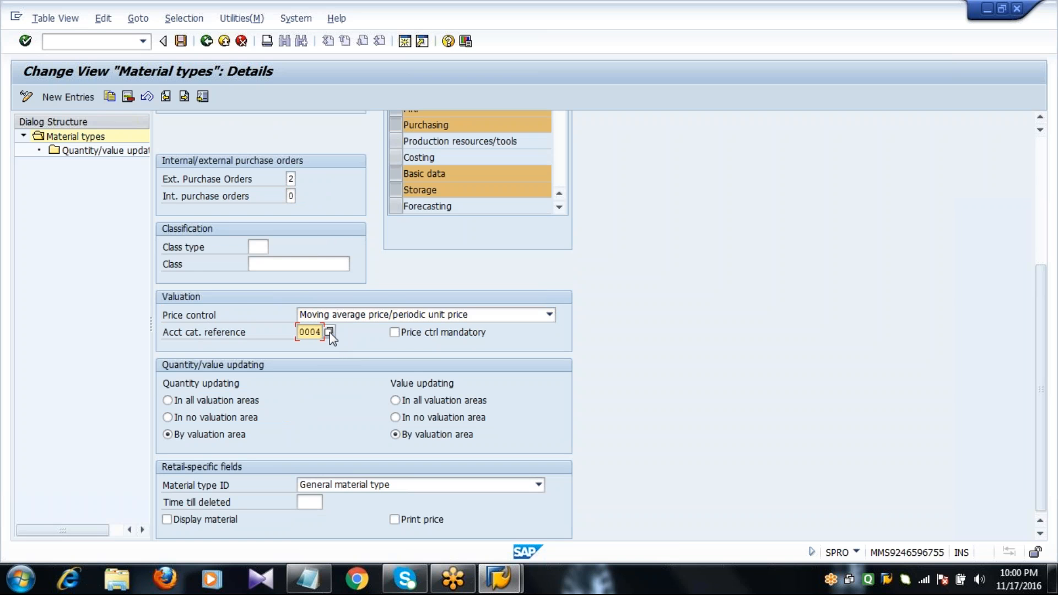
click(330, 332)
click(358, 297)
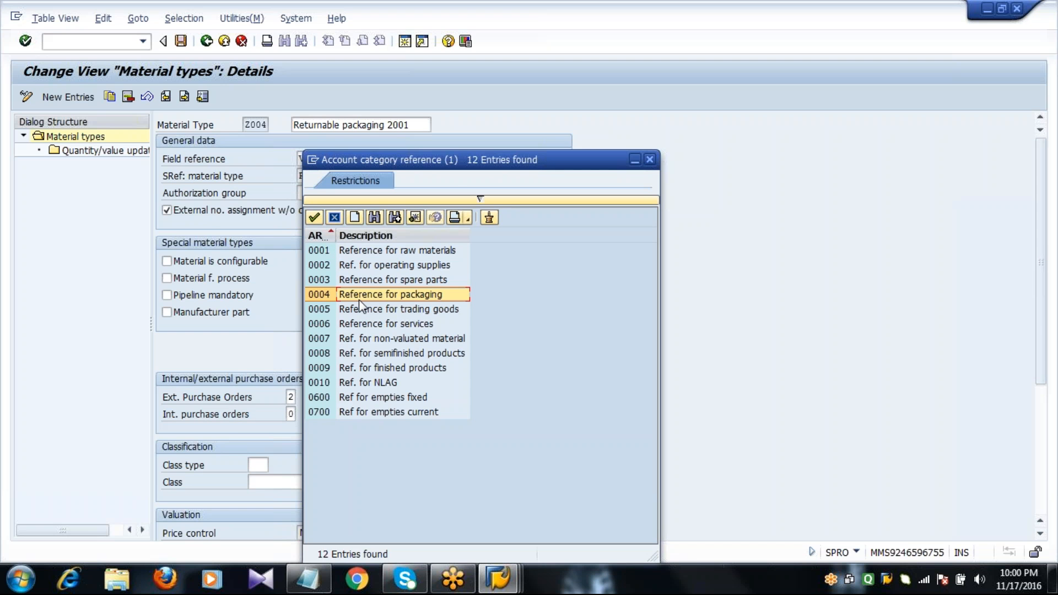
double_click(359, 299)
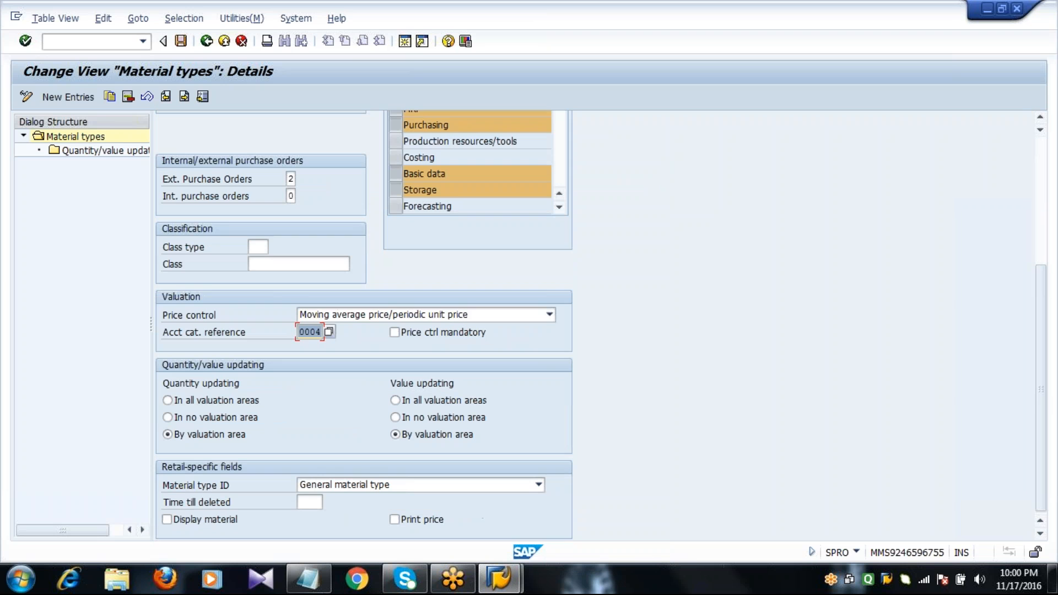
Keep quantity and value updating of Z004 by valuation area, save the details, and return to the material types overview.
click(230, 384)
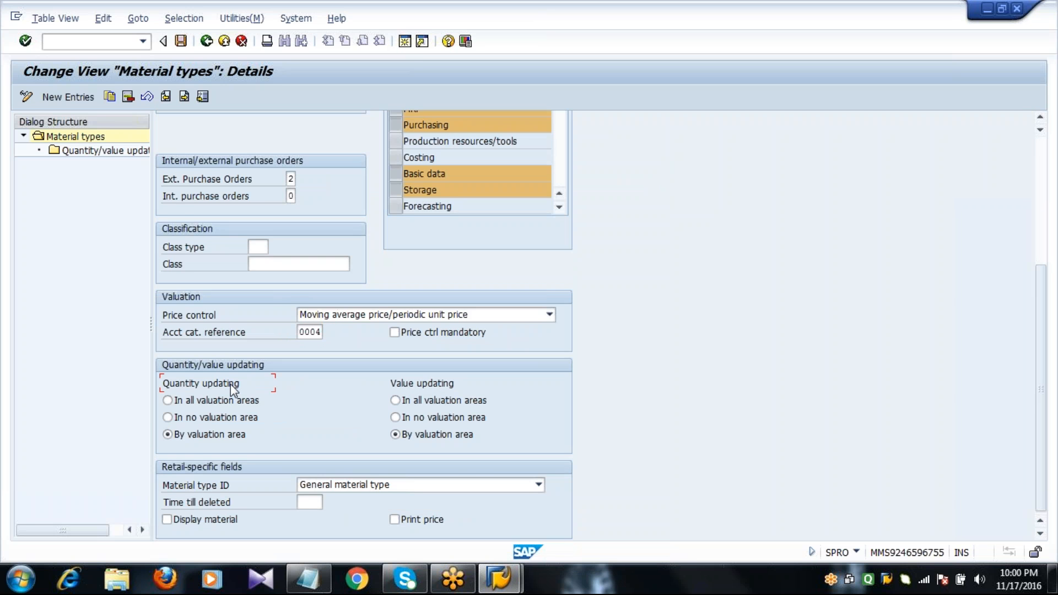
click(220, 435)
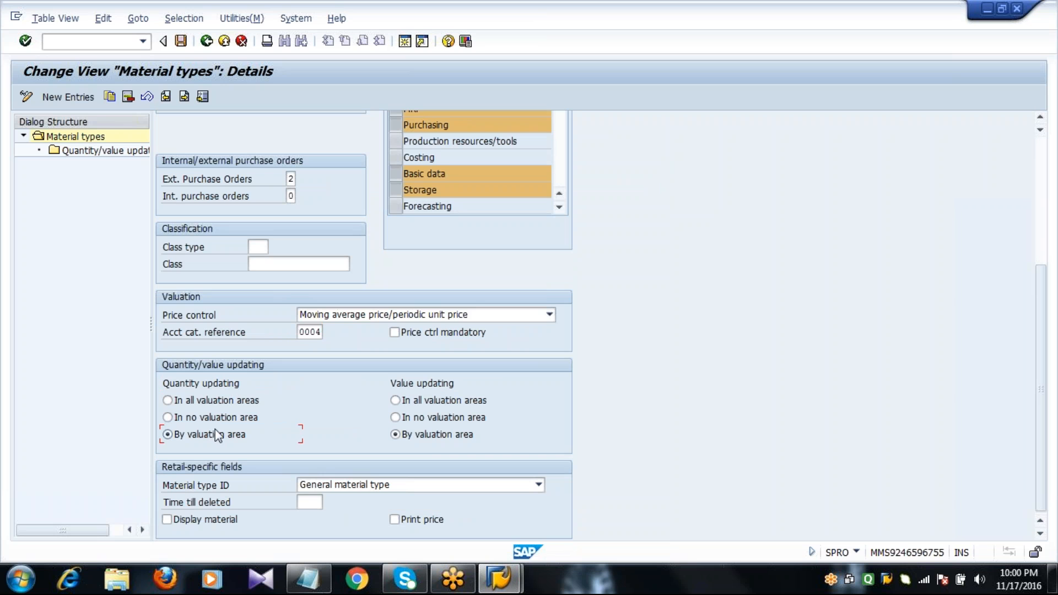
click(406, 385)
click(180, 41)
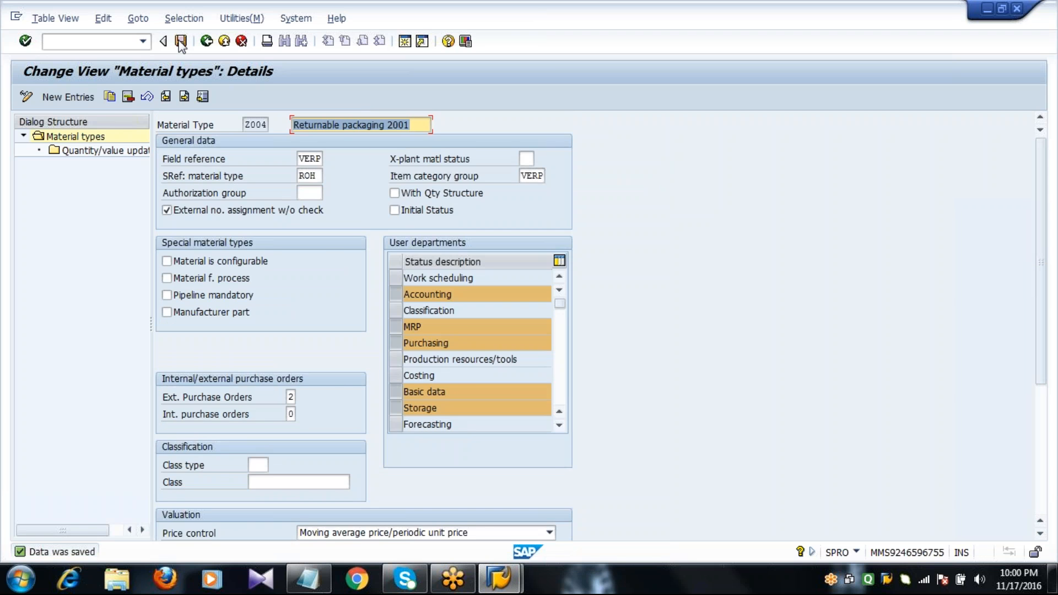
key(F3)
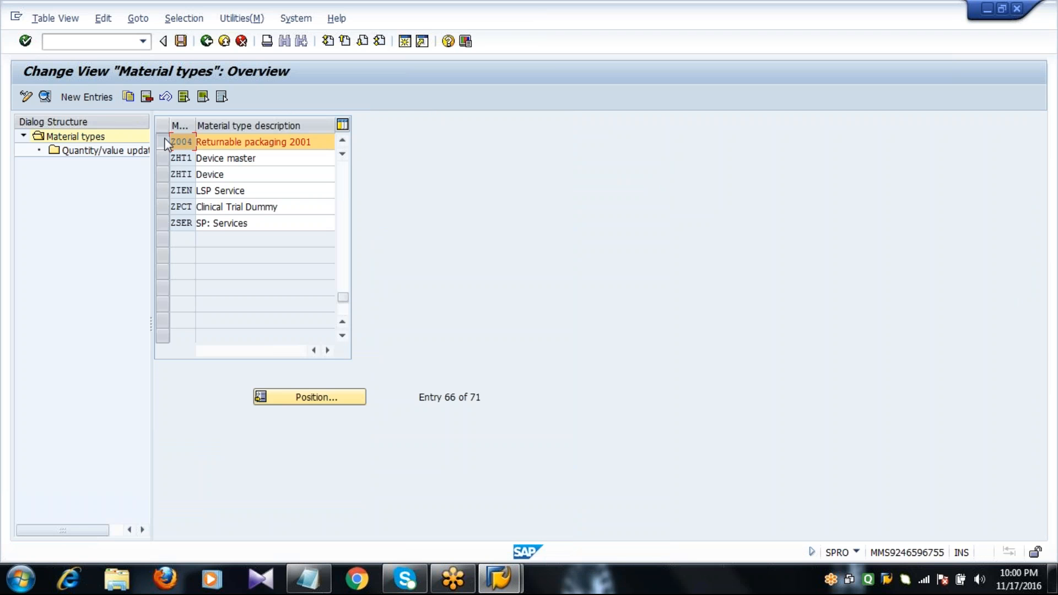
Open the quantity/value updating entries of Z004 and position the list at valuation area 2011.
double_click(114, 151)
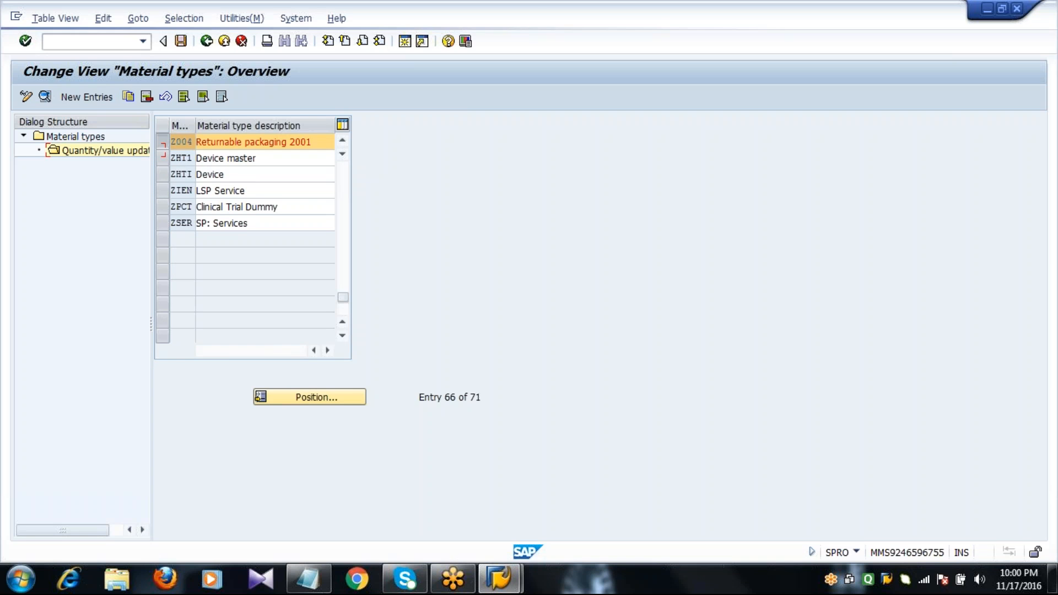
click(306, 399)
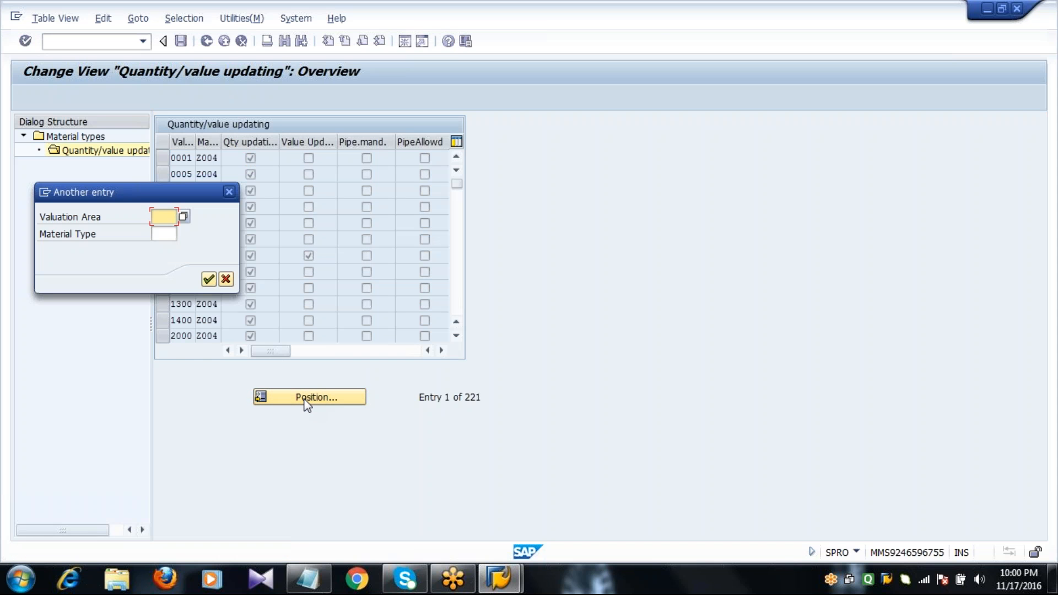
text(2011)
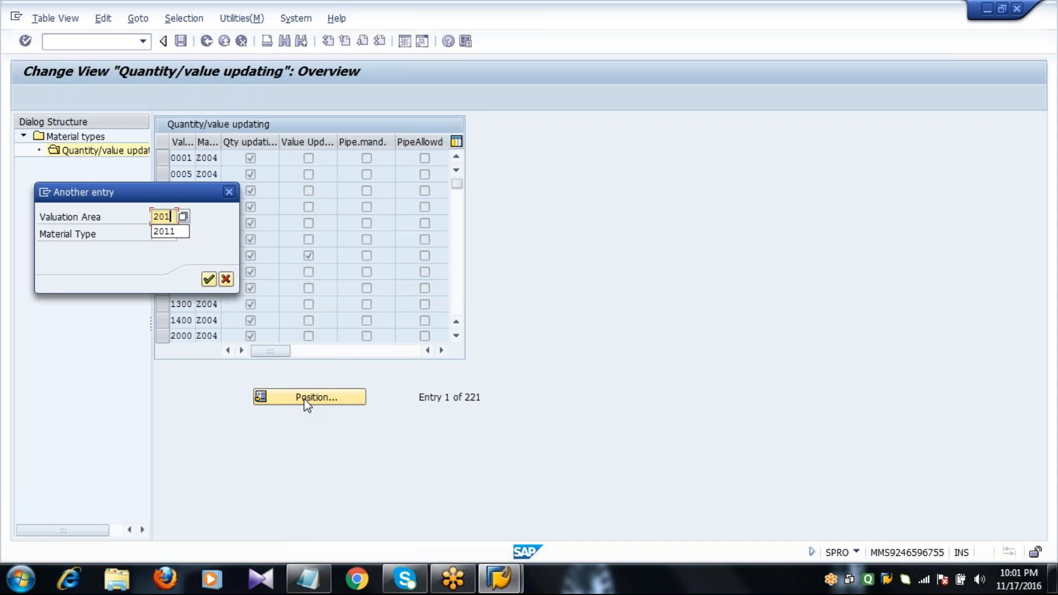
key(Tab)
text(Z004)
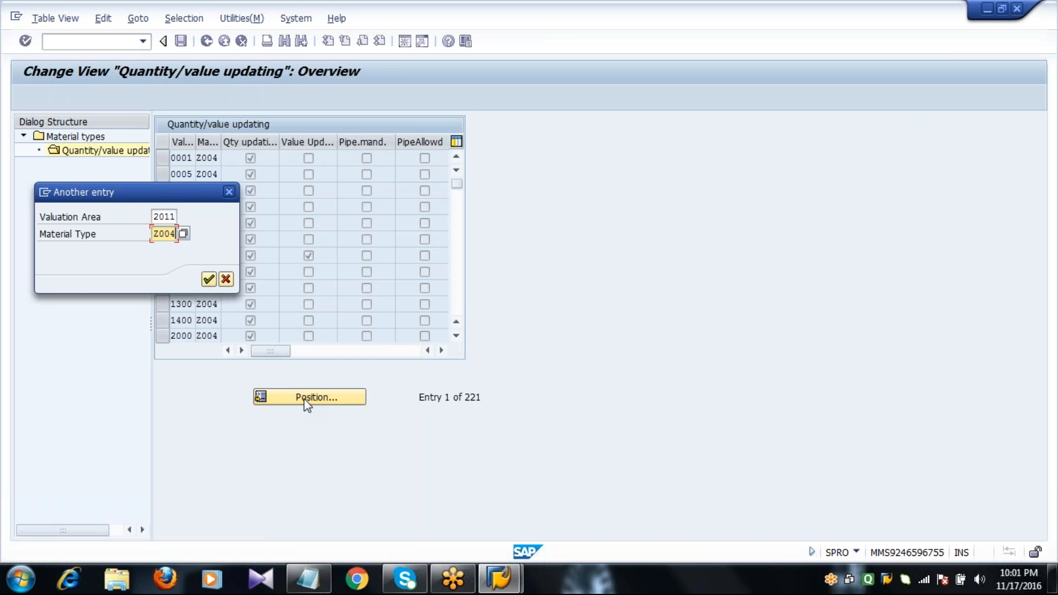
key(Return)
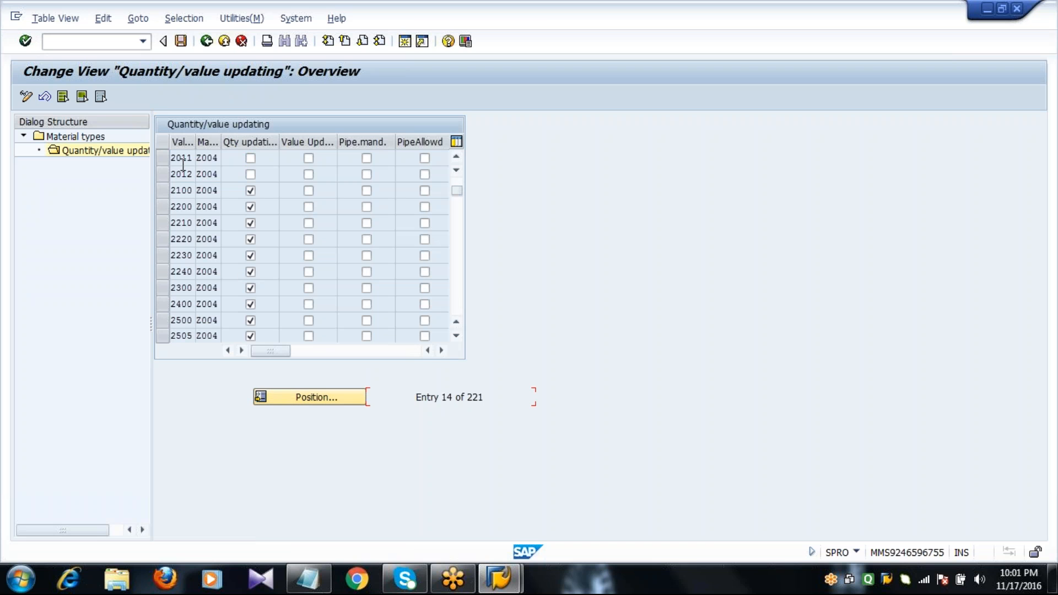
Enable quantity and value updating of Z004 for valuation areas 2011 and 2012, save, and return to the material types overview.
click(165, 160)
click(163, 176)
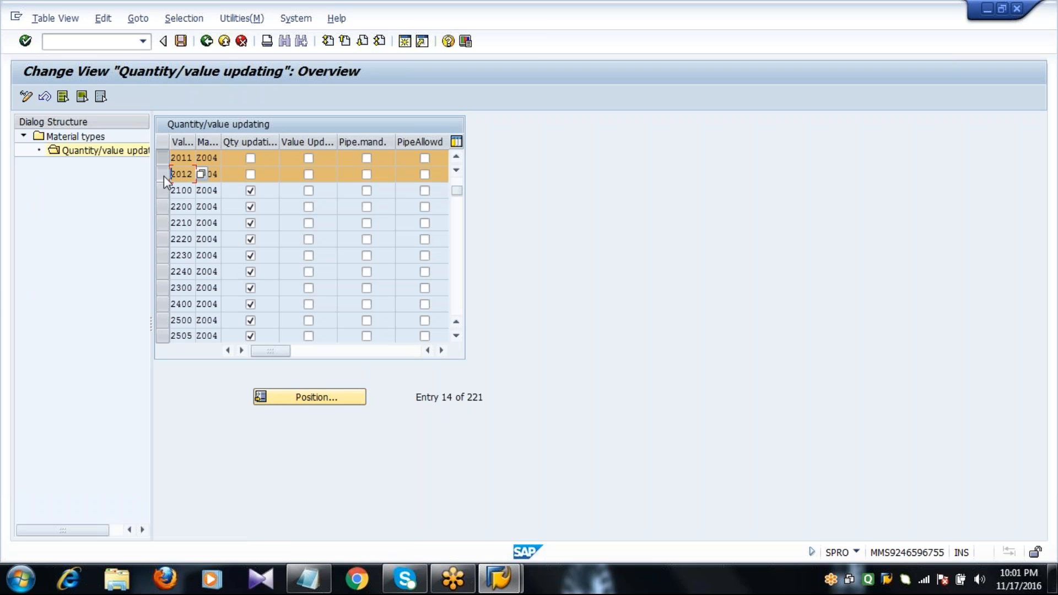
click(251, 158)
click(306, 159)
click(251, 174)
click(308, 175)
click(182, 42)
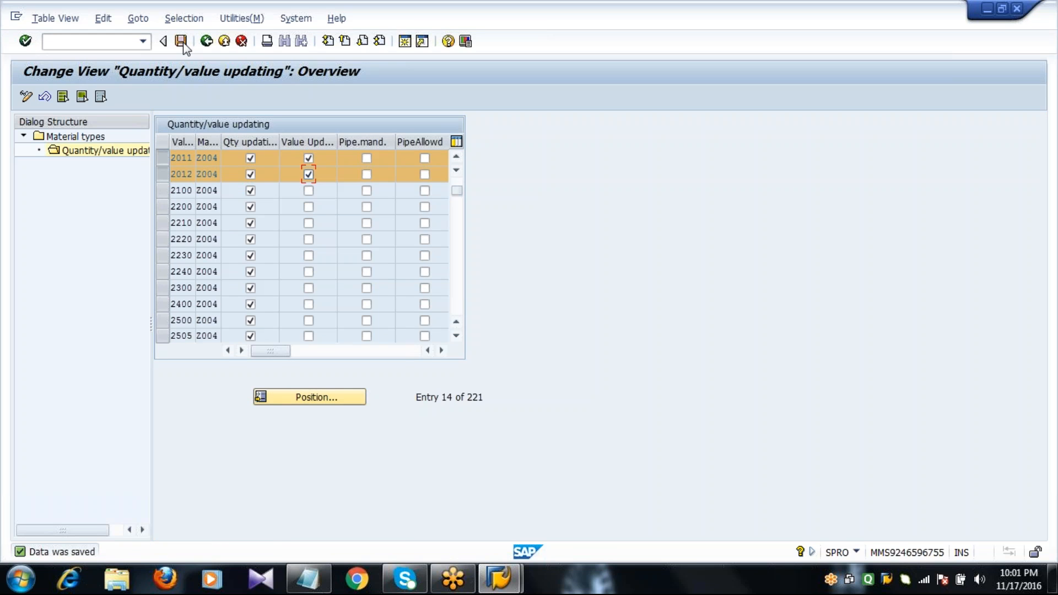
key(F3)
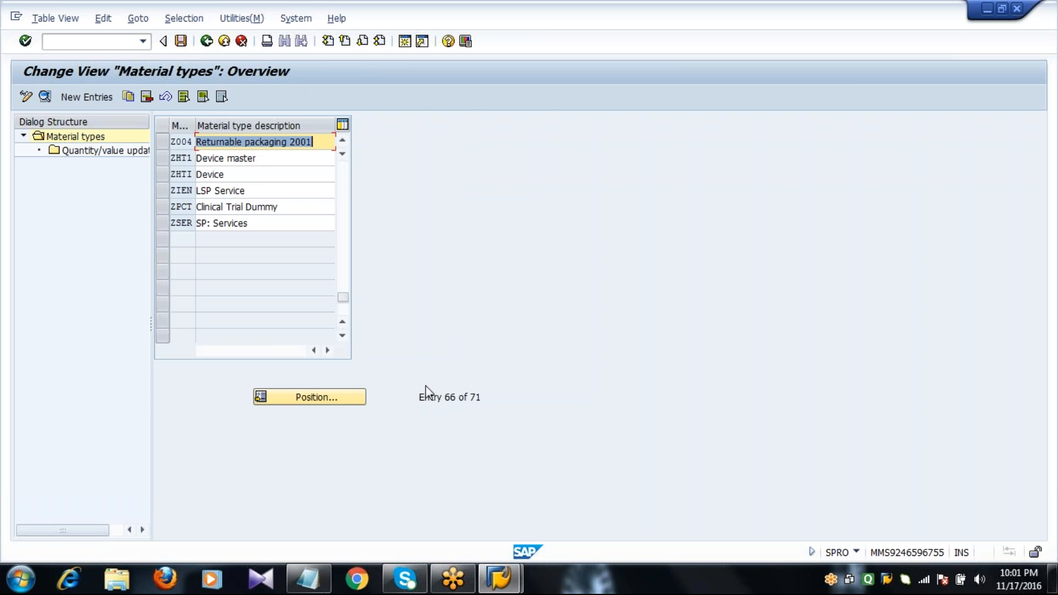
Switch to the MM - Part1 notes in Notepad and add the line ROH - Z001 below the number ranges item.
click(307, 578)
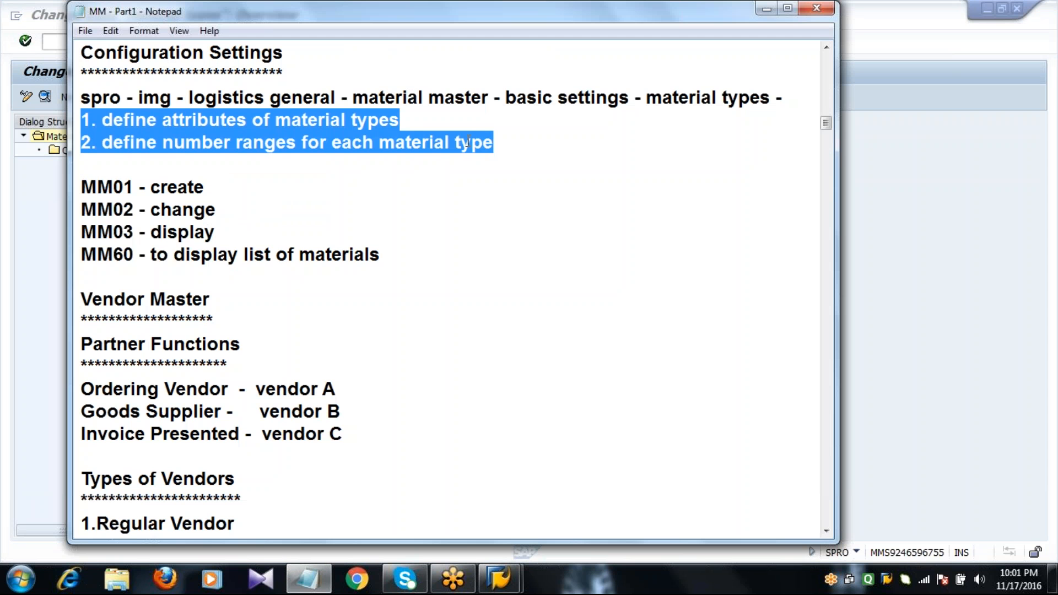
click(514, 141)
key(Return)
key(Return)
key(Return)
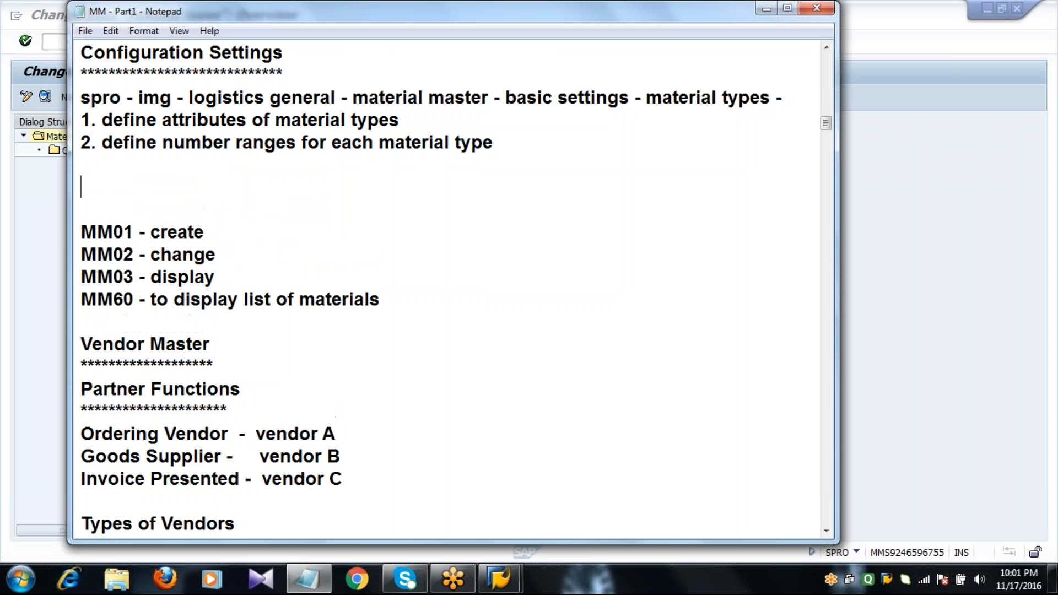
key(Up)
text(R)
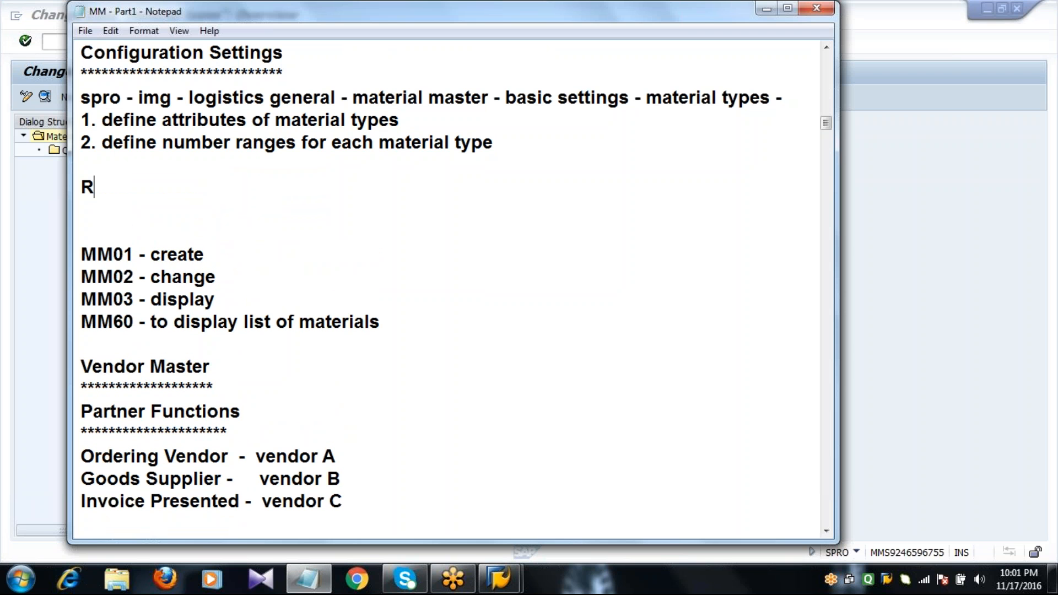
text(OH - Z001)
key(Return)
Continue the list in the notes with the lines FERT - Z002, PIPE - Z003 and LEIH - Z004.
text(F)
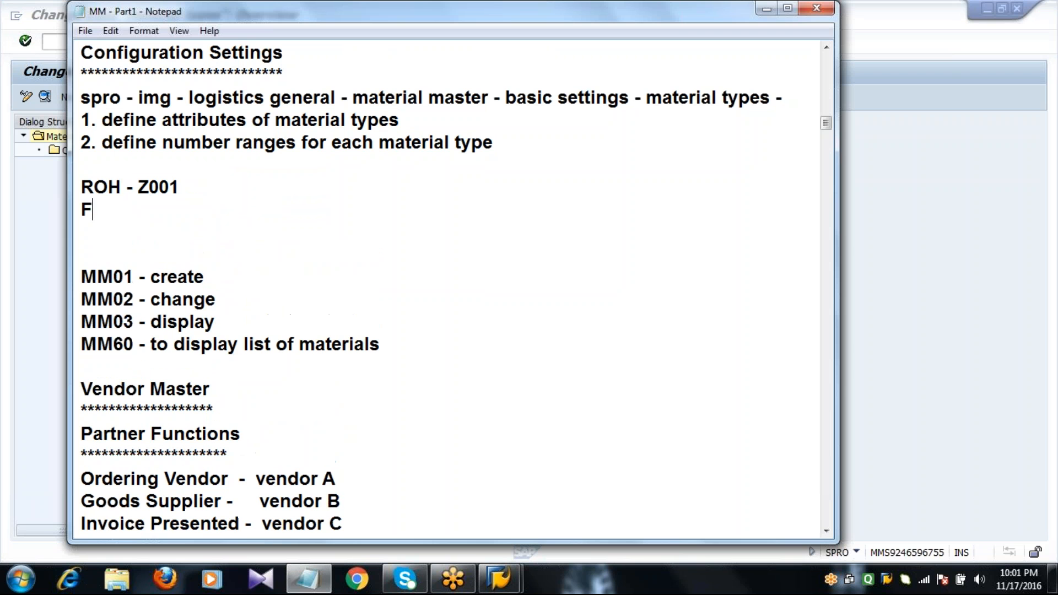
text(ERT - Z002)
key(Return)
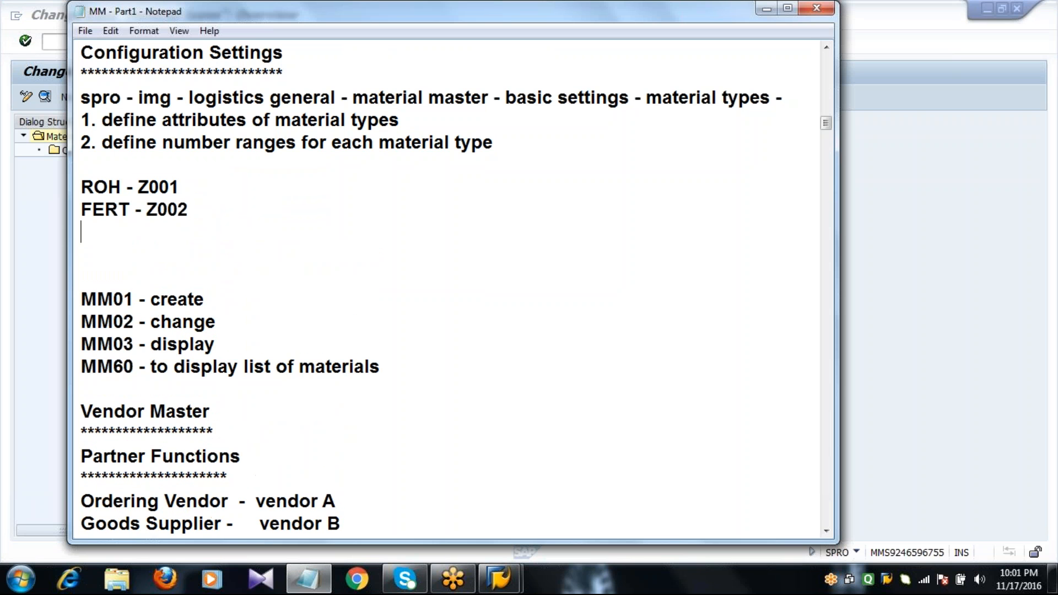
text(PIPE - Z003)
key(Return)
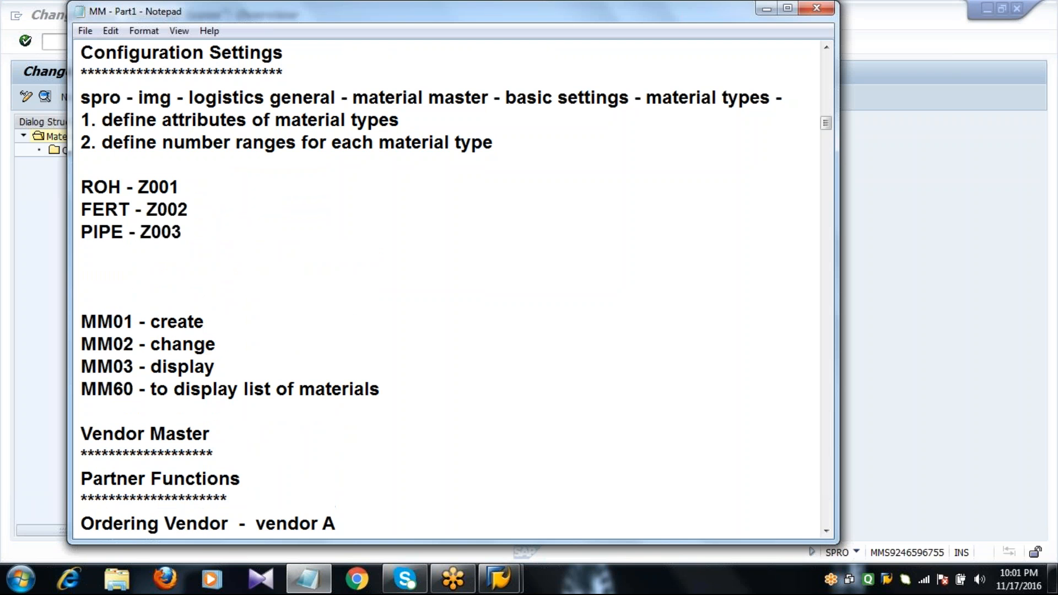
text(LEIH - Z004)
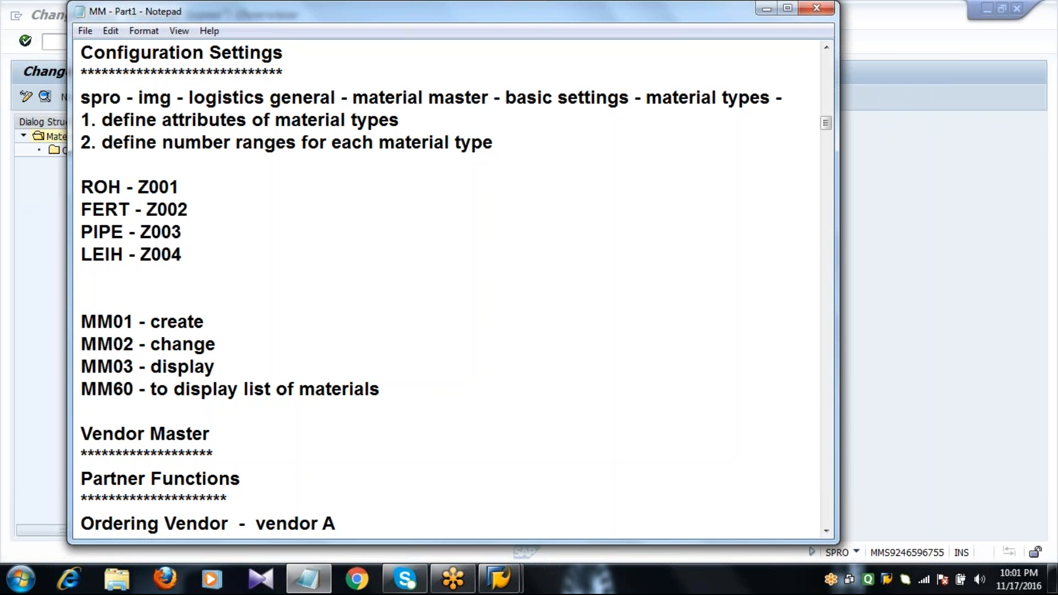
Close the material type list with a line reading ETC........, separated by a blank line.
key(Return)
key(Return)
text(ET)
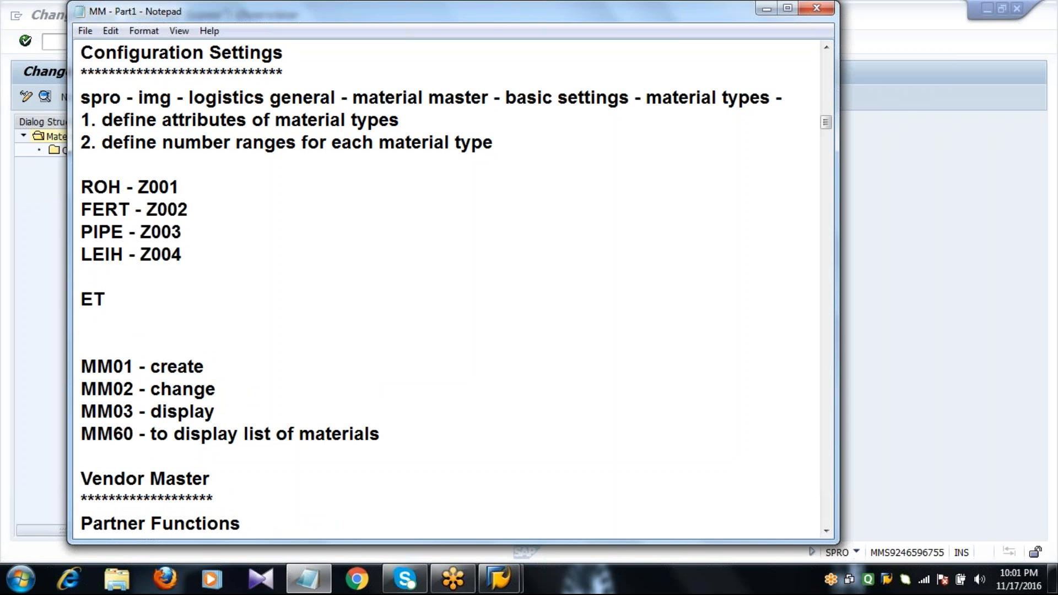
text(C........)
key(Up)
Switch back to SAP, leave the material types overview, and open the number range intervals for each material type for maintenance.
click(38, 278)
click(206, 42)
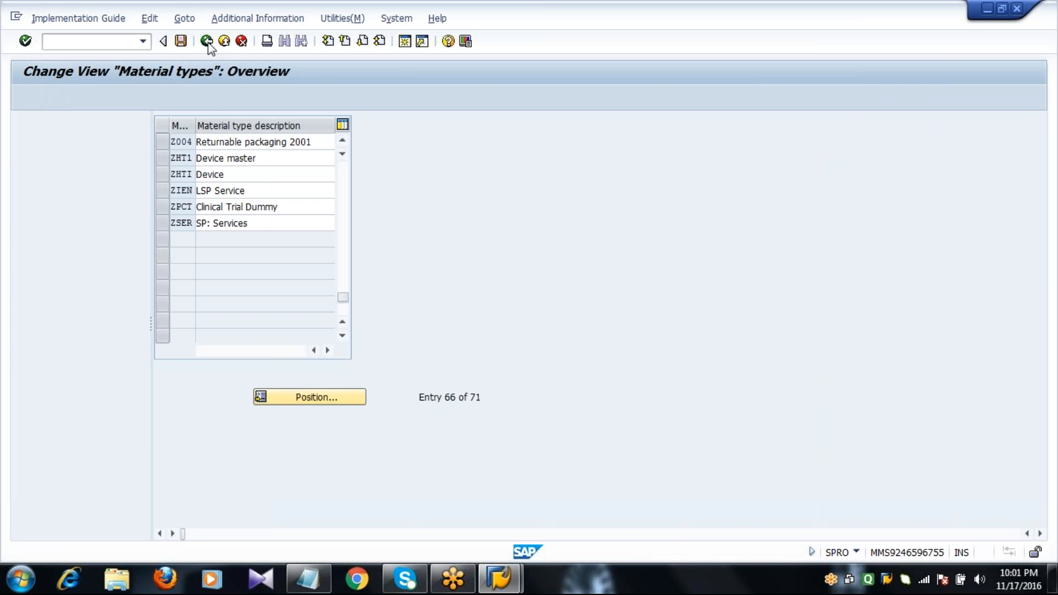
click(199, 321)
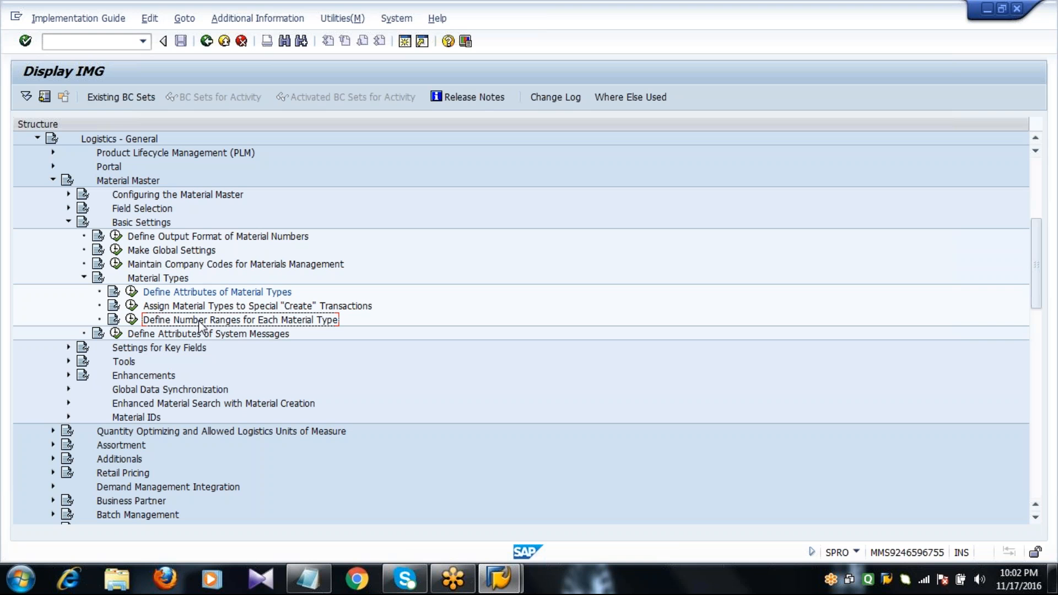
click(131, 320)
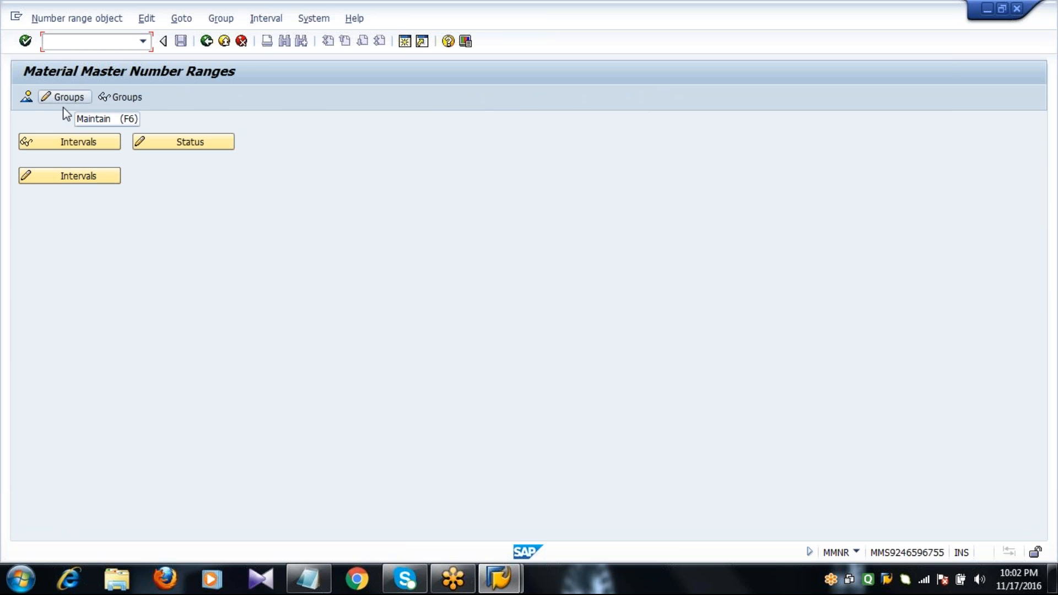
click(62, 177)
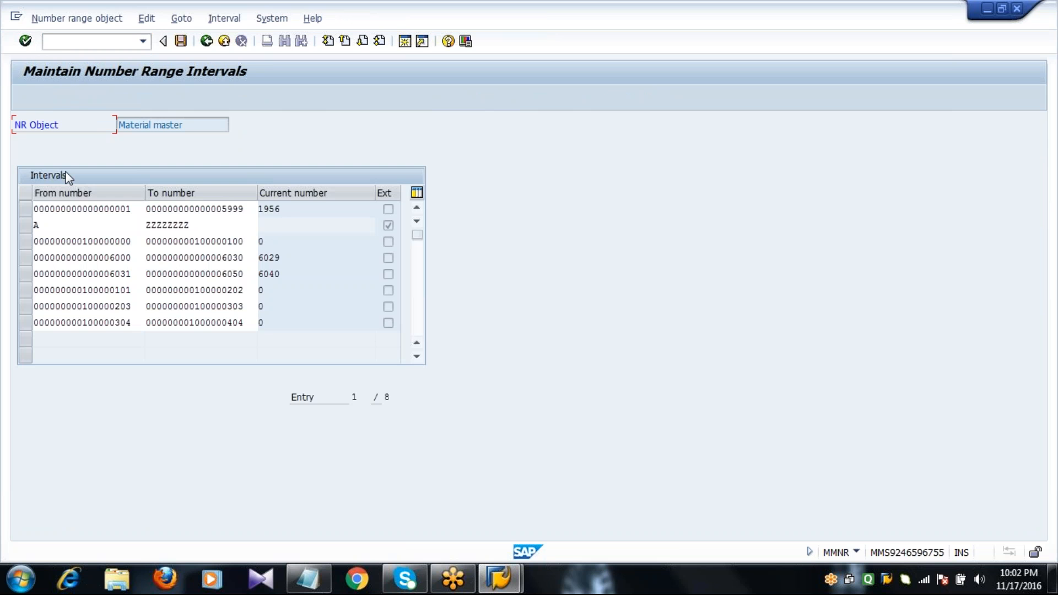
click(206, 41)
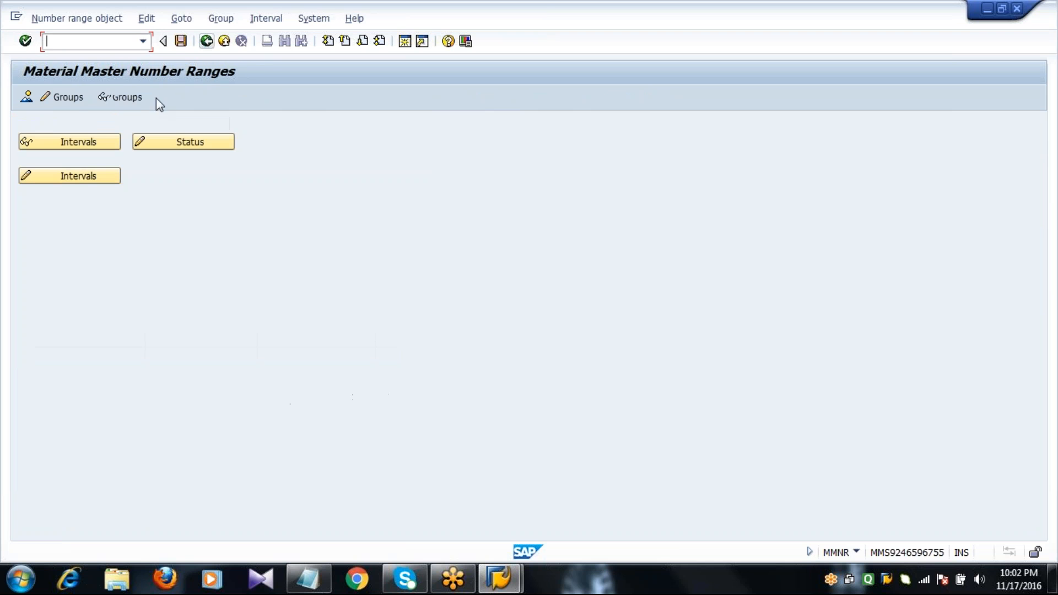
click(70, 103)
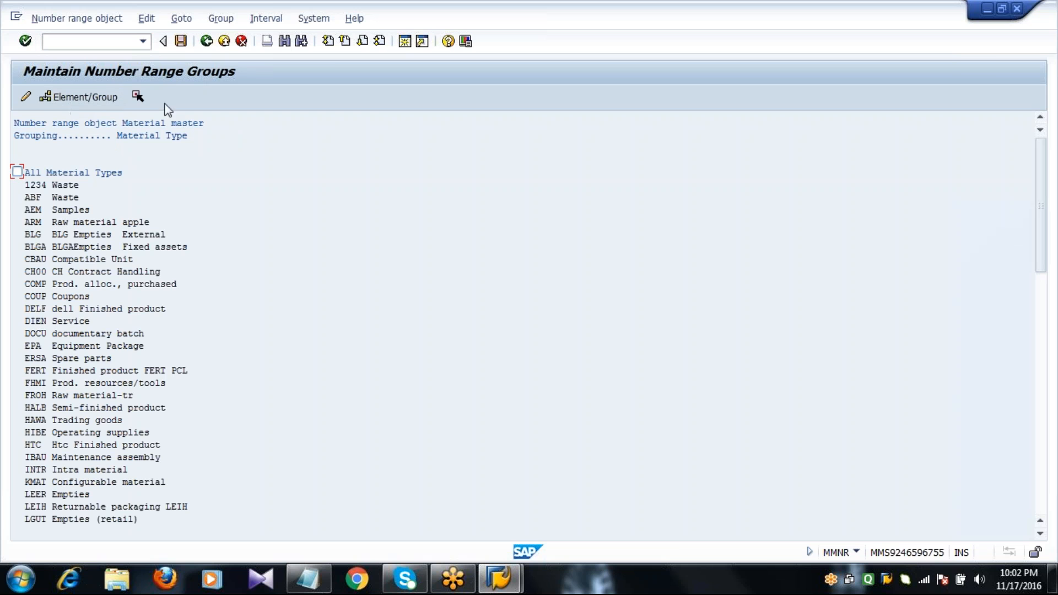
click(220, 19)
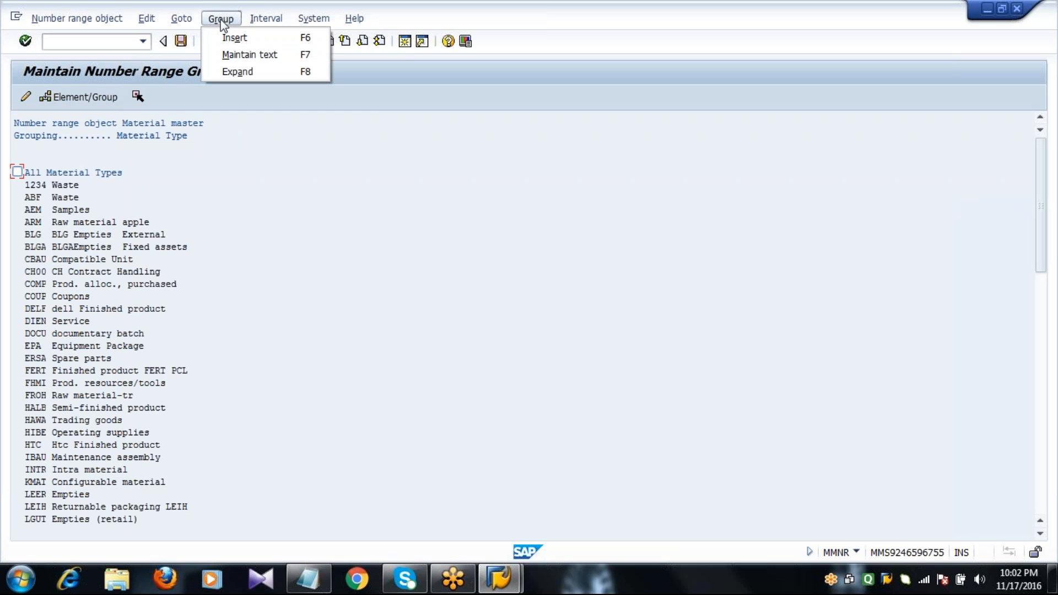
click(253, 38)
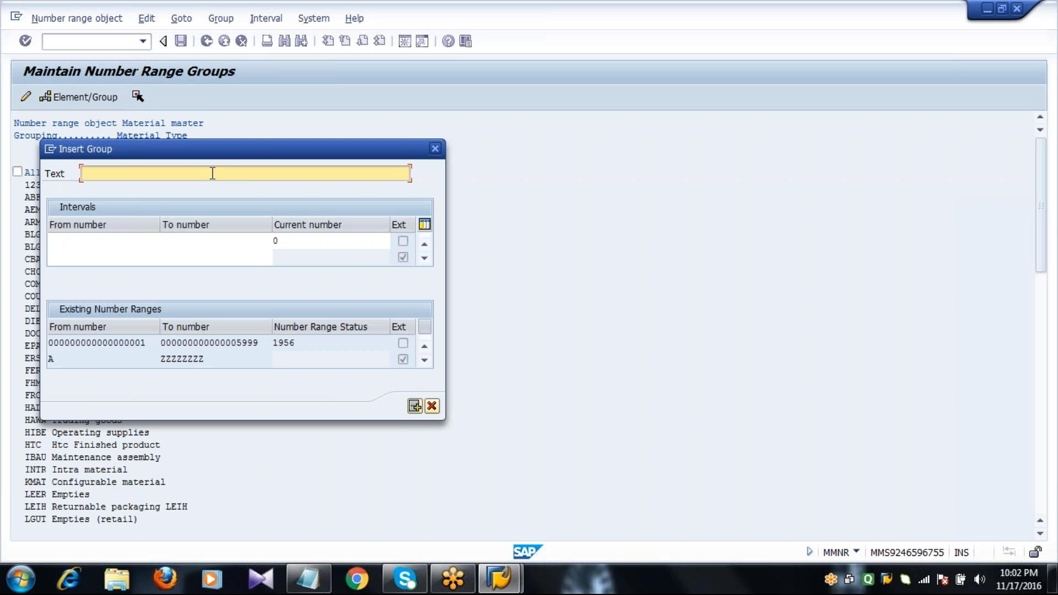
click(432, 407)
click(207, 42)
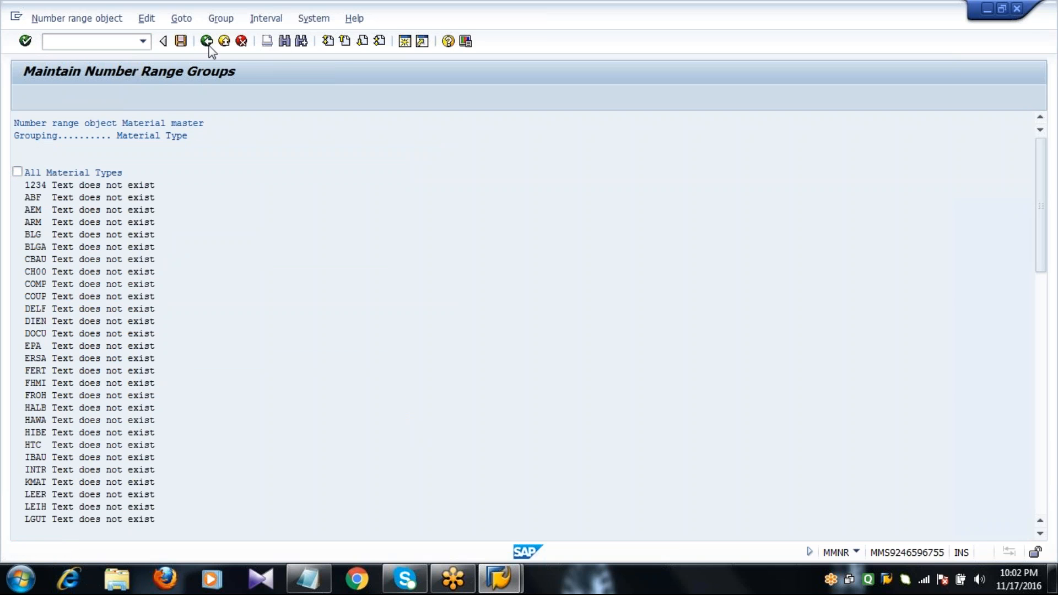
click(207, 42)
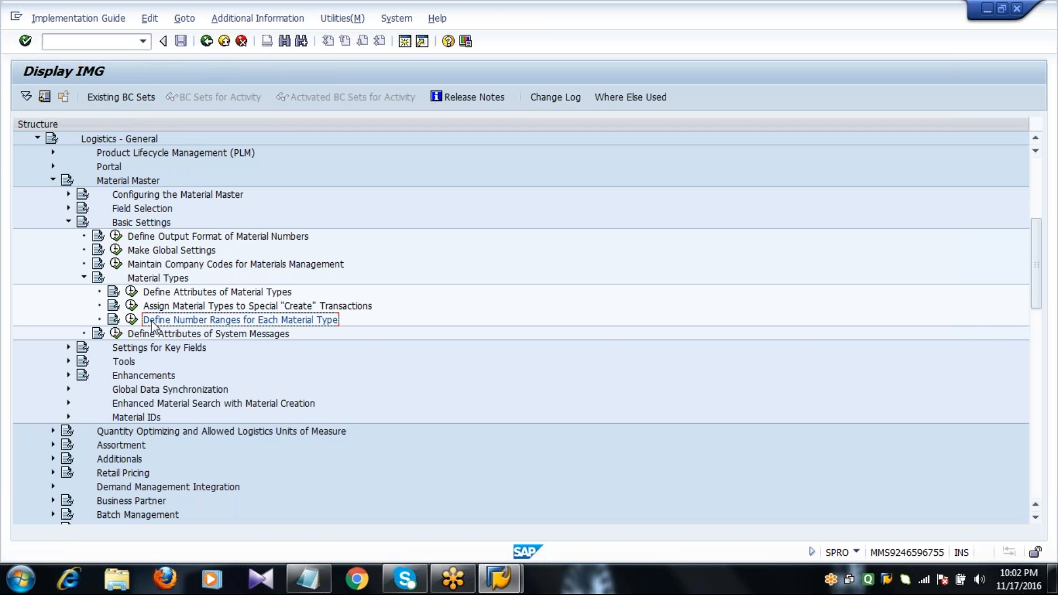
Open the number ranges for each material type, maintain the groups, and start inserting a new group with the text 2001.
click(131, 319)
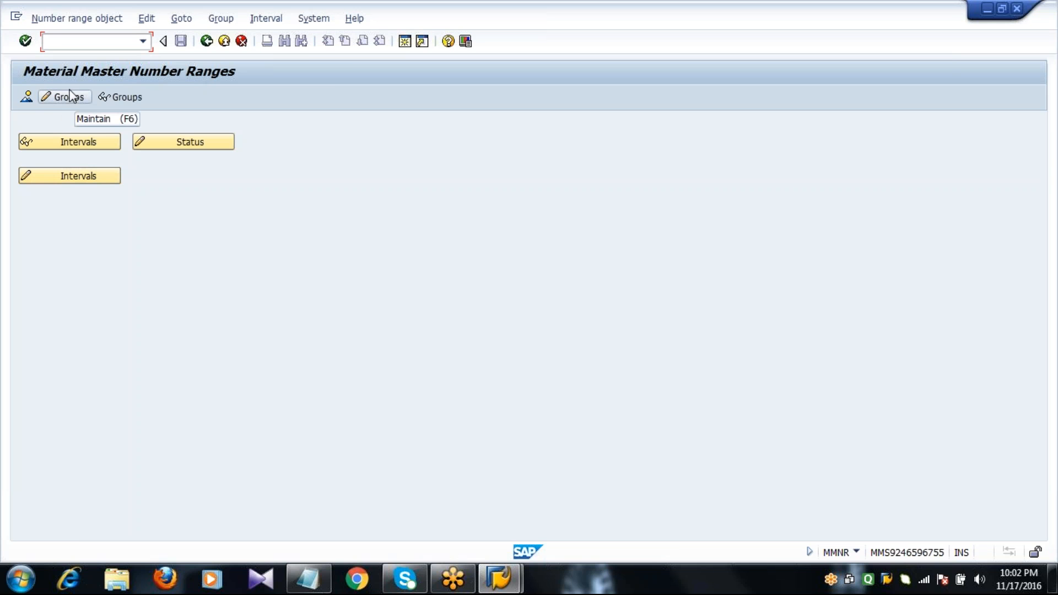
click(63, 96)
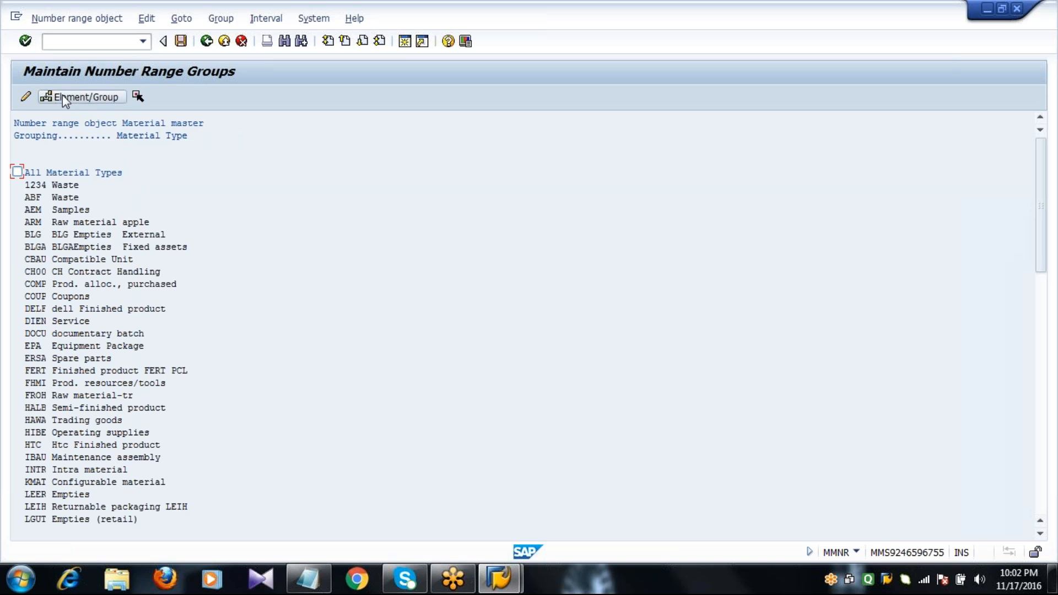
click(220, 19)
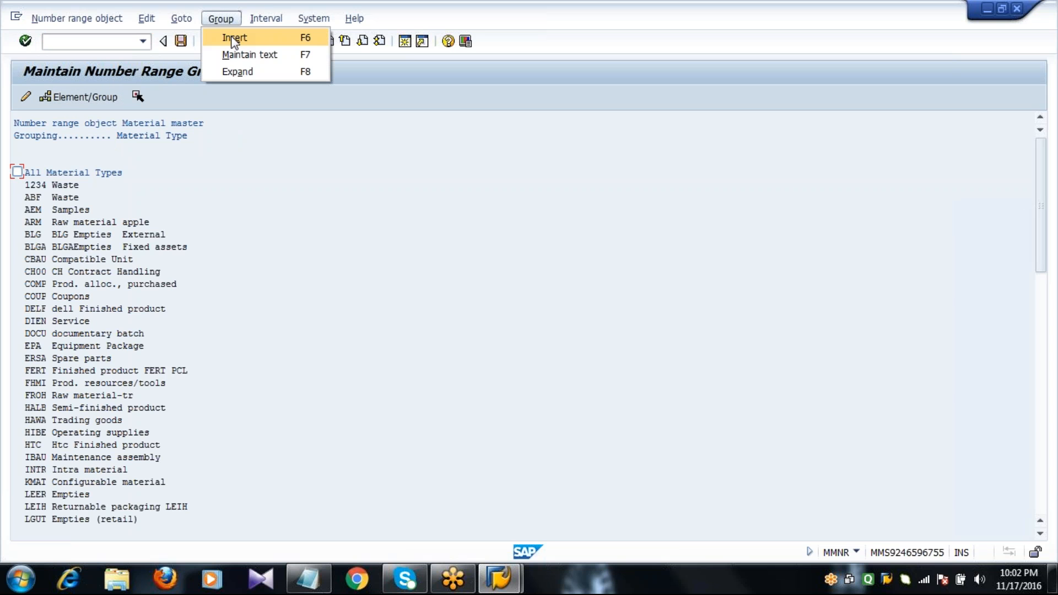
click(234, 39)
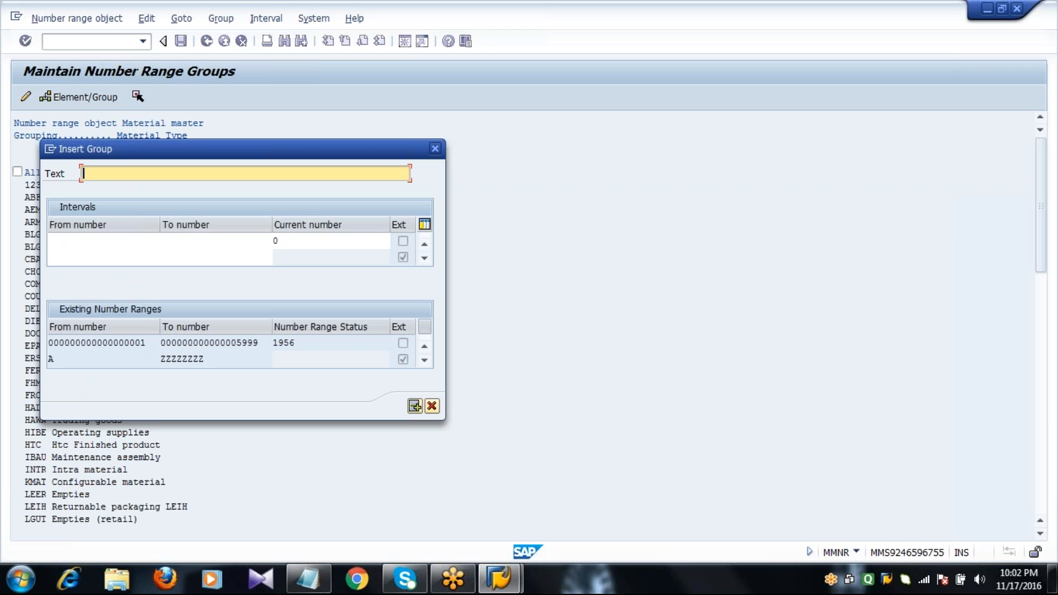
text(2011)
key(BackSpace)
key(BackSpace)
text(01)
click(139, 246)
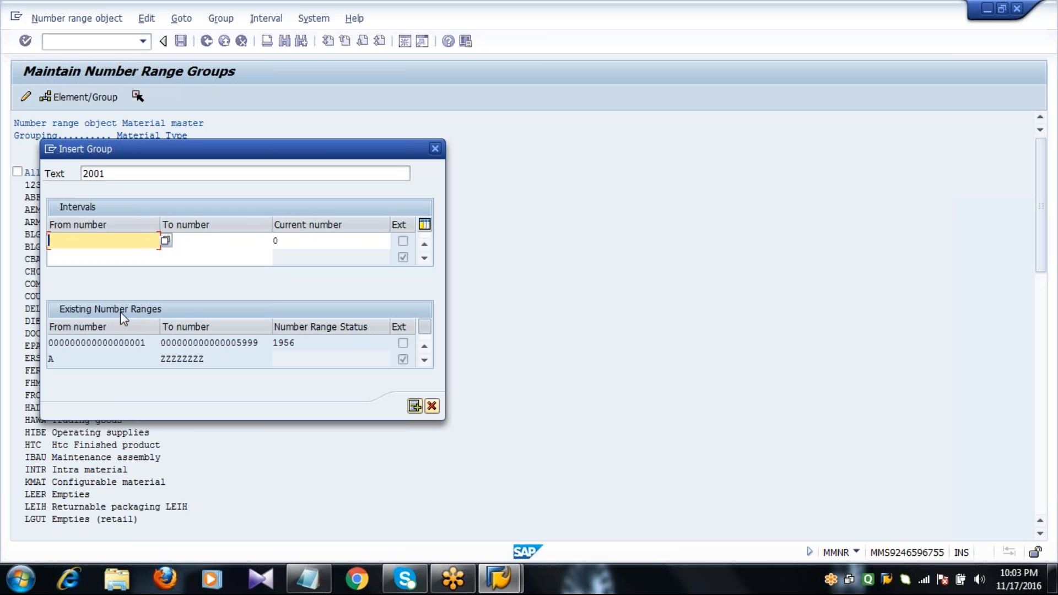
Examine the from number, to number and number range status of the first existing number range in the new group's dialog.
click(149, 345)
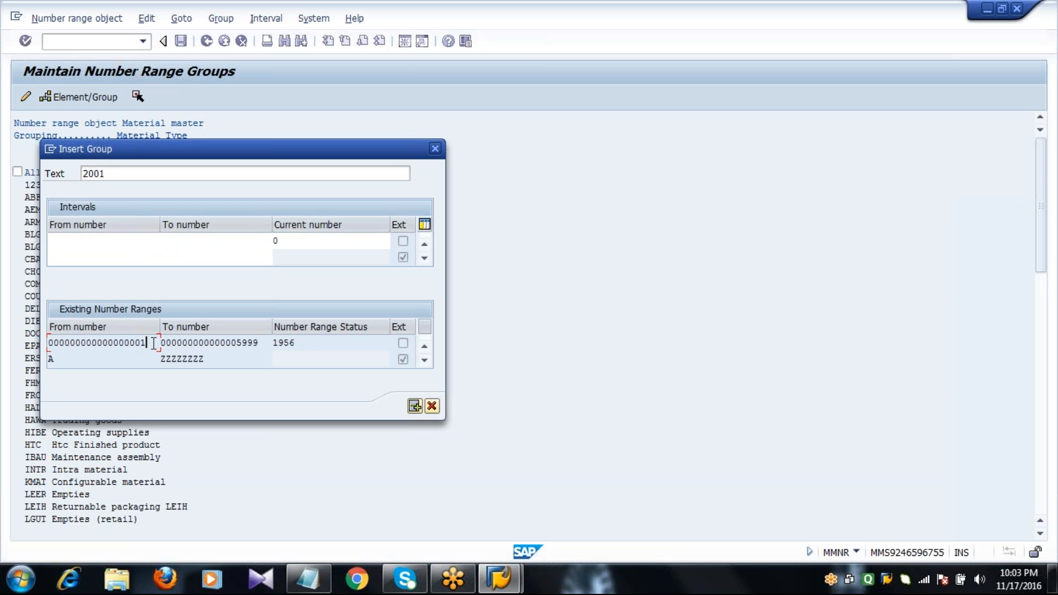
drag(149, 343, 144, 345)
click(265, 342)
drag(264, 342, 238, 349)
click(302, 345)
click(151, 342)
click(266, 346)
click(303, 342)
drag(304, 342, 263, 354)
click(145, 342)
click(263, 343)
click(307, 344)
click(103, 360)
Go through the remaining existing number ranges to the end of the list, checking their from numbers, to numbers and statuses.
click(424, 361)
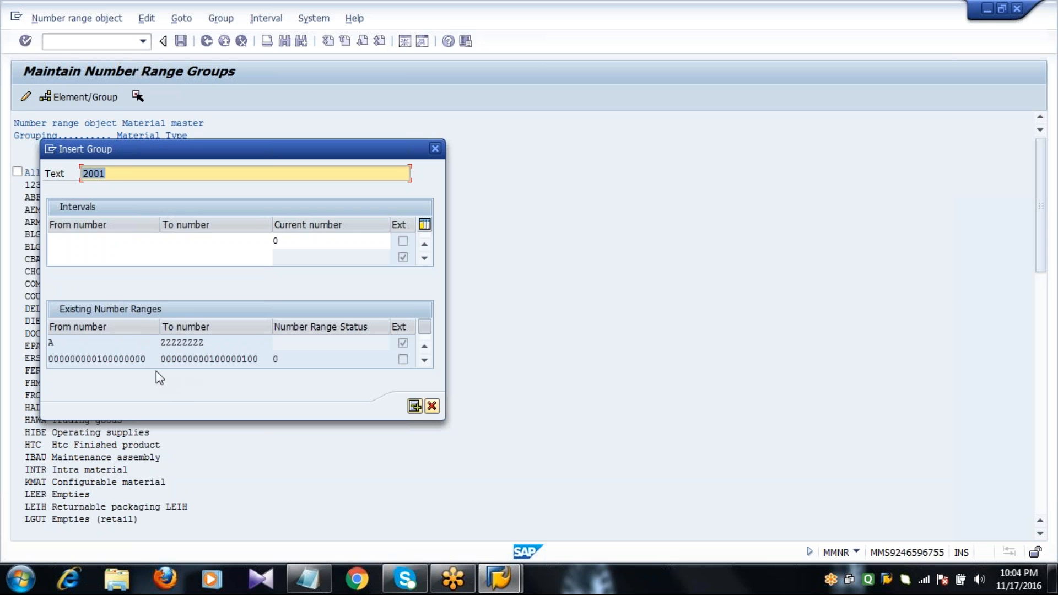
drag(156, 359, 84, 365)
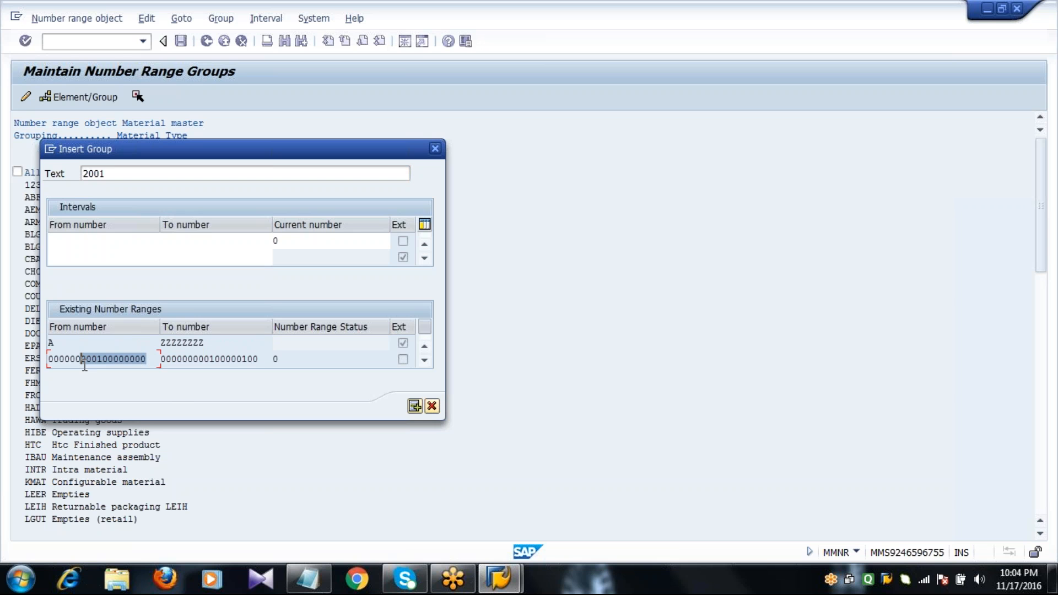
click(273, 360)
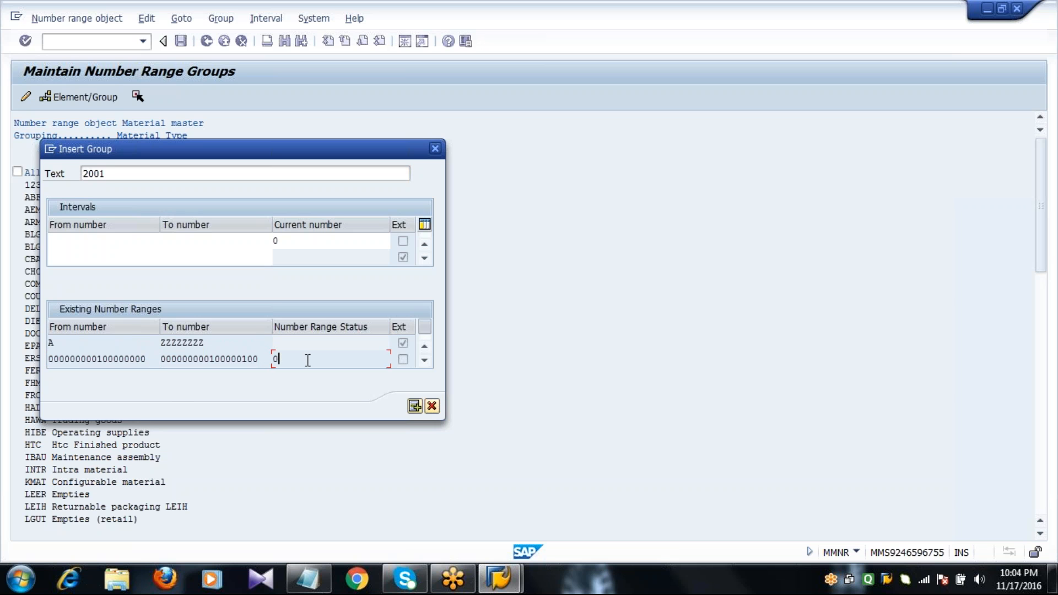
click(424, 361)
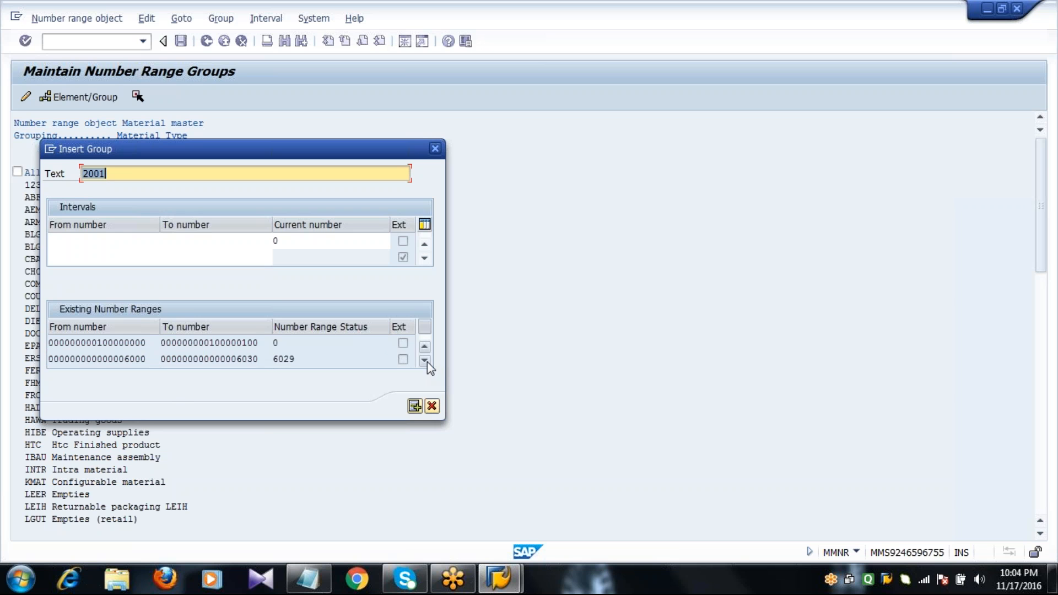
click(151, 359)
drag(151, 359, 128, 358)
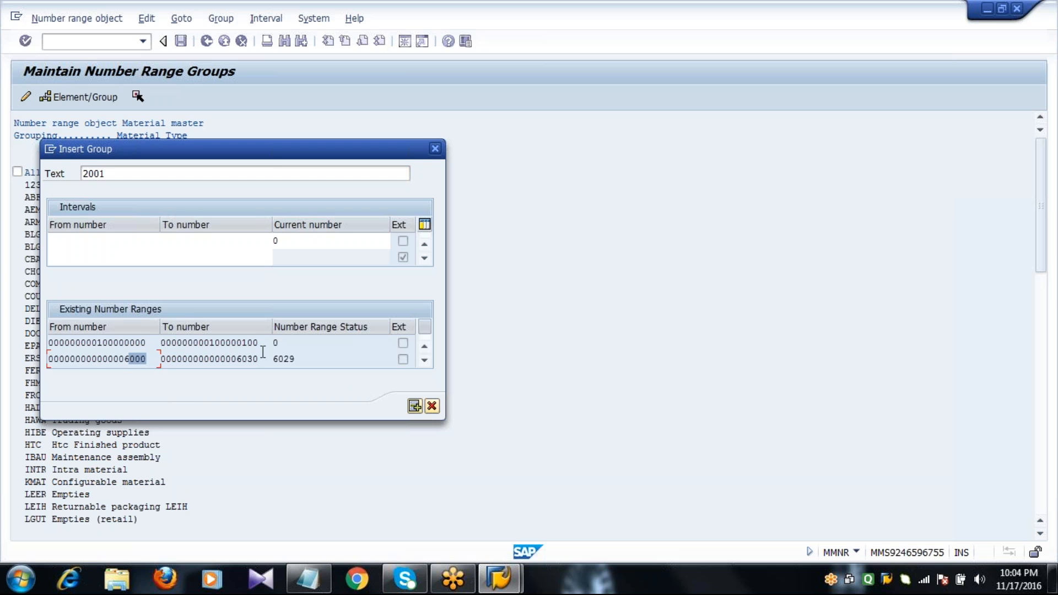
drag(261, 358, 236, 358)
click(304, 361)
drag(304, 361, 270, 363)
click(299, 357)
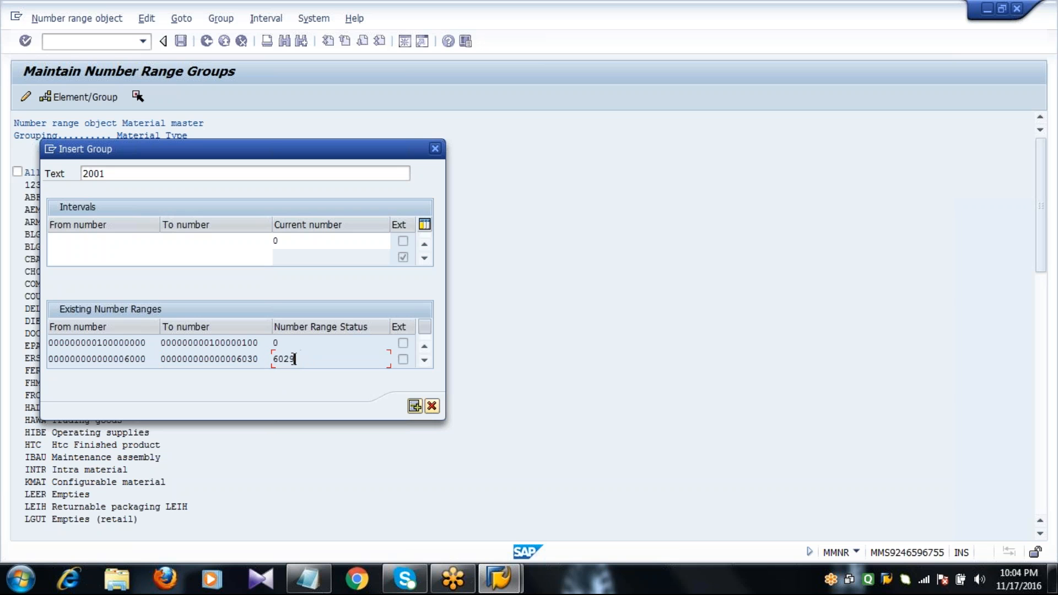
click(262, 362)
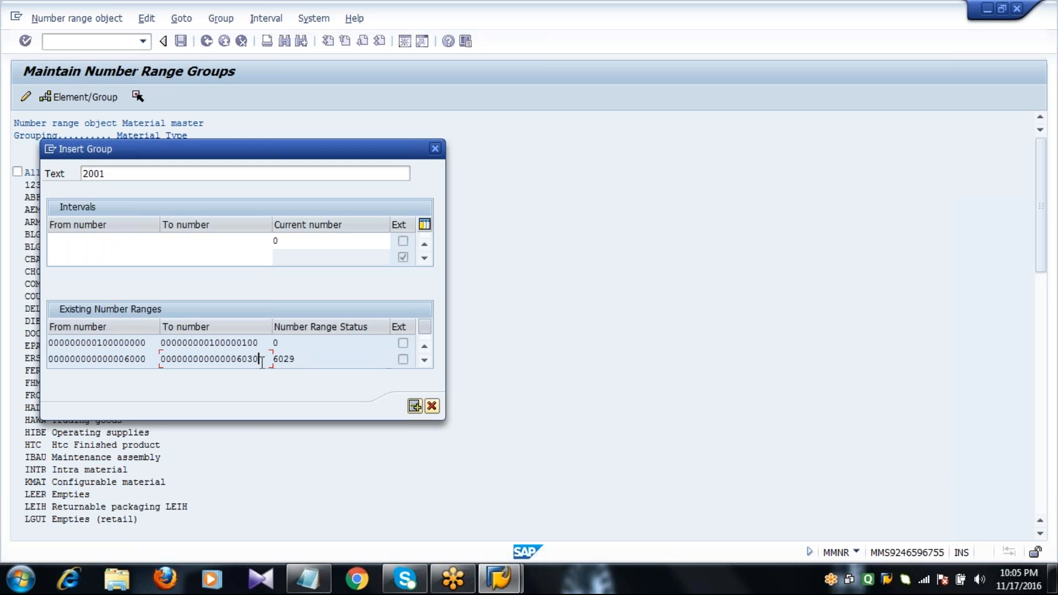
click(423, 361)
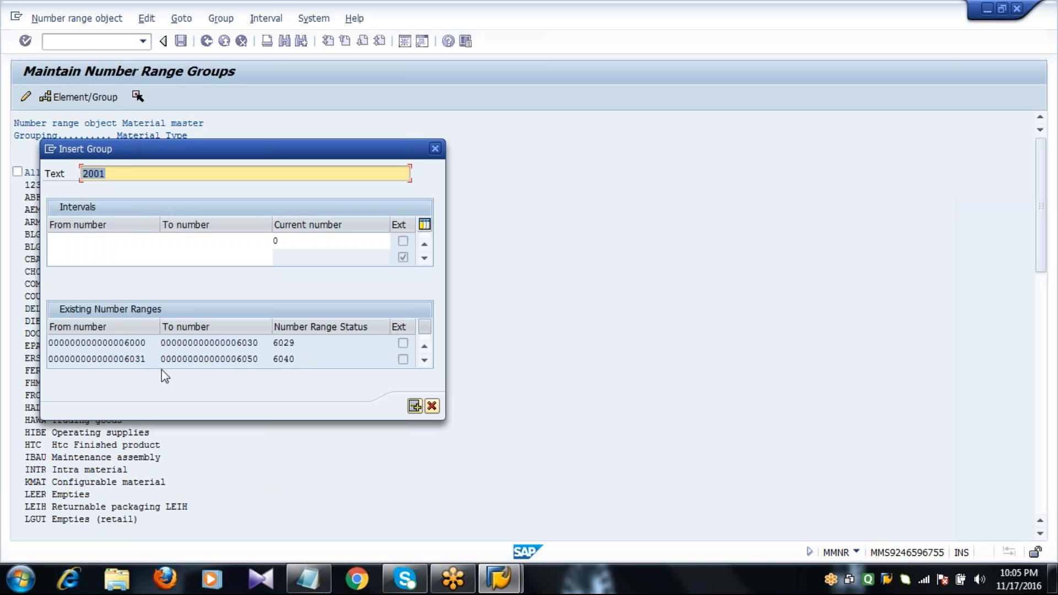
click(149, 359)
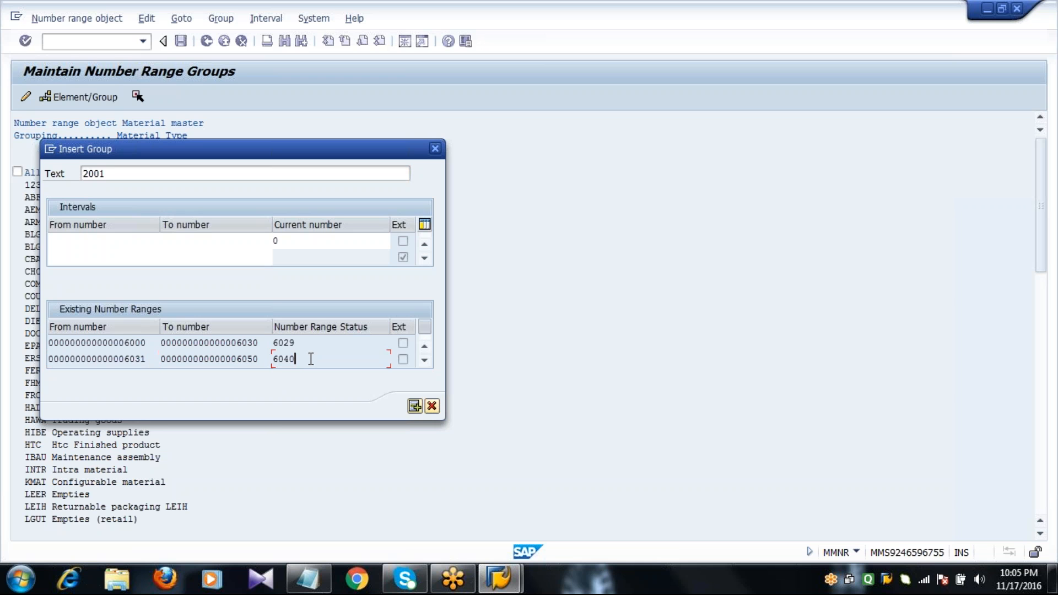
click(424, 360)
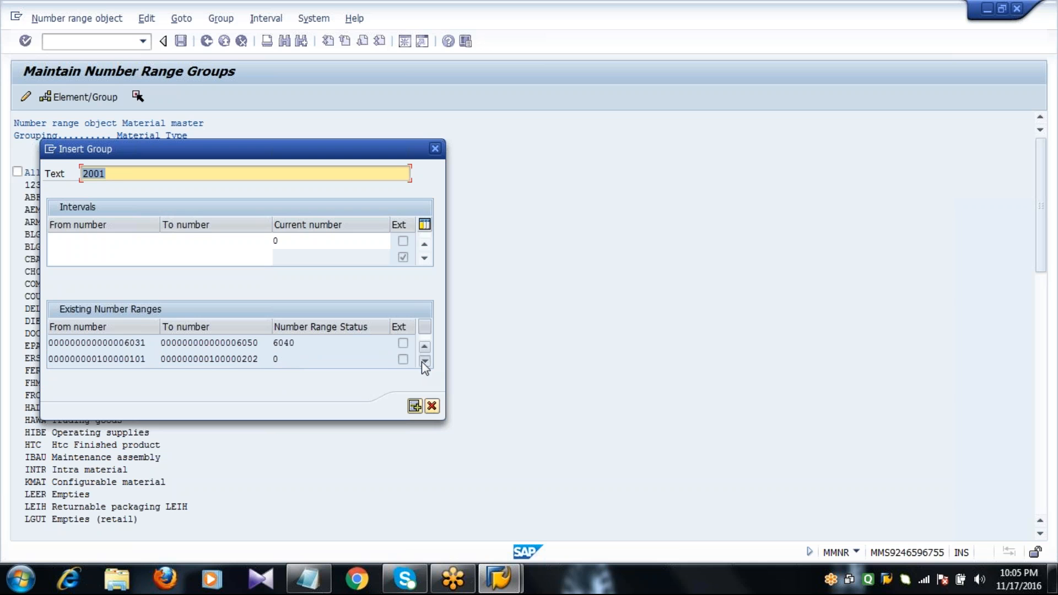
click(423, 361)
click(423, 360)
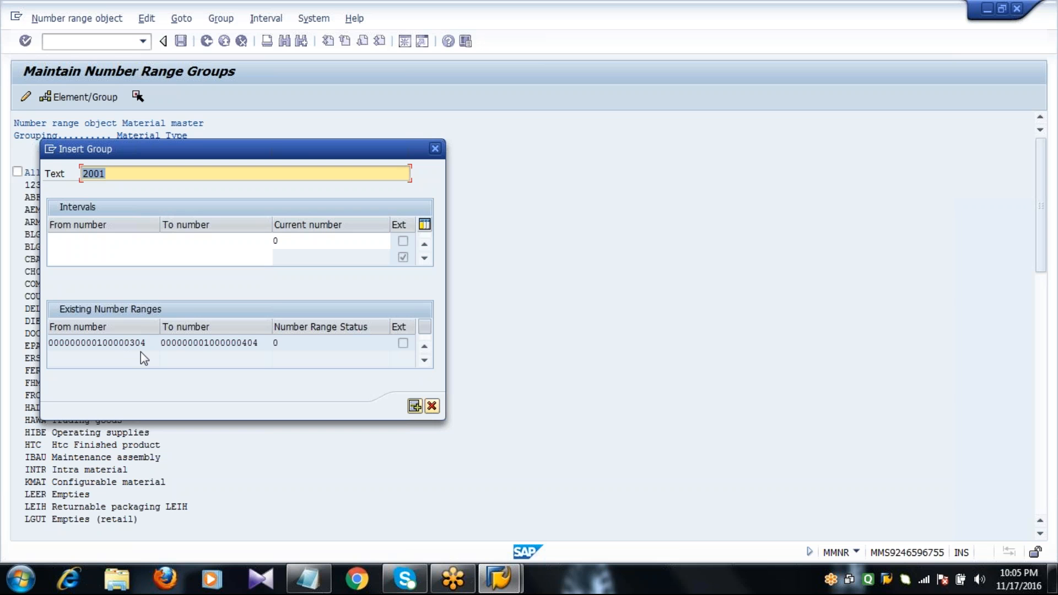
Try to assign group 2001 an interval from number 1 to number 100.
click(118, 242)
text(1)
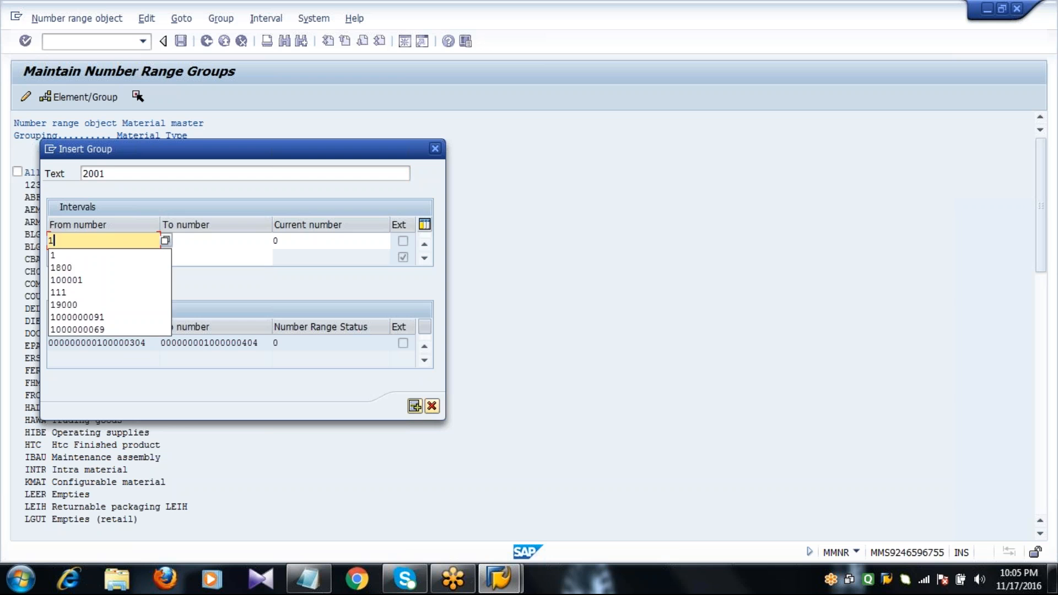
key(Tab)
text(100)
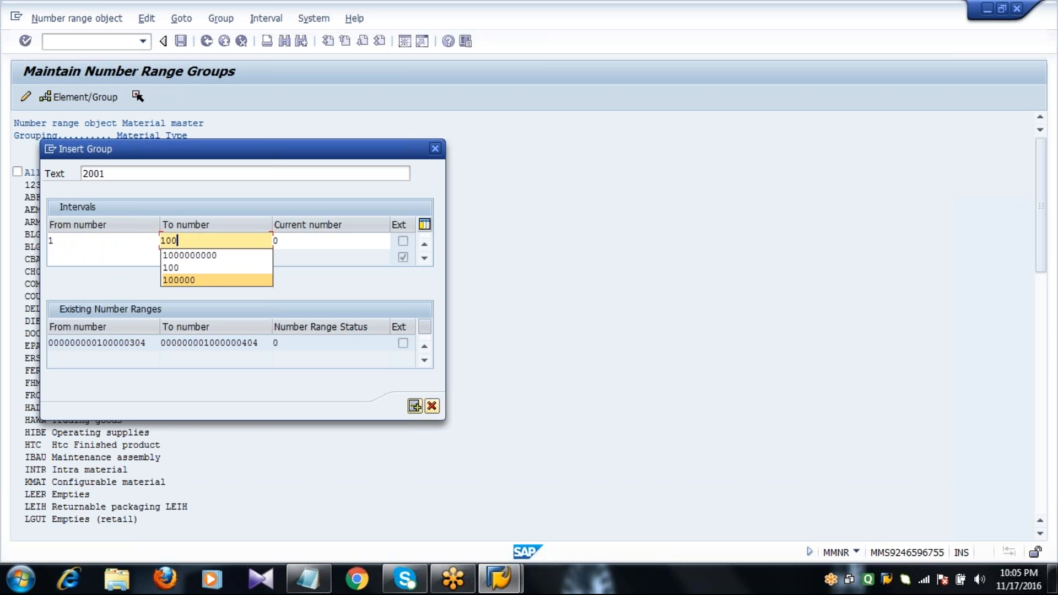
click(208, 270)
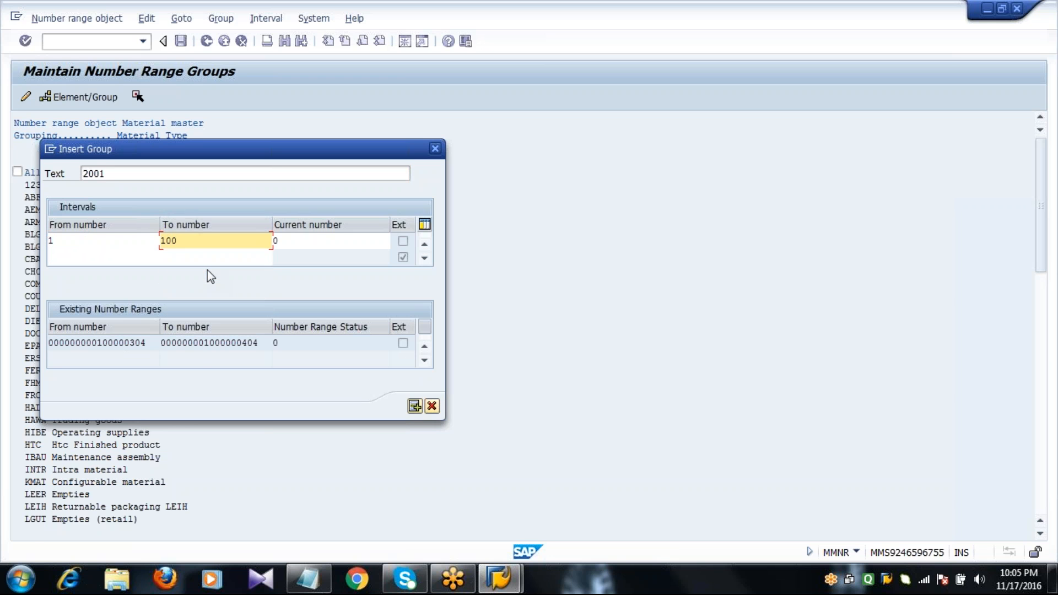
key(Return)
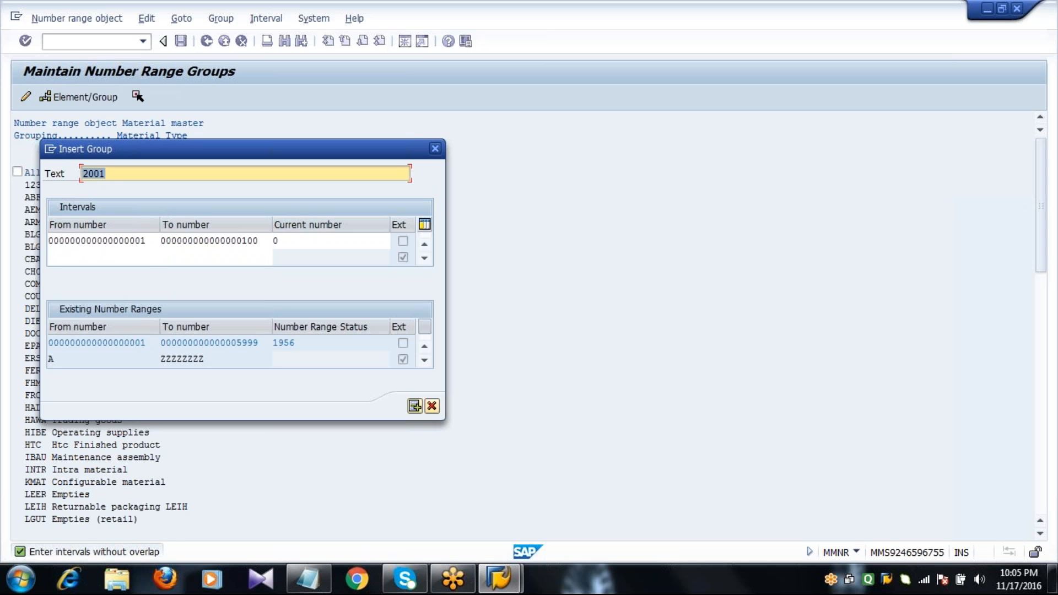
Clear the from number and to number of group 2001's interval.
click(154, 243)
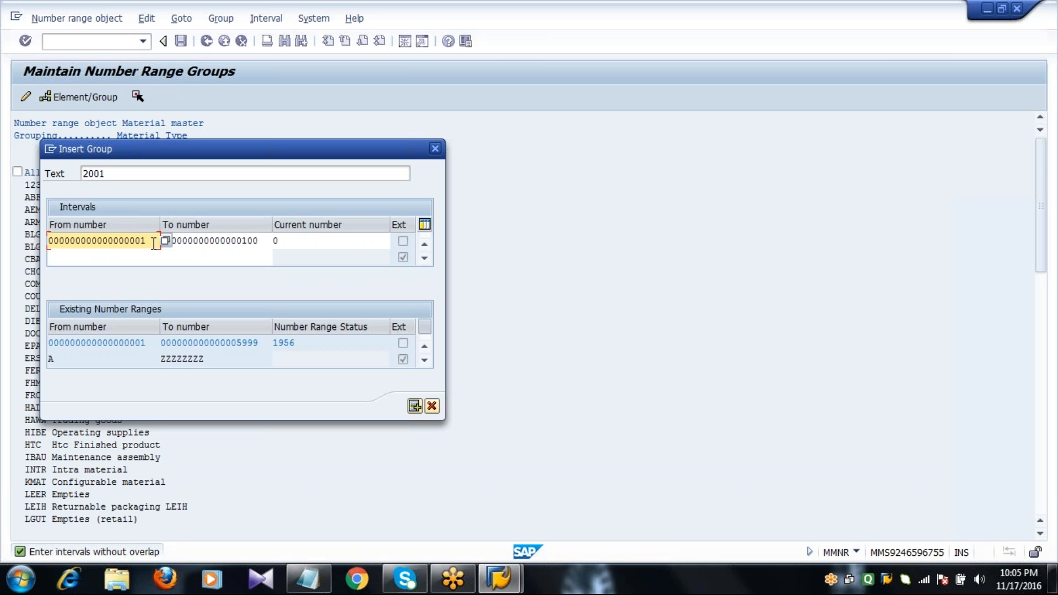
key(BackSpace)
key(BackSpace)
key(BackSpace)
key(BackSpace)
key(BackSpace)
key(BackSpace)
key(BackSpace)
key(BackSpace)
key(BackSpace)
key(BackSpace)
key(BackSpace)
key(BackSpace)
key(BackSpace)
key(BackSpace)
key(BackSpace)
key(BackSpace)
key(BackSpace)
key(BackSpace)
key(Tab)
key(BackSpace)
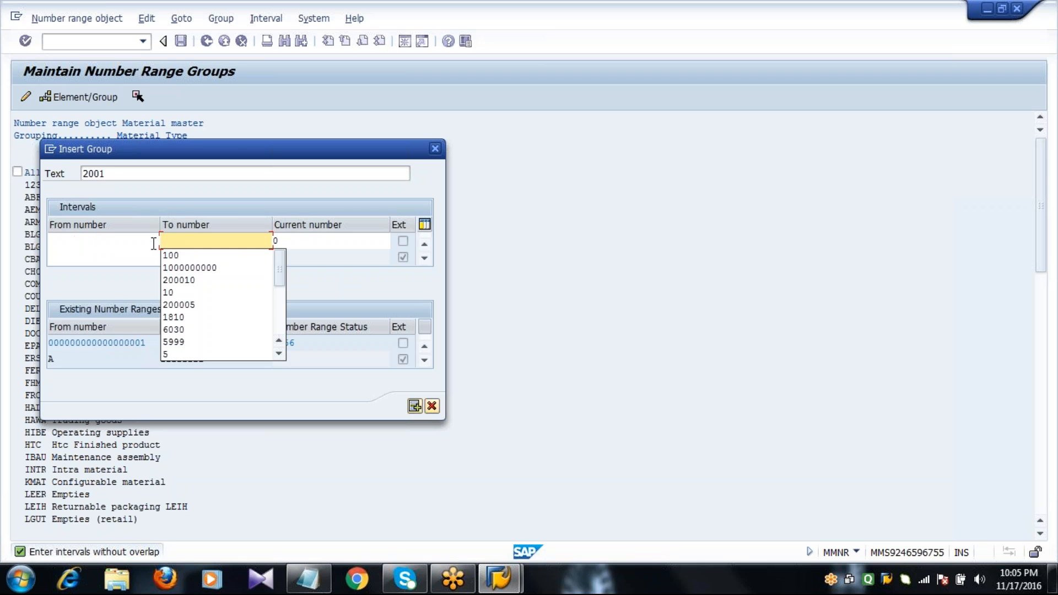
Look up the free intervals available for the new group's from number, and close the list without choosing one.
click(154, 243)
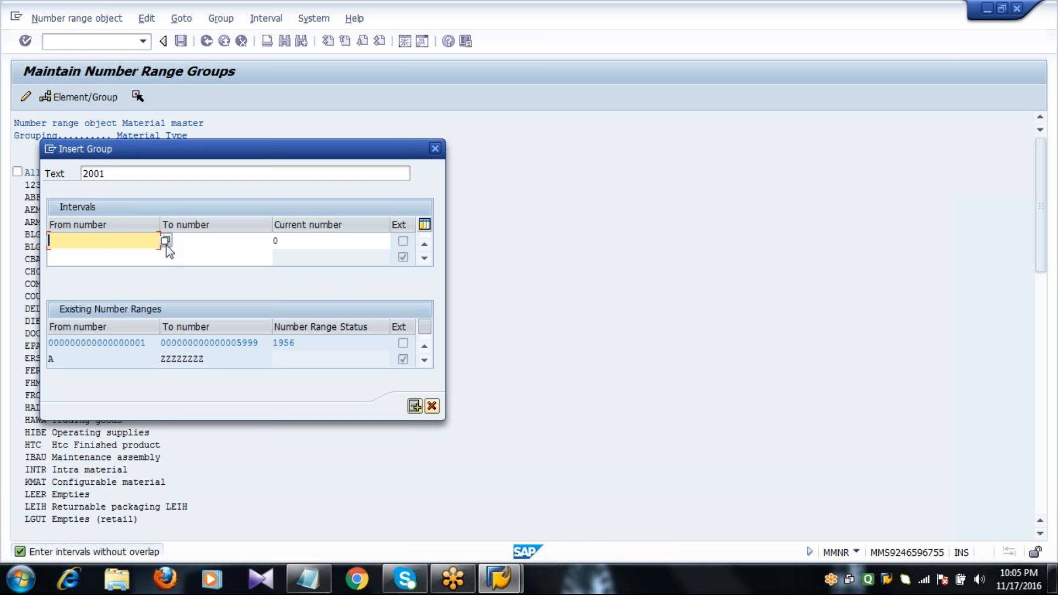
click(165, 241)
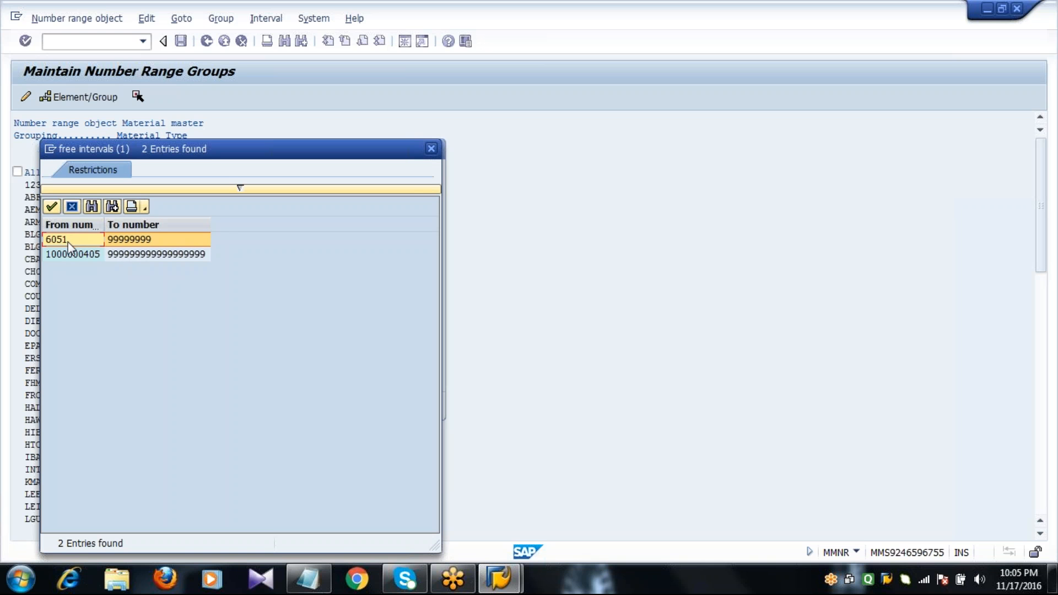
key(Escape)
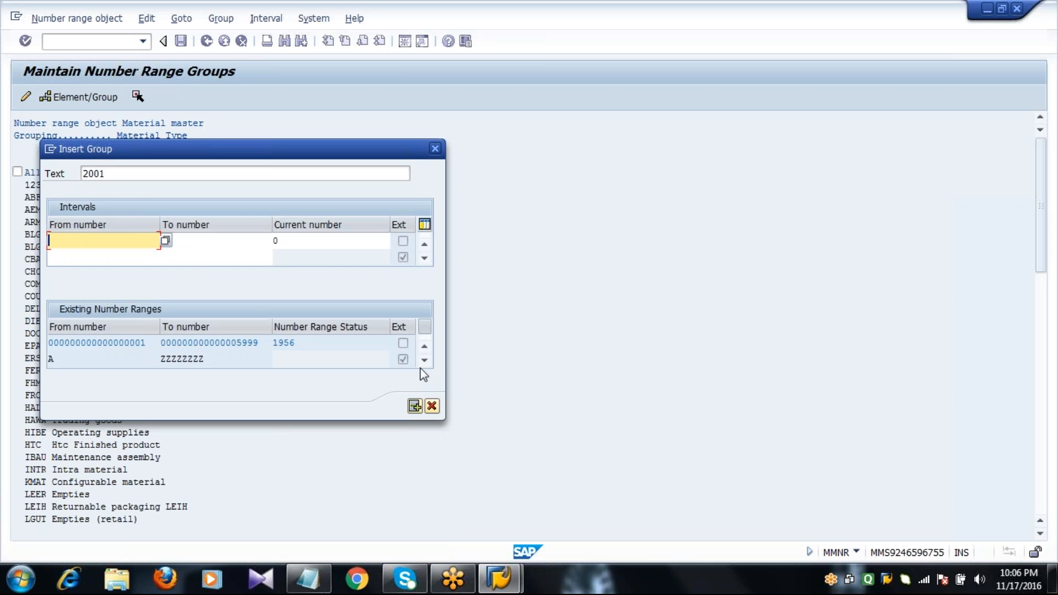
Look up the free intervals for group 2001 and choose the one starting at number 6051.
click(423, 362)
click(423, 362)
click(423, 362)
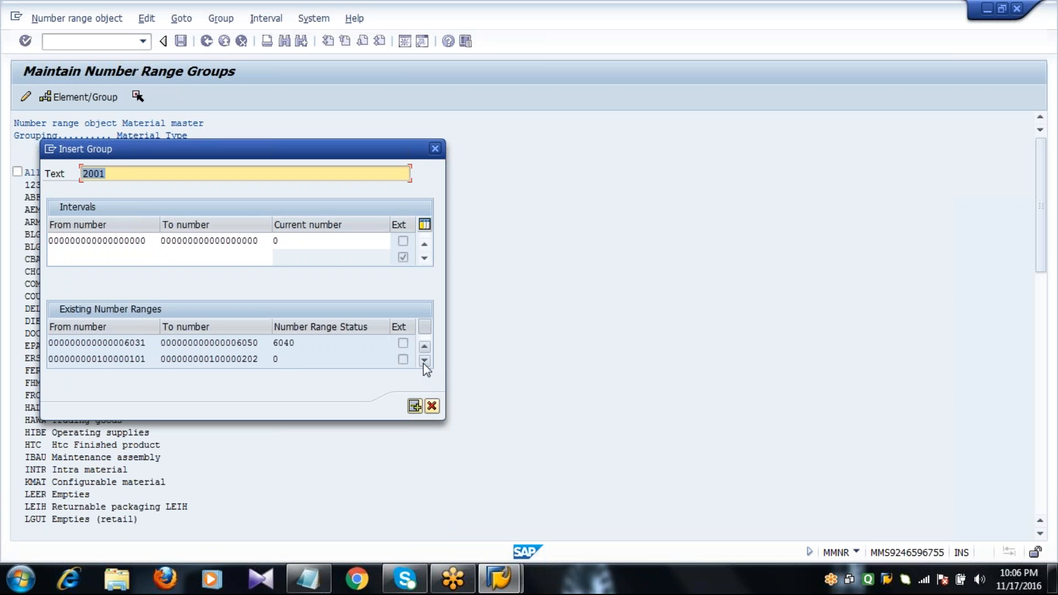
click(148, 344)
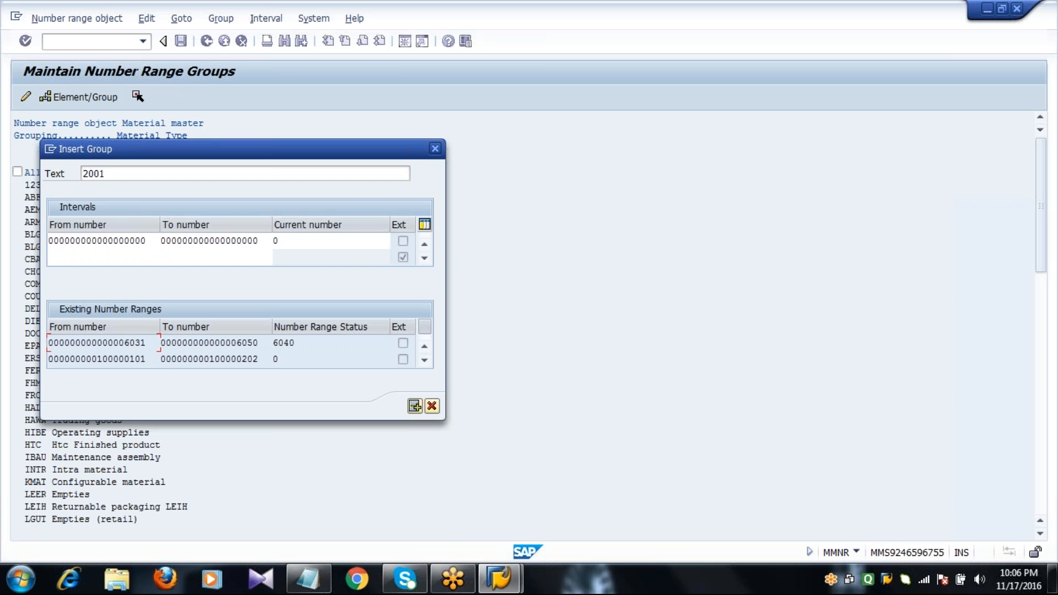
key(Tab)
click(142, 241)
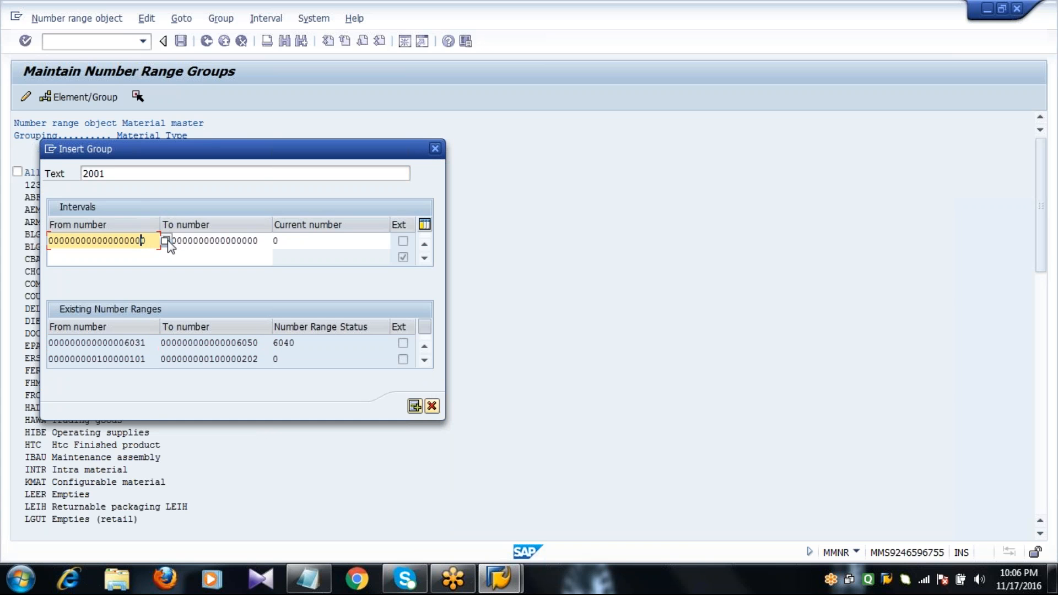
click(164, 241)
double_click(83, 237)
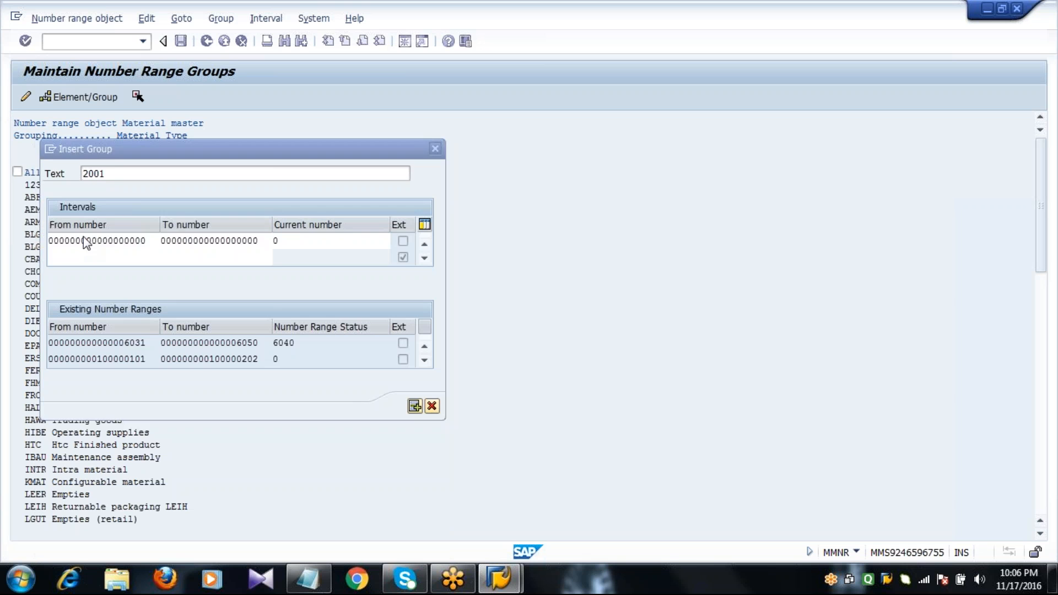
key(Tab)
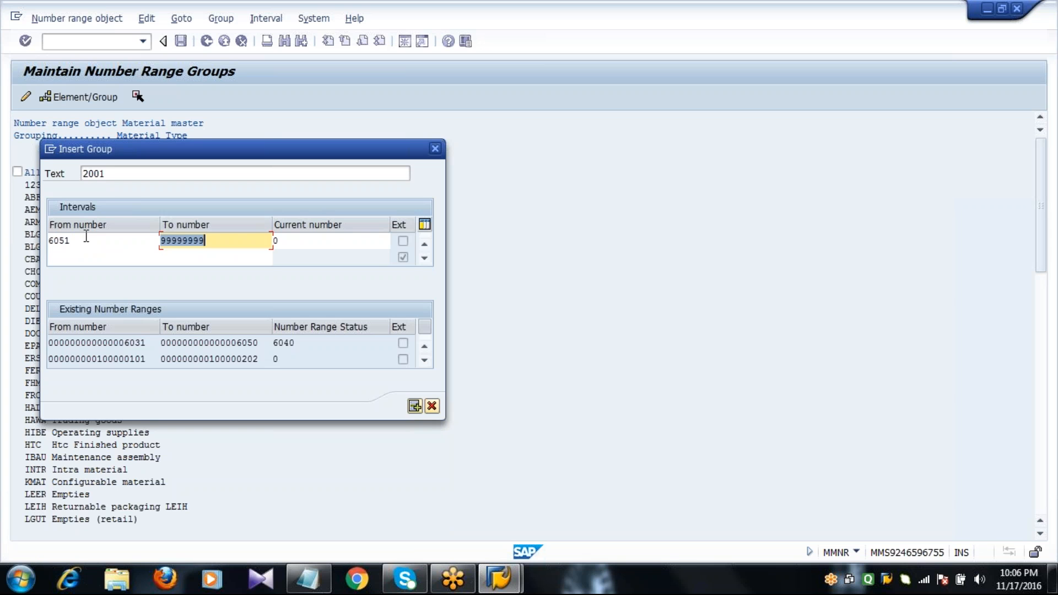
text(999999999)
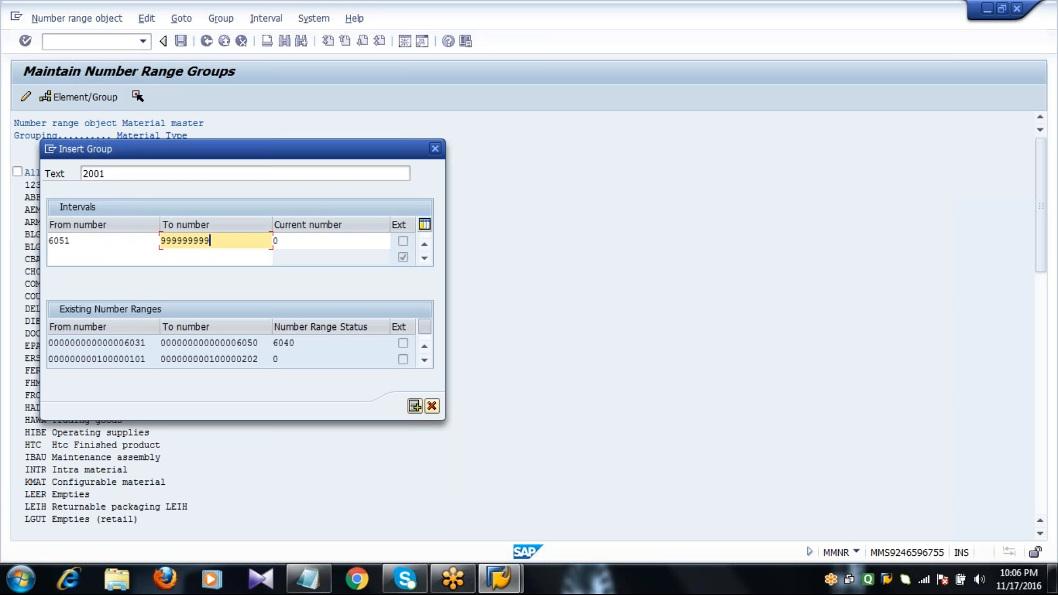
text(999999999)
key(BackSpace)
key(BackSpace)
key(BackSpace)
key(BackSpace)
key(BackSpace)
key(BackSpace)
key(BackSpace)
key(BackSpace)
key(BackSpace)
key(BackSpace)
key(BackSpace)
key(BackSpace)
key(BackSpace)
key(BackSpace)
key(BackSpace)
key(BackSpace)
key(BackSpace)
key(BackSpace)
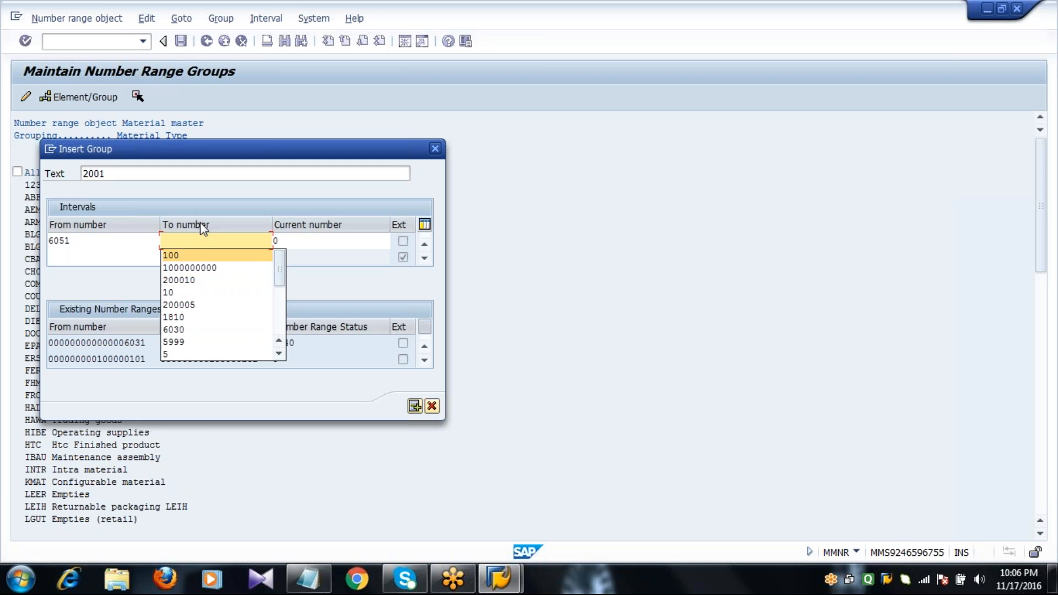
Set the to number of group 2001's interval to 6070, insert the group and save it.
click(201, 237)
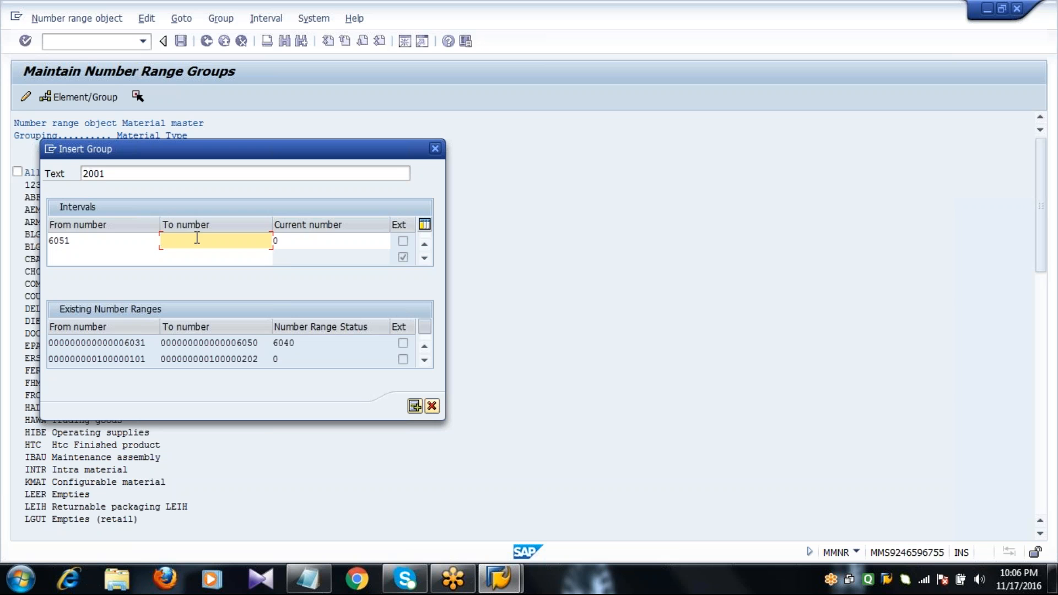
click(121, 244)
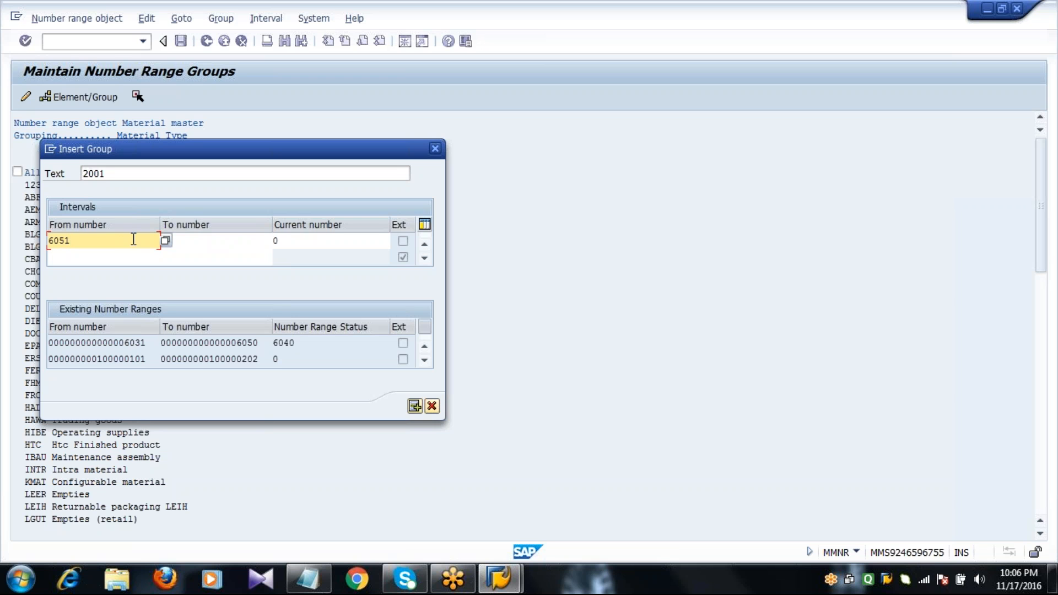
click(199, 241)
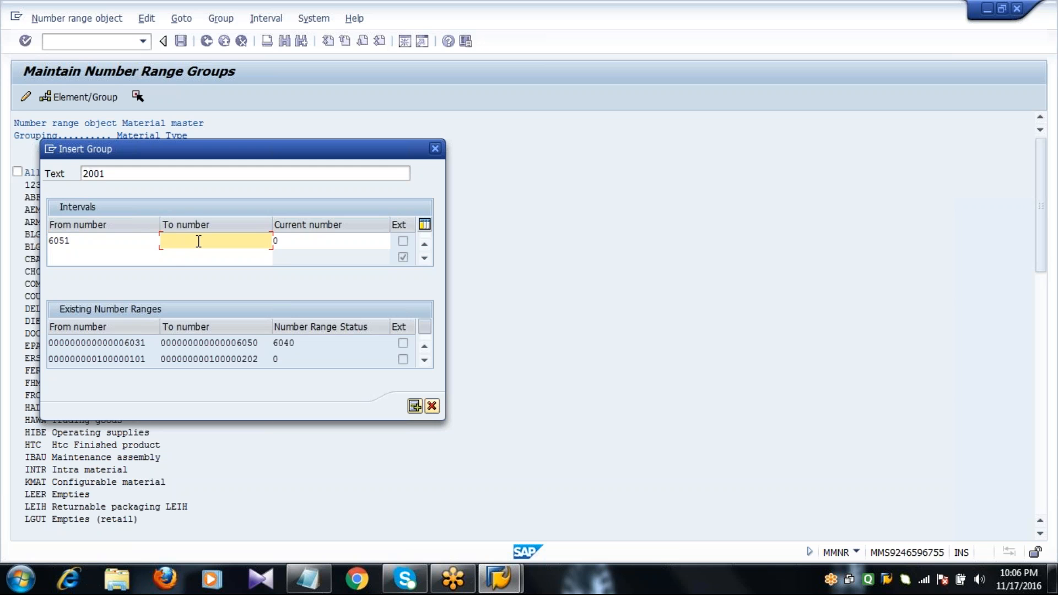
text(6070)
click(144, 242)
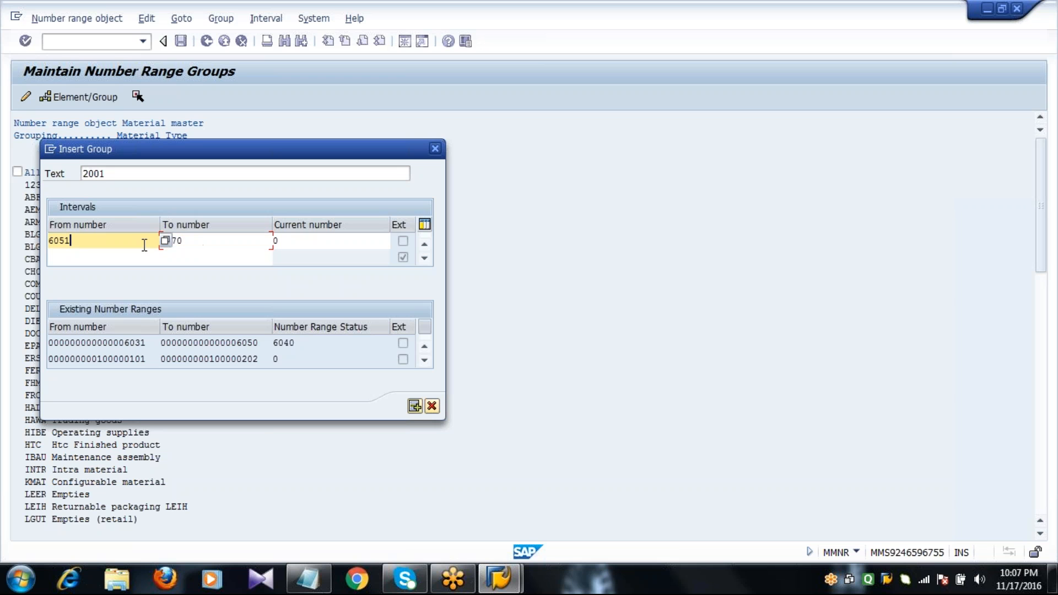
click(199, 236)
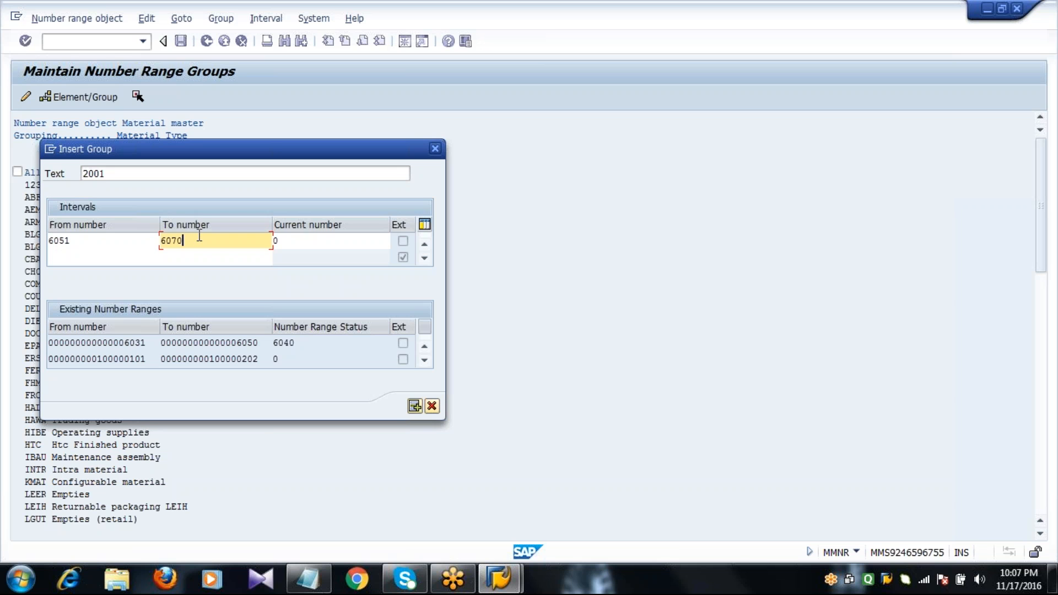
key(Return)
click(182, 42)
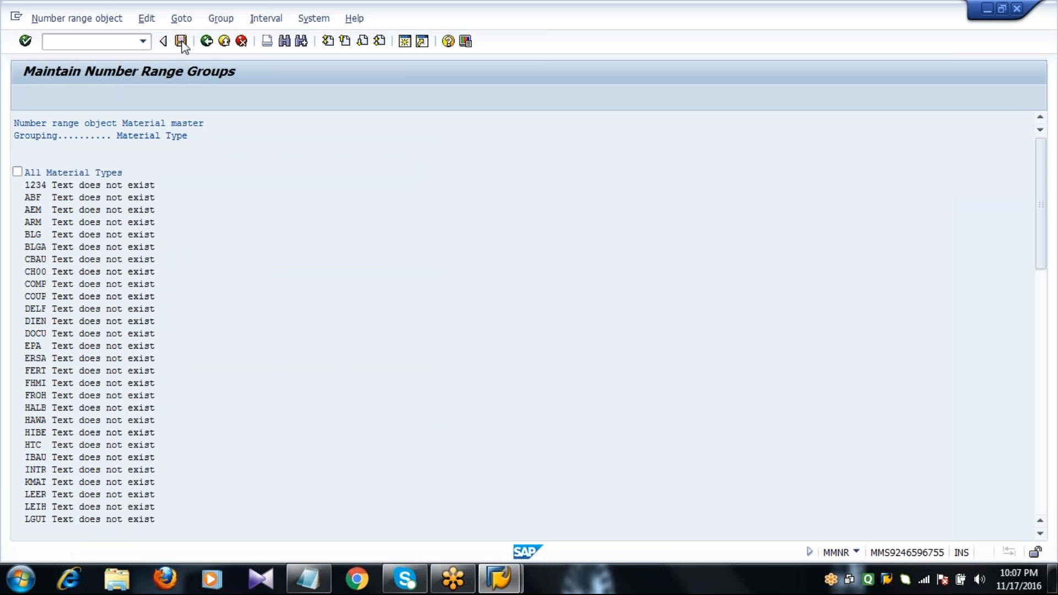
click(434, 457)
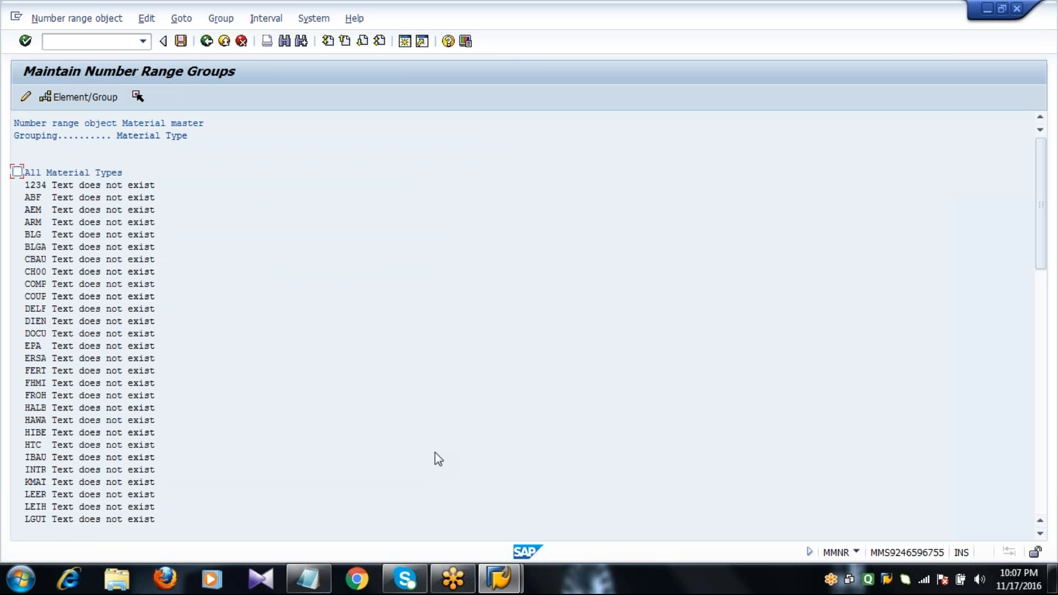
Locate group 2001 and material types Z001 to Z004 in the group list, and reopen the number range groups for maintenance.
scroll(435, 453, down, 20)
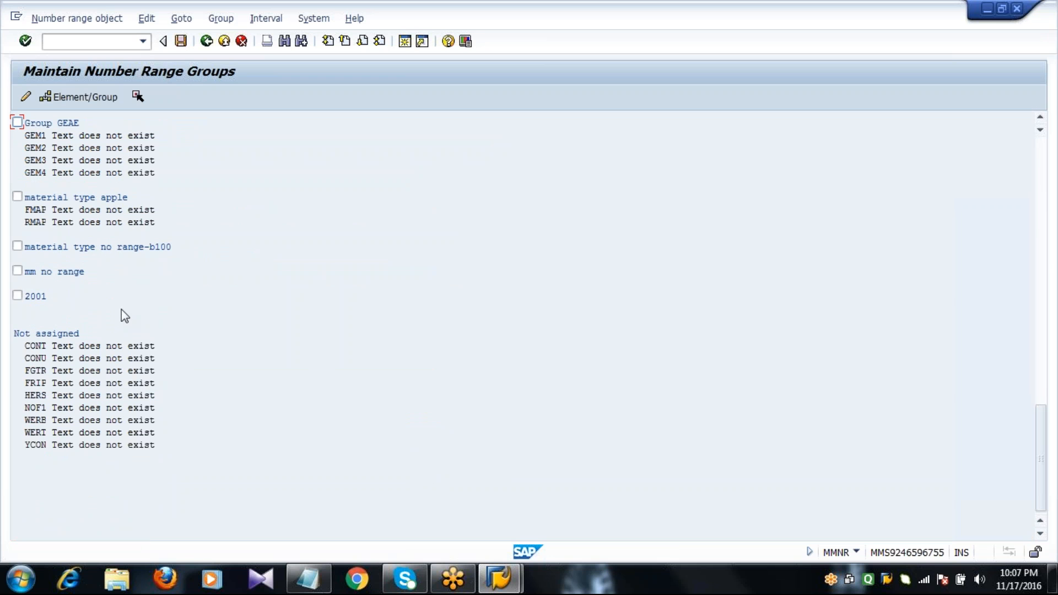
click(32, 298)
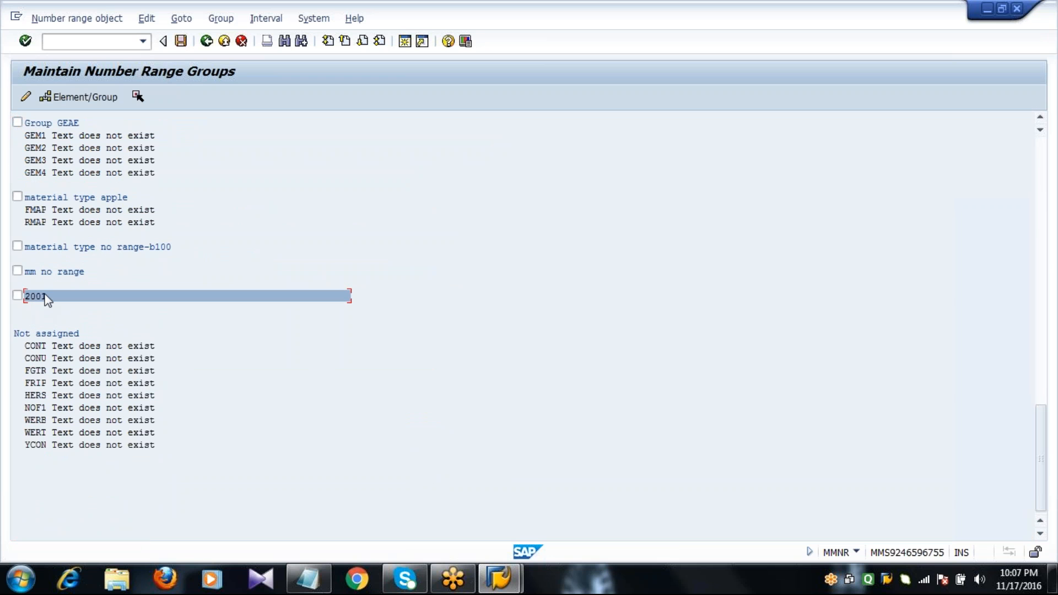
click(51, 308)
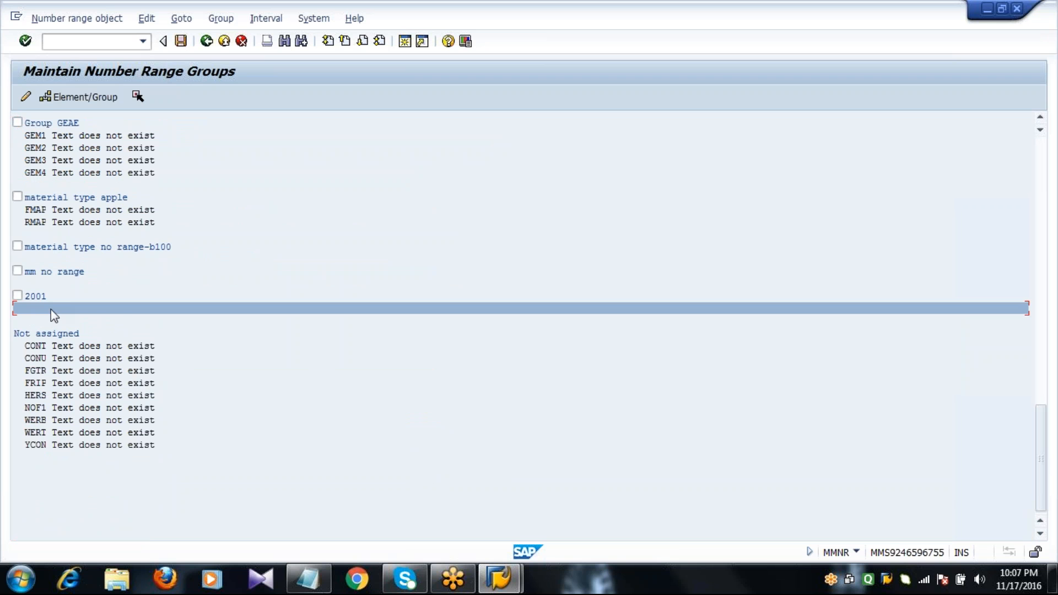
key(Page_Up)
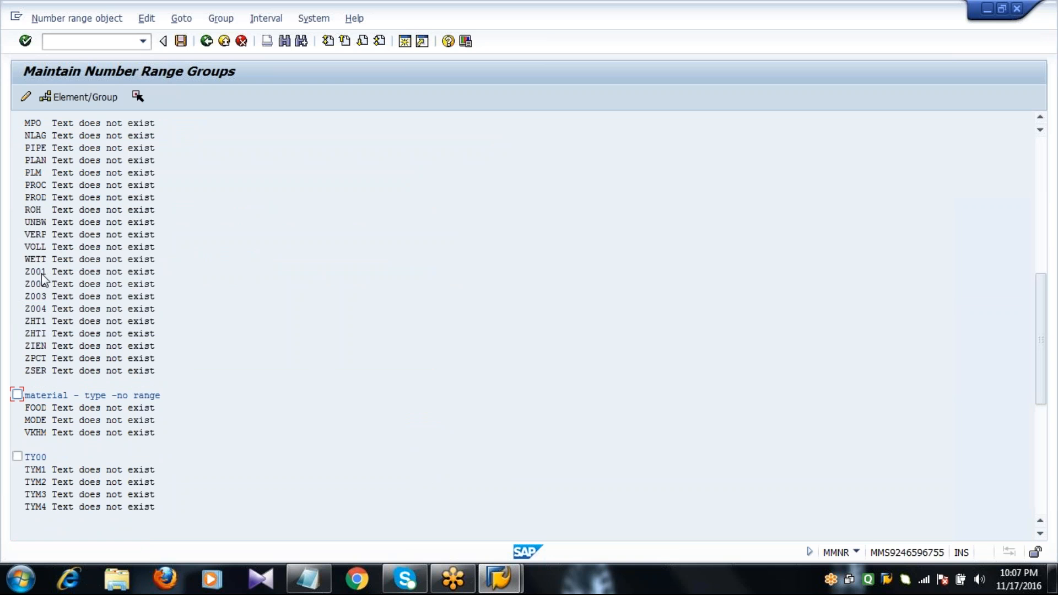
click(206, 42)
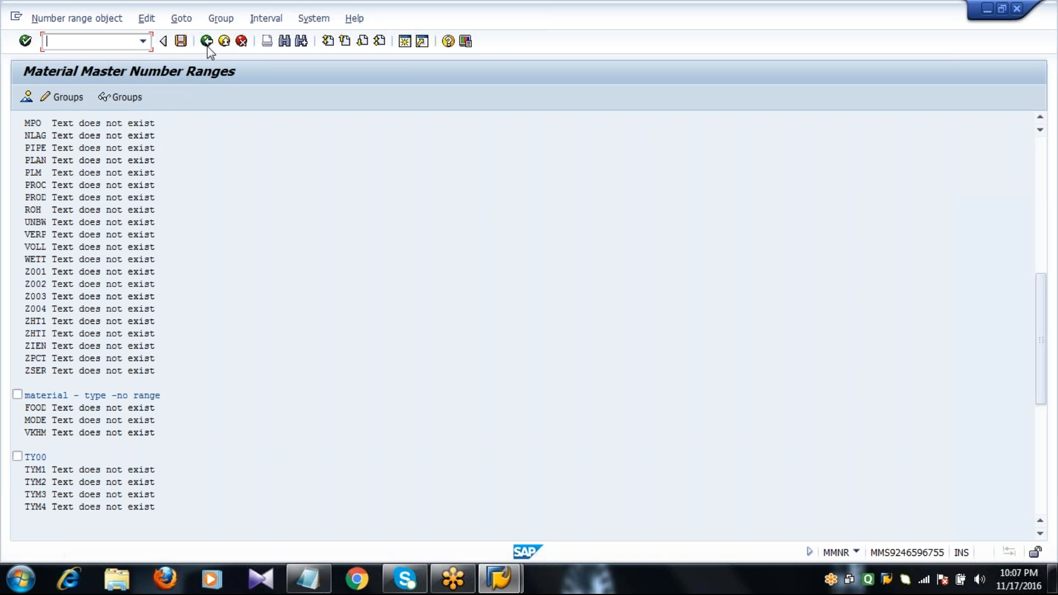
click(75, 97)
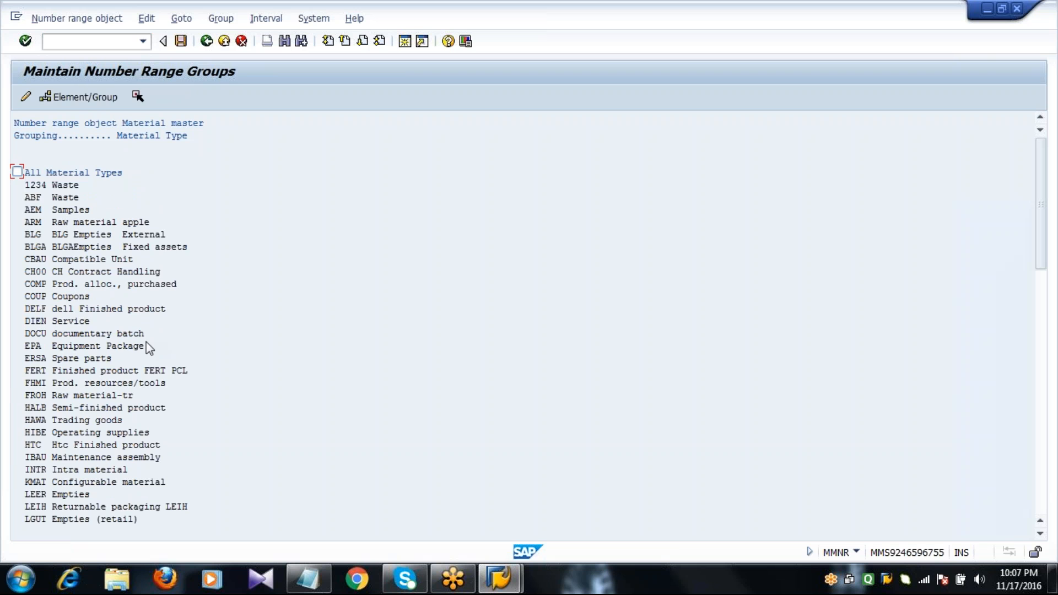
Select material types Z001, Z002, Z003 and Z004 and assign them to number range group 2001.
key(Page_Down)
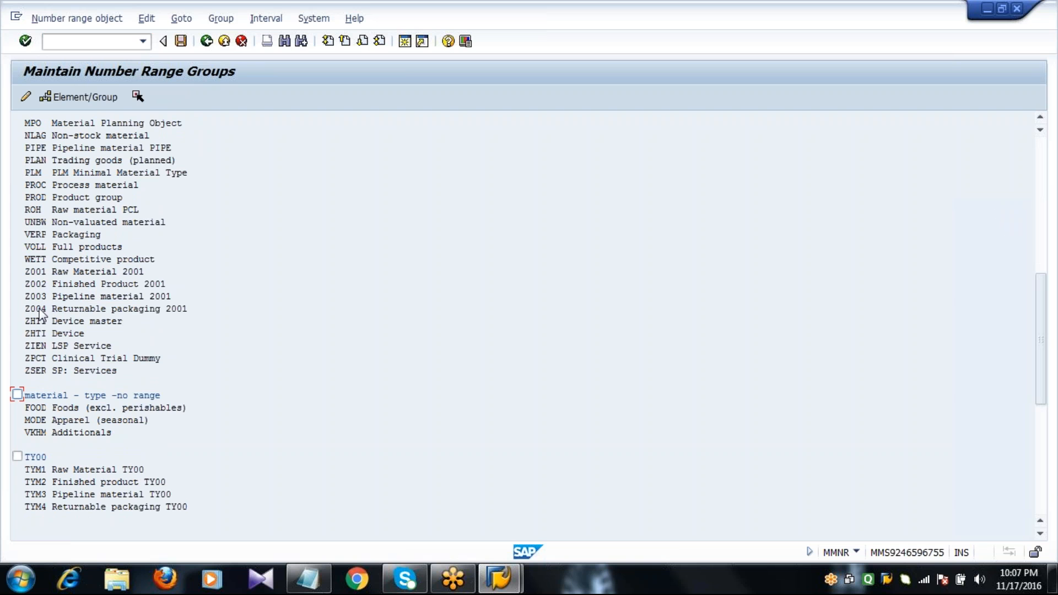
click(41, 273)
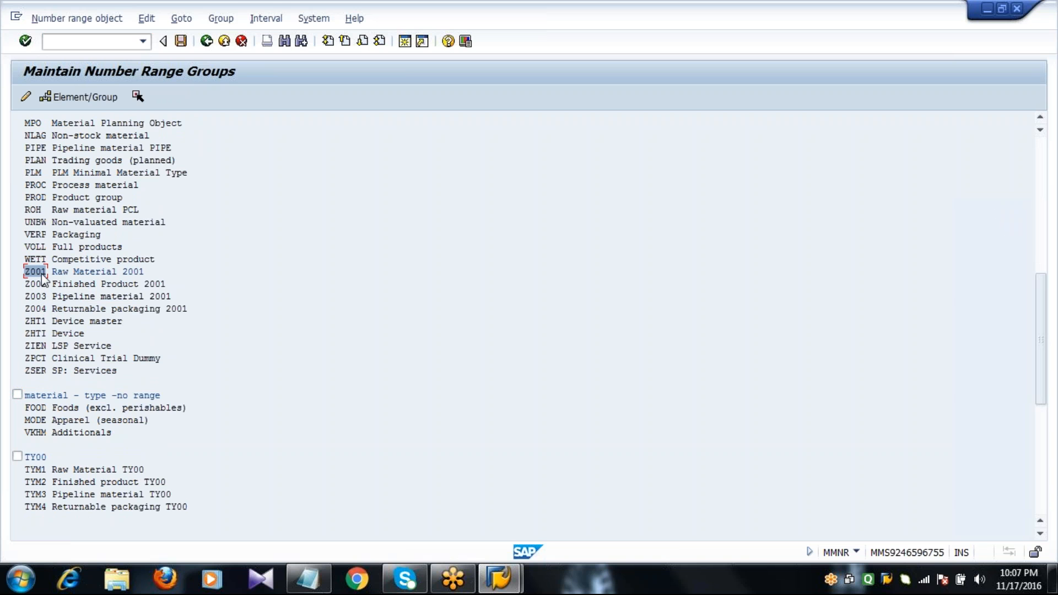
click(44, 284)
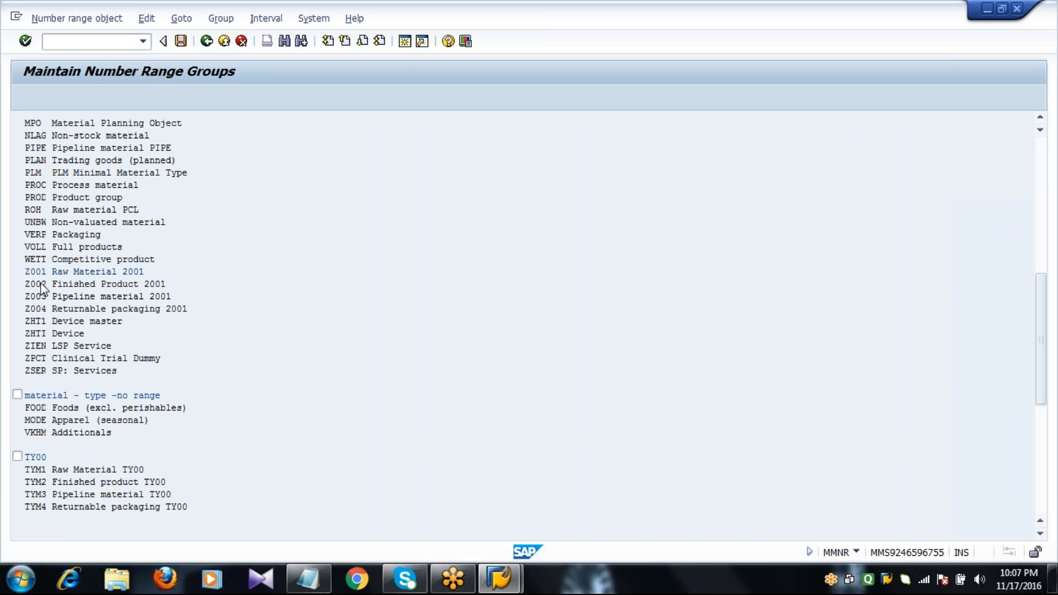
click(41, 296)
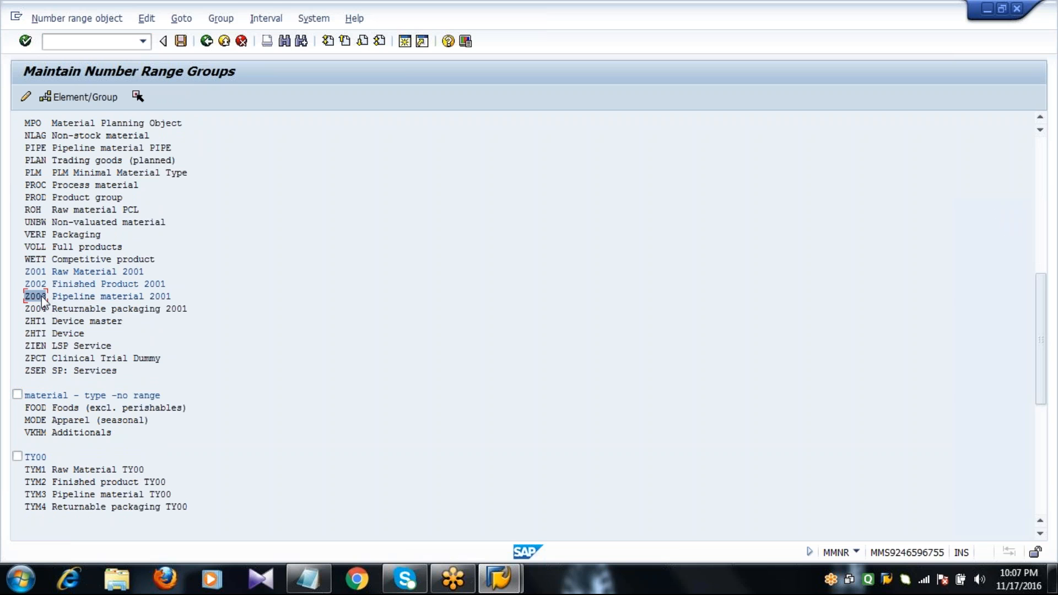
click(43, 309)
scroll(229, 314, down, 5)
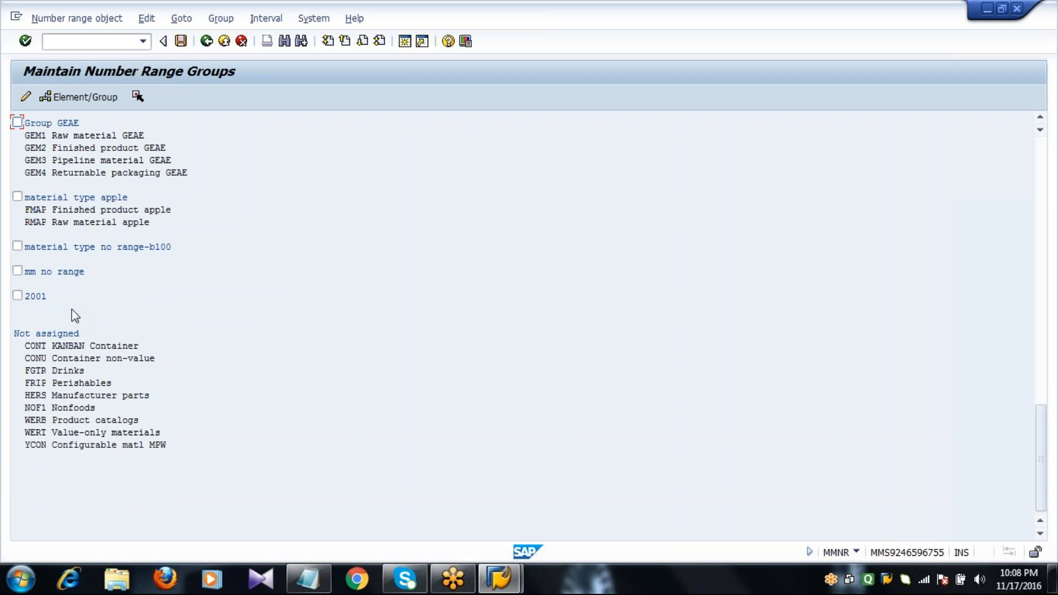
click(17, 296)
click(82, 96)
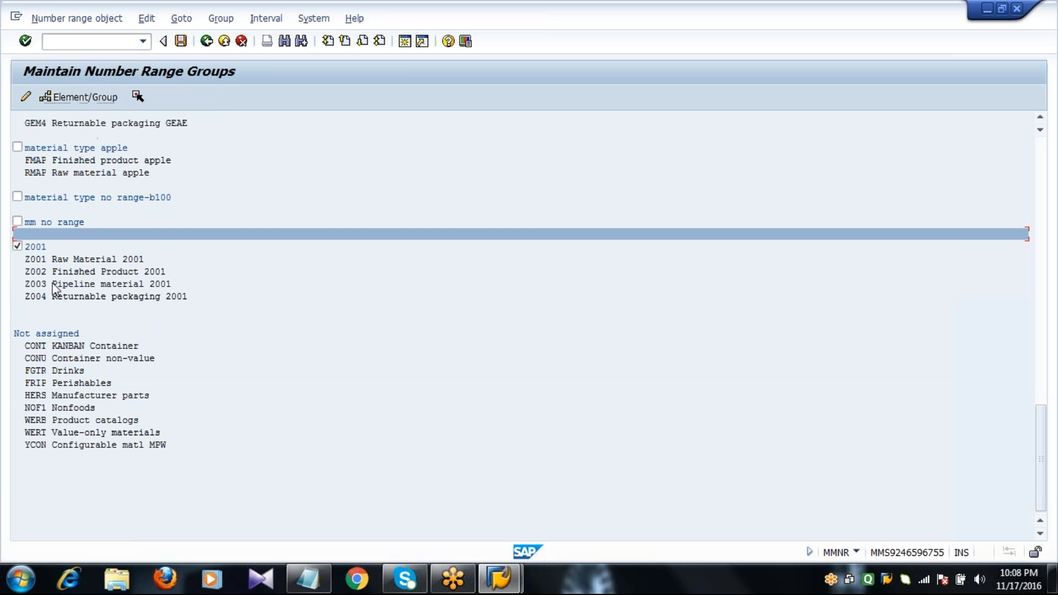
Check the material types listed under group 2001, and open the group's number range intervals for maintenance to review its from number.
click(44, 246)
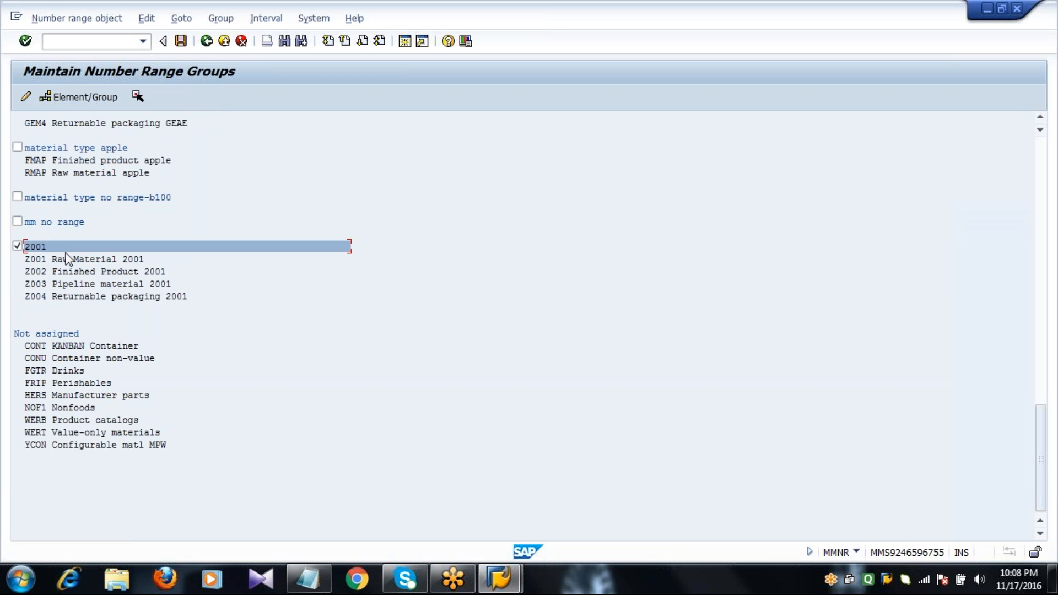
click(59, 262)
click(65, 273)
click(66, 285)
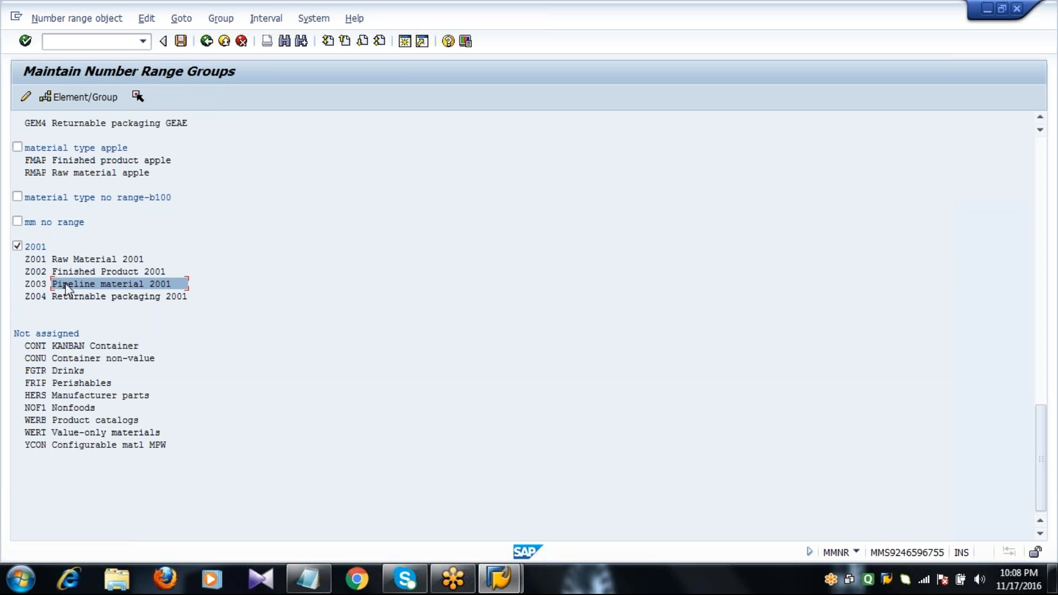
click(72, 298)
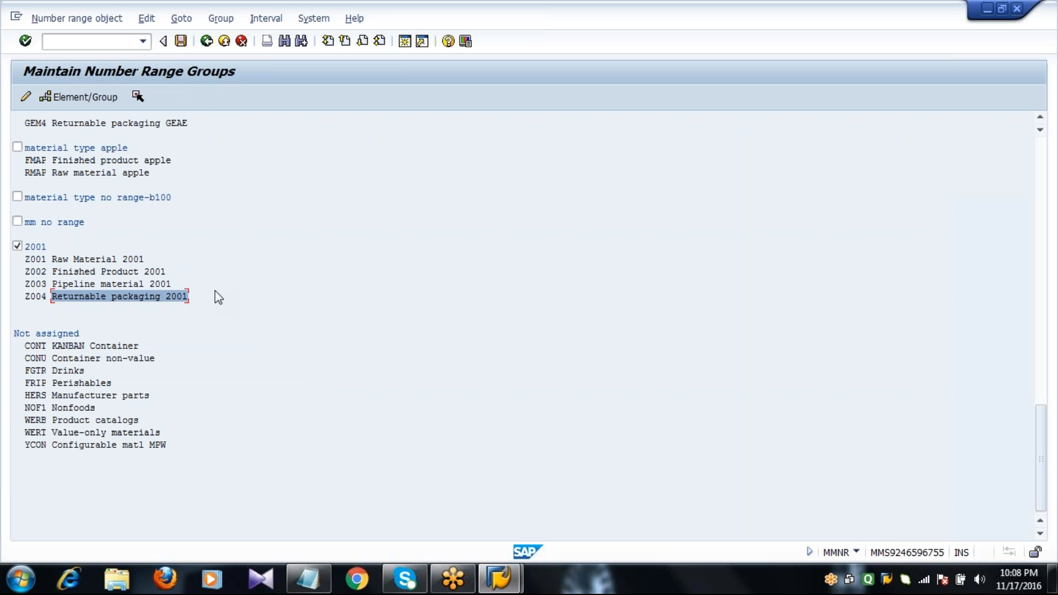
click(31, 248)
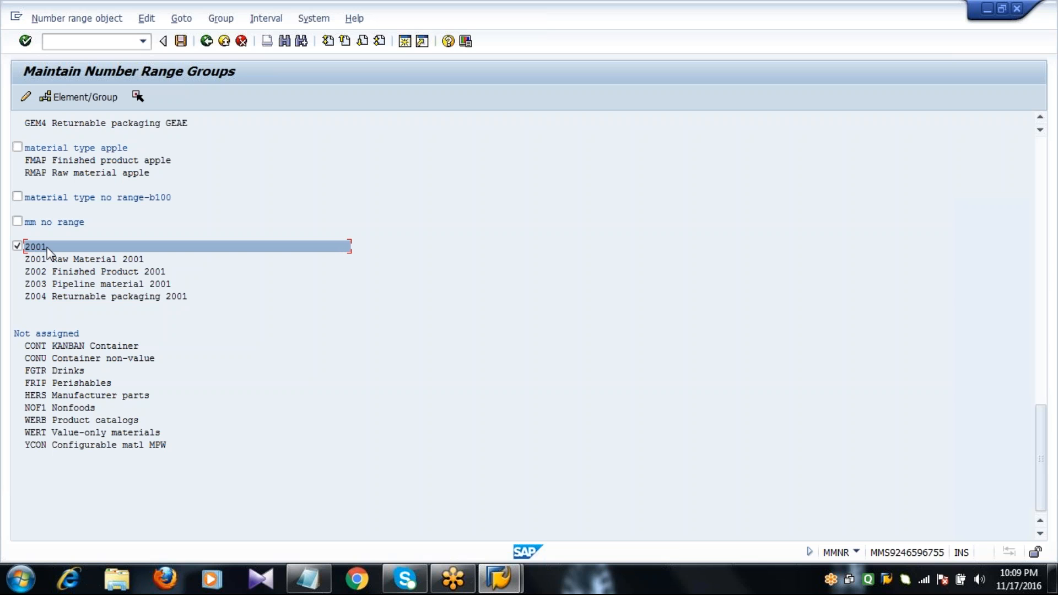
click(18, 246)
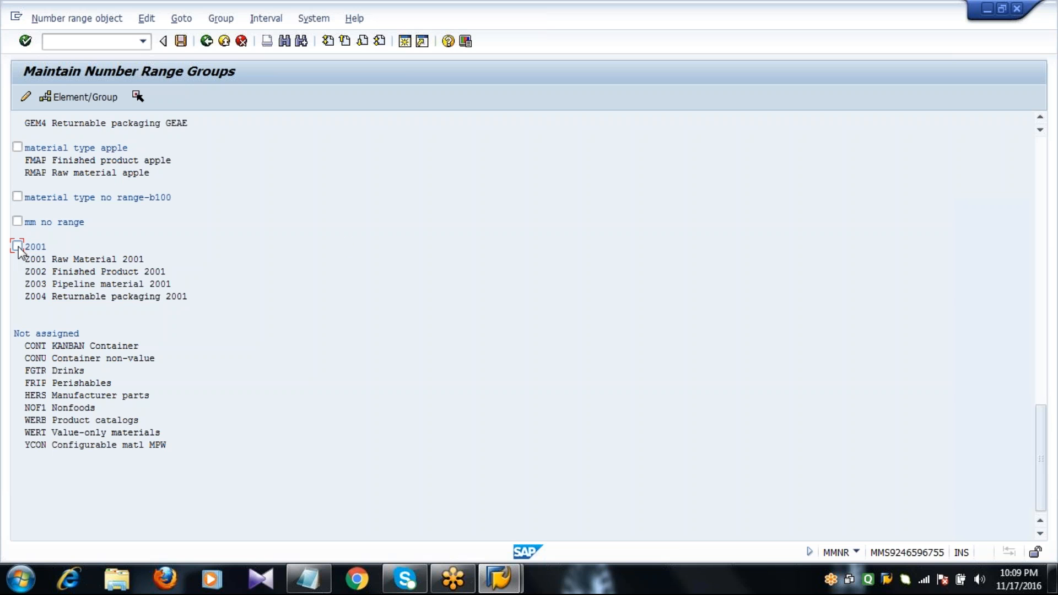
click(18, 246)
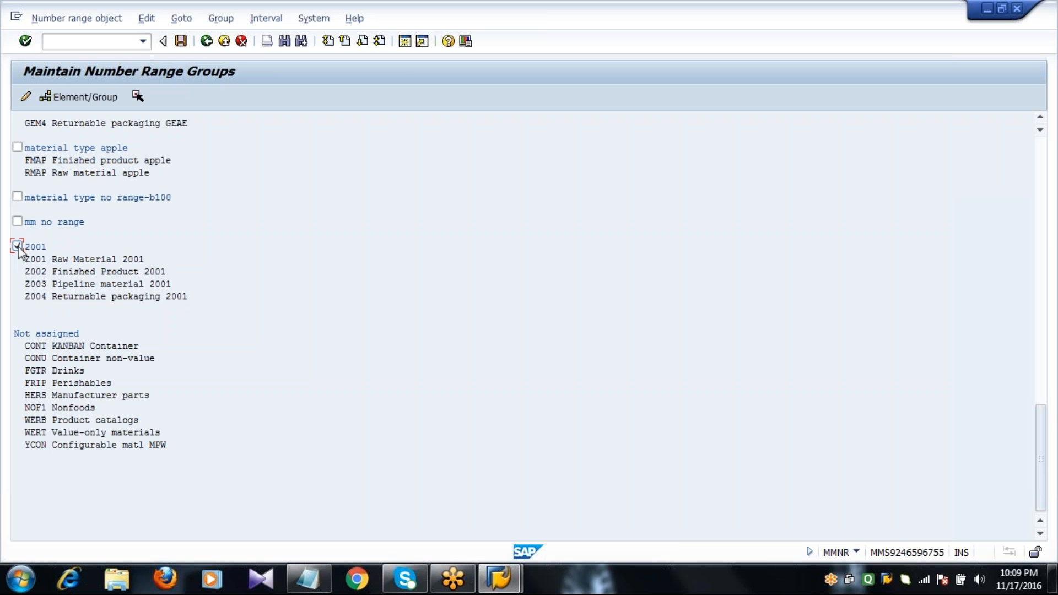
click(26, 97)
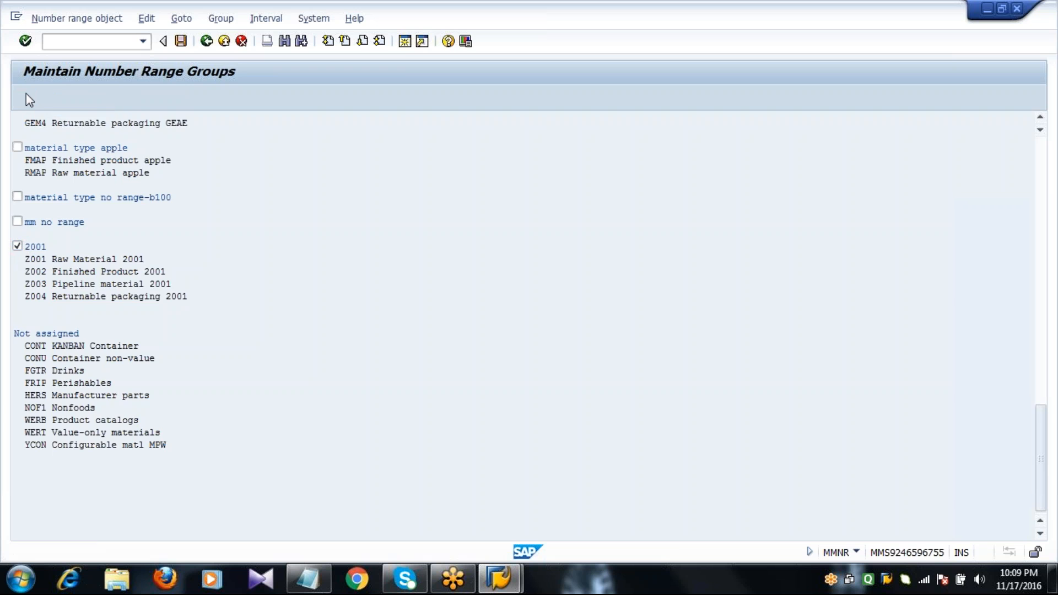
click(139, 142)
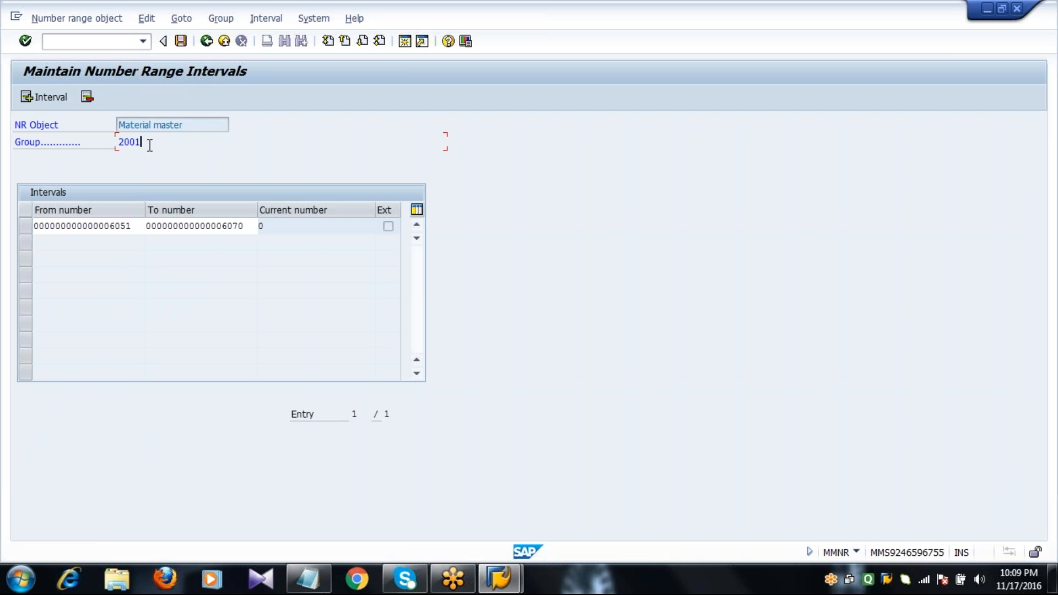
click(132, 226)
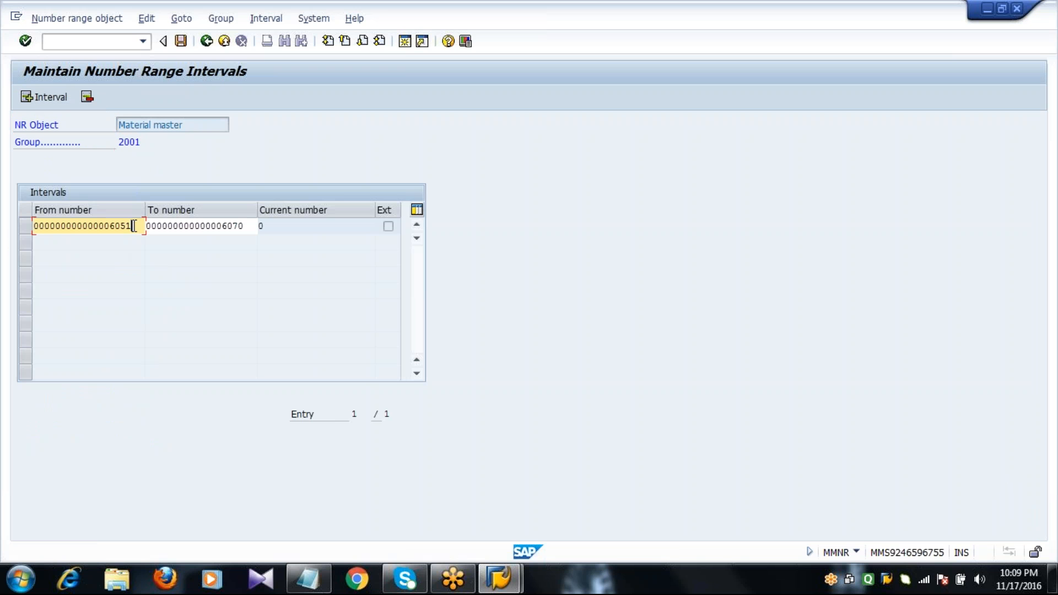
Save the number range group assignments after reviewing group 2001's to number, and return to the SAP Easy Access menu.
click(249, 226)
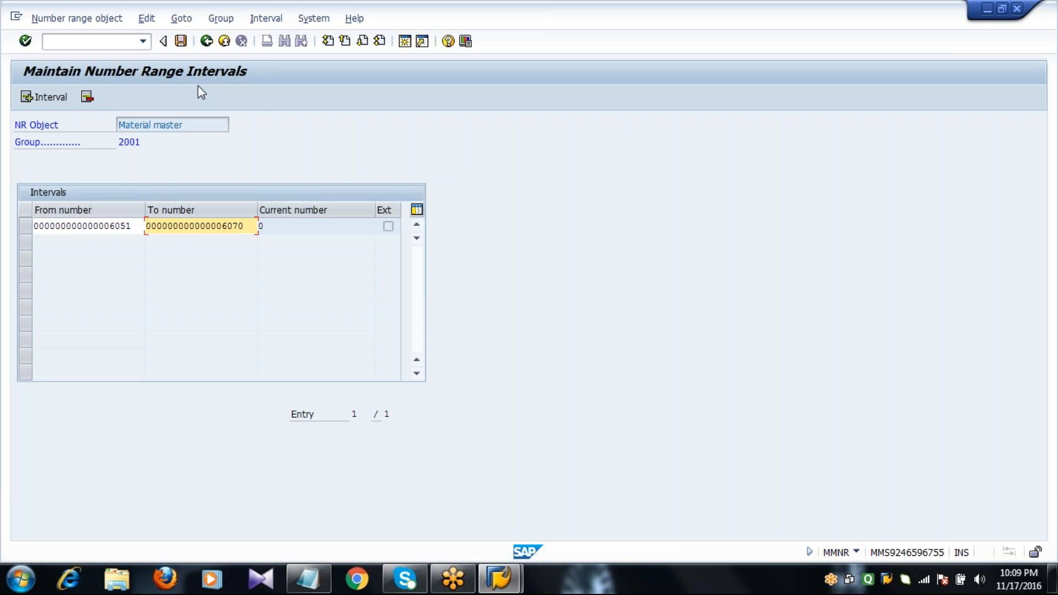
click(206, 42)
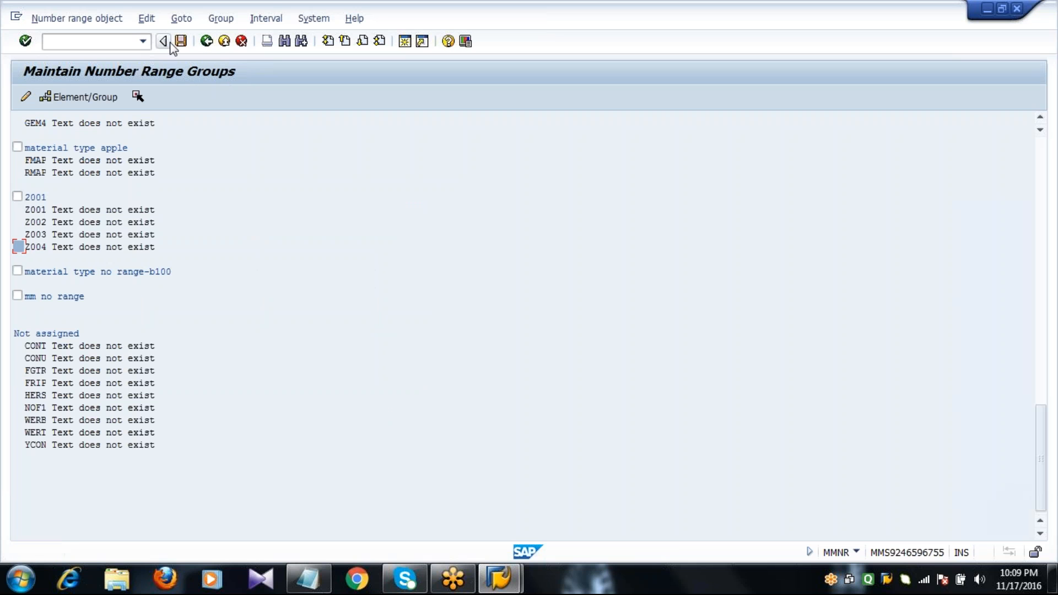
click(181, 43)
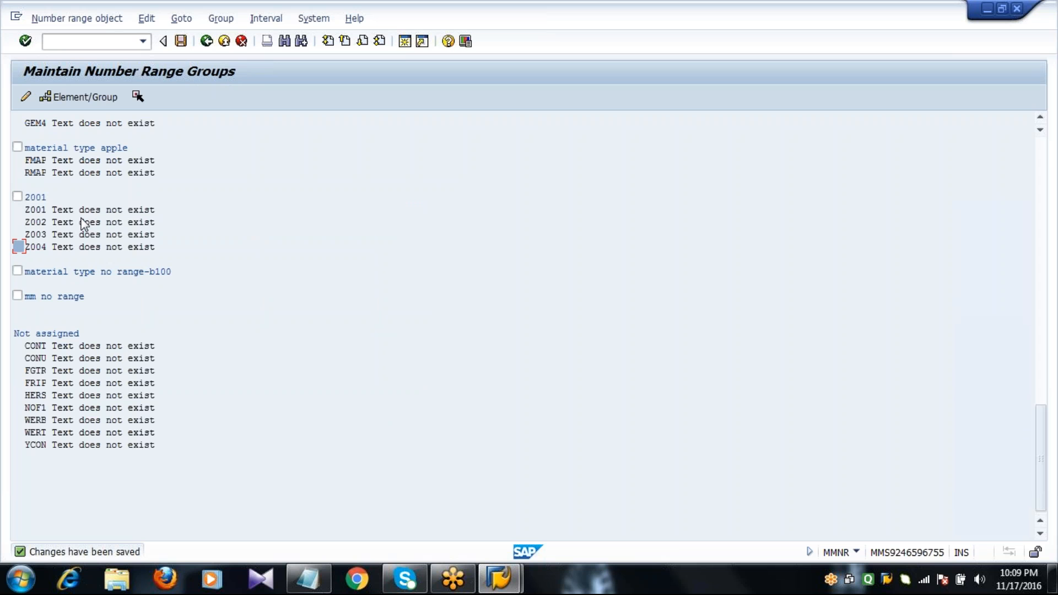
key(F3)
key(F3)
key(F3)
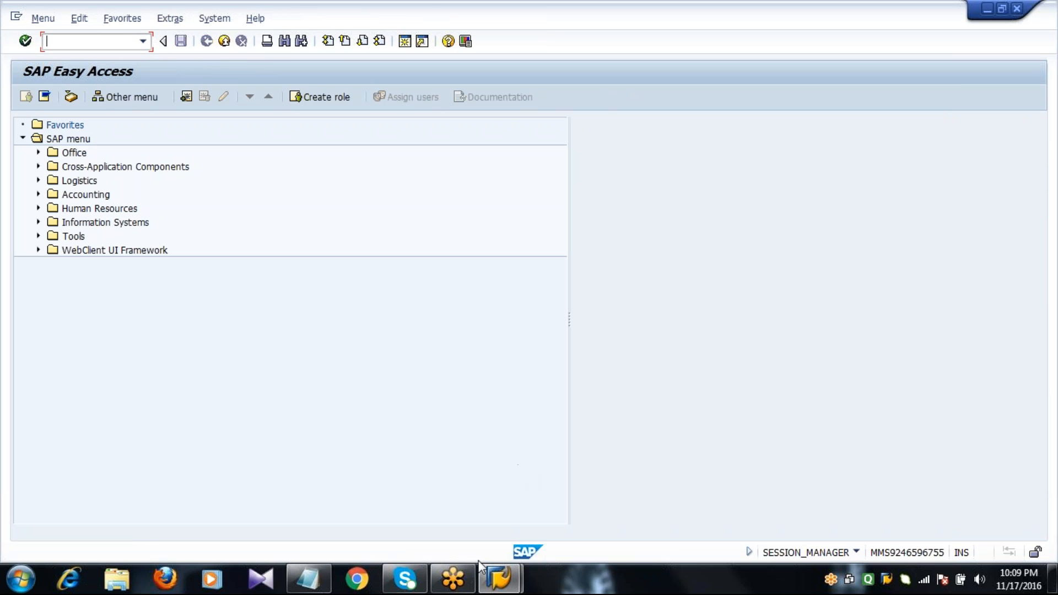
Switch to the MM - Part1 notes in Notepad and review the material master transaction codes MM01, MM02, MM03 and MM60.
click(311, 577)
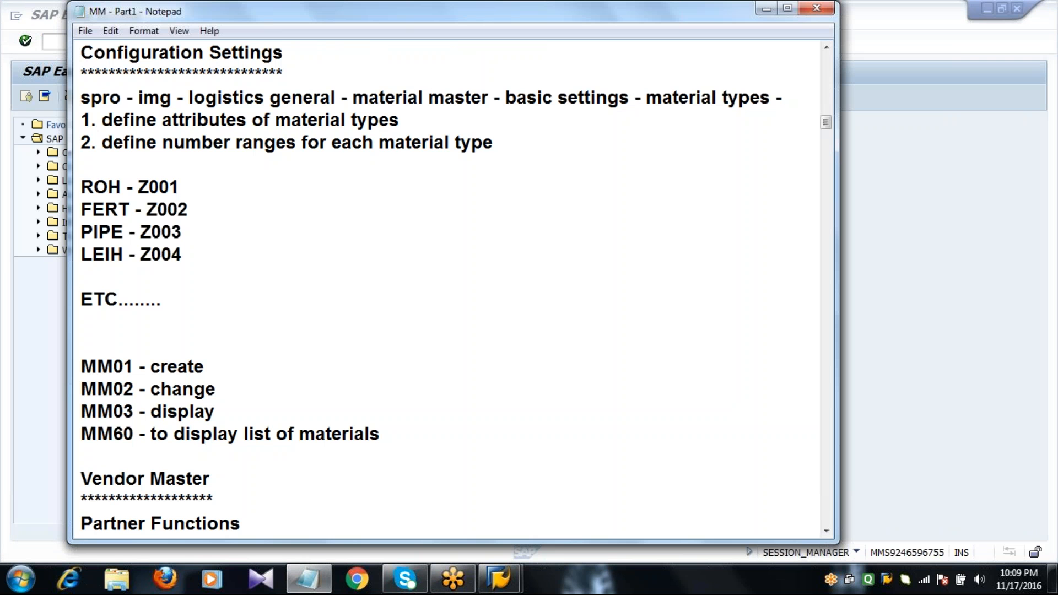
click(185, 328)
drag(83, 366, 239, 408)
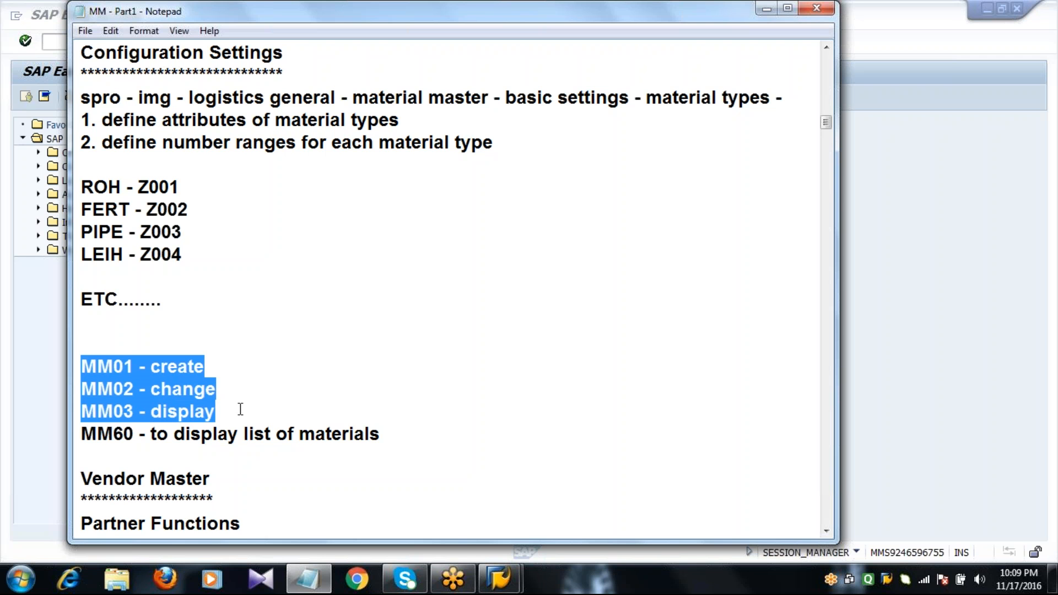
click(826, 530)
scroll(826, 529, down, 3)
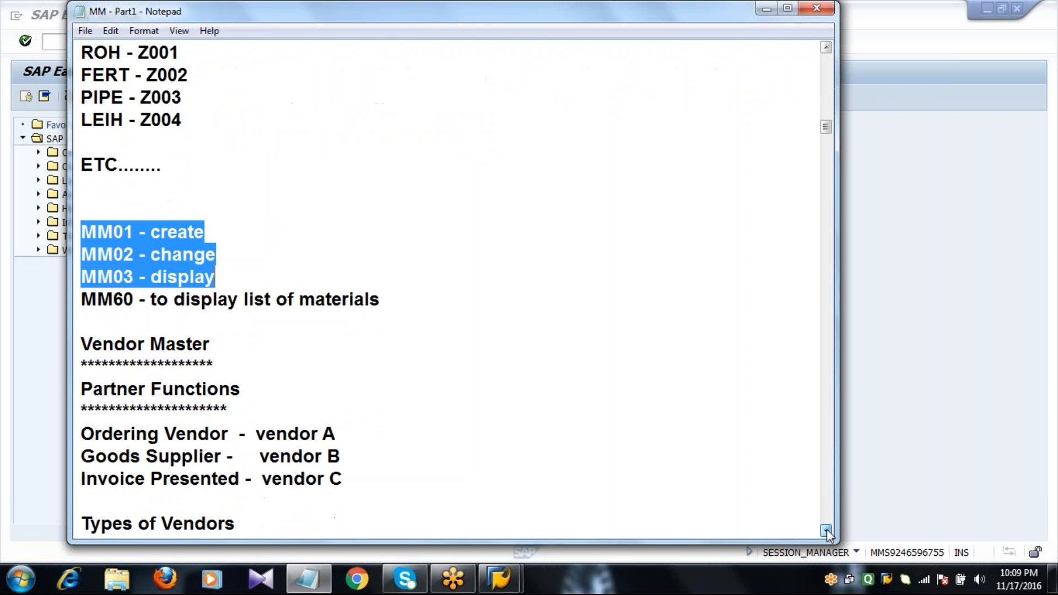
click(827, 529)
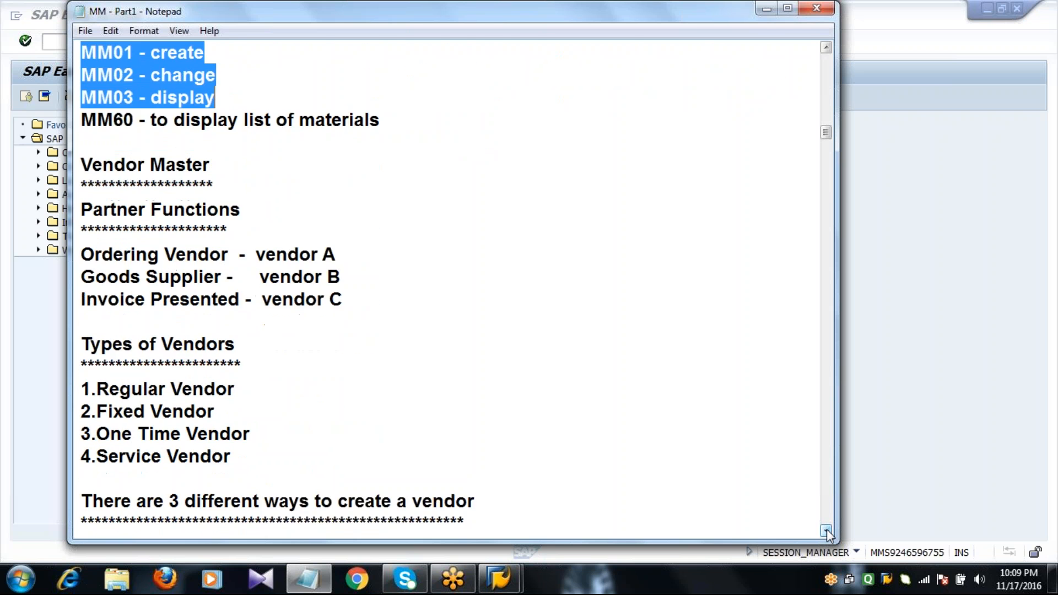
click(284, 88)
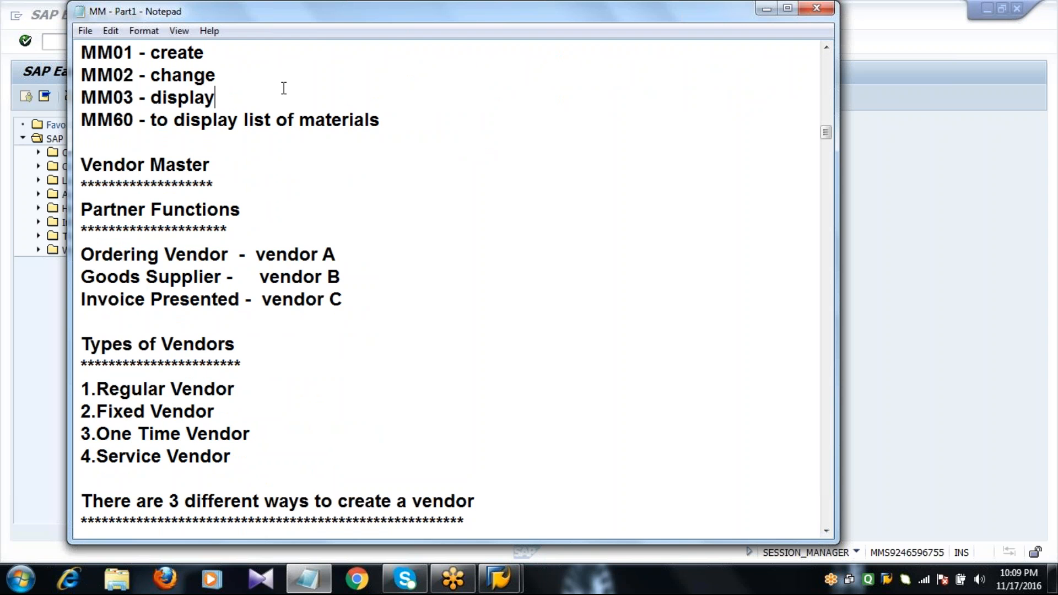
Switch back to SAP and start transaction MM01 to create a material.
click(33, 333)
click(94, 42)
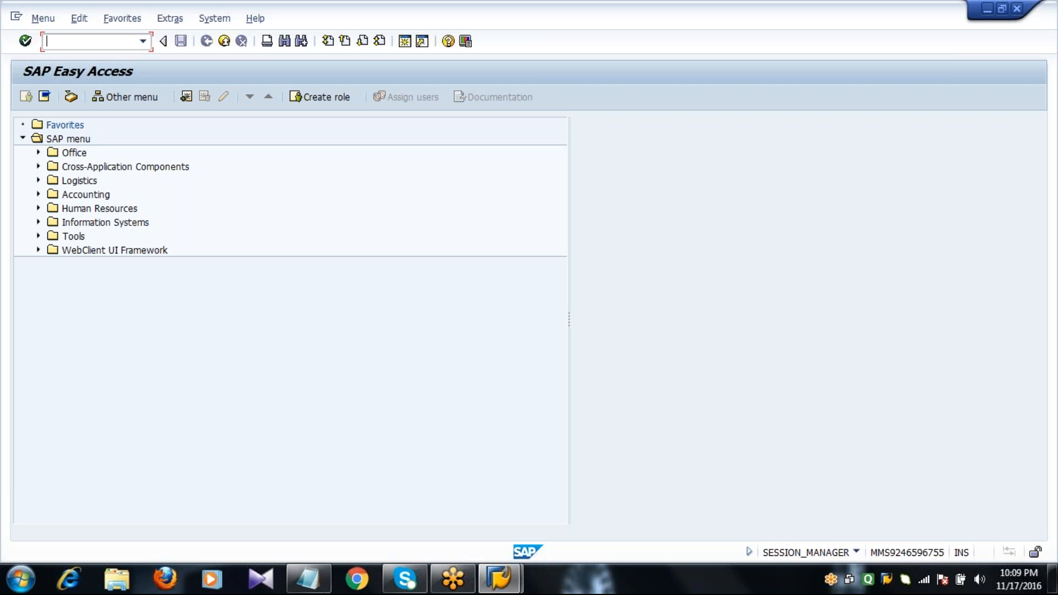
text(mm01)
key(Return)
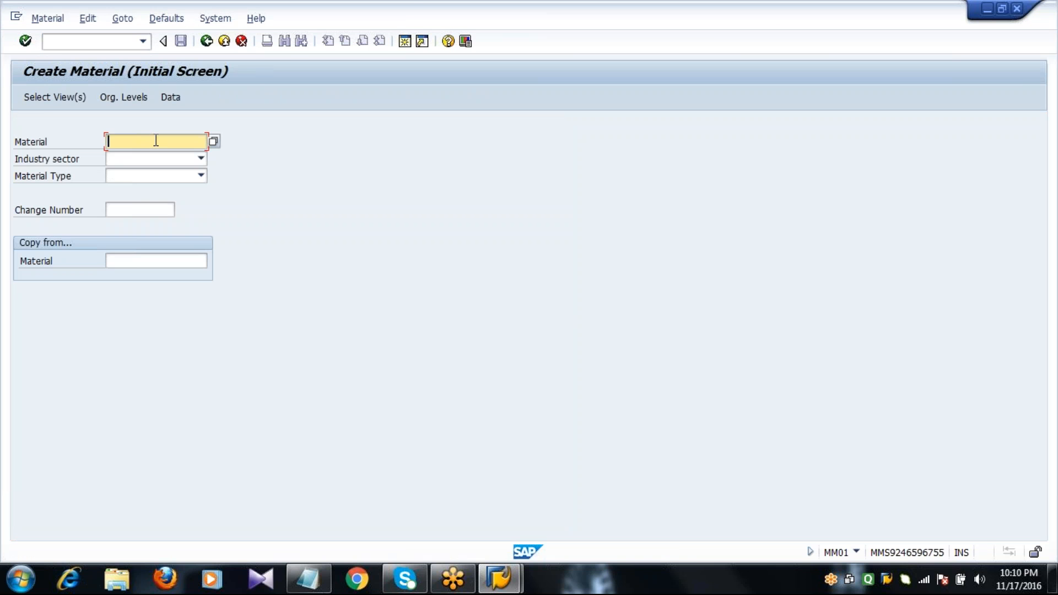
text(STEEL)
key(BackSpace)
key(BackSpace)
key(BackSpace)
key(BackSpace)
key(BackSpace)
key(Escape)
Set the new material's industry sector to Mechanical Engineering, leaving the material number blank.
key(Tab)
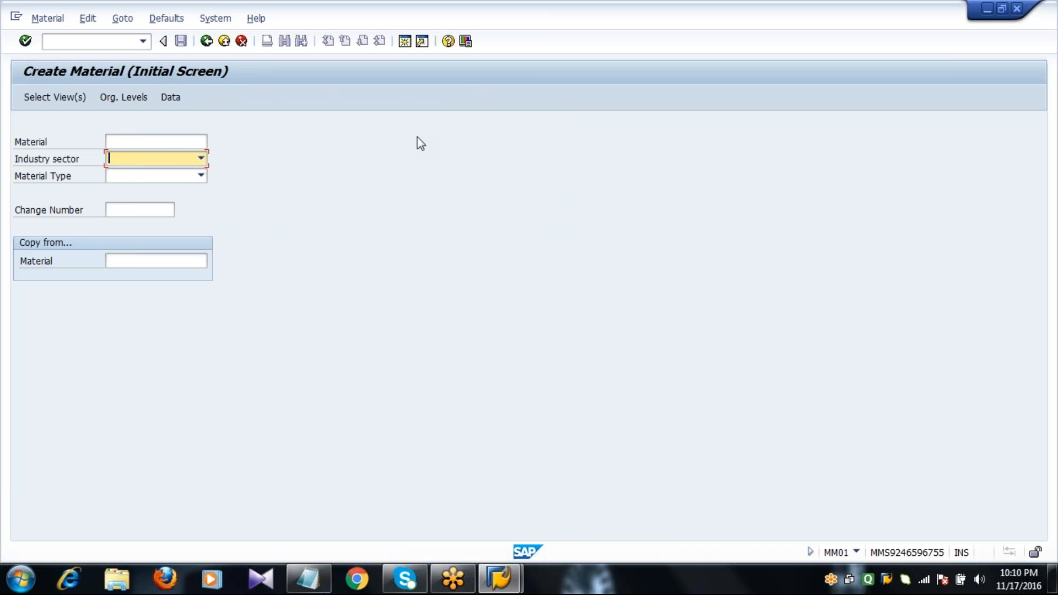
click(201, 159)
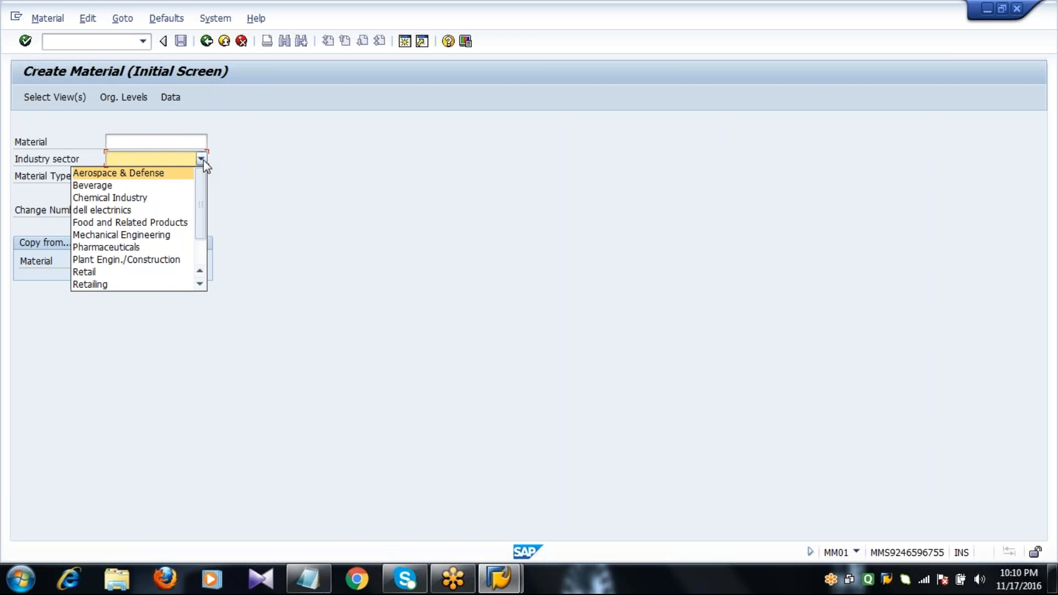
click(171, 235)
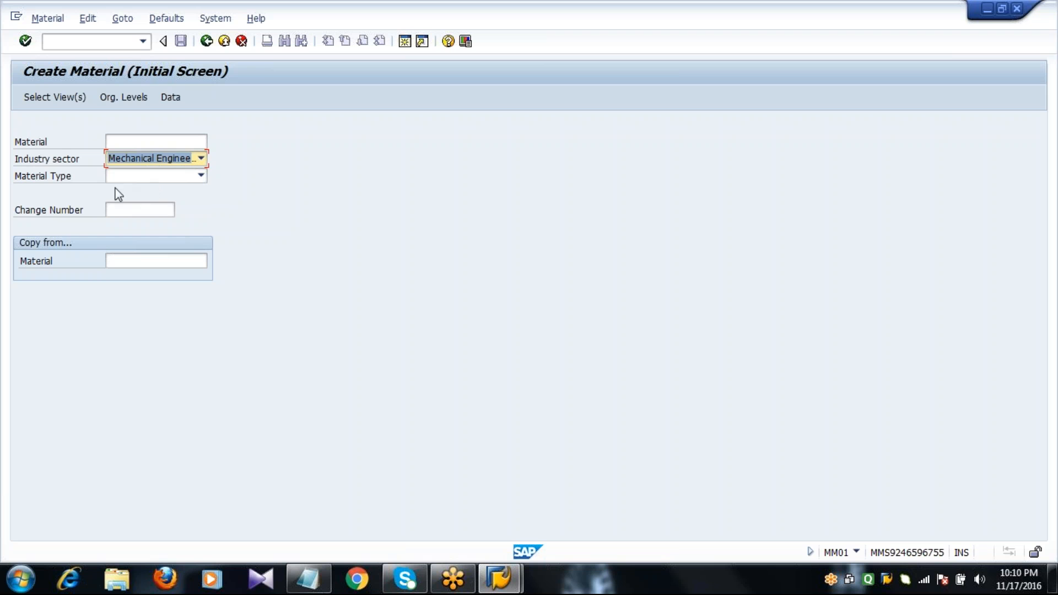
Set the new material's type to Raw Material 2001.
click(55, 179)
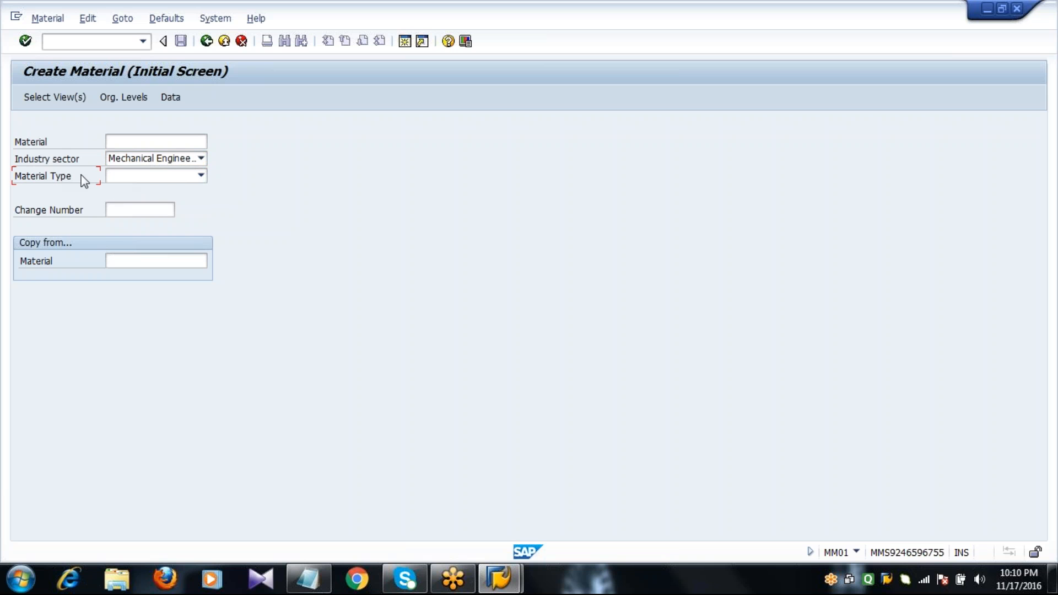
click(201, 176)
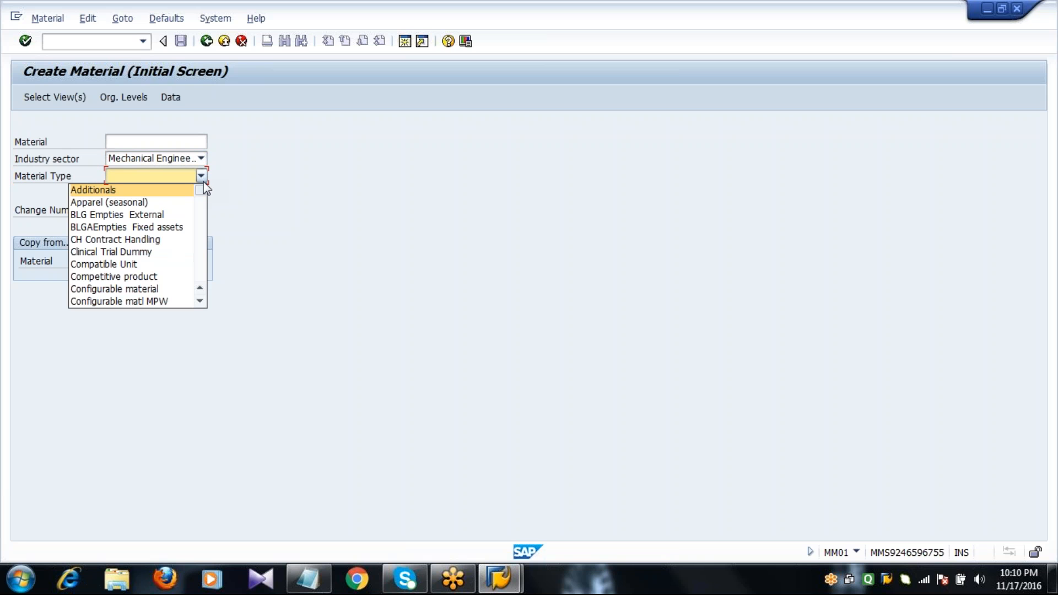
click(200, 243)
click(200, 243)
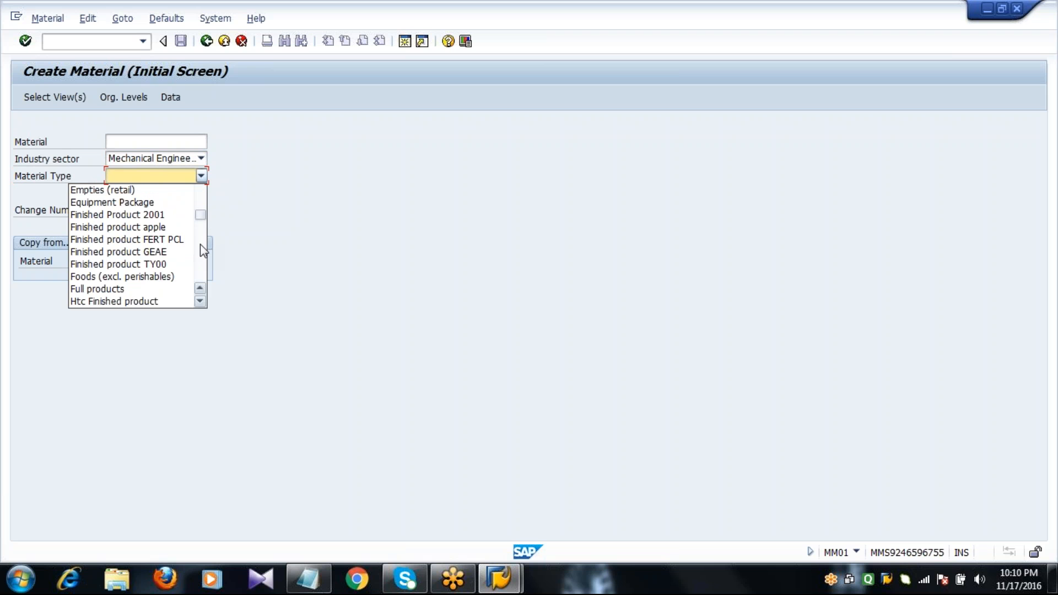
click(200, 244)
click(200, 244)
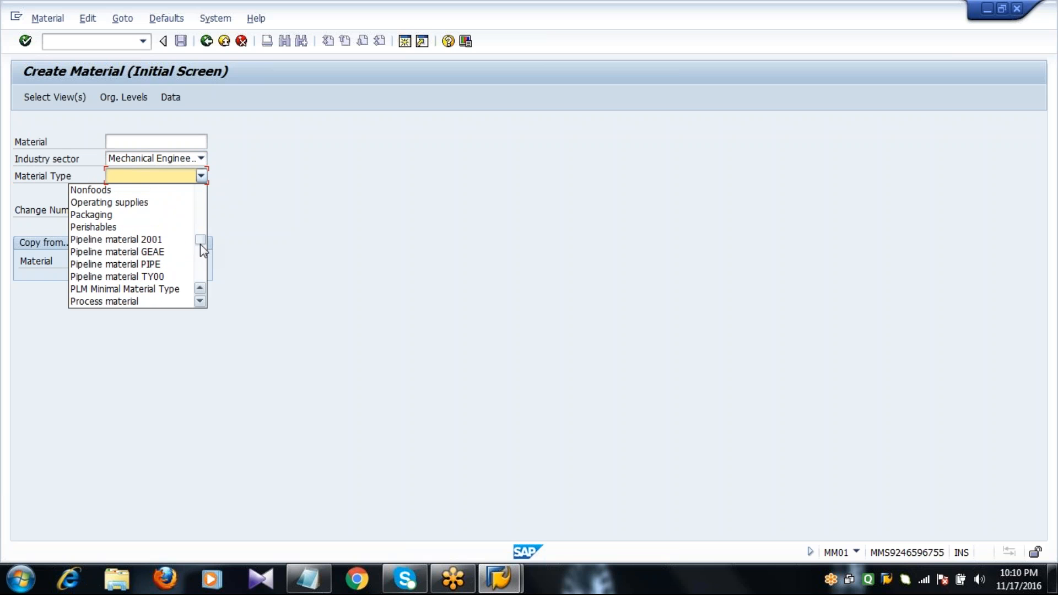
click(200, 263)
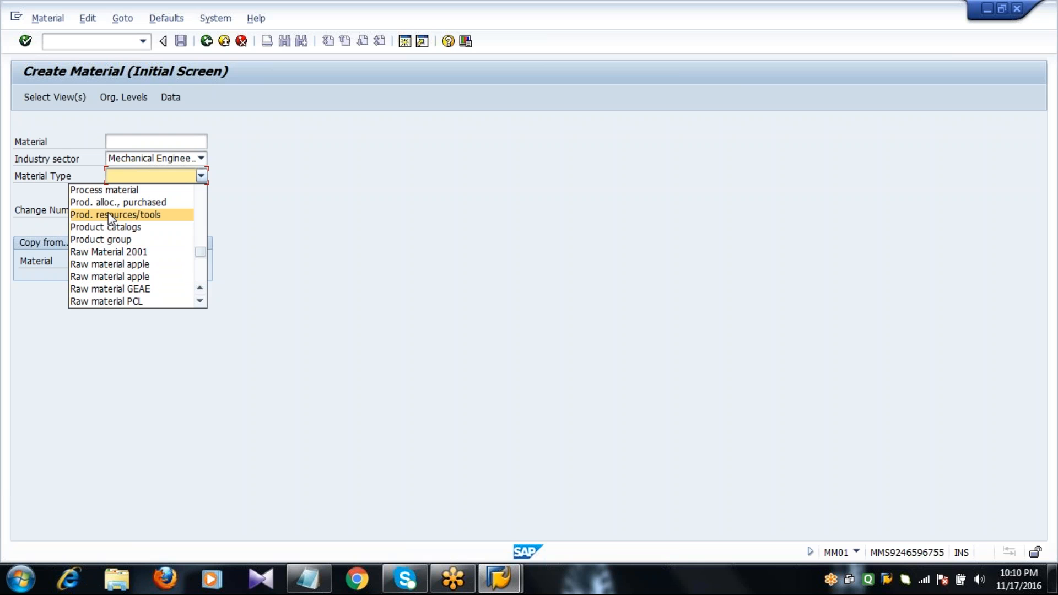
click(200, 301)
click(201, 302)
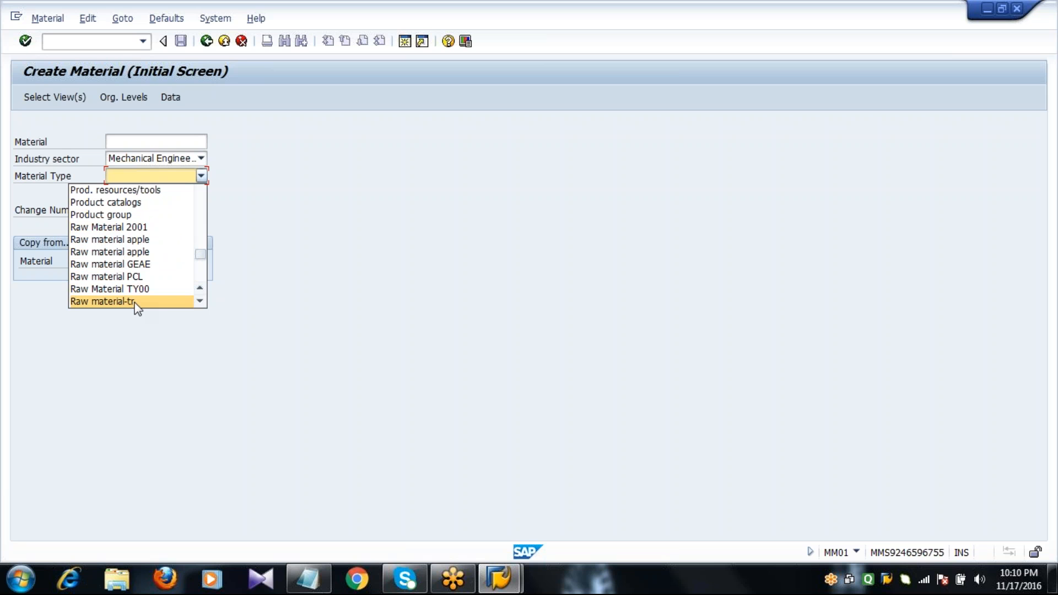
click(140, 225)
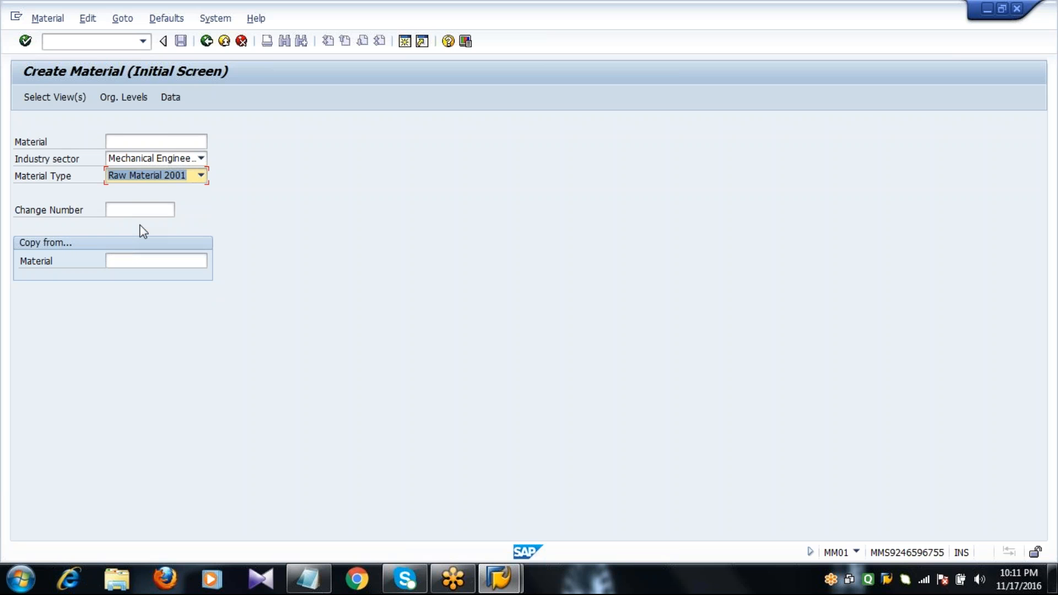
Replace the default view selection with Basic Data 1, Purchasing, General Plant Data / Storage 1 and 2, and Accounting 1.
click(136, 141)
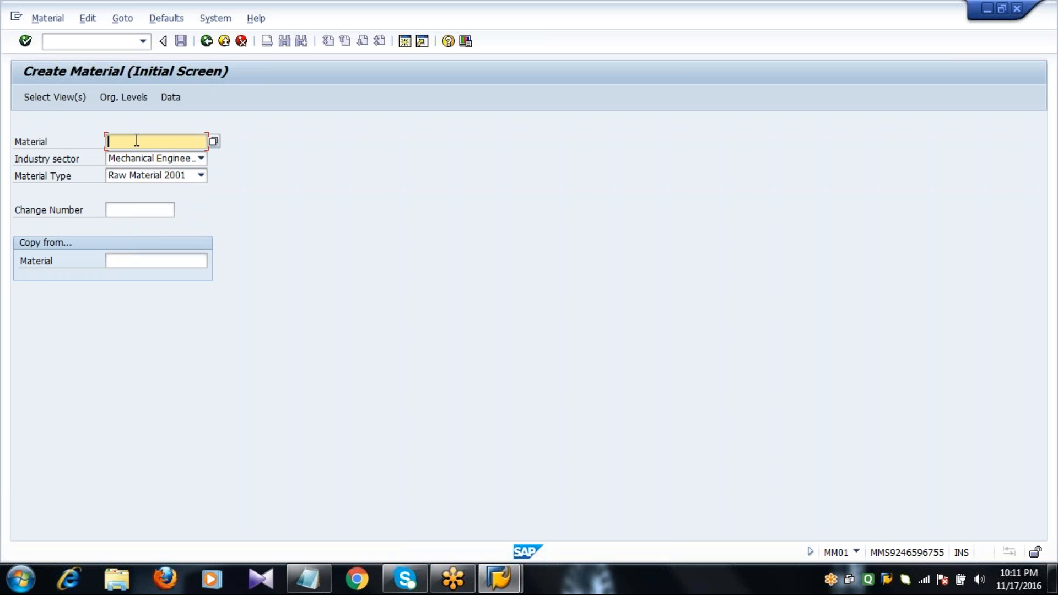
click(54, 98)
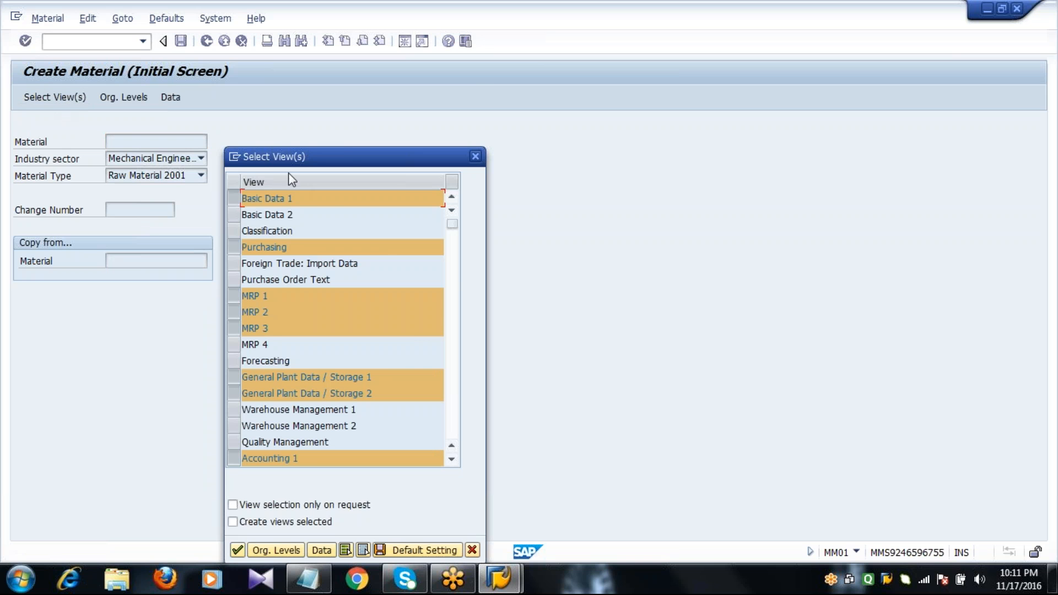
drag(344, 160, 336, 100)
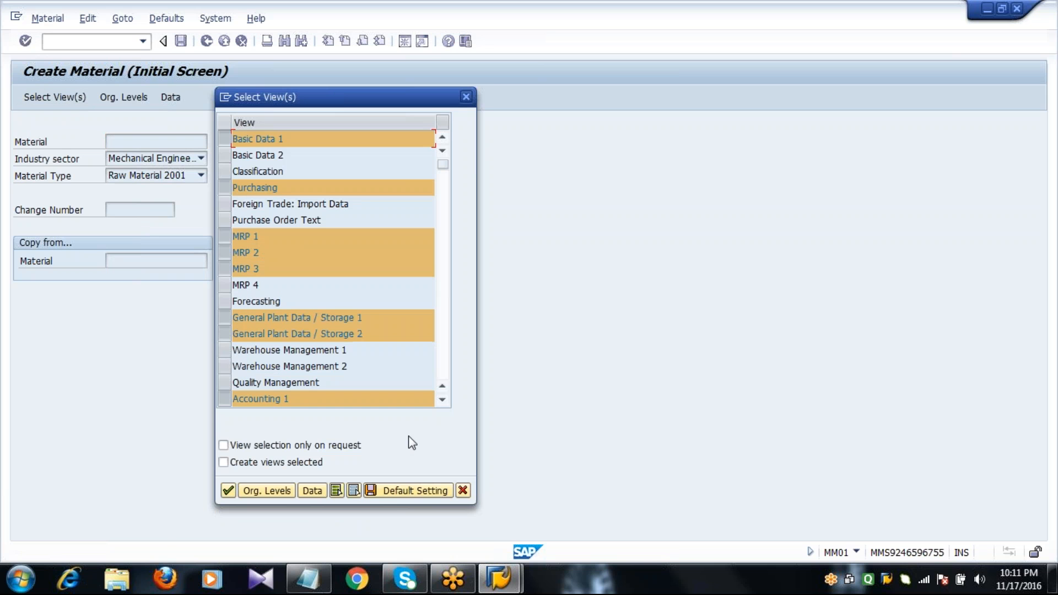
click(351, 491)
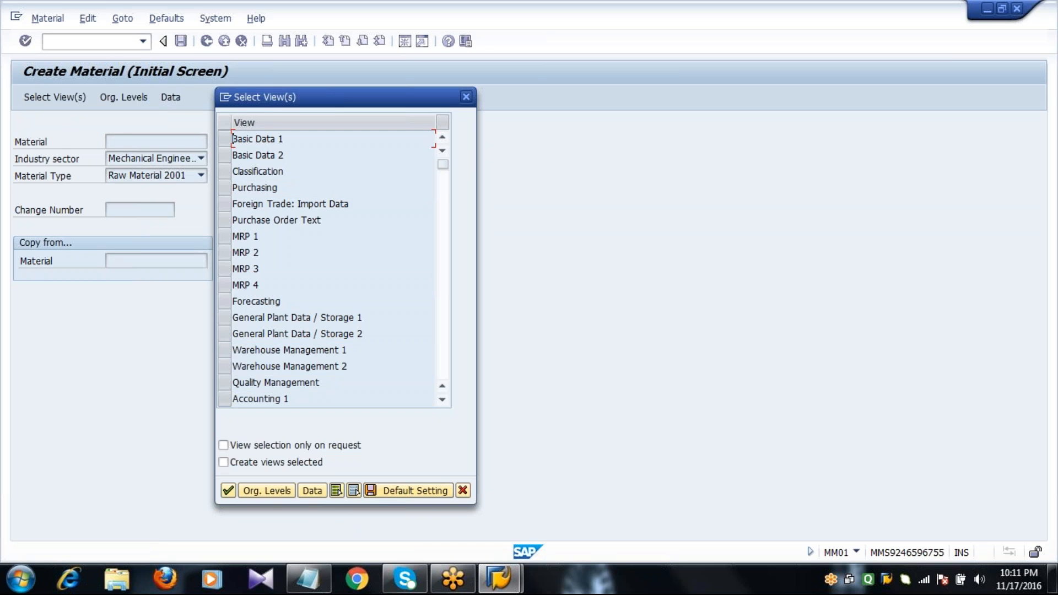
click(223, 140)
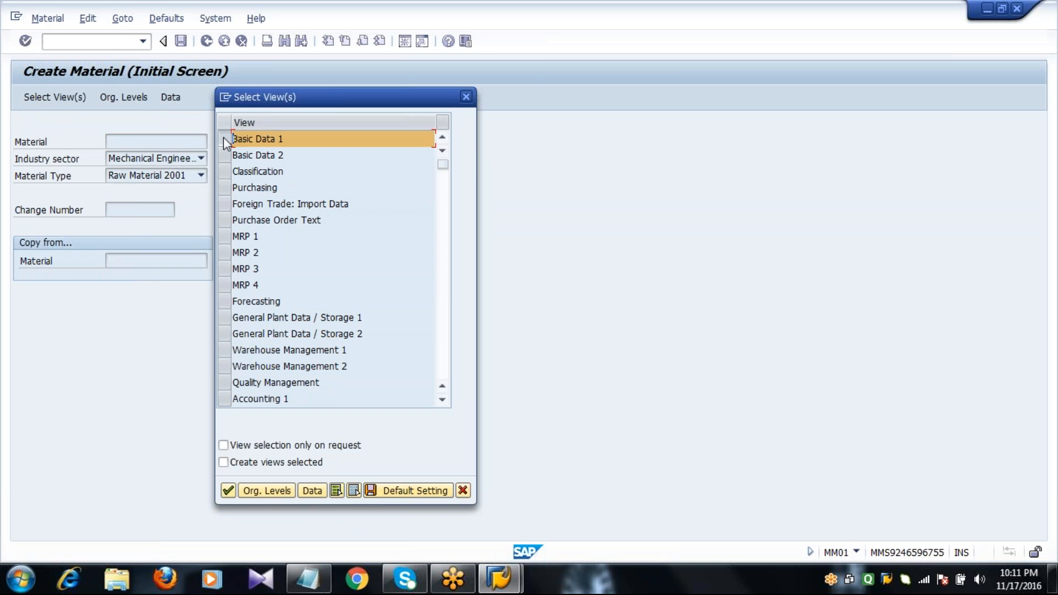
click(225, 190)
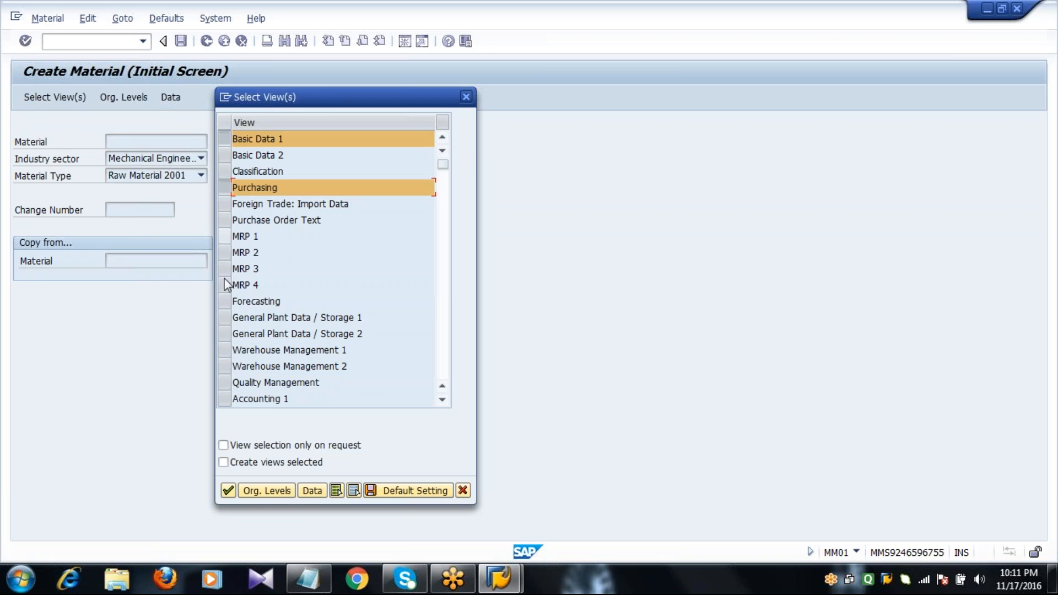
click(225, 319)
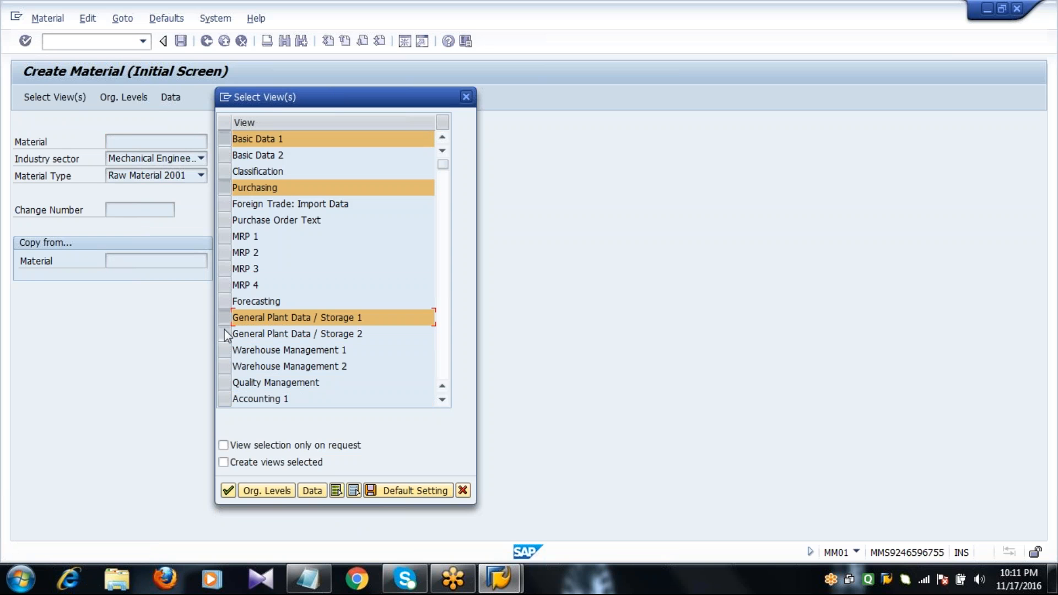
click(225, 334)
click(229, 399)
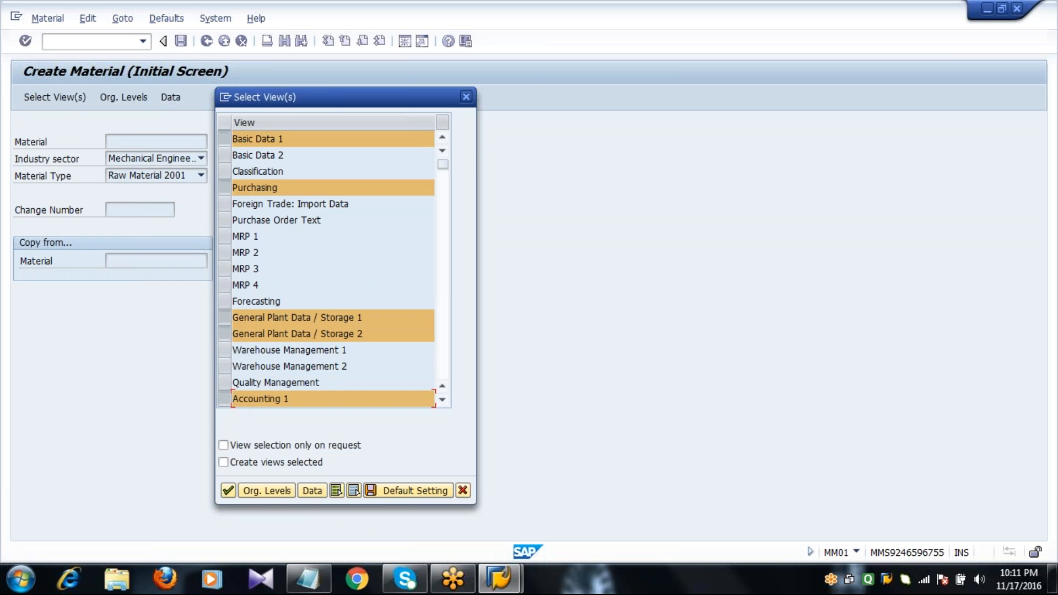
click(377, 334)
Set the organizational levels to plant 2011 and storage location 0001, and continue to the material's basic data.
click(271, 490)
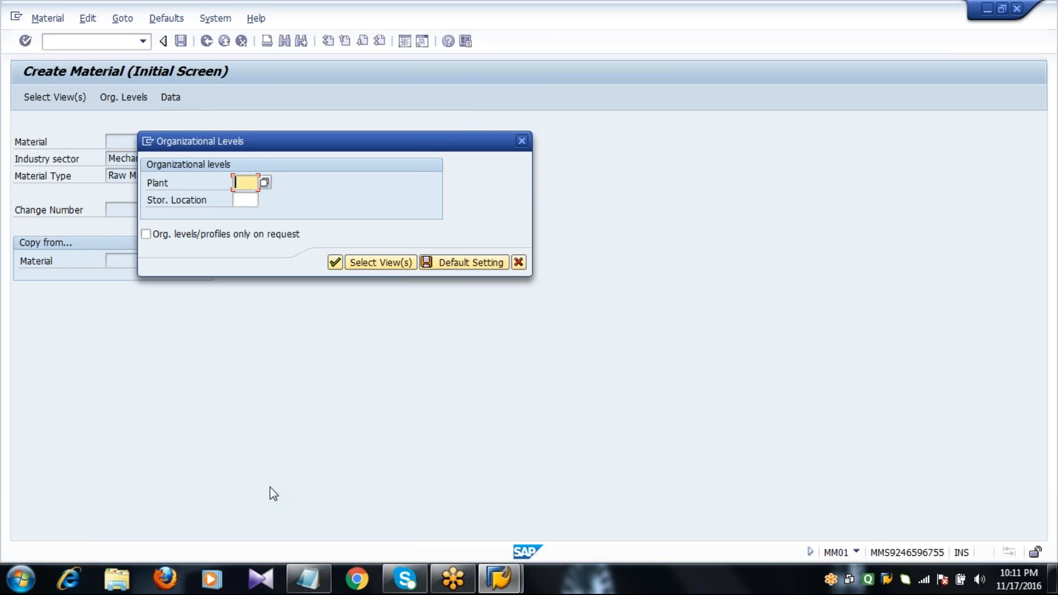
text(2011)
key(Tab)
text(0001)
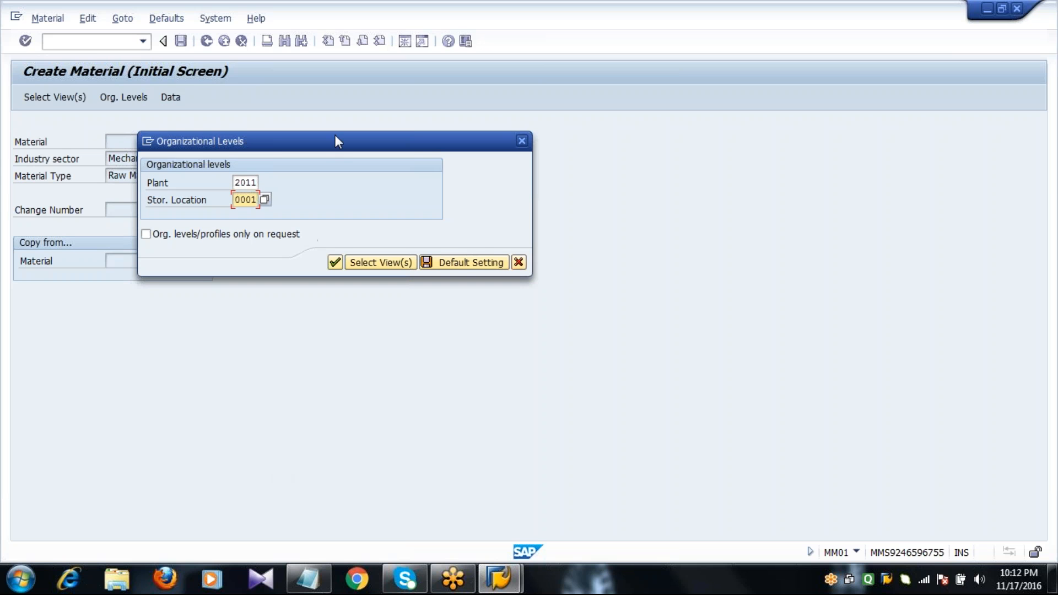
drag(345, 134, 431, 243)
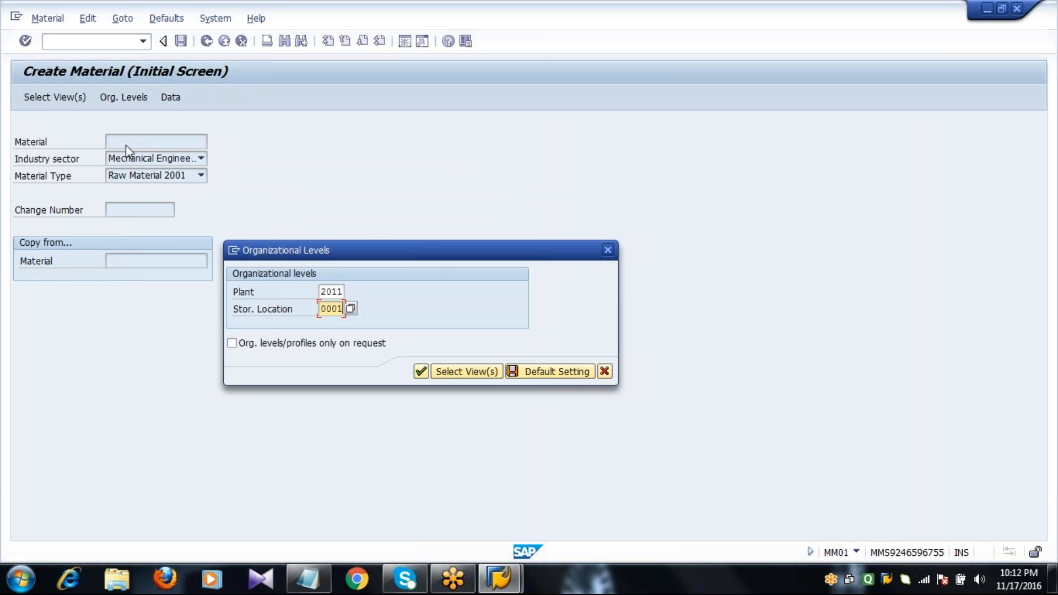
key(Return)
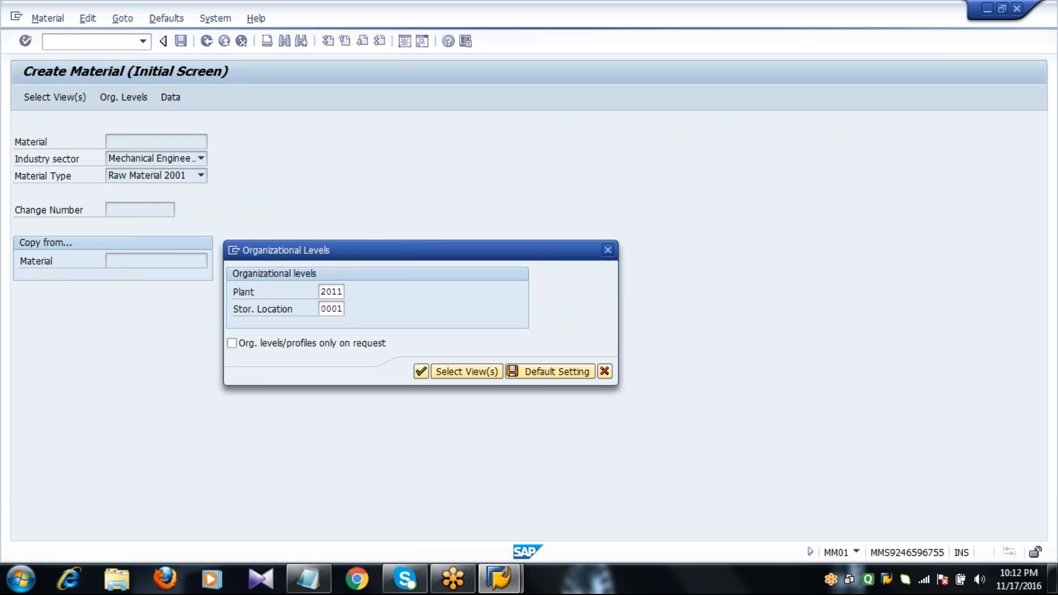
Check the material's assigned number, and leave the unsaved material for transaction MMNR using /NMMNR.
click(116, 161)
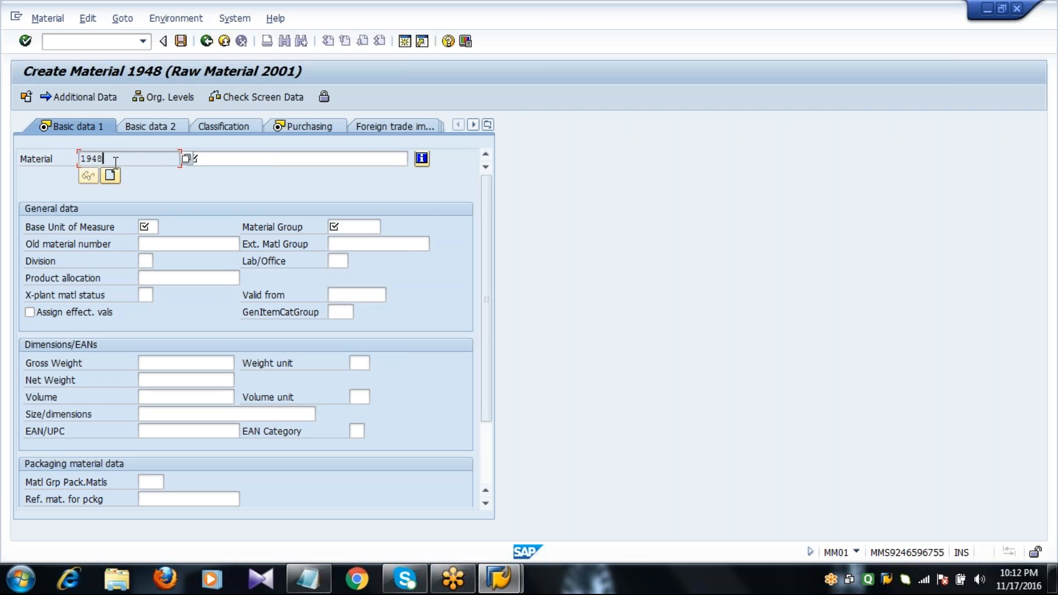
click(77, 41)
text(/NMMNR)
key(Return)
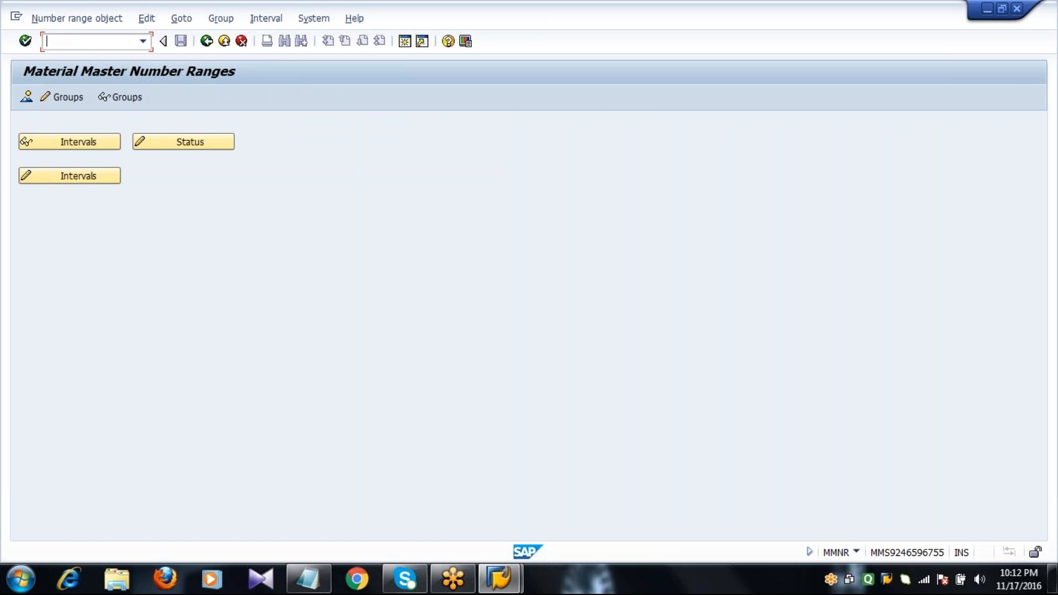
Open the number range groups for maintenance and assign material types Z001, Z002, Z003 and Z004 to group 2001.
click(69, 98)
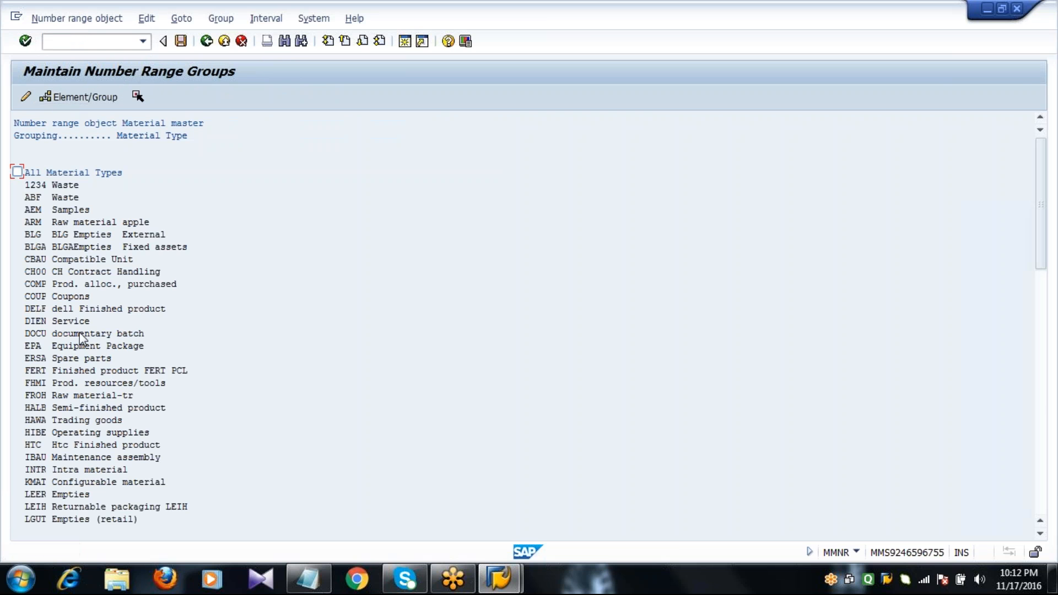
scroll(80, 332, down, 10)
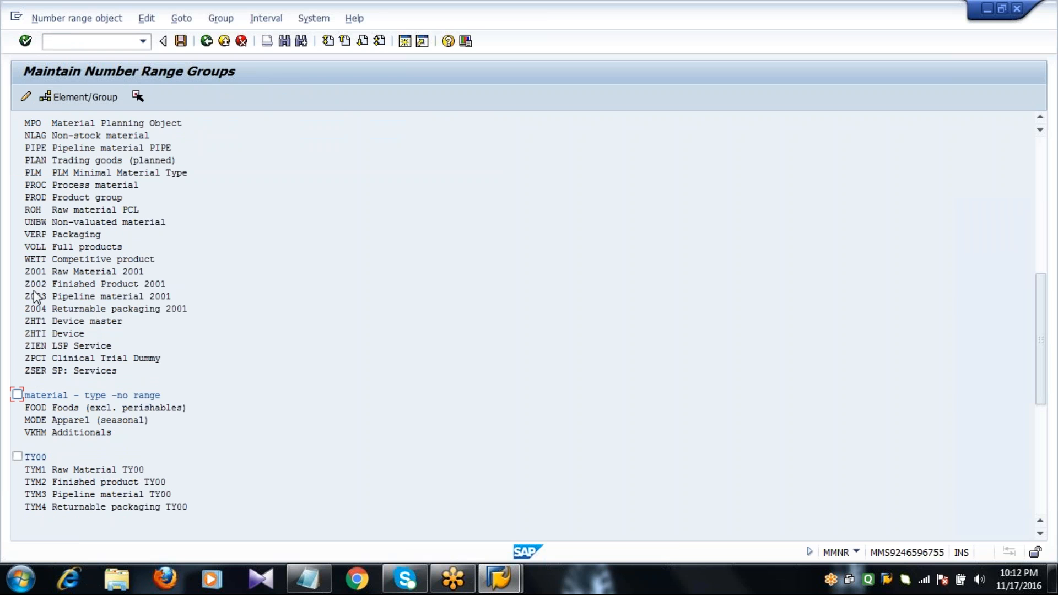
double_click(36, 271)
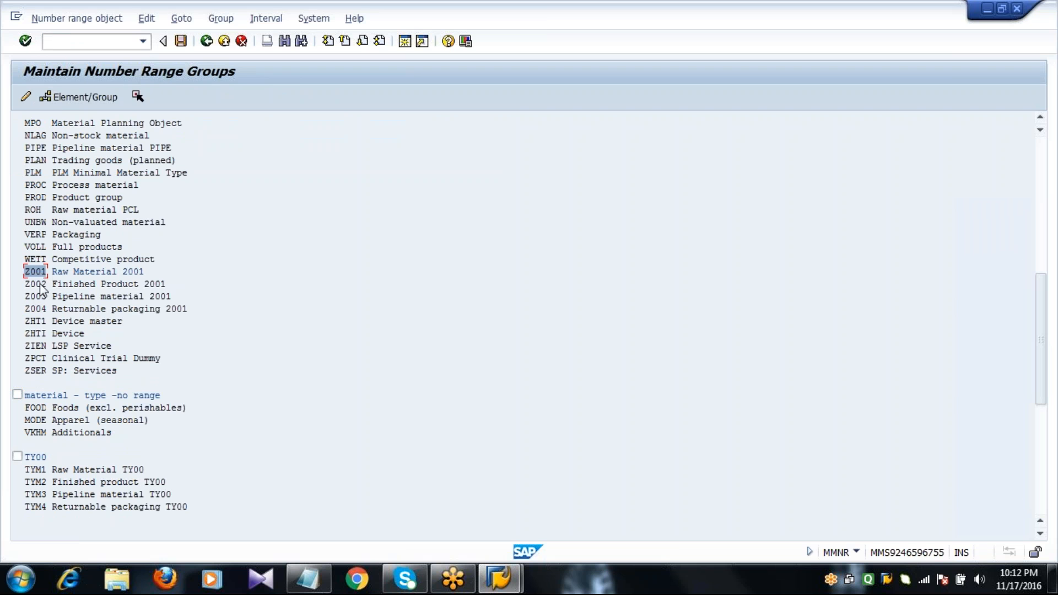
double_click(44, 283)
double_click(35, 297)
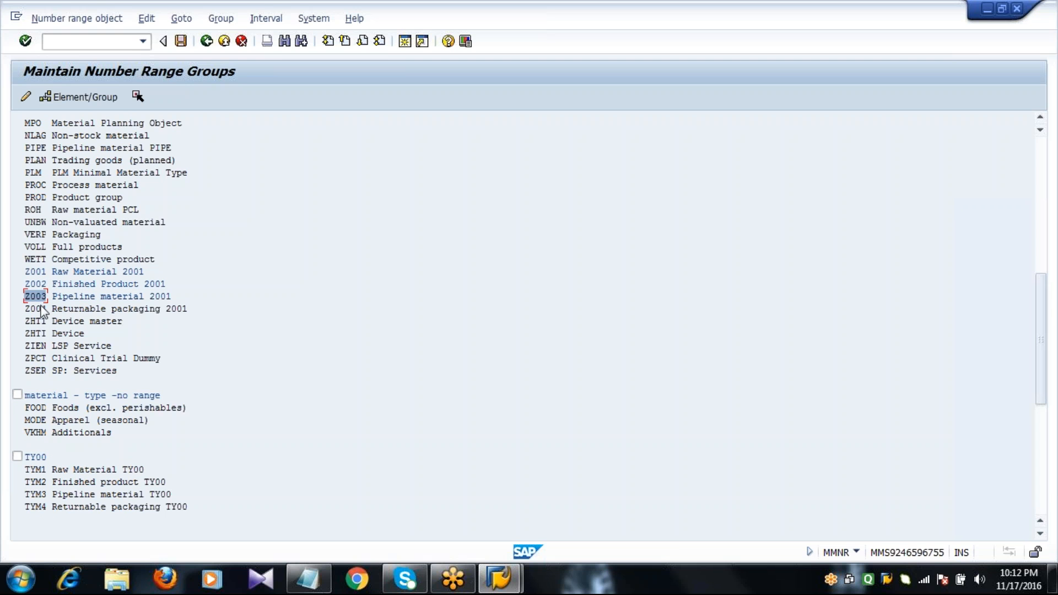
double_click(36, 310)
scroll(36, 312, down, 5)
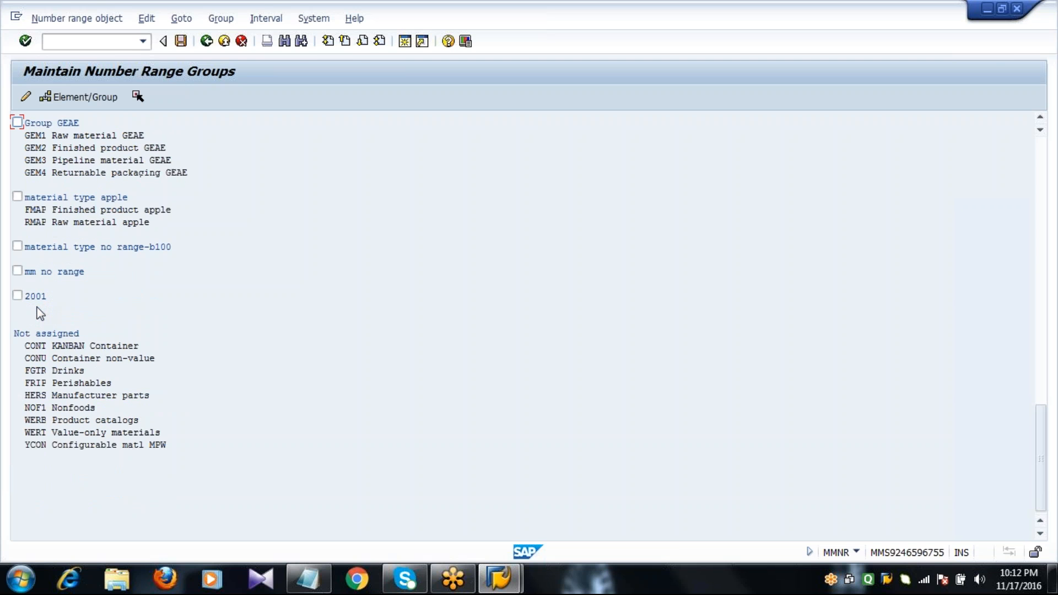
click(17, 296)
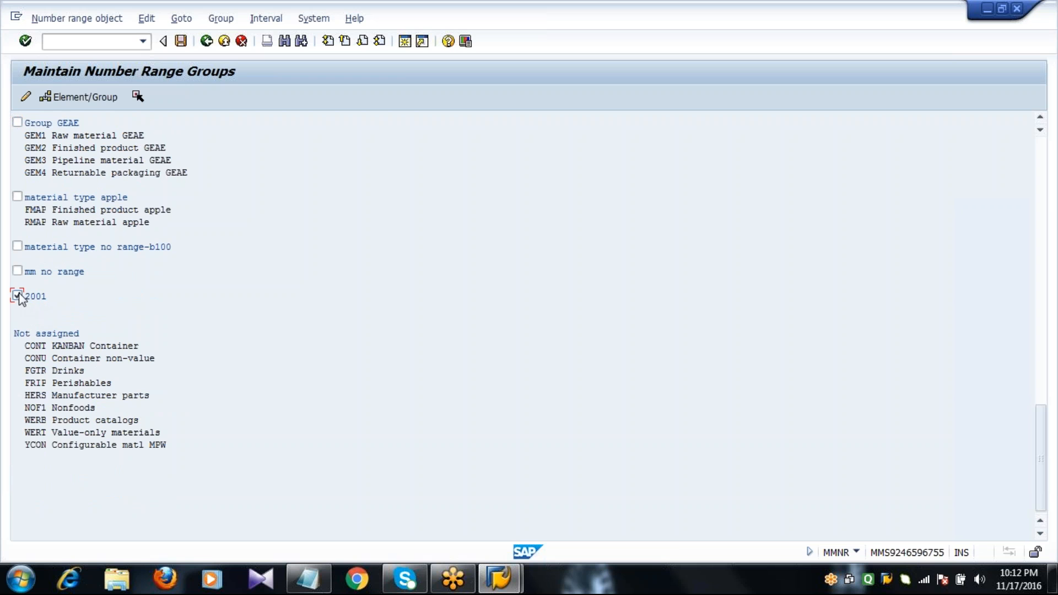
click(85, 97)
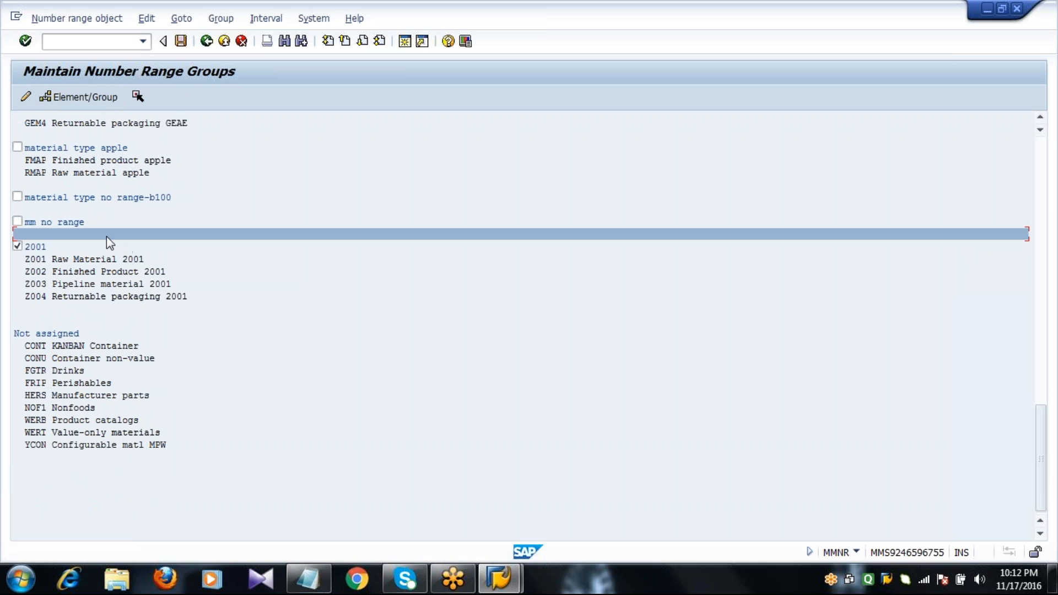
click(132, 260)
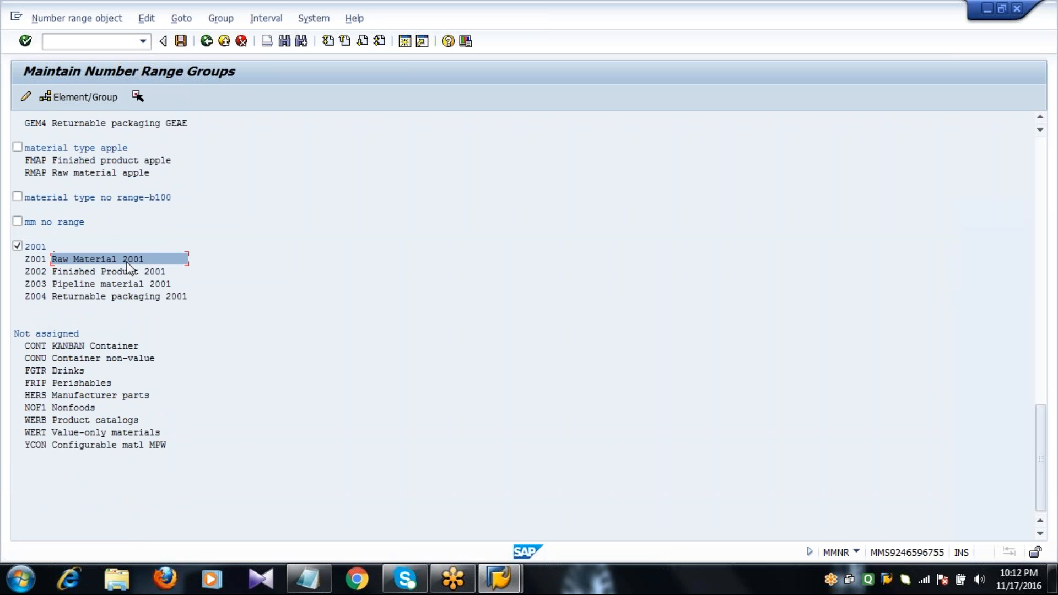
Save the number range group assignments, accepting the transport notice, and go to transaction MM01 using /NMM01.
click(182, 42)
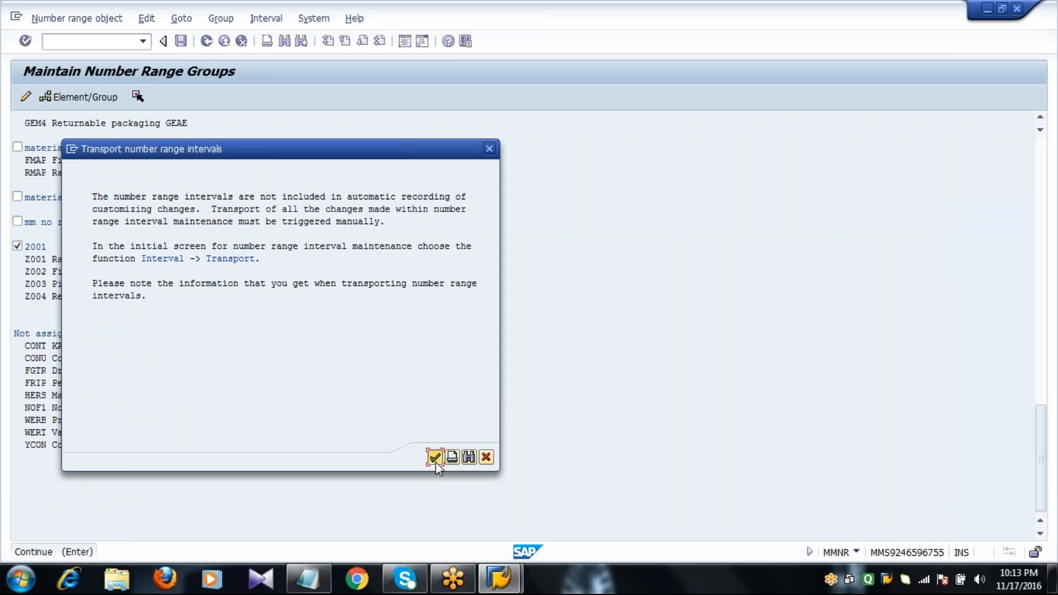
click(434, 456)
click(183, 44)
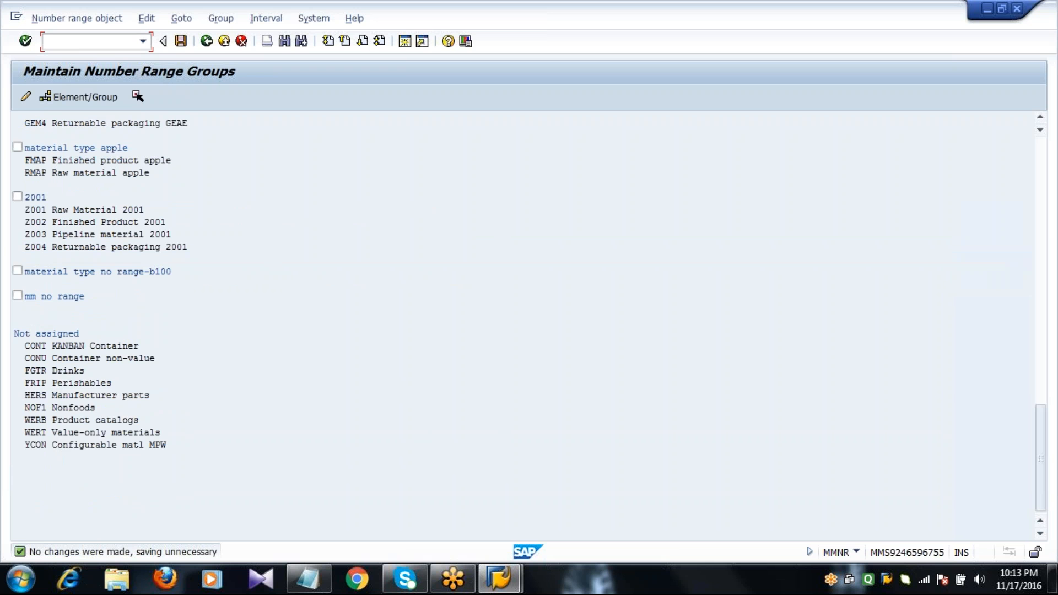
text(/NMM01)
key(Return)
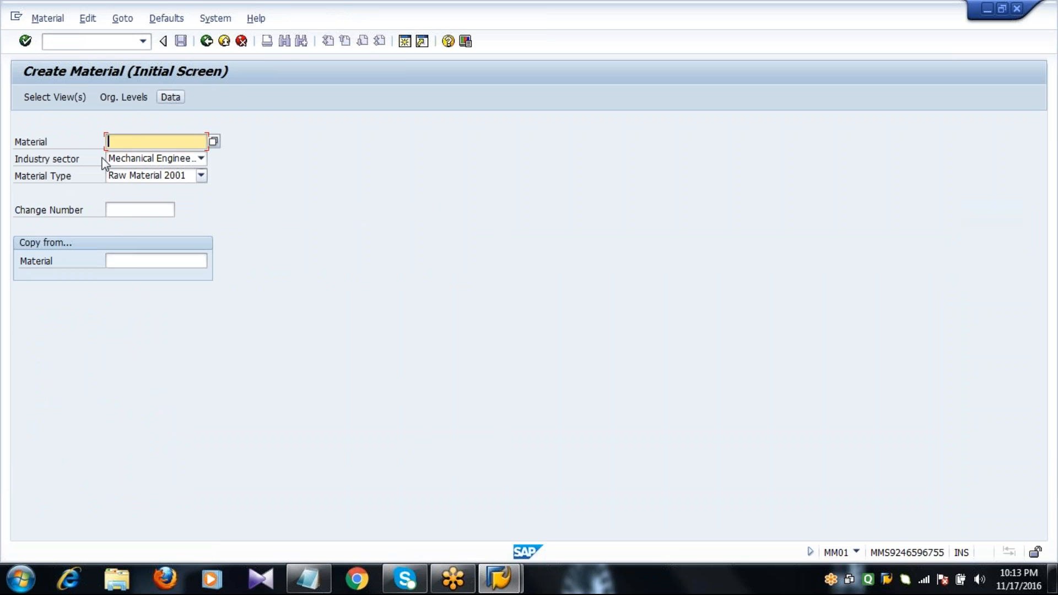
Select the views Basic Data 1, Purchasing, General Plant Data / Storage 1 and 2, and Accounting 1 for the Raw Material 2001 material.
click(61, 98)
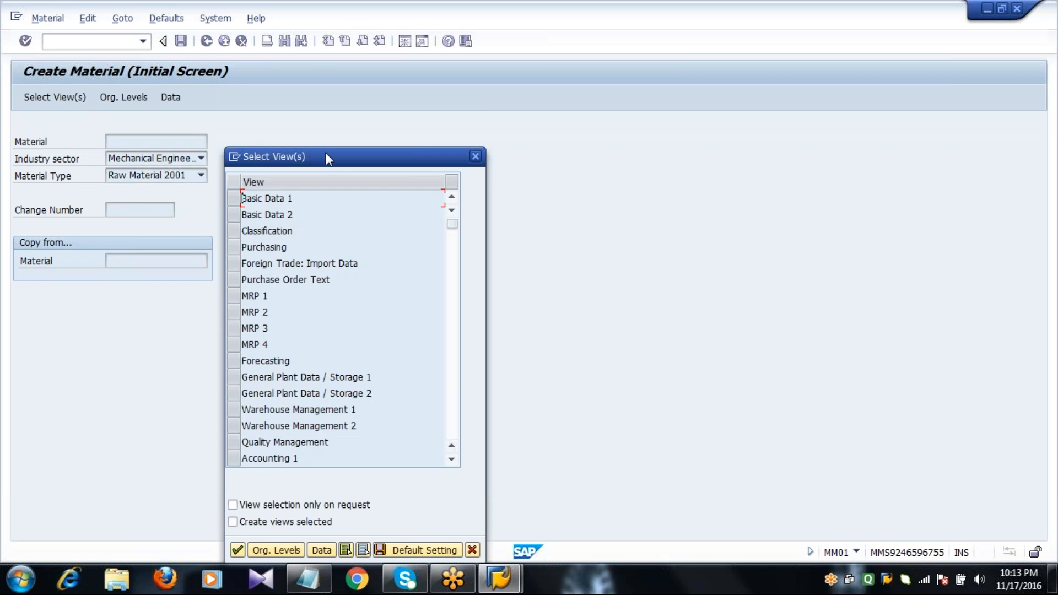
drag(326, 155, 319, 91)
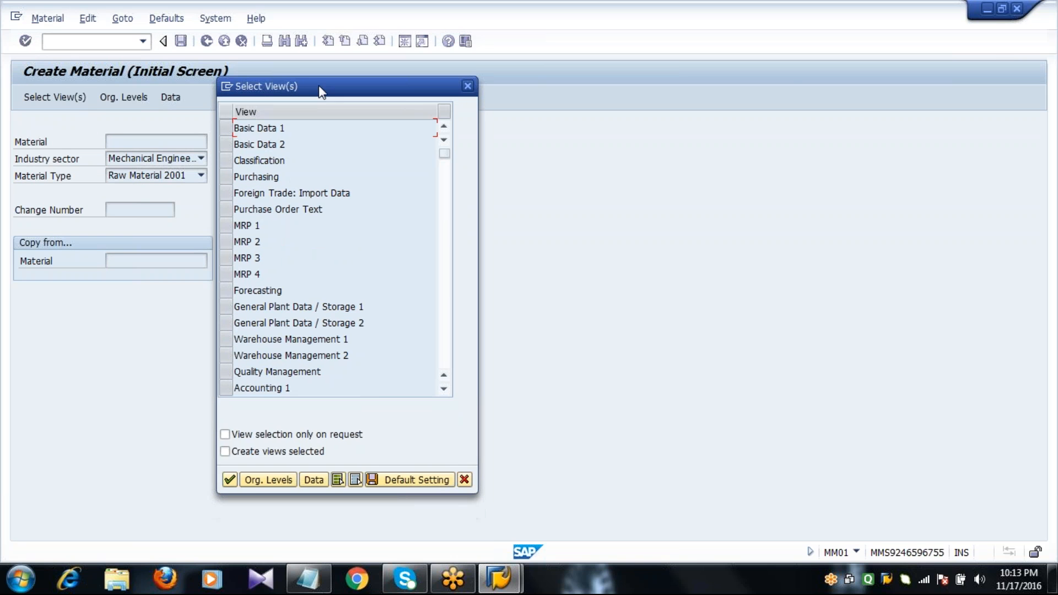
click(225, 128)
click(225, 176)
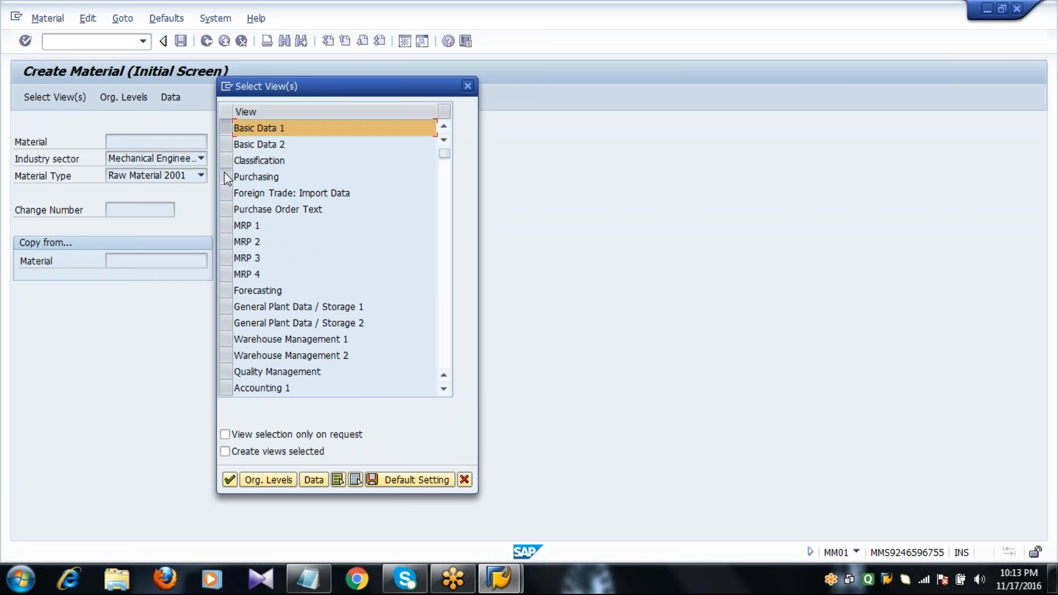
click(227, 308)
click(227, 323)
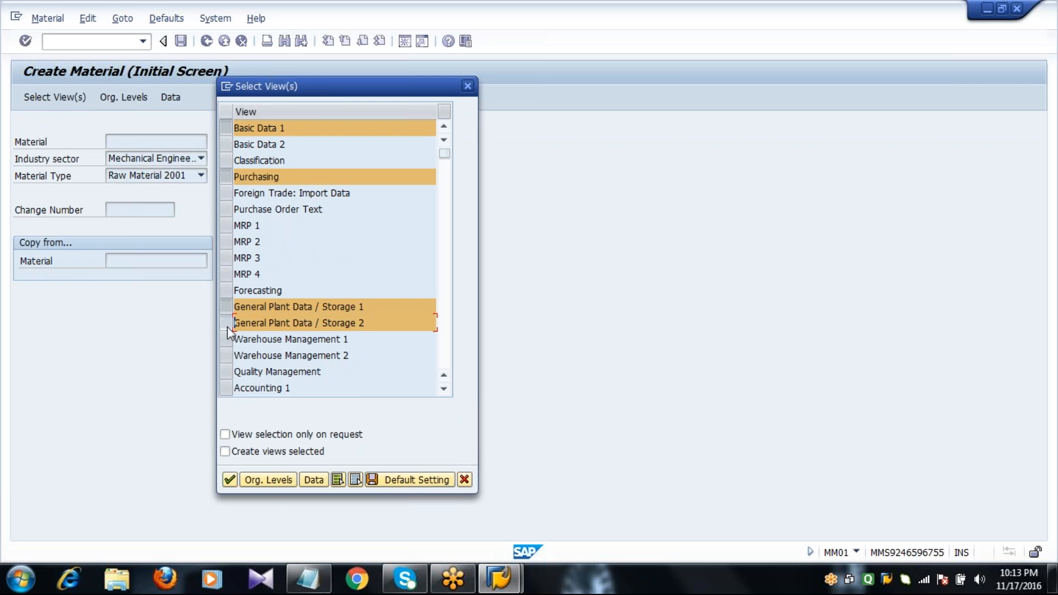
click(227, 389)
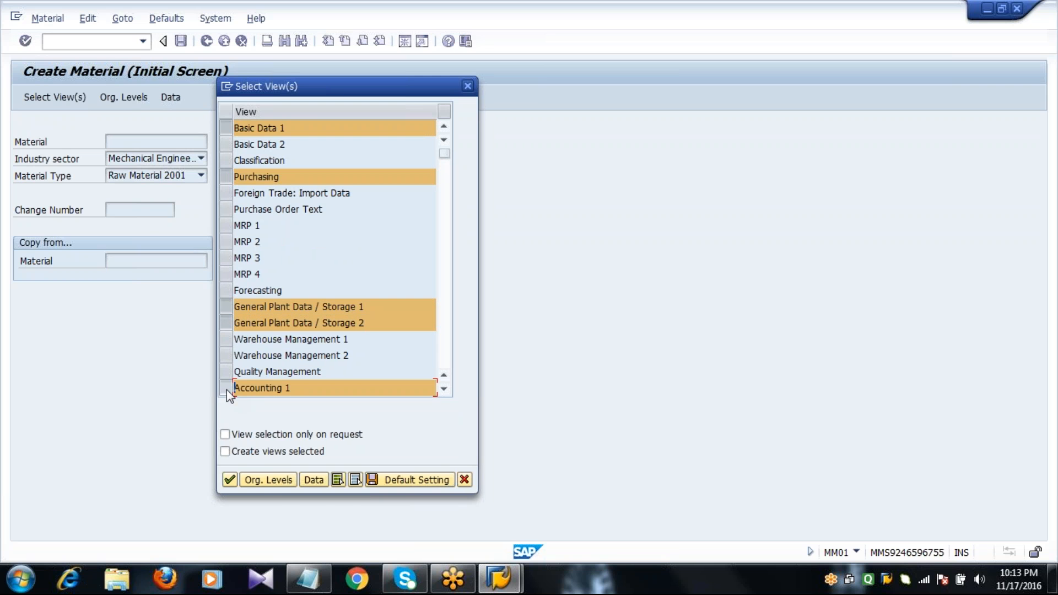
Enter plant 2011 and storage location 0001 as organizational levels and proceed to the Basic data 1 view.
click(268, 479)
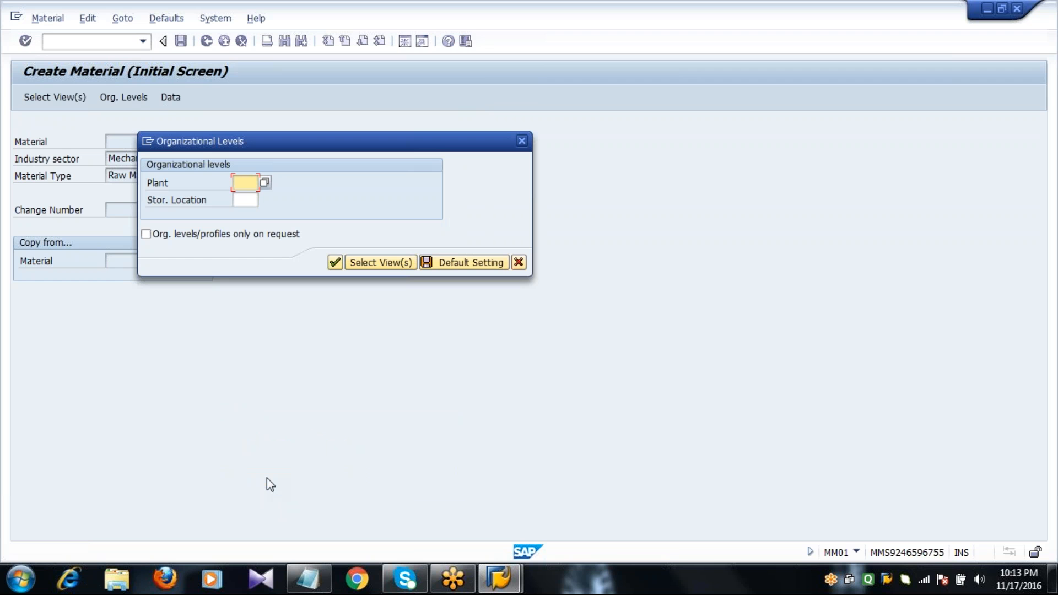
text(2011)
key(Tab)
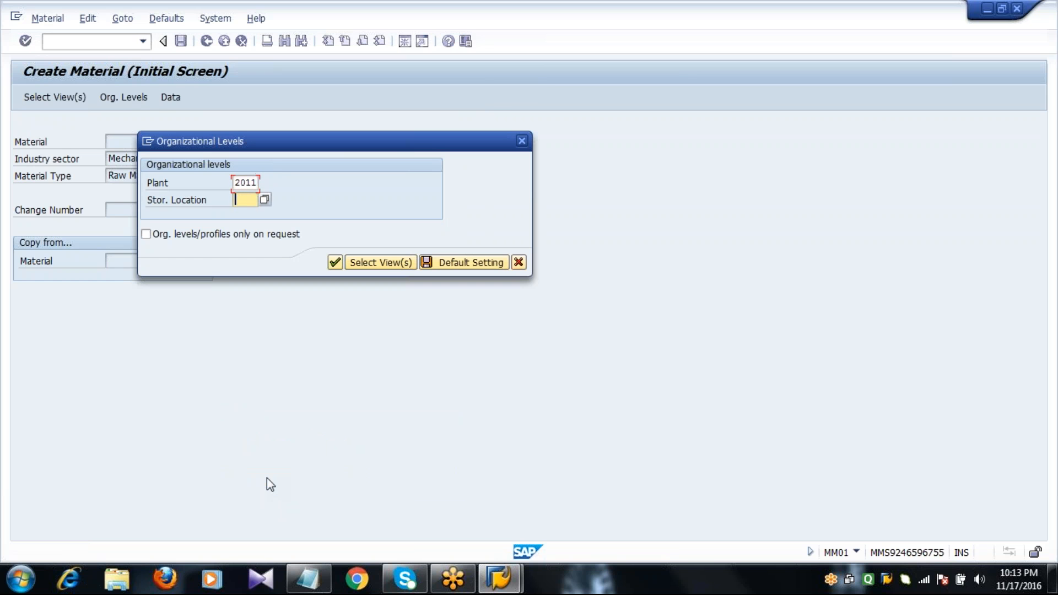
text(0001)
key(Return)
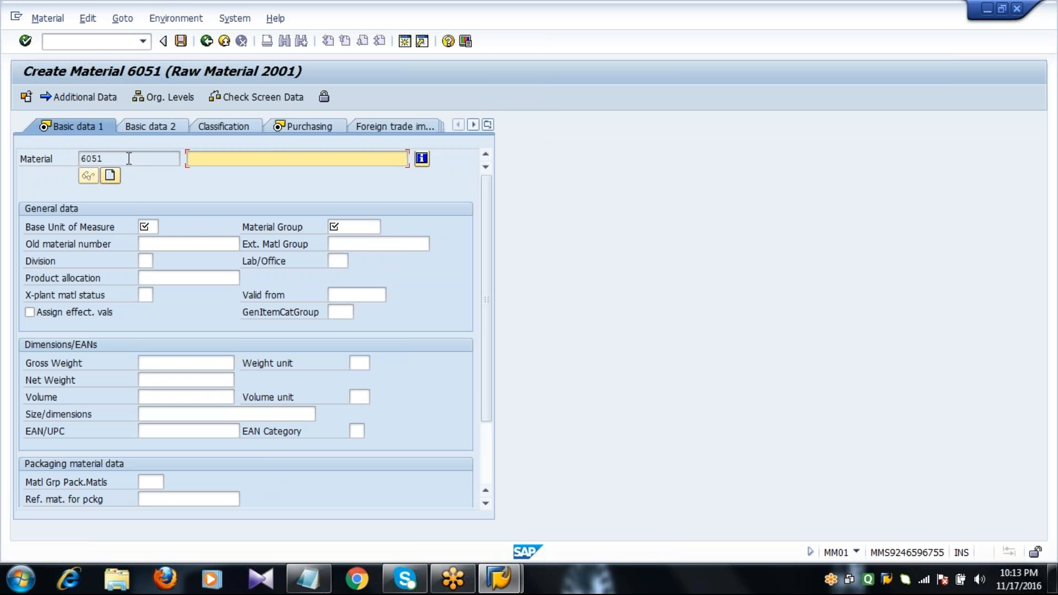
Check the new material's assigned number and enter the description H.R.Steel - HOT Rolled Steel 90*30.
click(129, 158)
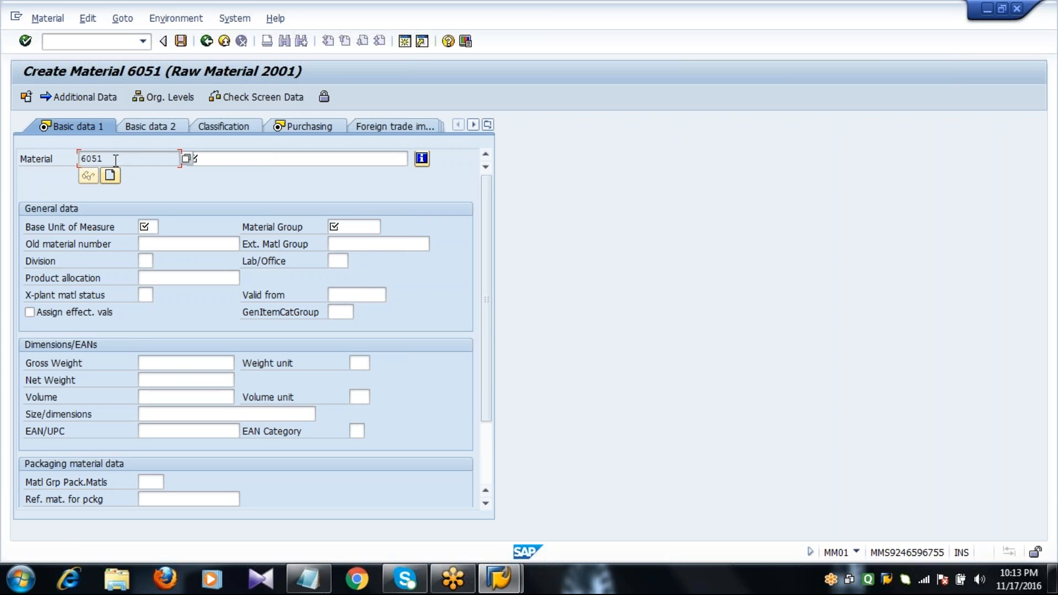
drag(116, 159, 70, 164)
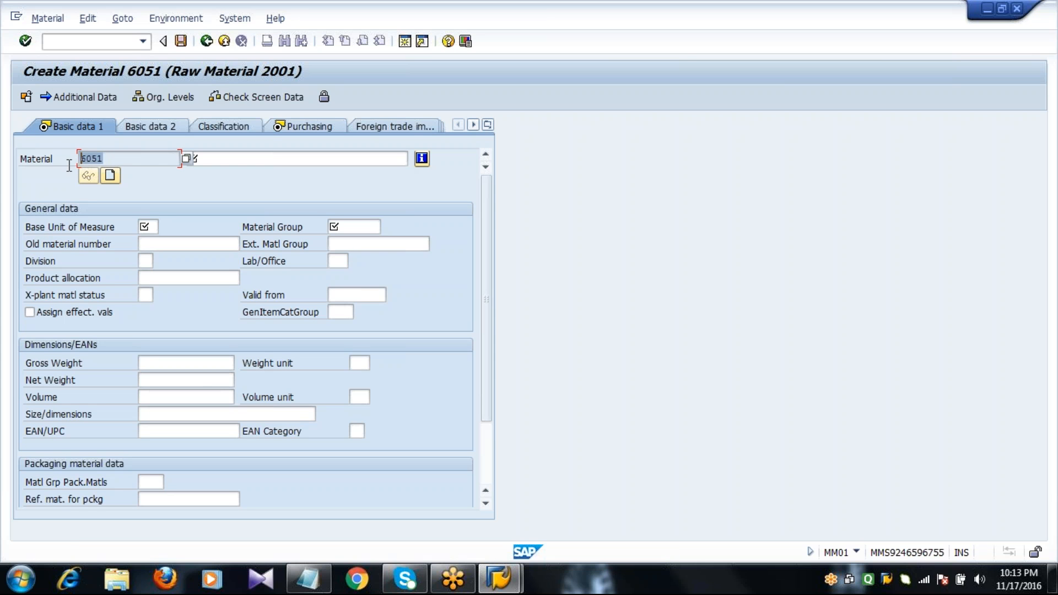
click(134, 159)
click(212, 158)
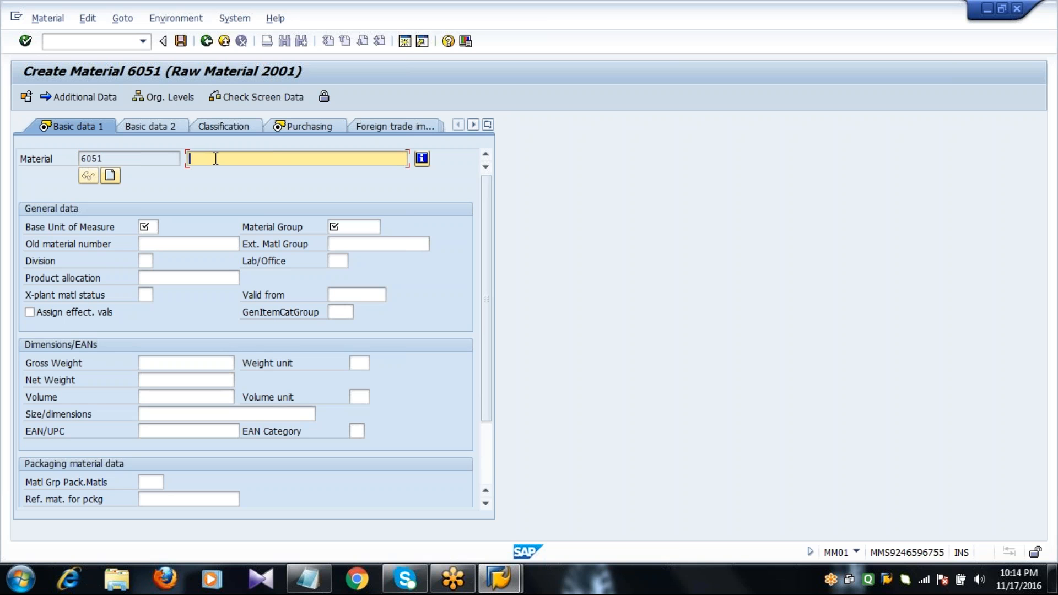
text(H)
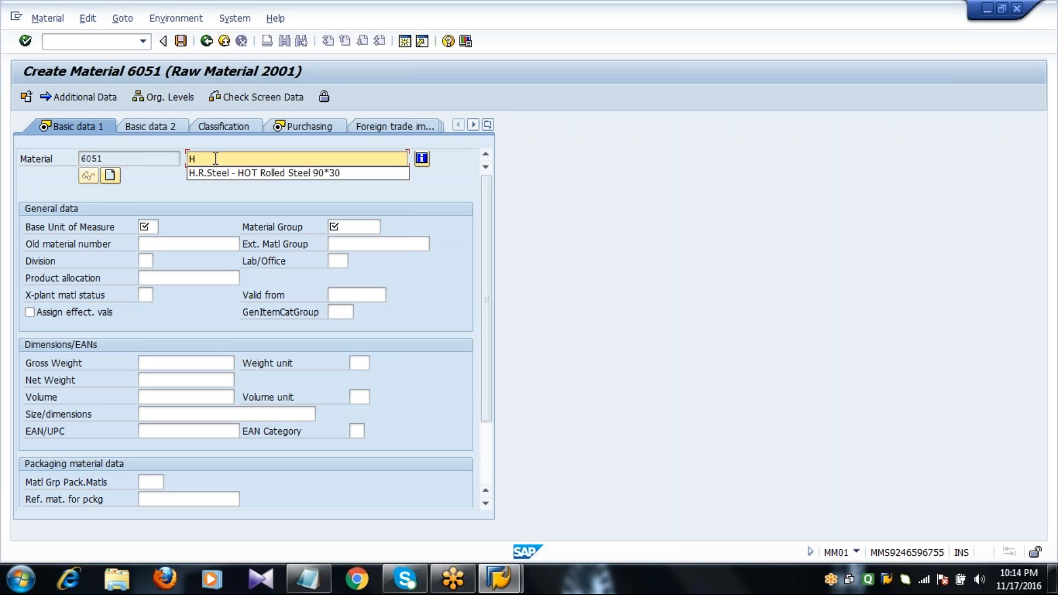
key(Down)
key(Return)
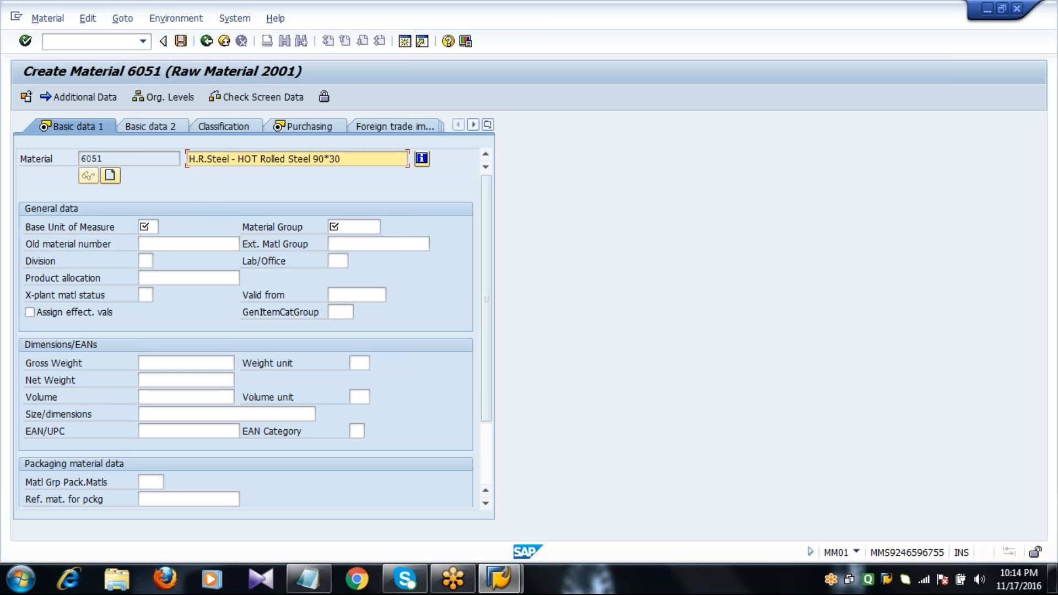
Set the material's base unit of measure to KG (Kilogram) from the list of possible units.
click(147, 229)
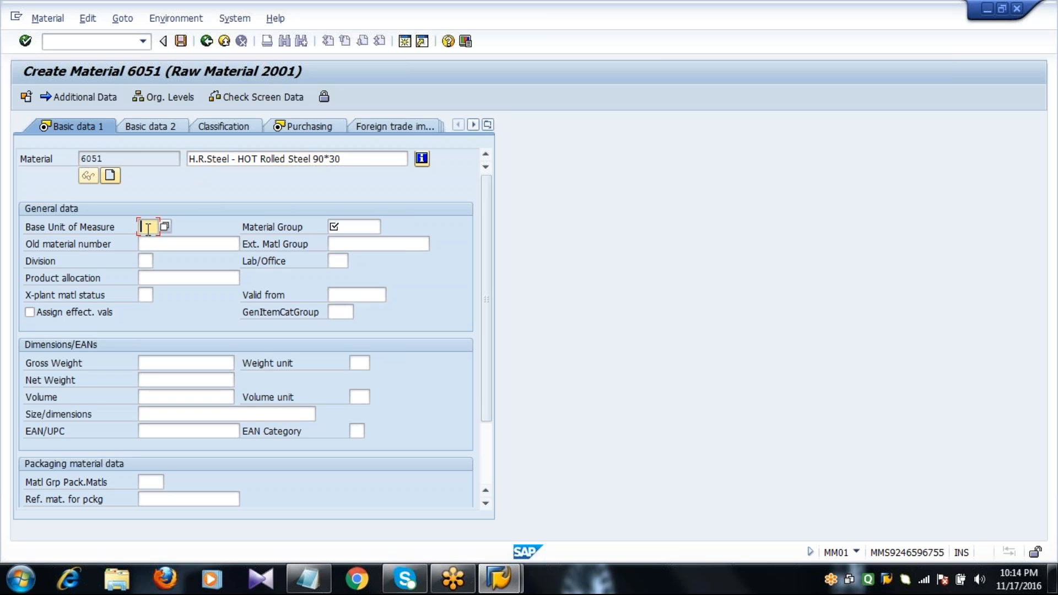
click(165, 227)
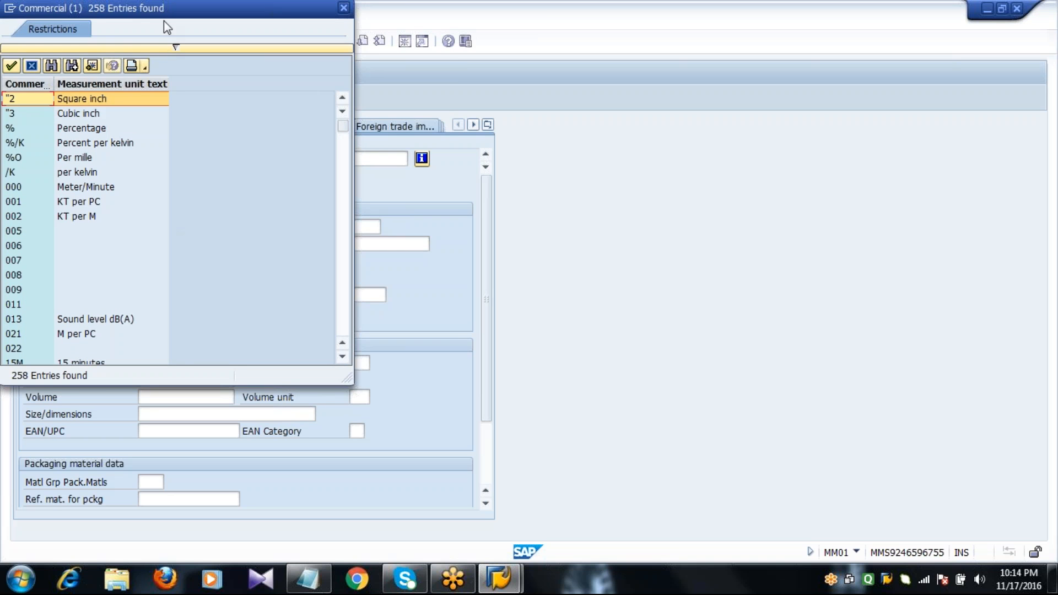
drag(172, 13, 281, 48)
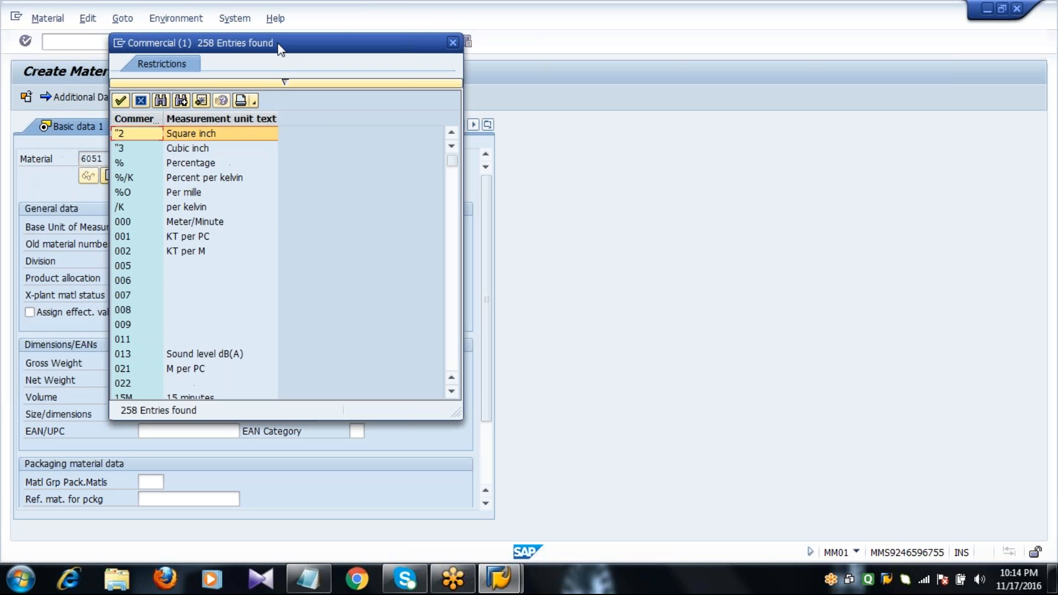
key(Page_Down)
key(Page_Down)
key(Page_Down)
key(Page_Down)
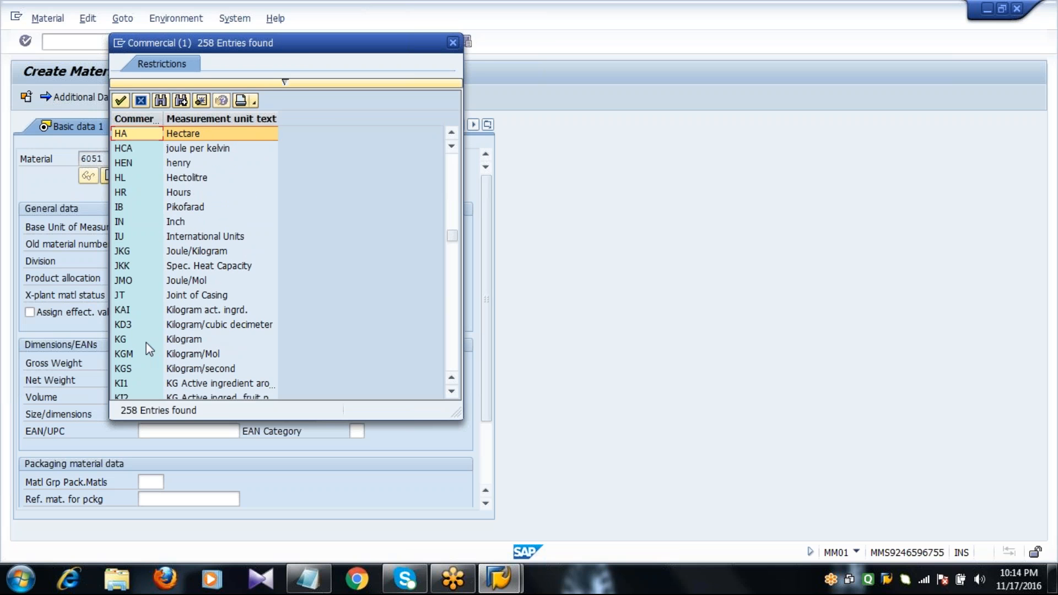
double_click(147, 341)
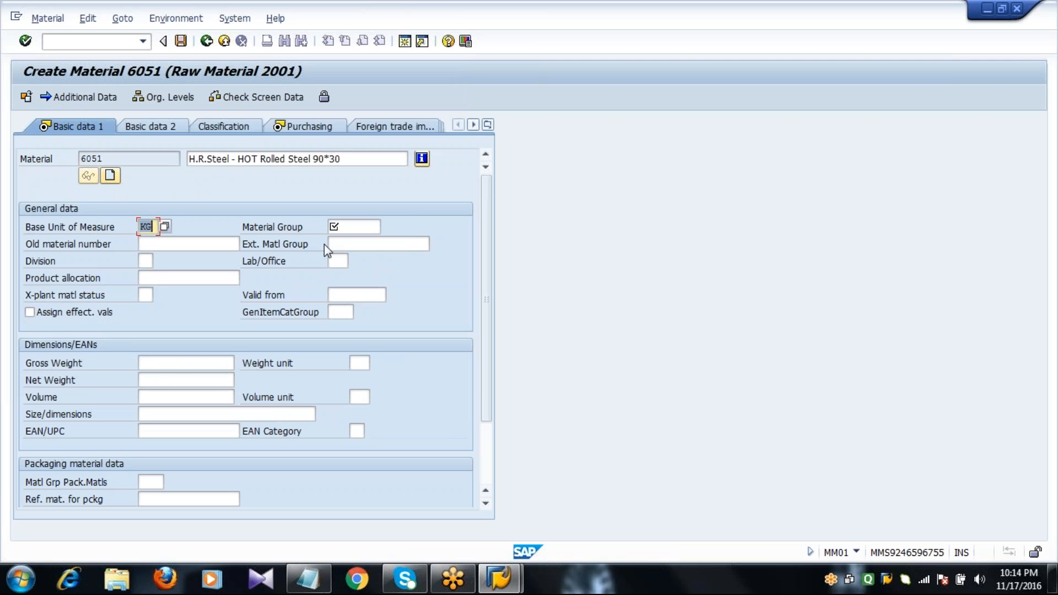
Set the material group to 00101 (Steels) and continue to the material's Purchasing view.
click(337, 228)
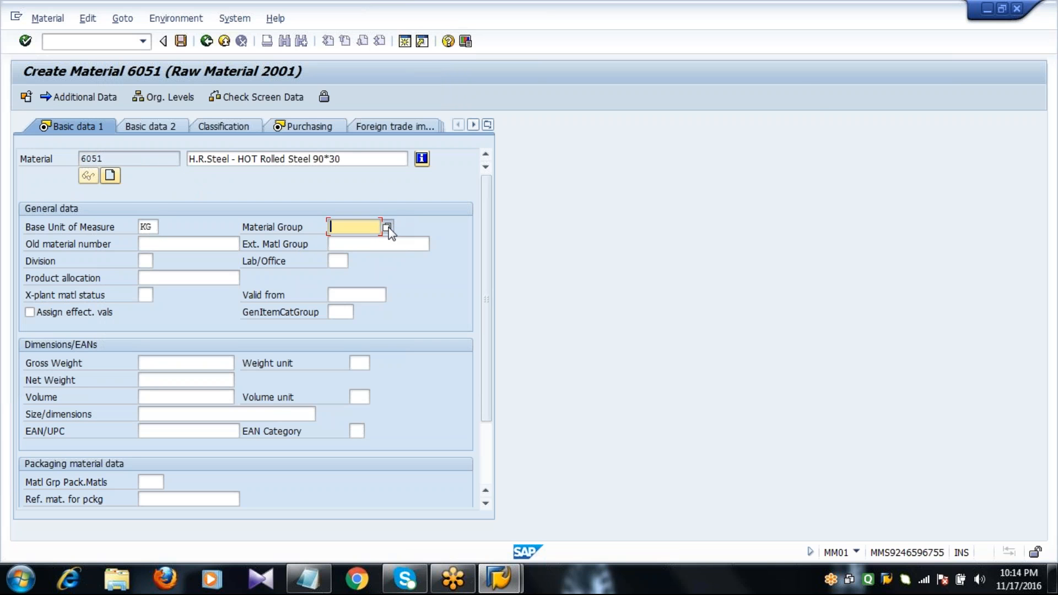
click(388, 228)
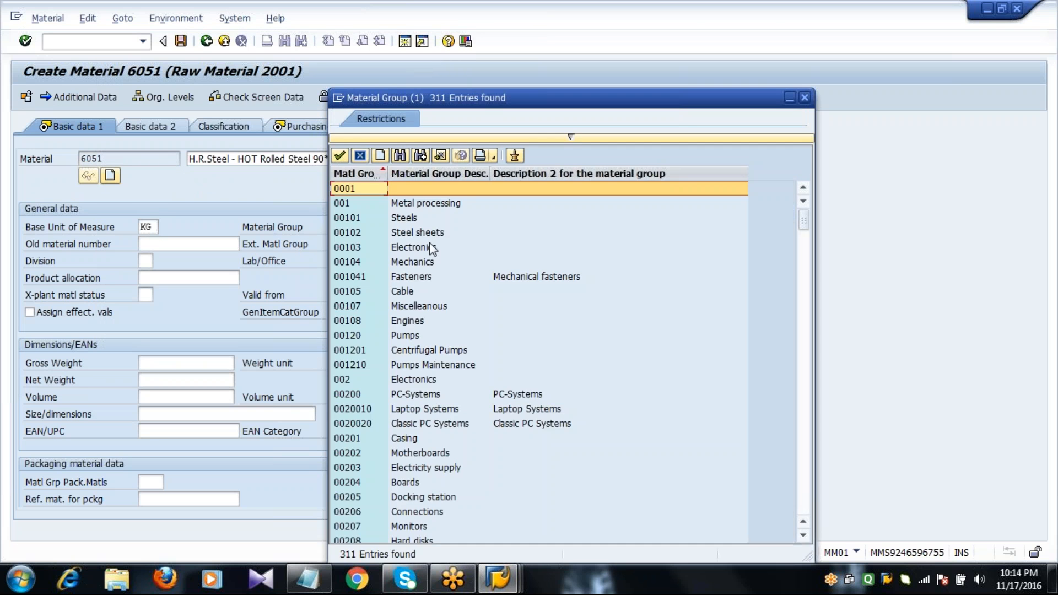
double_click(408, 218)
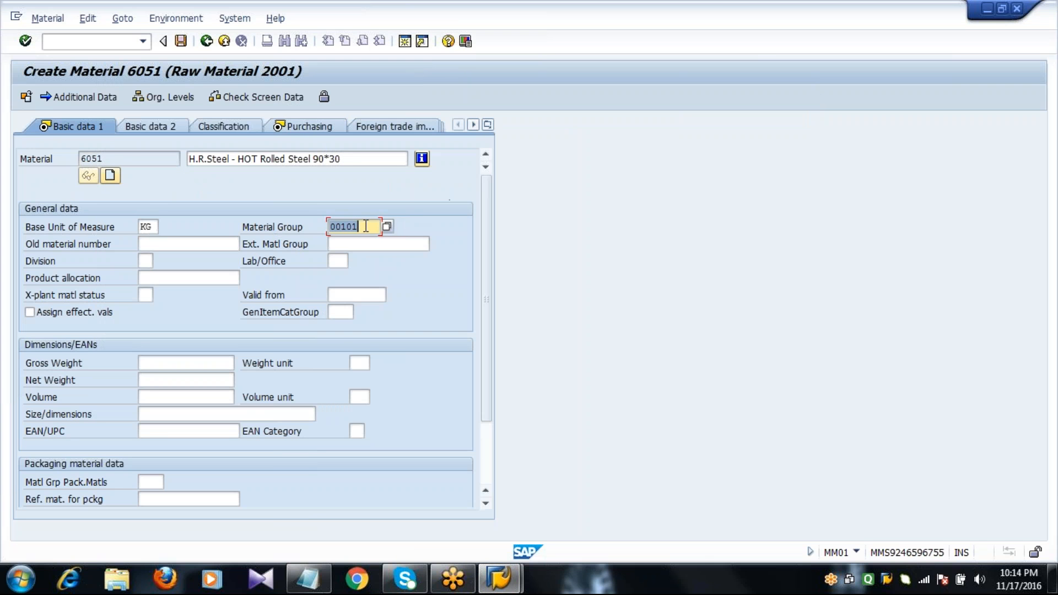
click(366, 226)
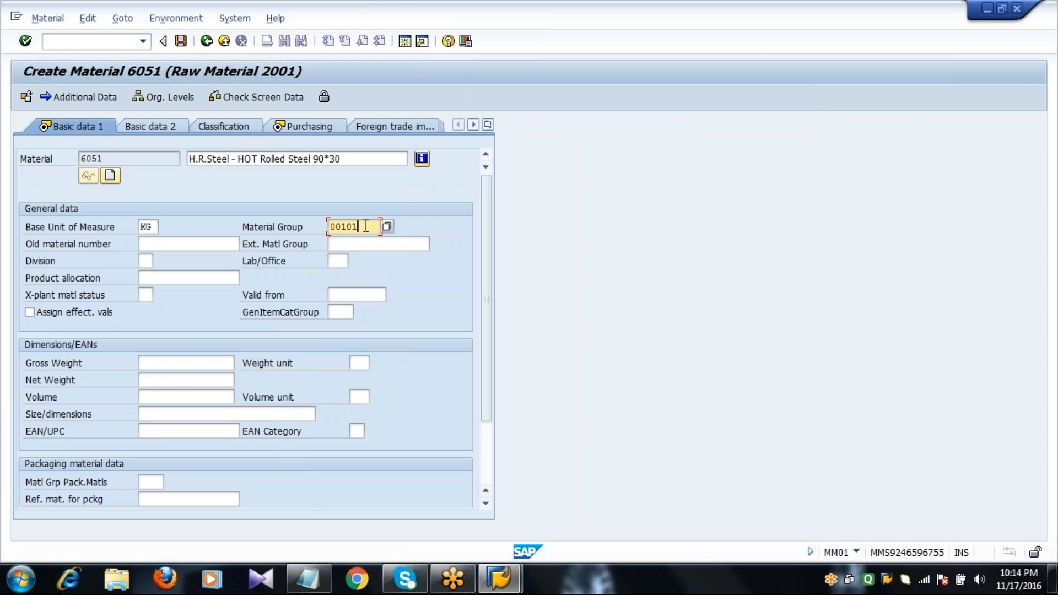
click(125, 158)
click(352, 159)
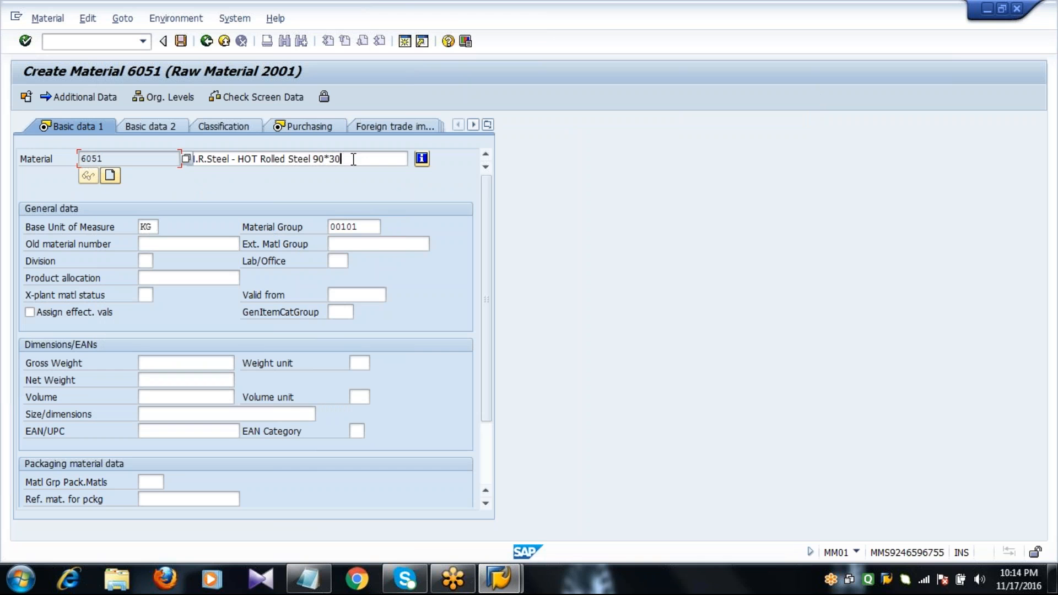
key(Return)
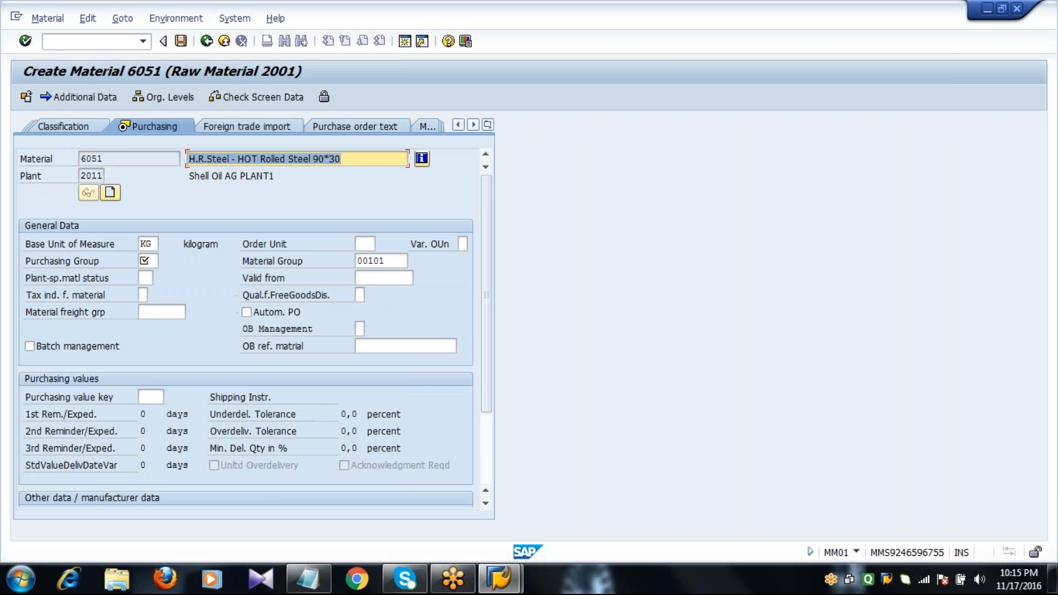
Assign purchasing group 222 to the material and choose purchasing value key 4 from the possible entries.
click(147, 260)
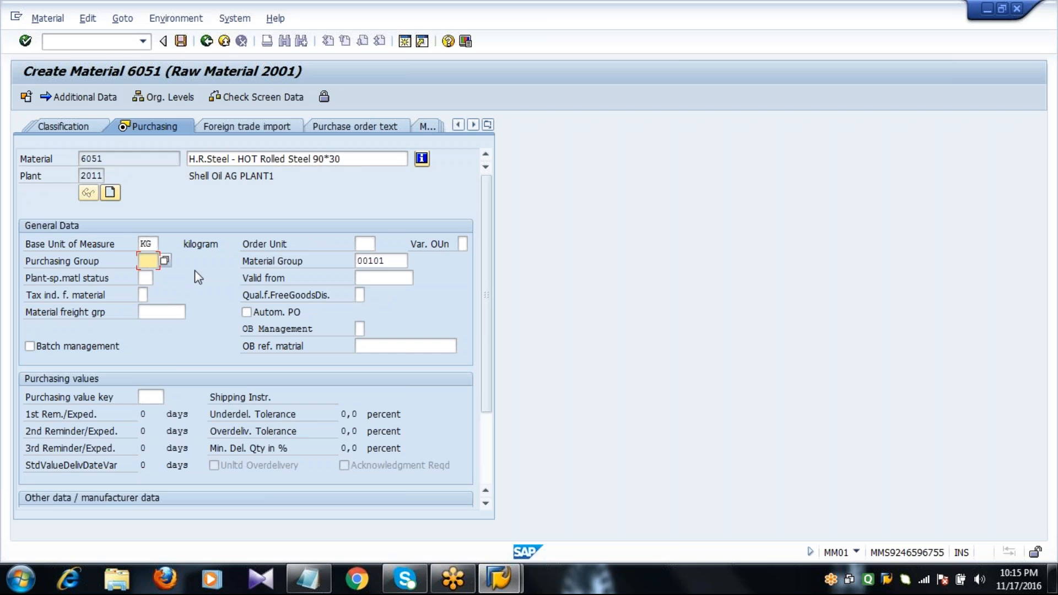
text(222)
click(157, 397)
click(168, 397)
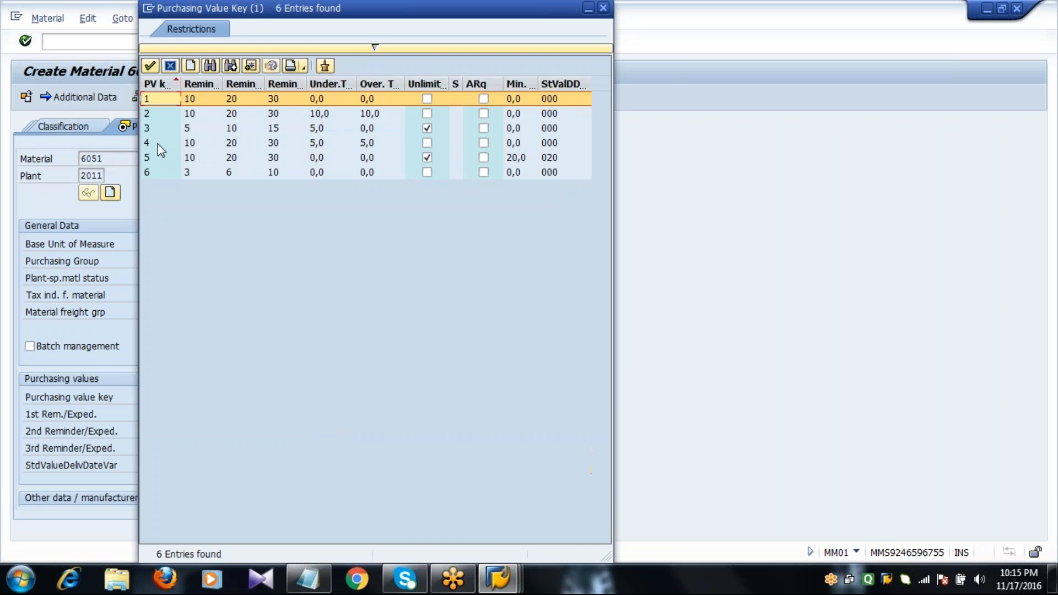
double_click(157, 143)
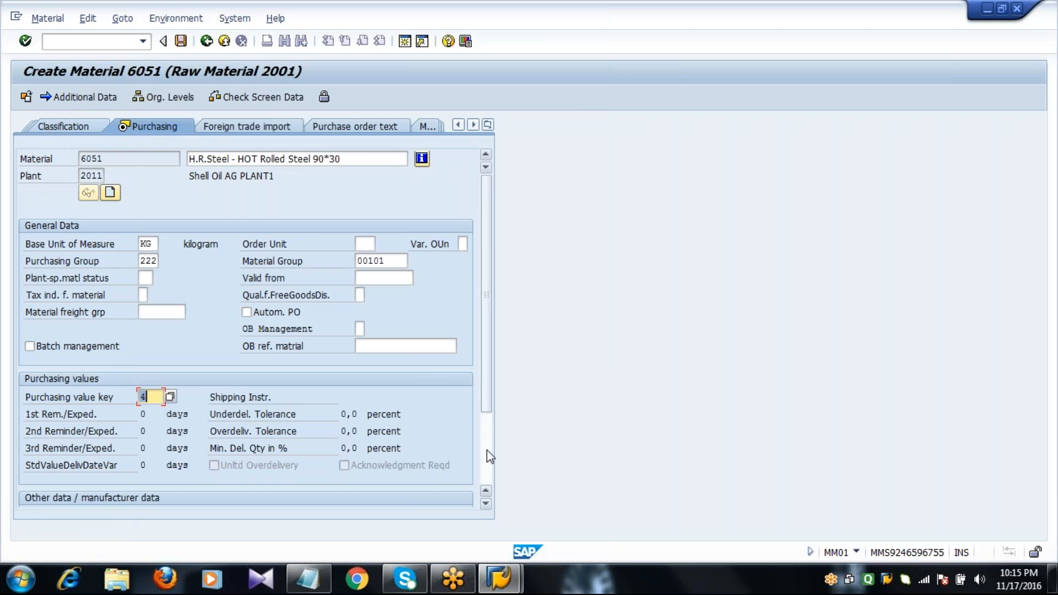
Set the GR processing time to 2 days and accept the purchasing data to reach the Plant data / stor. 1 view.
scroll(487, 449, down, 3)
click(148, 414)
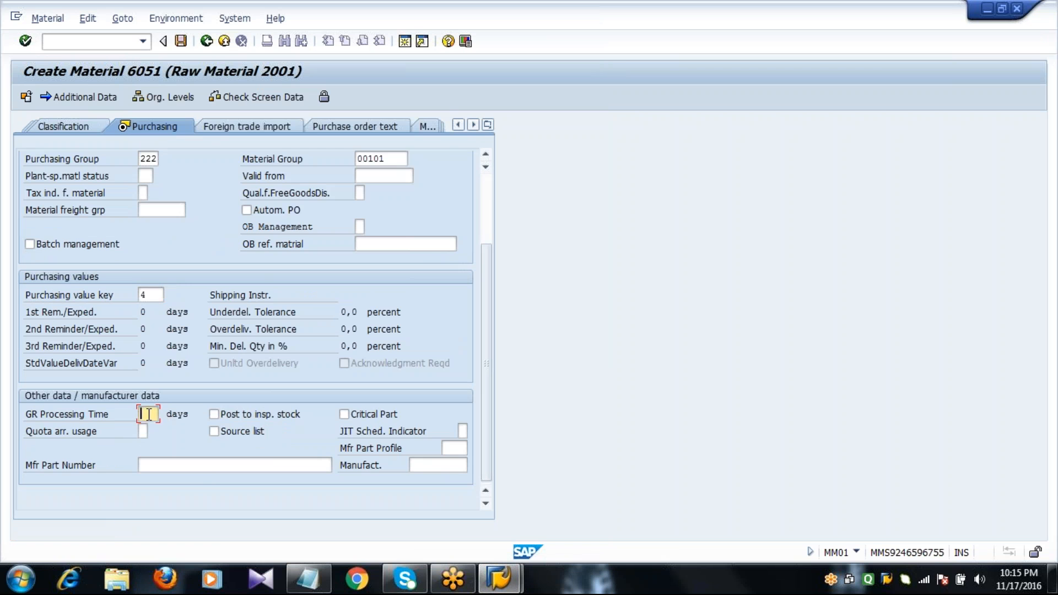
text(2)
key(Return)
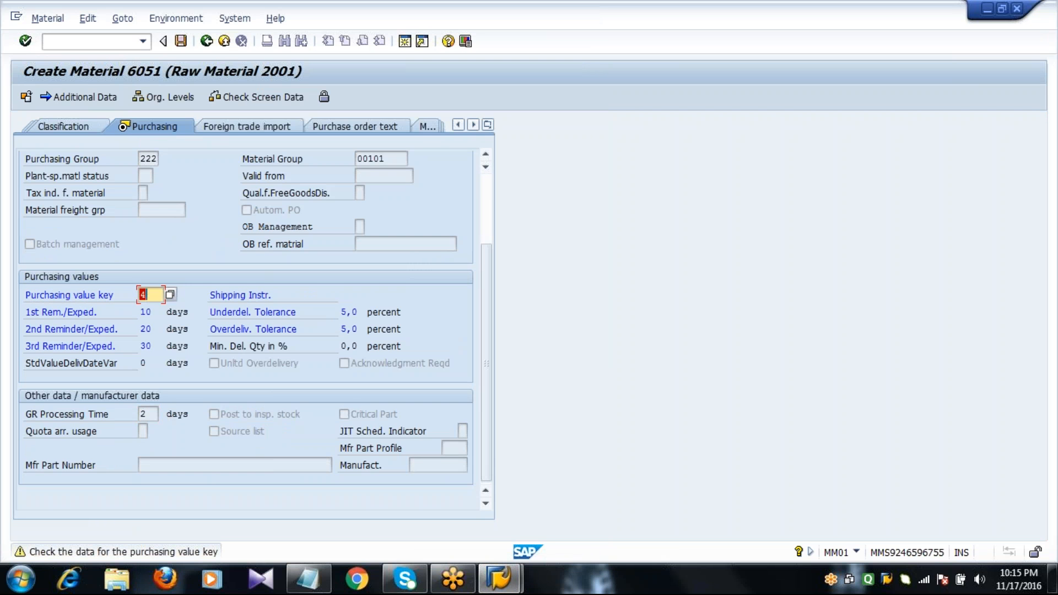
key(Return)
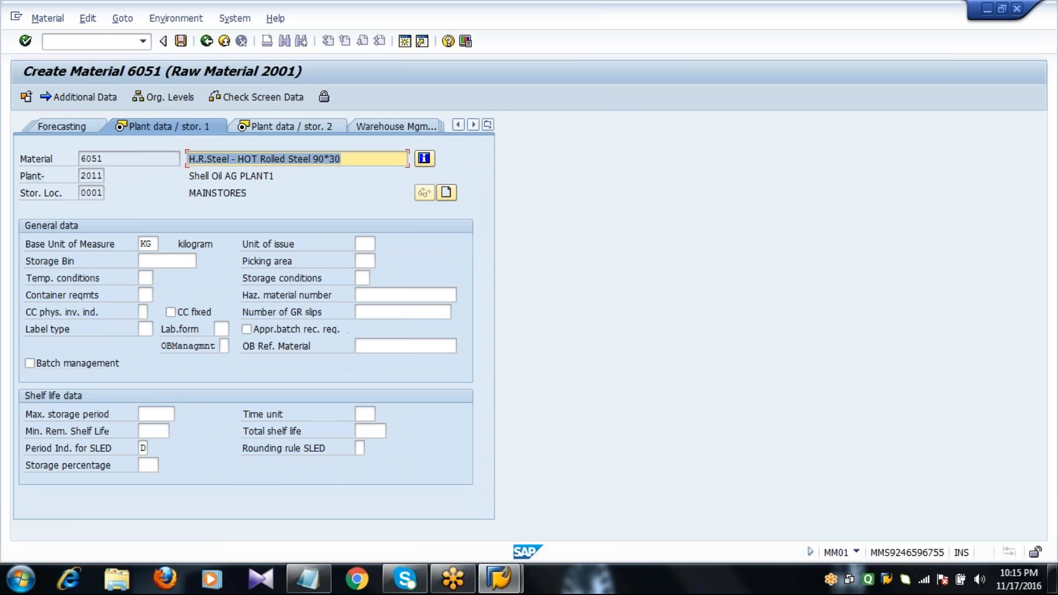
Check the material, description and storage location on the plant data / storage views and continue to the Accounting 1 view.
click(358, 160)
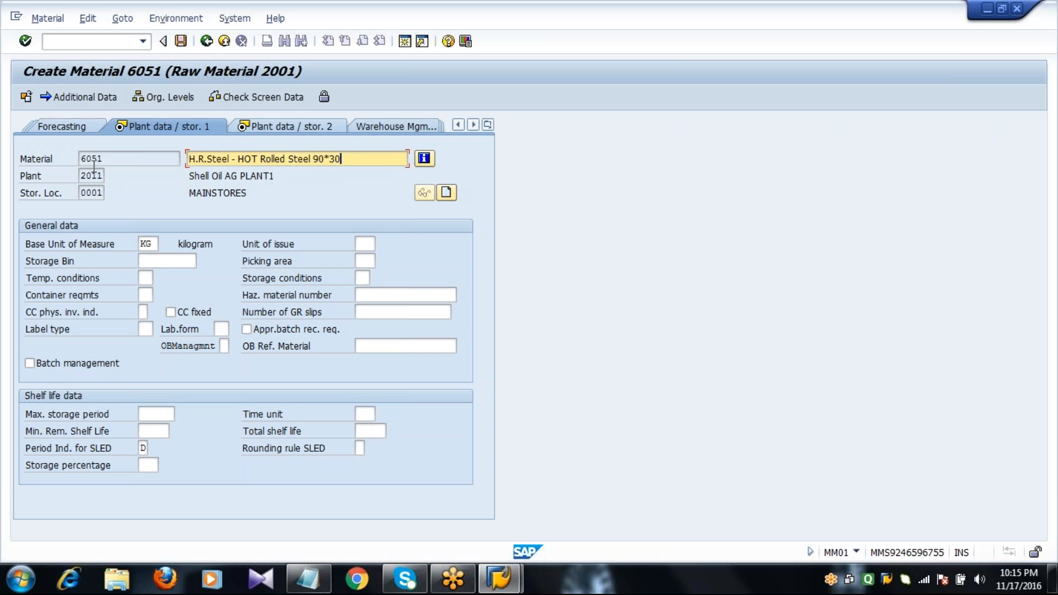
click(112, 160)
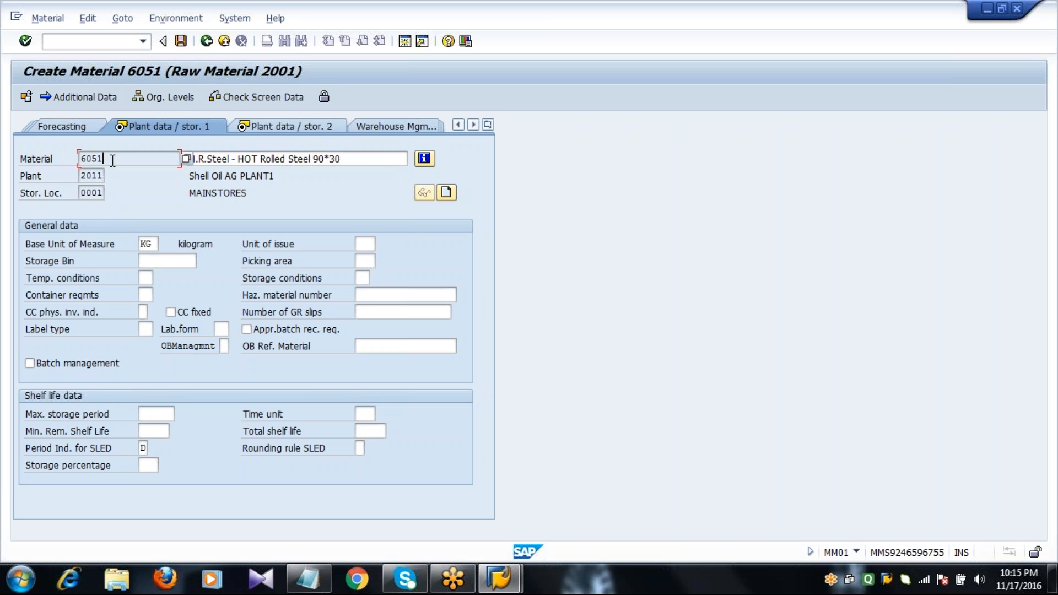
click(81, 194)
click(271, 128)
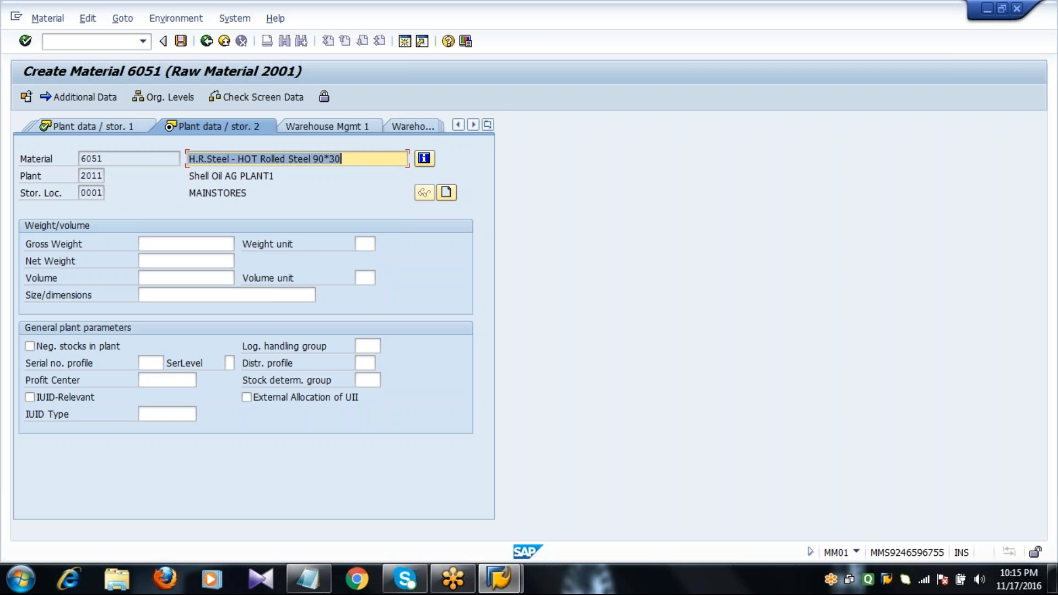
key(Return)
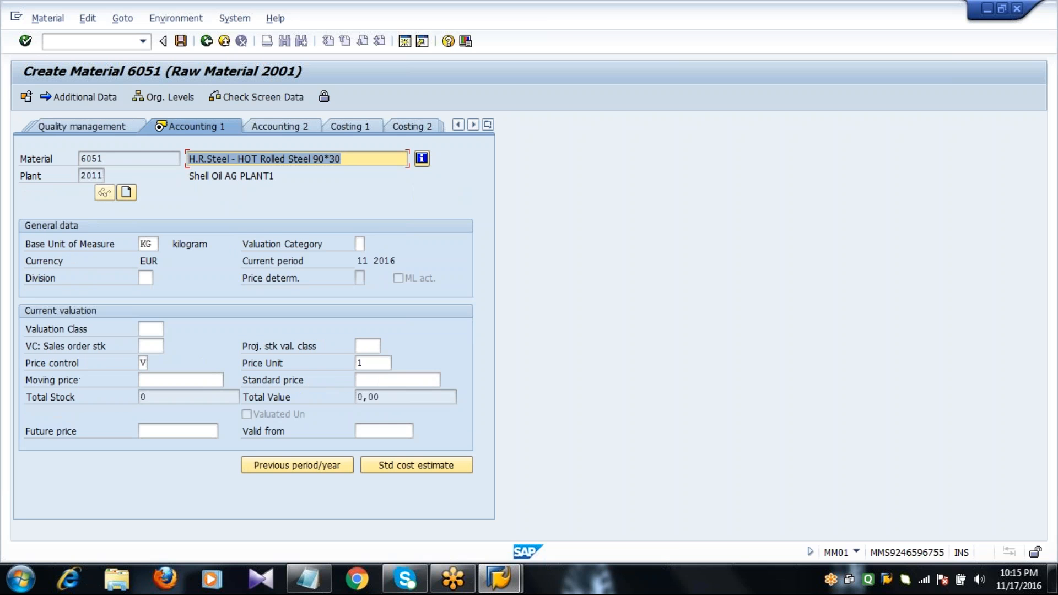
Set the valuation class to 3000 and the moving price to 10 for the H.R.Steel material, leaving price control V and price unit 1.
click(153, 330)
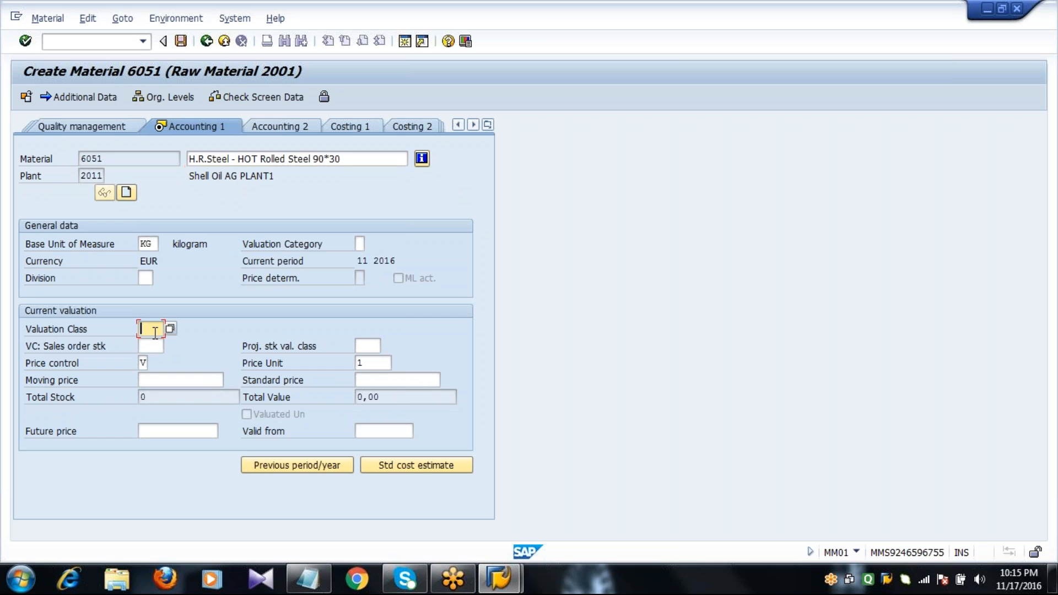
text(3000)
click(147, 362)
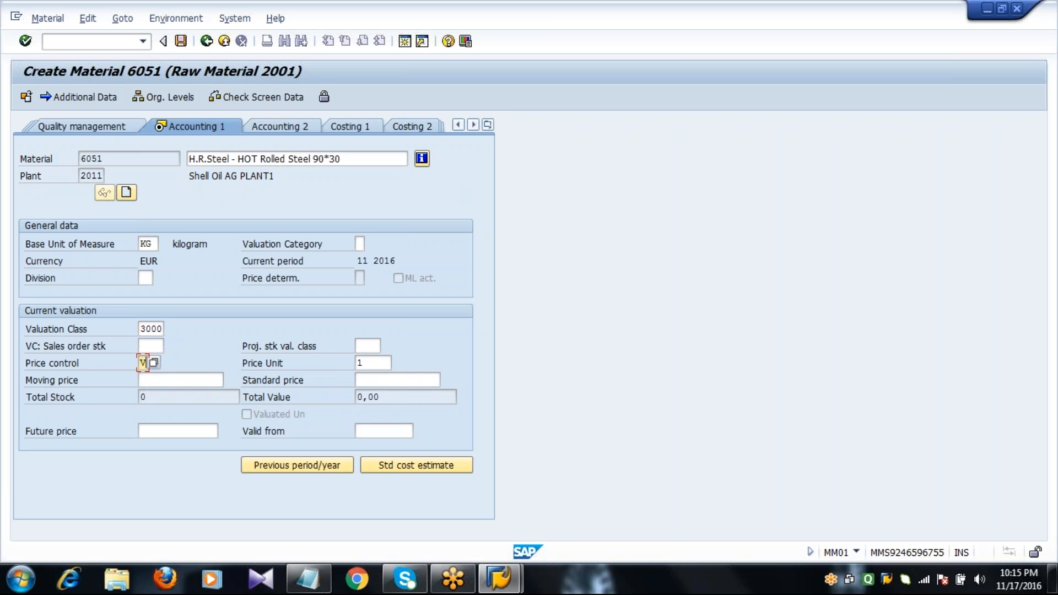
click(369, 365)
click(180, 380)
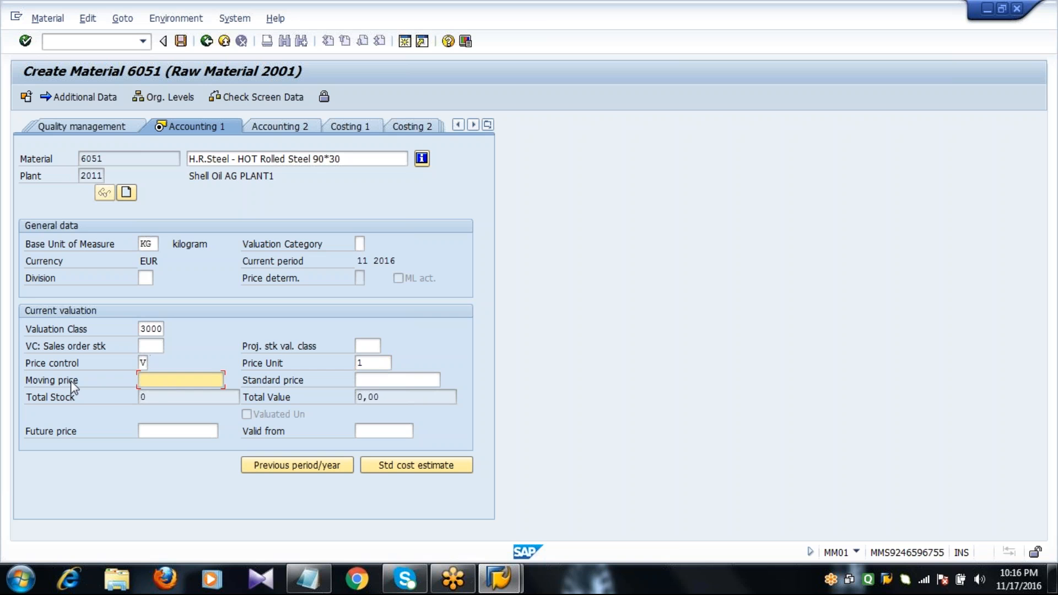
text(1)
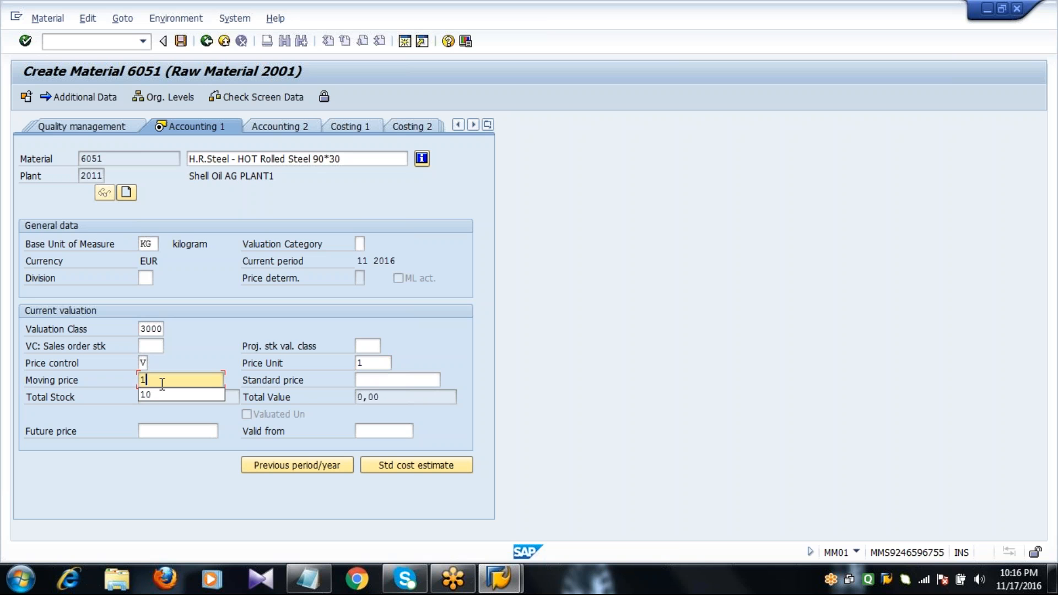
text(0)
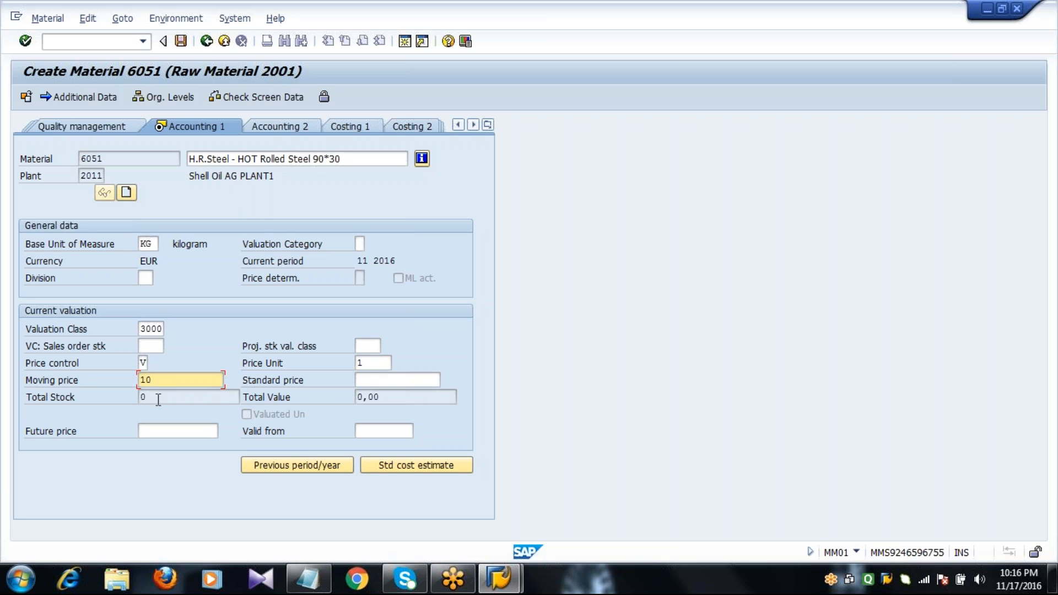
Examine the total stock and total value fields in the material's current valuation.
click(159, 398)
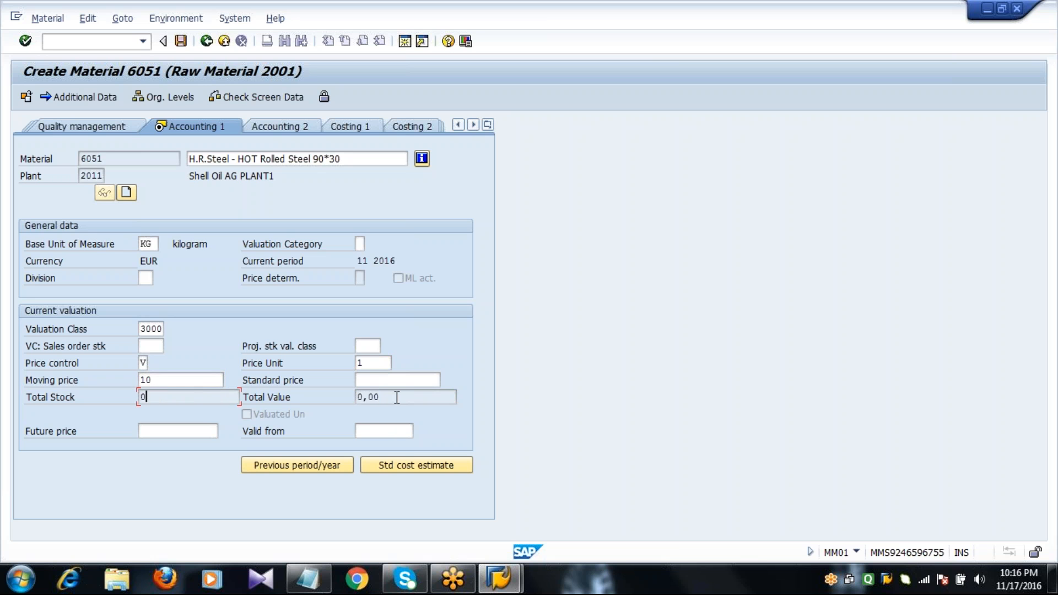
click(396, 397)
click(214, 393)
click(397, 399)
Save the H.R.Steel material and view the details of the resulting status message.
key(Return)
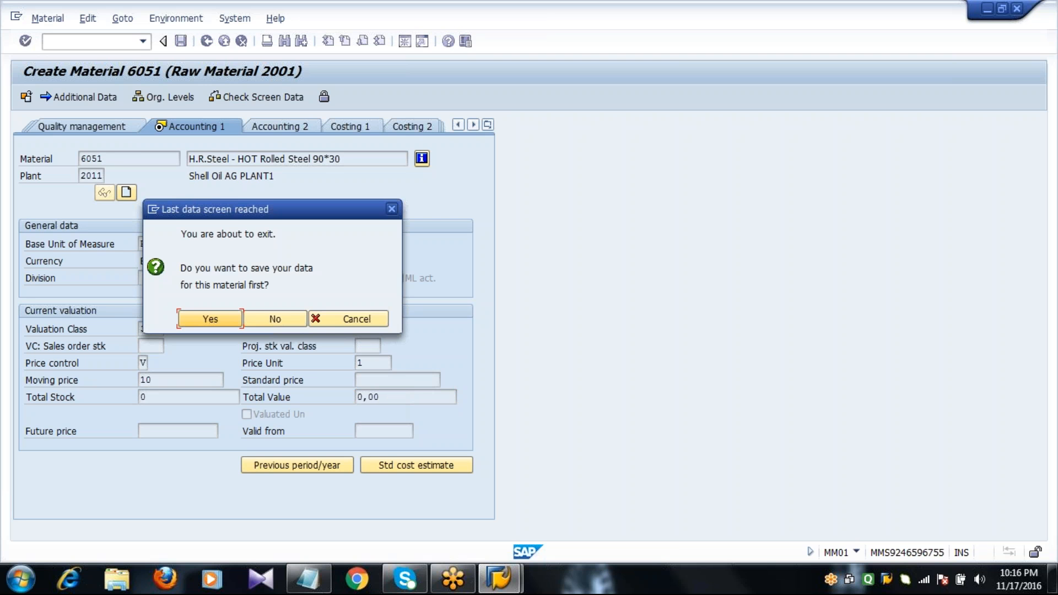
click(204, 319)
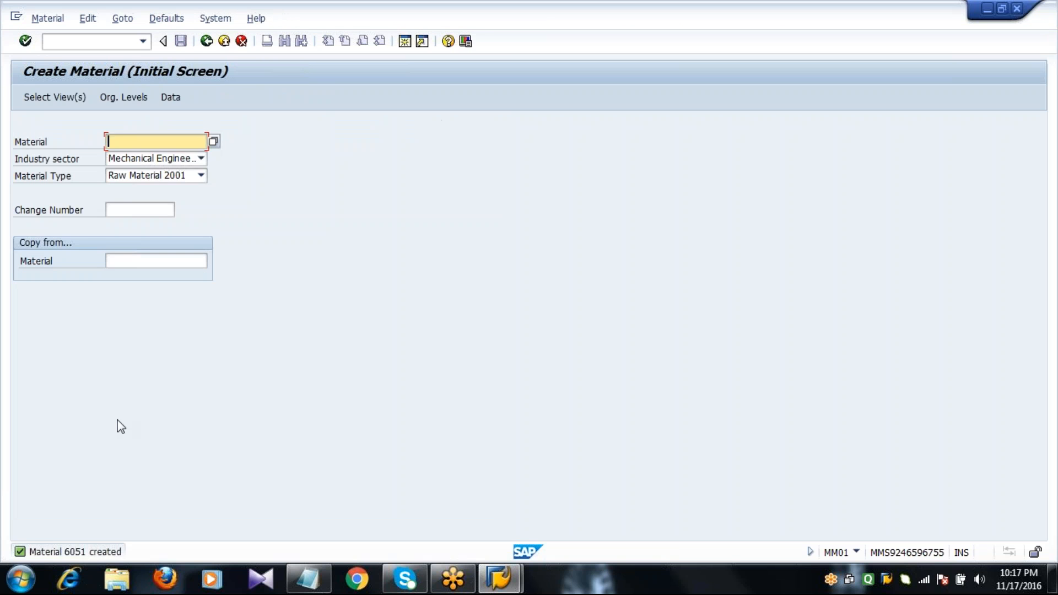
double_click(78, 552)
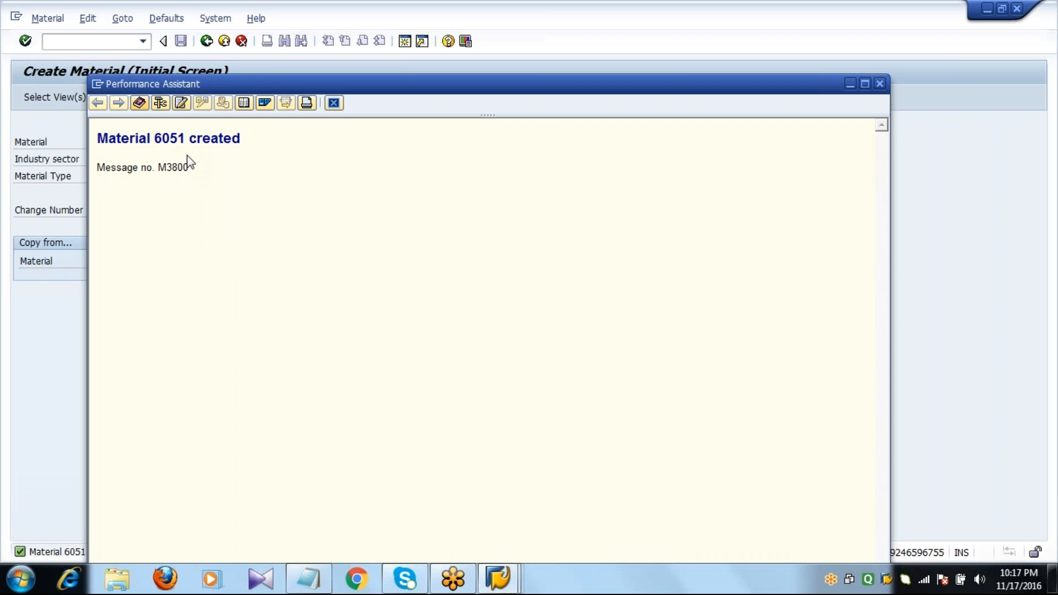
click(332, 103)
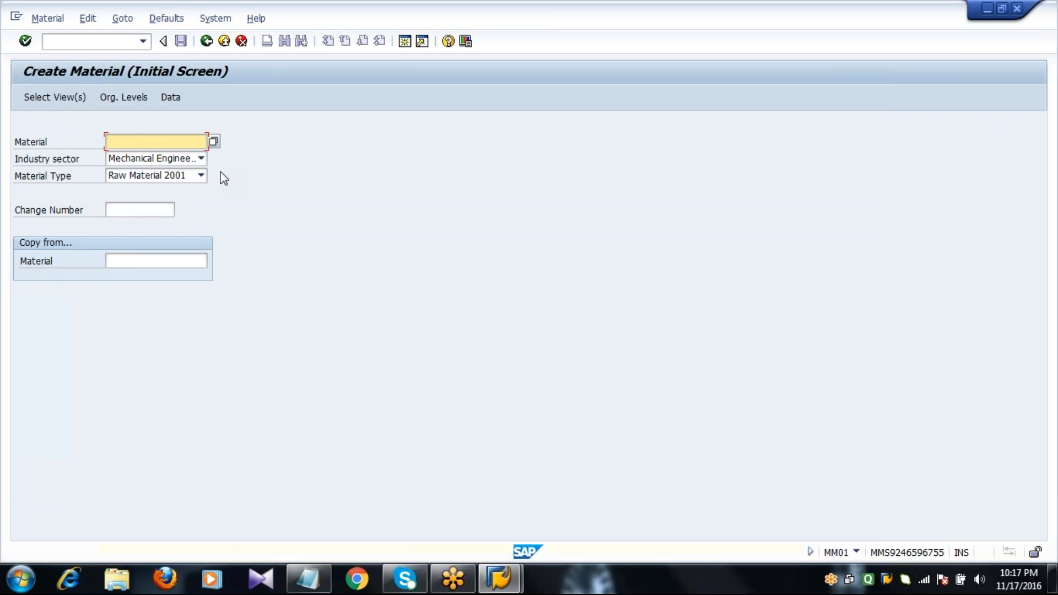
Select the Basic Data 1, Purchasing, General Plant Data / Storage 1 and 2, and Accounting 1 views for another Raw Material 2001 material.
click(51, 98)
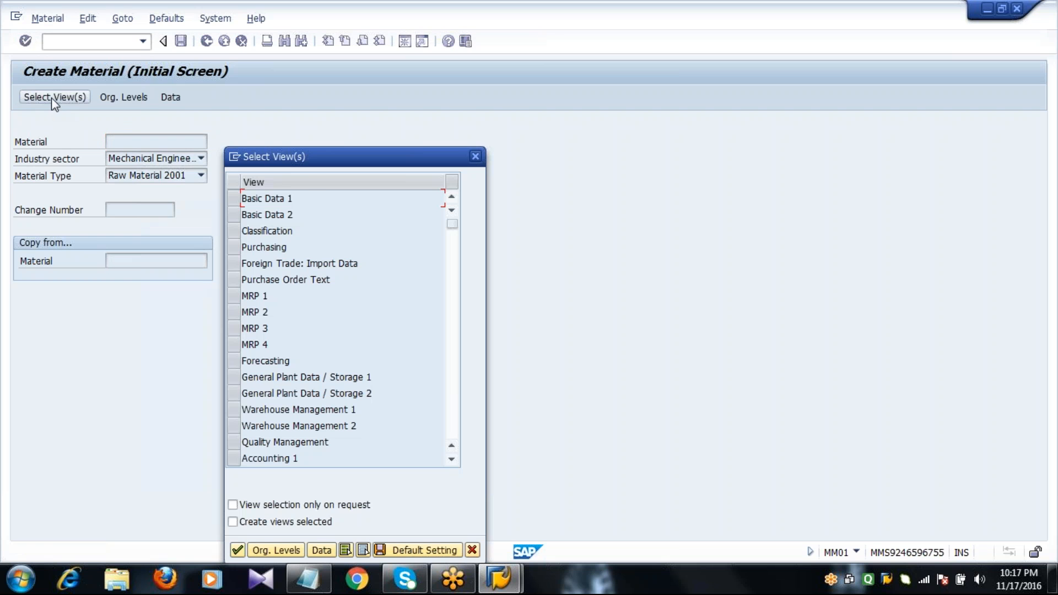
click(234, 199)
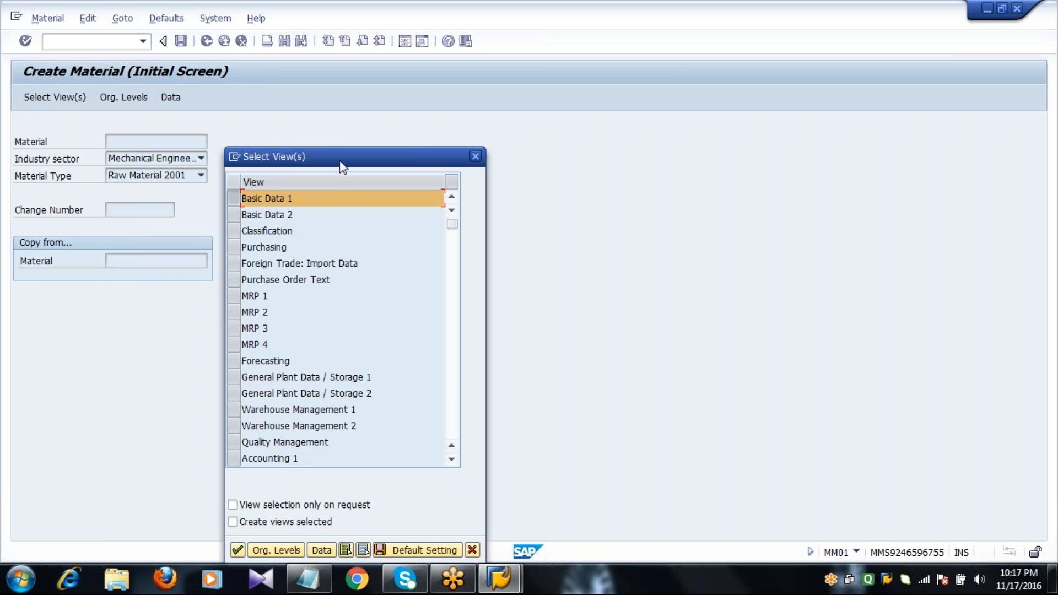
drag(339, 155, 331, 69)
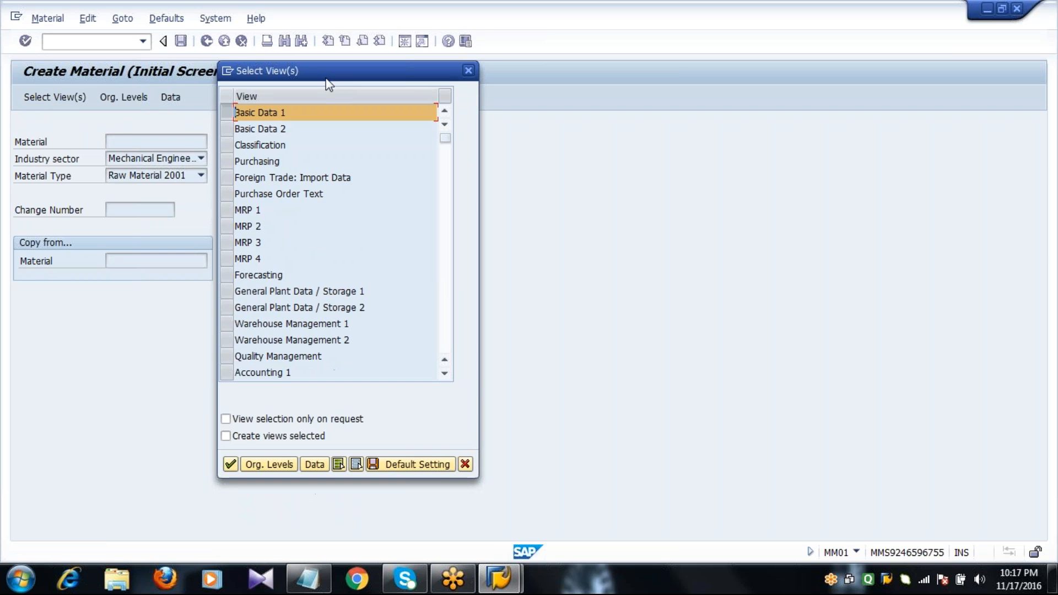
click(223, 161)
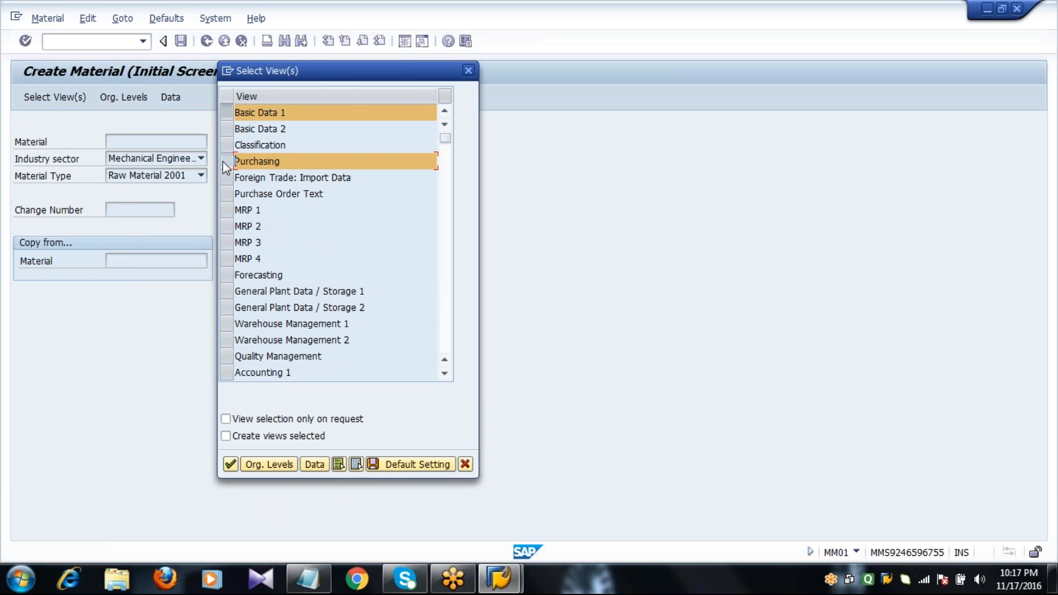
click(225, 290)
click(225, 308)
click(227, 372)
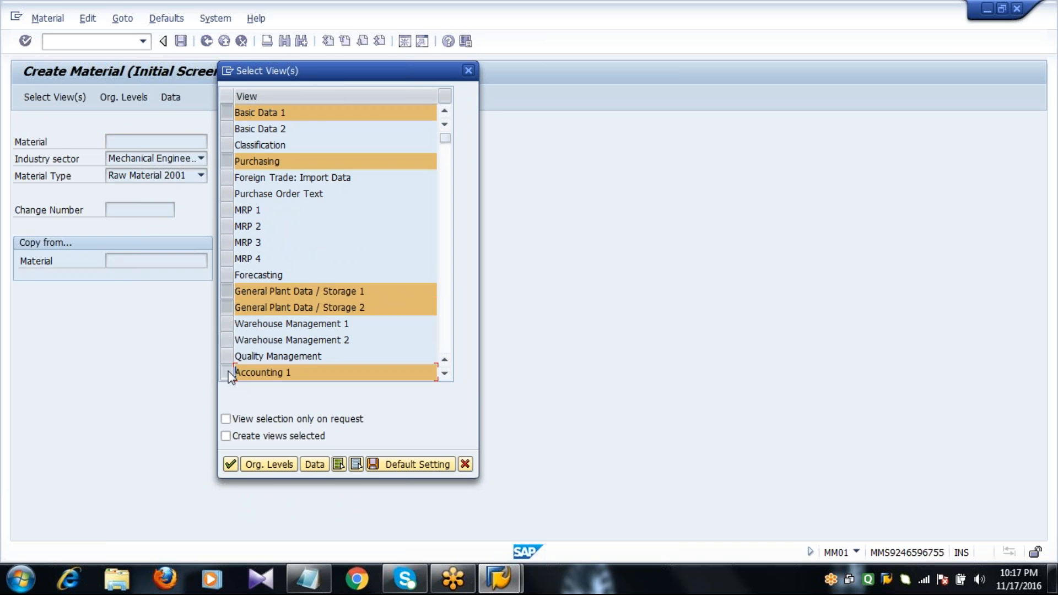
Enter plant 2011 and storage location 0001 as the second material's organizational levels and open its Basic data 1 view.
click(275, 465)
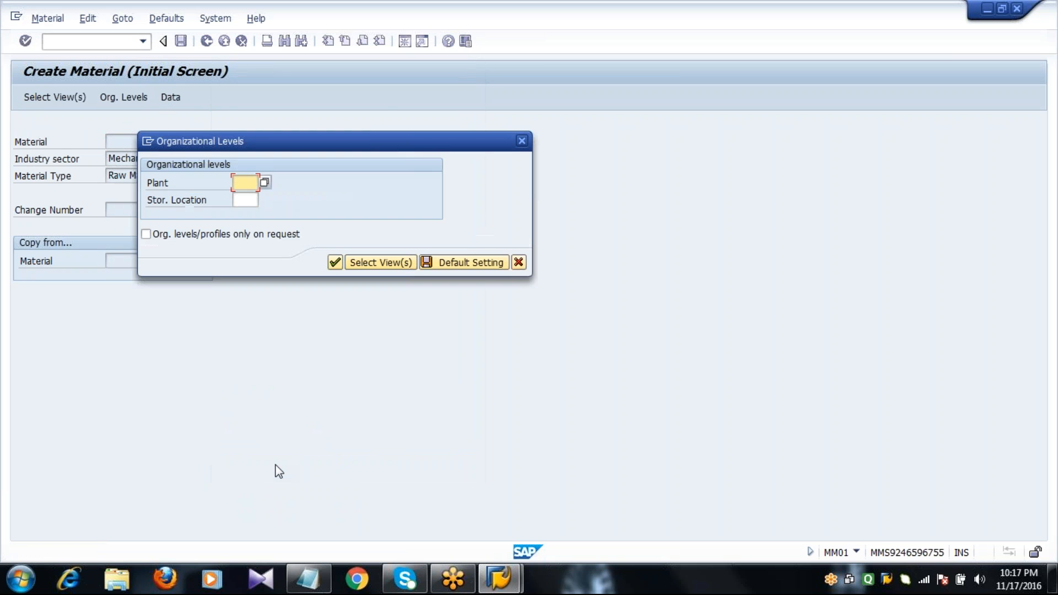
text(2011)
key(Tab)
text(0001)
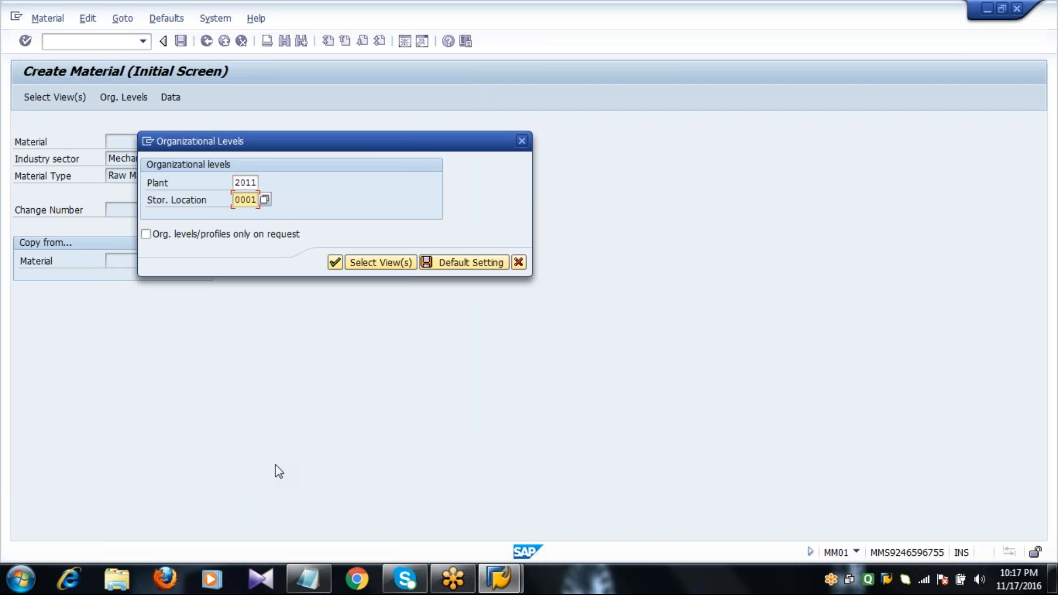
key(Return)
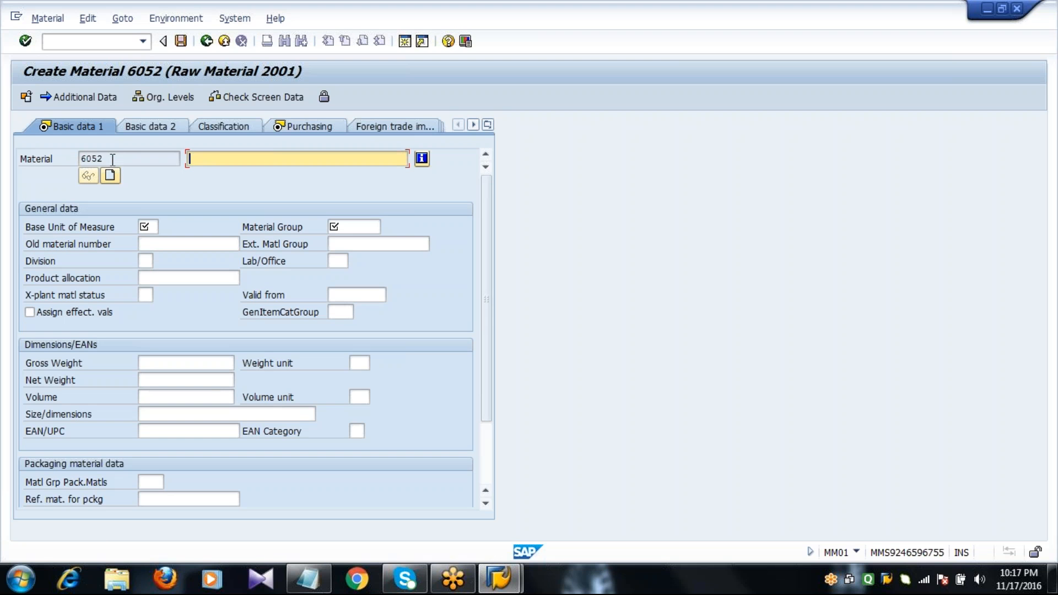
Check the second material's assigned number and enter the description Aluminium.
click(111, 159)
click(218, 159)
text(Aluminium)
Set the base unit of measure to KG and the material group to 00104 for Aluminium, and continue to its Purchasing view.
click(147, 226)
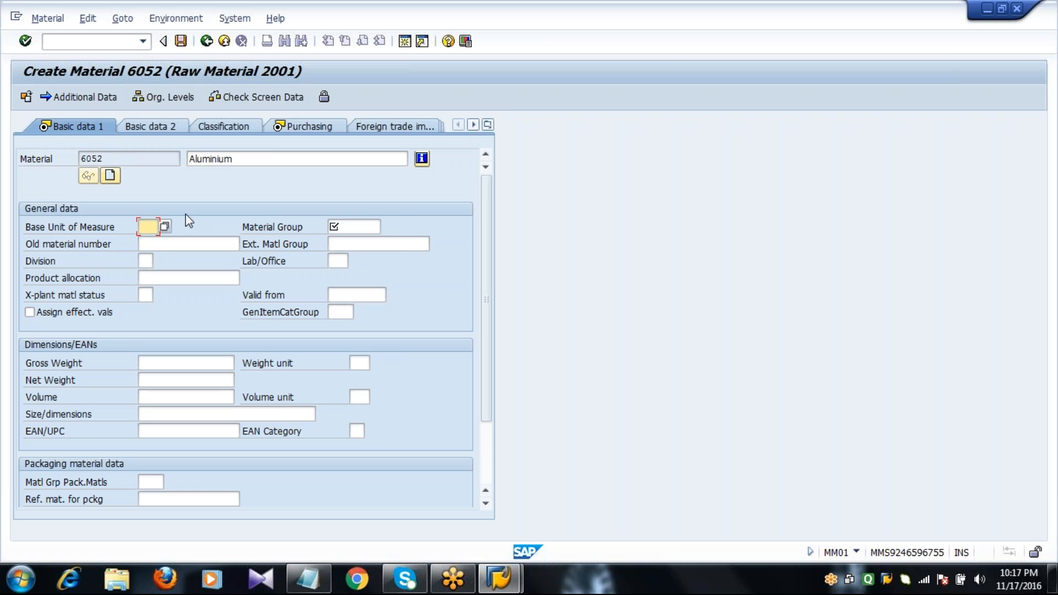
text(KG)
key(Tab)
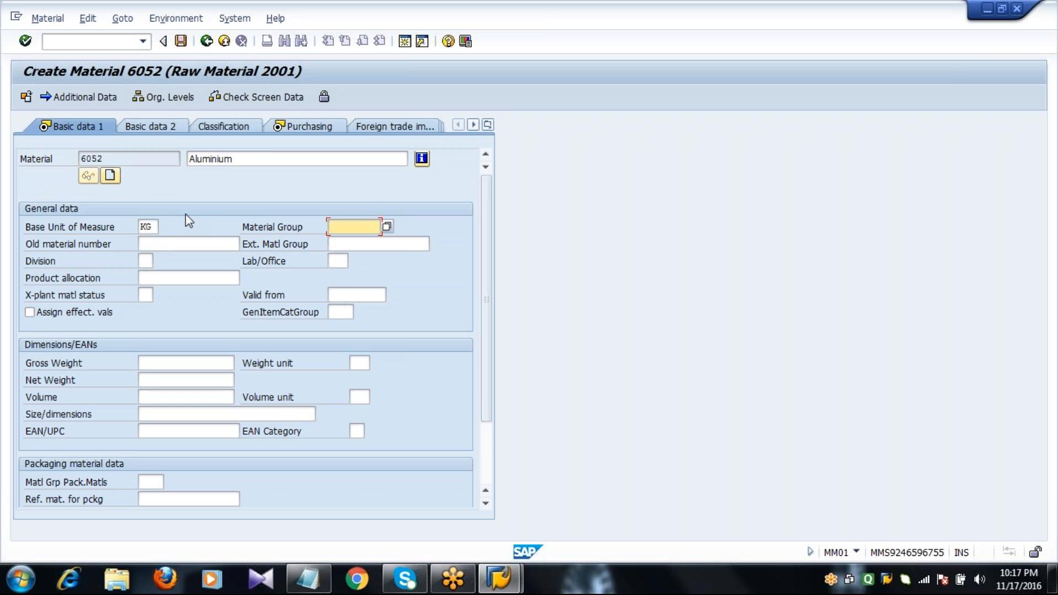
text(0010)
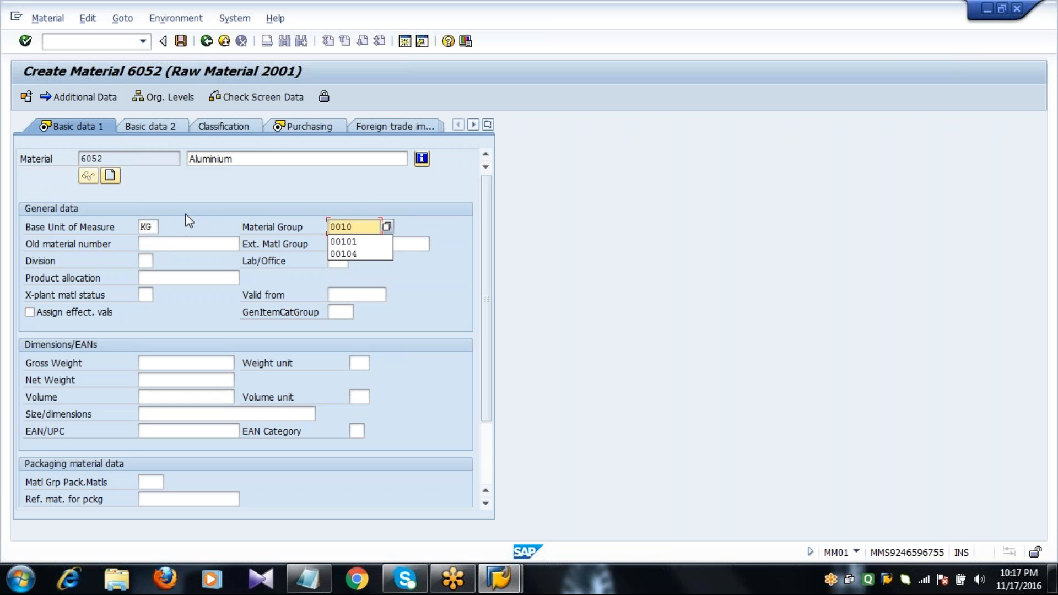
text(4)
key(Return)
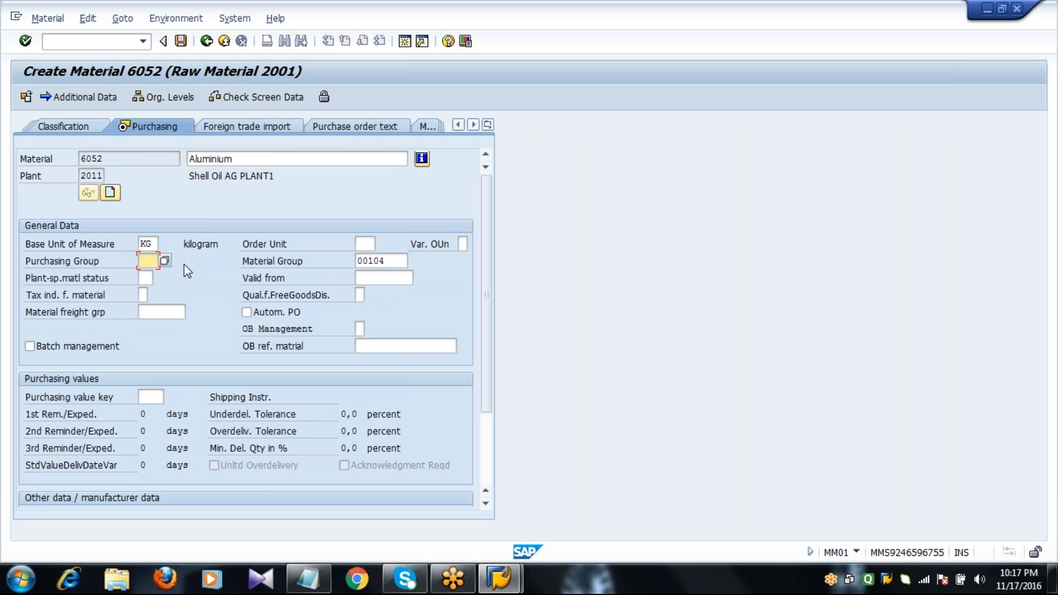
Enter purchasing group 222, purchasing value key 4 and a GR processing time of 2 days for the Aluminium material.
text(222)
click(159, 397)
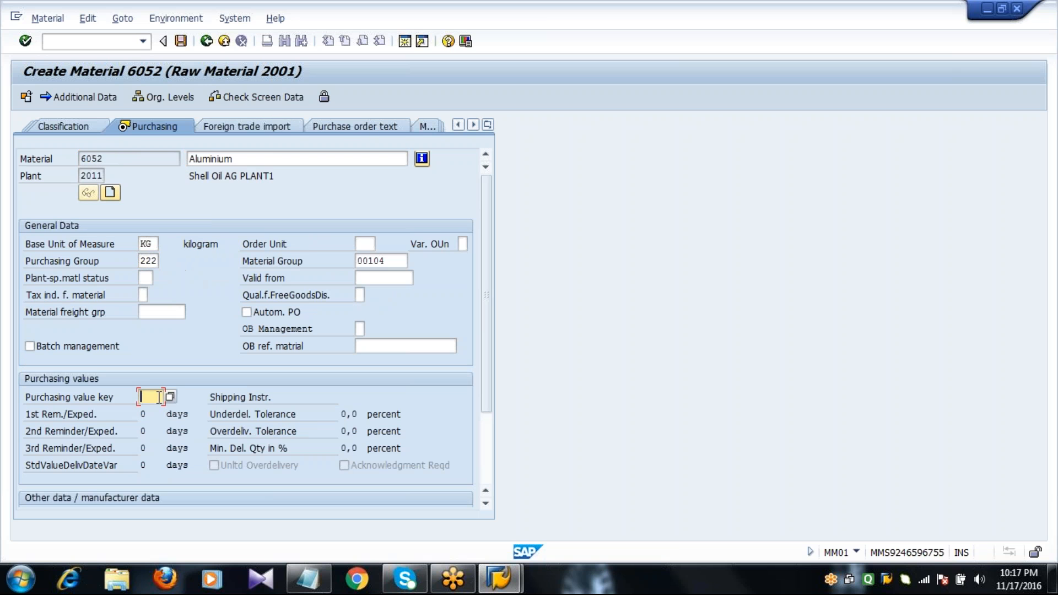
text(4)
click(486, 464)
click(149, 414)
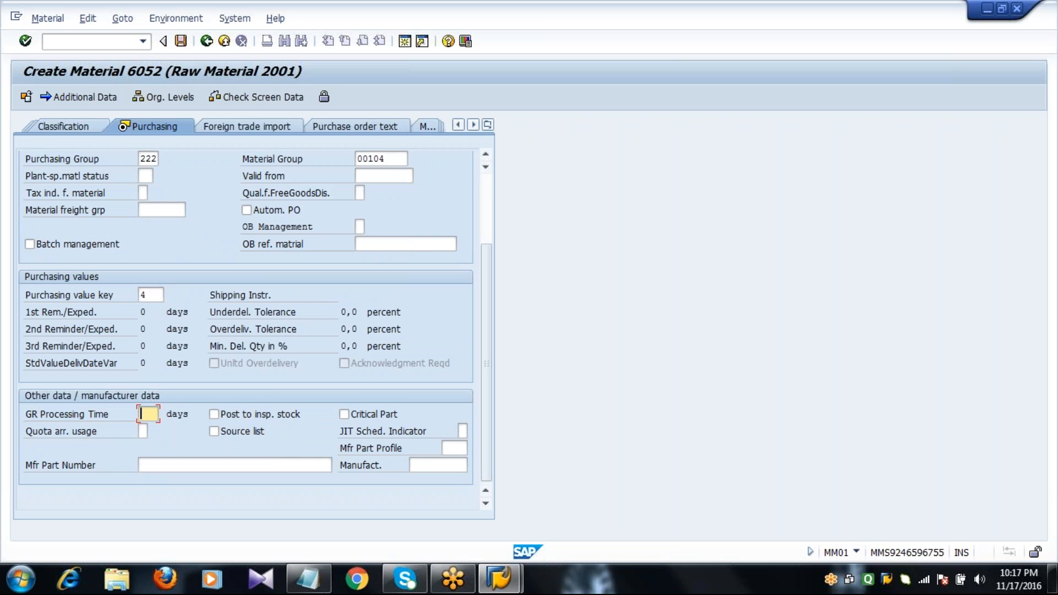
text(2)
key(Return)
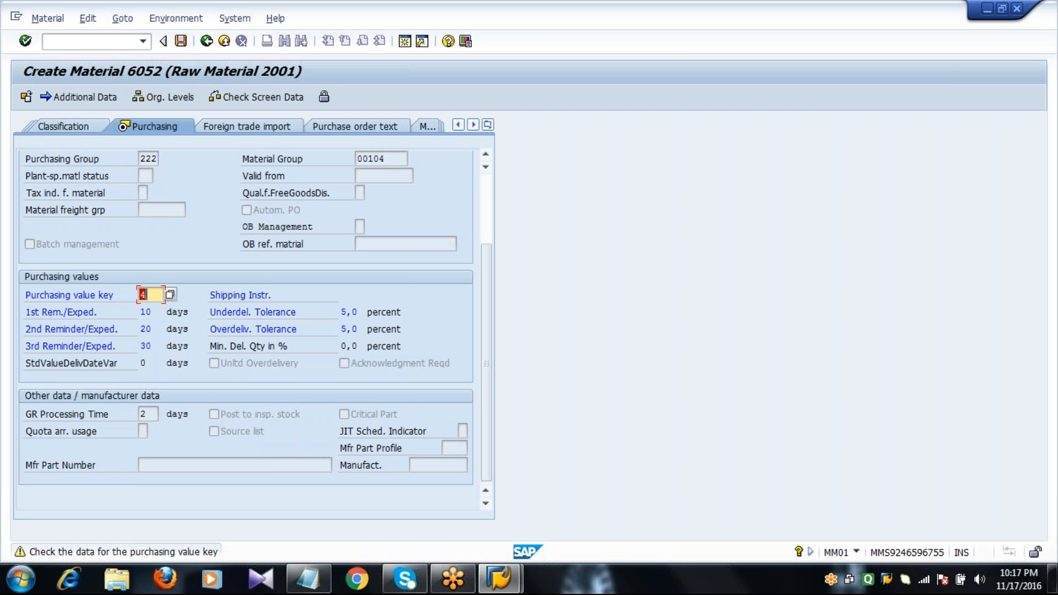
Accept the purchasing data, continue to Aluminium's Accounting 1 view, and enter valuation class 3000 with a moving price of 10.
key(Return)
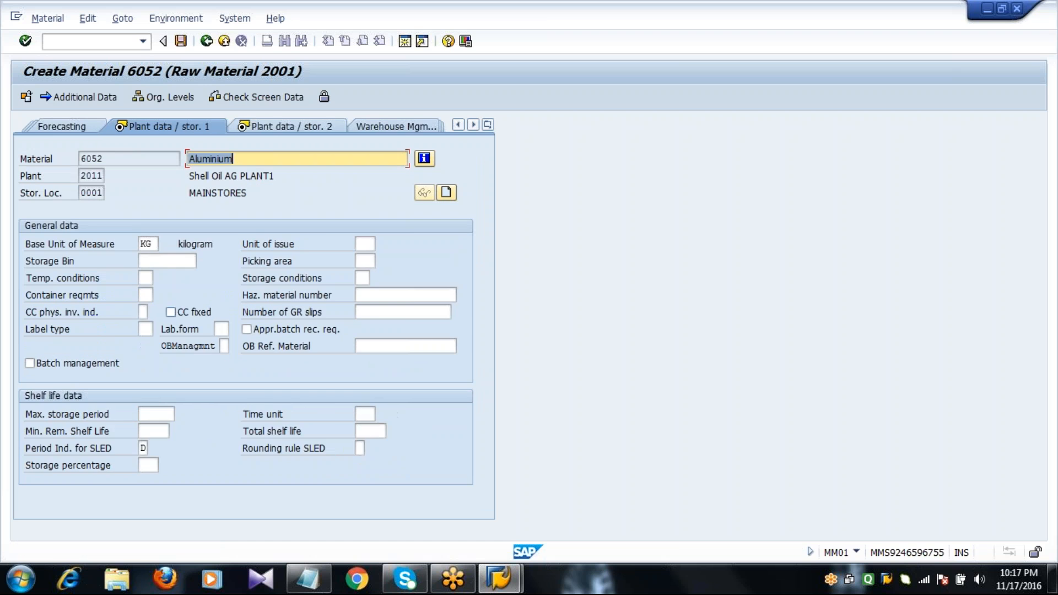
key(Return)
key(Return)
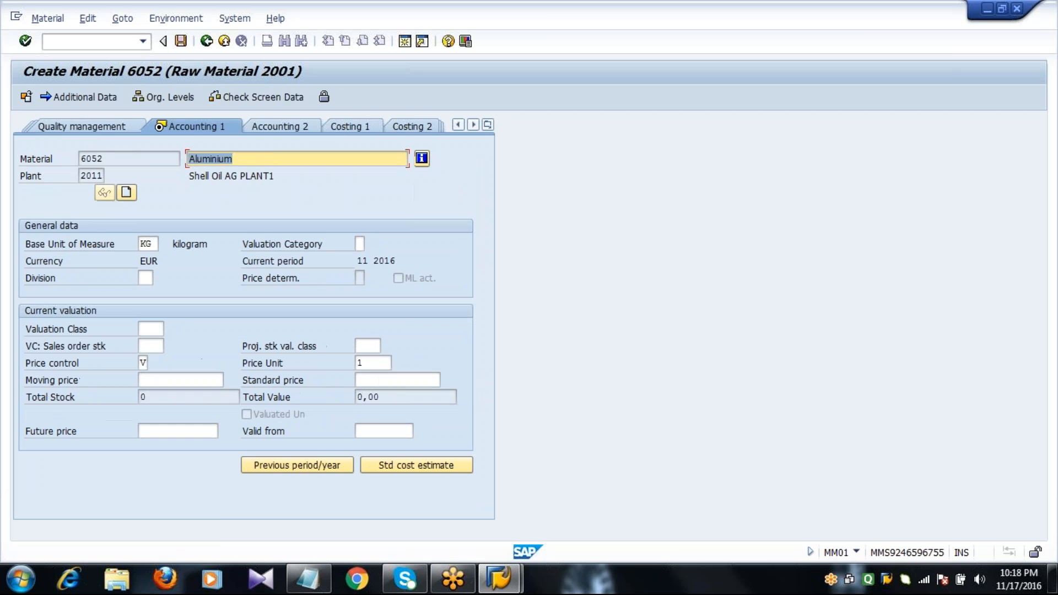
click(157, 331)
text(3000)
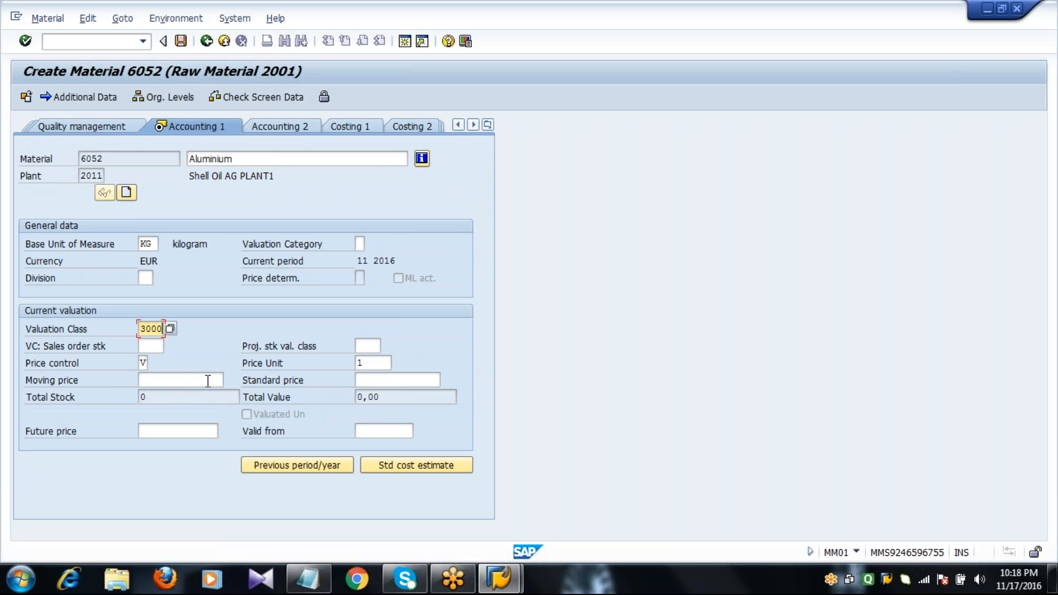
click(186, 382)
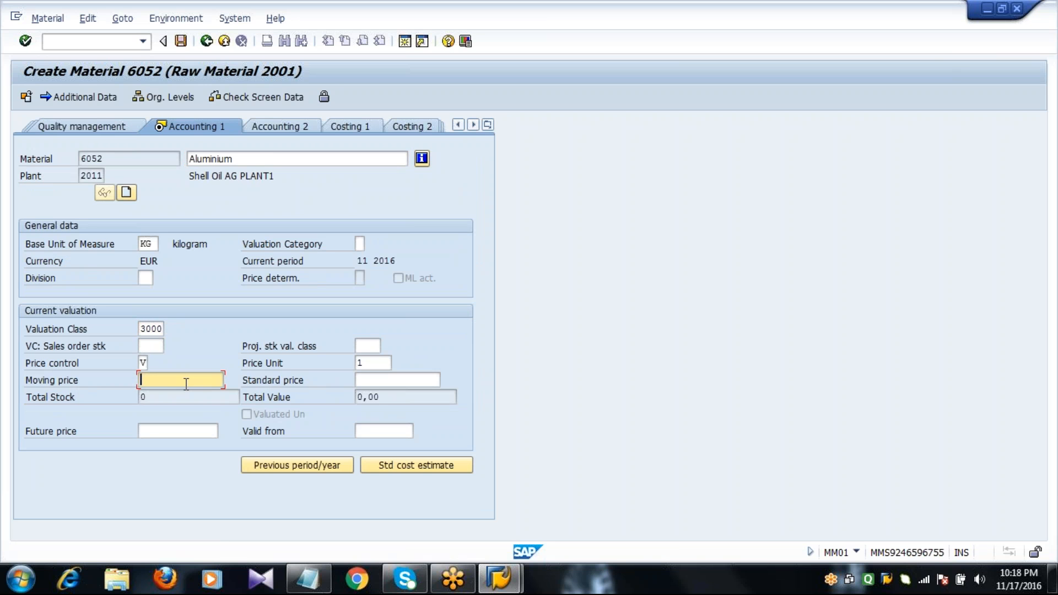
text(10)
Finish the last data screen, save the Aluminium material, and return to the SAP Easy Access screen.
key(Return)
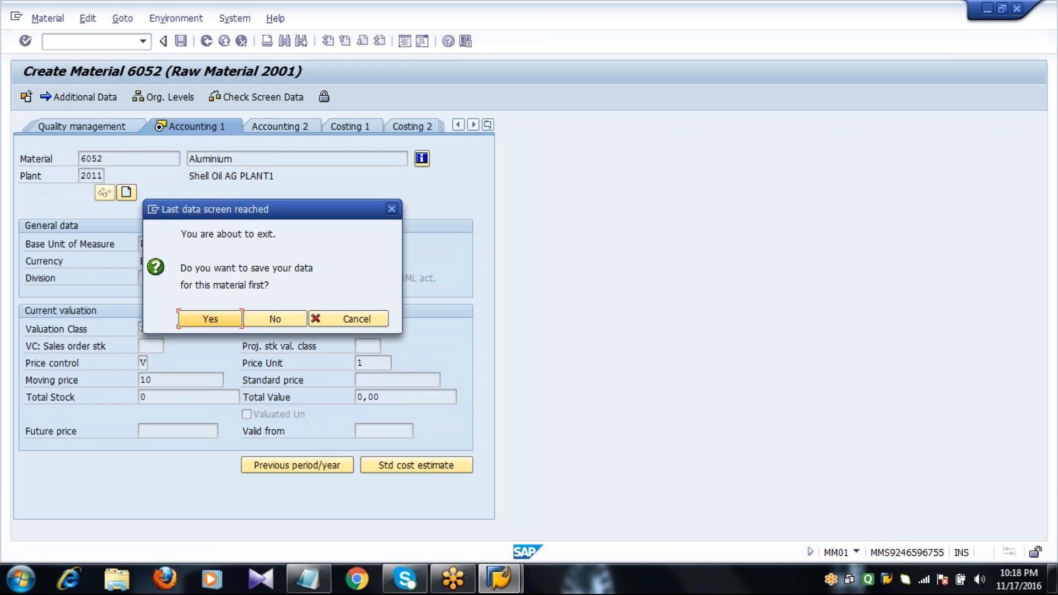
click(210, 319)
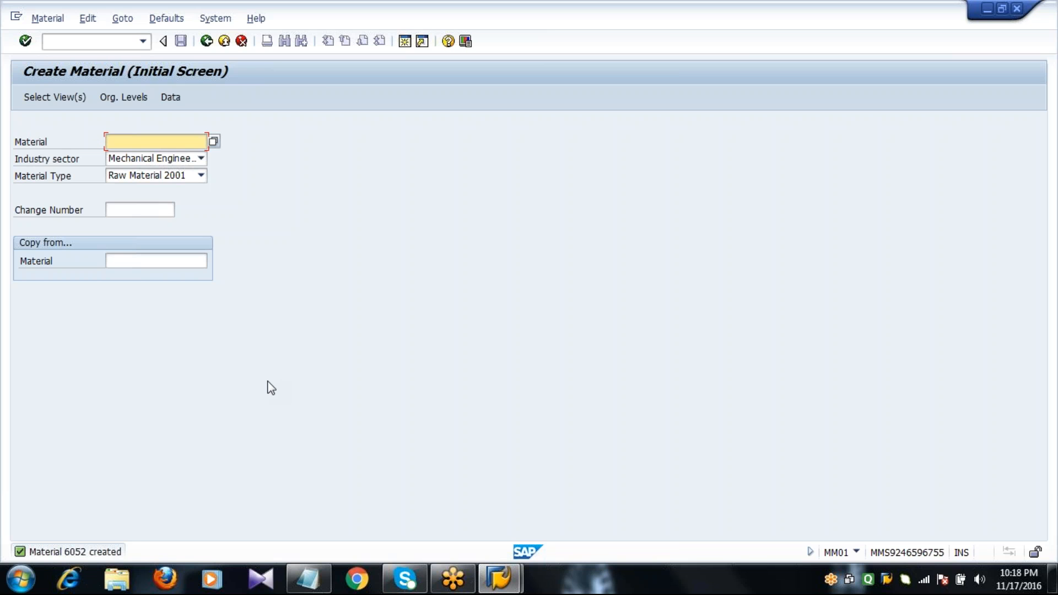
click(207, 42)
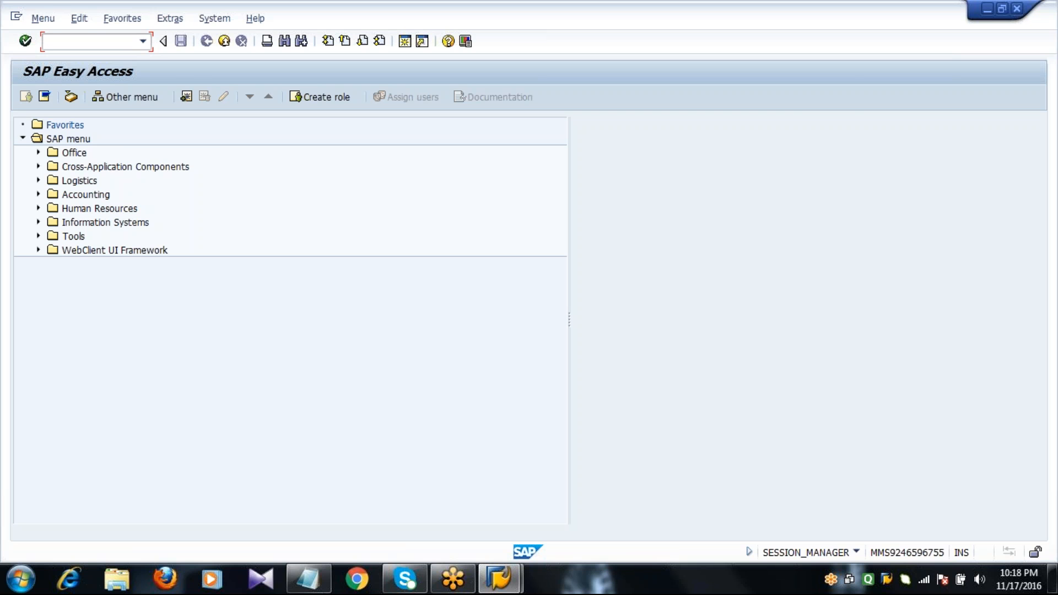
Review the material type configuration settings and transaction codes in the MM - Part1 notes in Notepad, and close the notes.
click(306, 578)
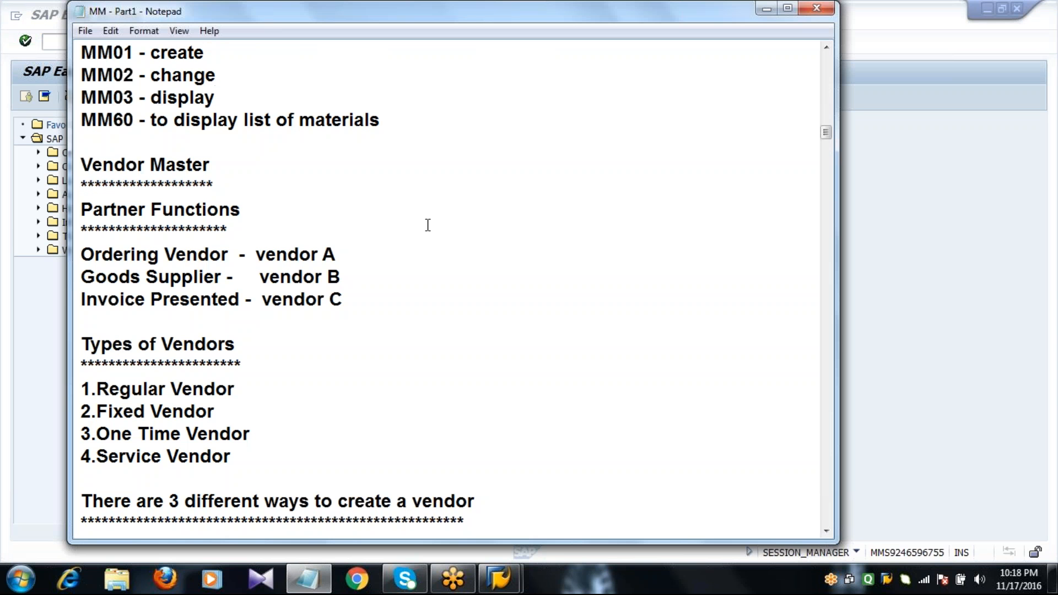
click(826, 90)
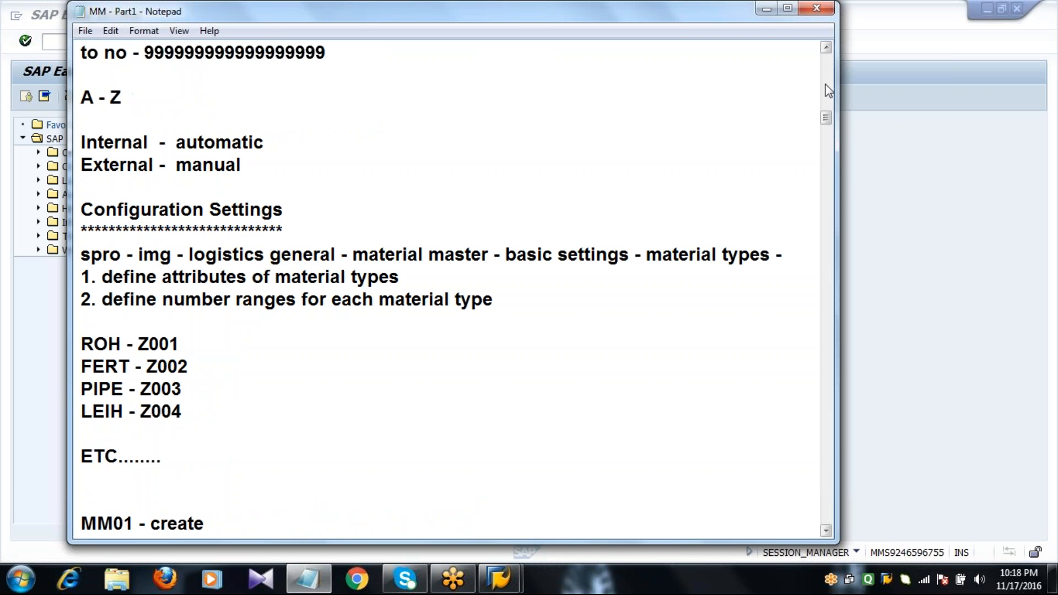
click(519, 306)
click(820, 10)
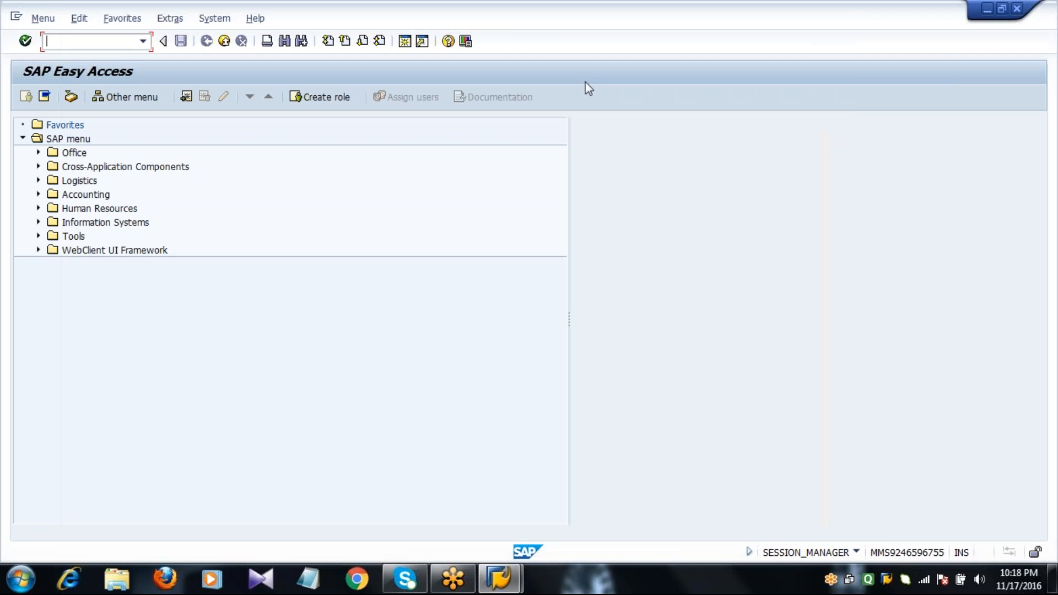